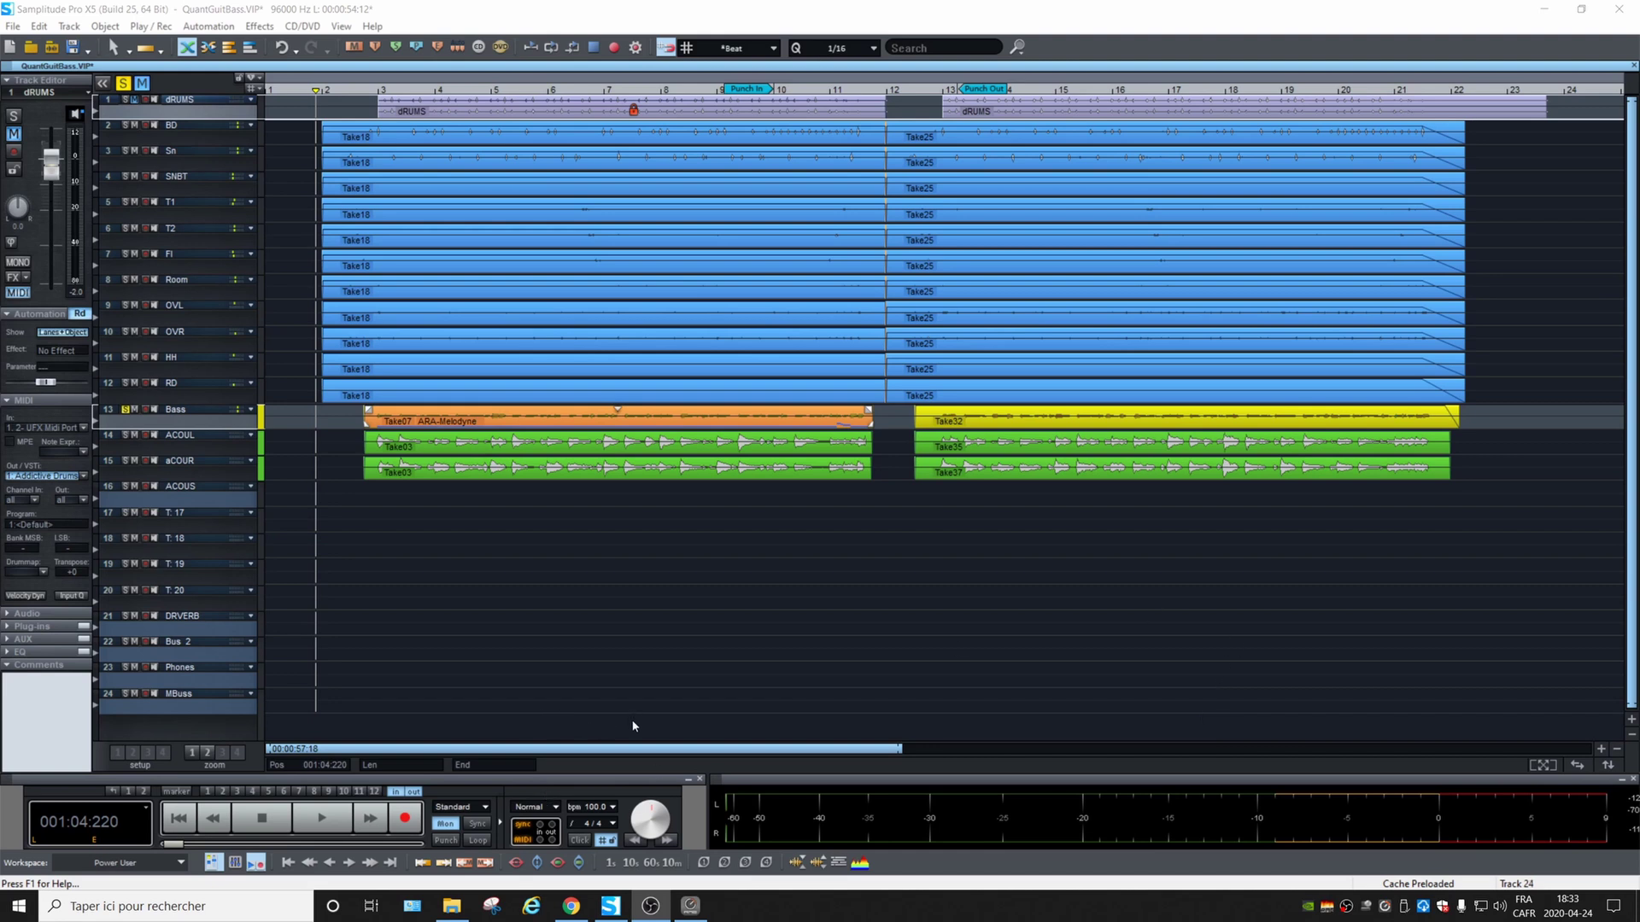
Step: Open the mixer to look over the project's channel strips and close it again
left_click(234, 863)
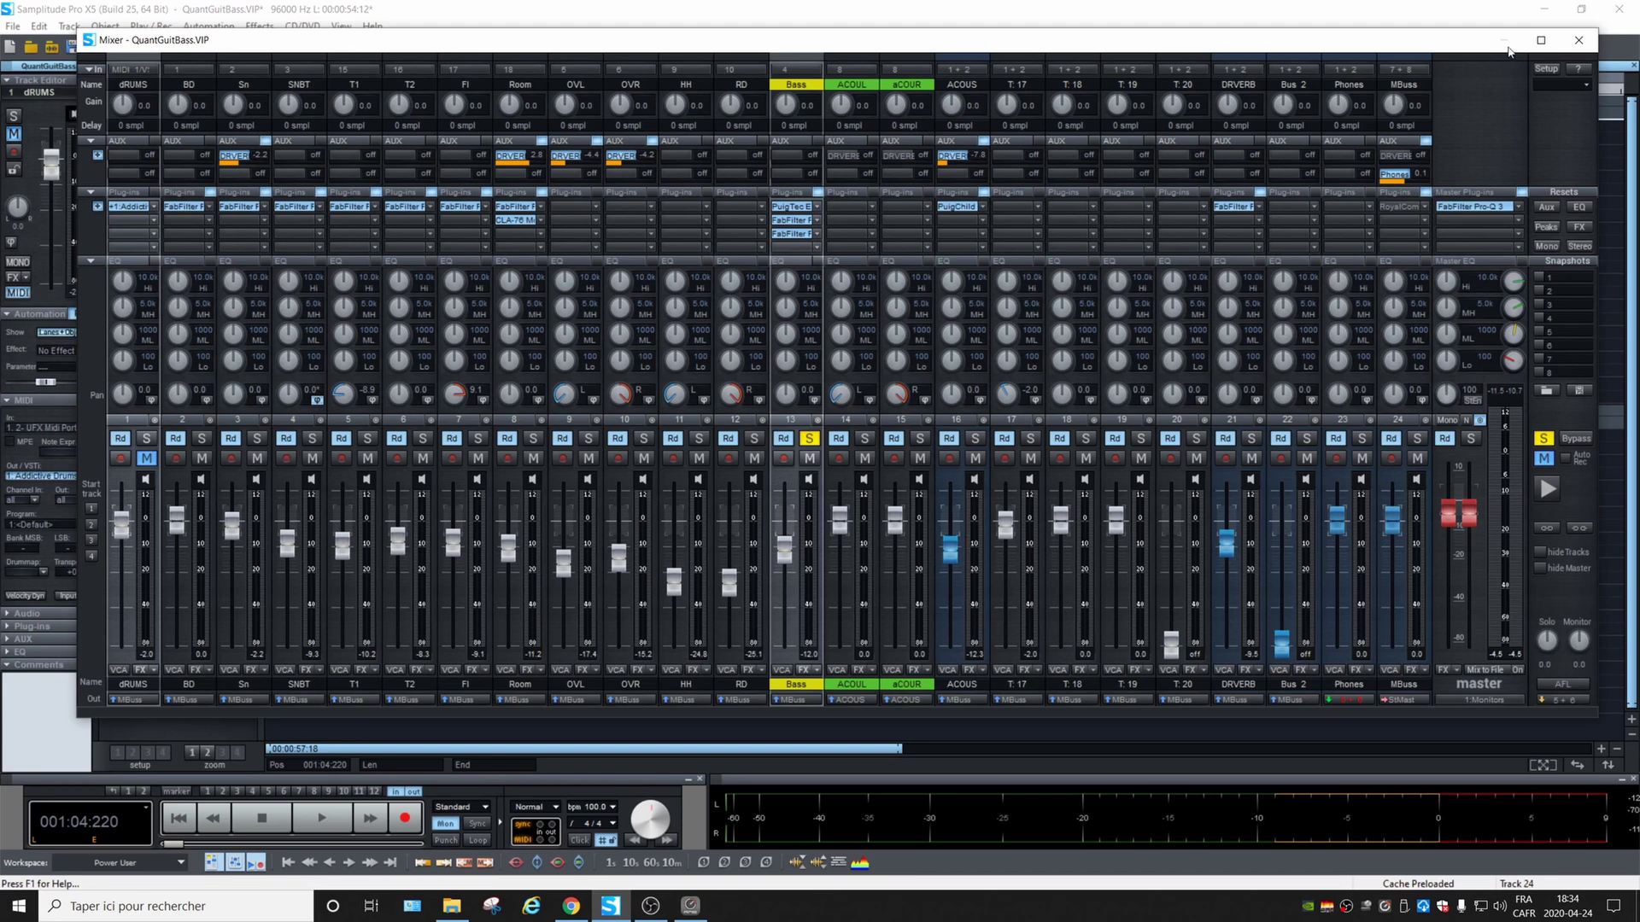
left_click(1579, 41)
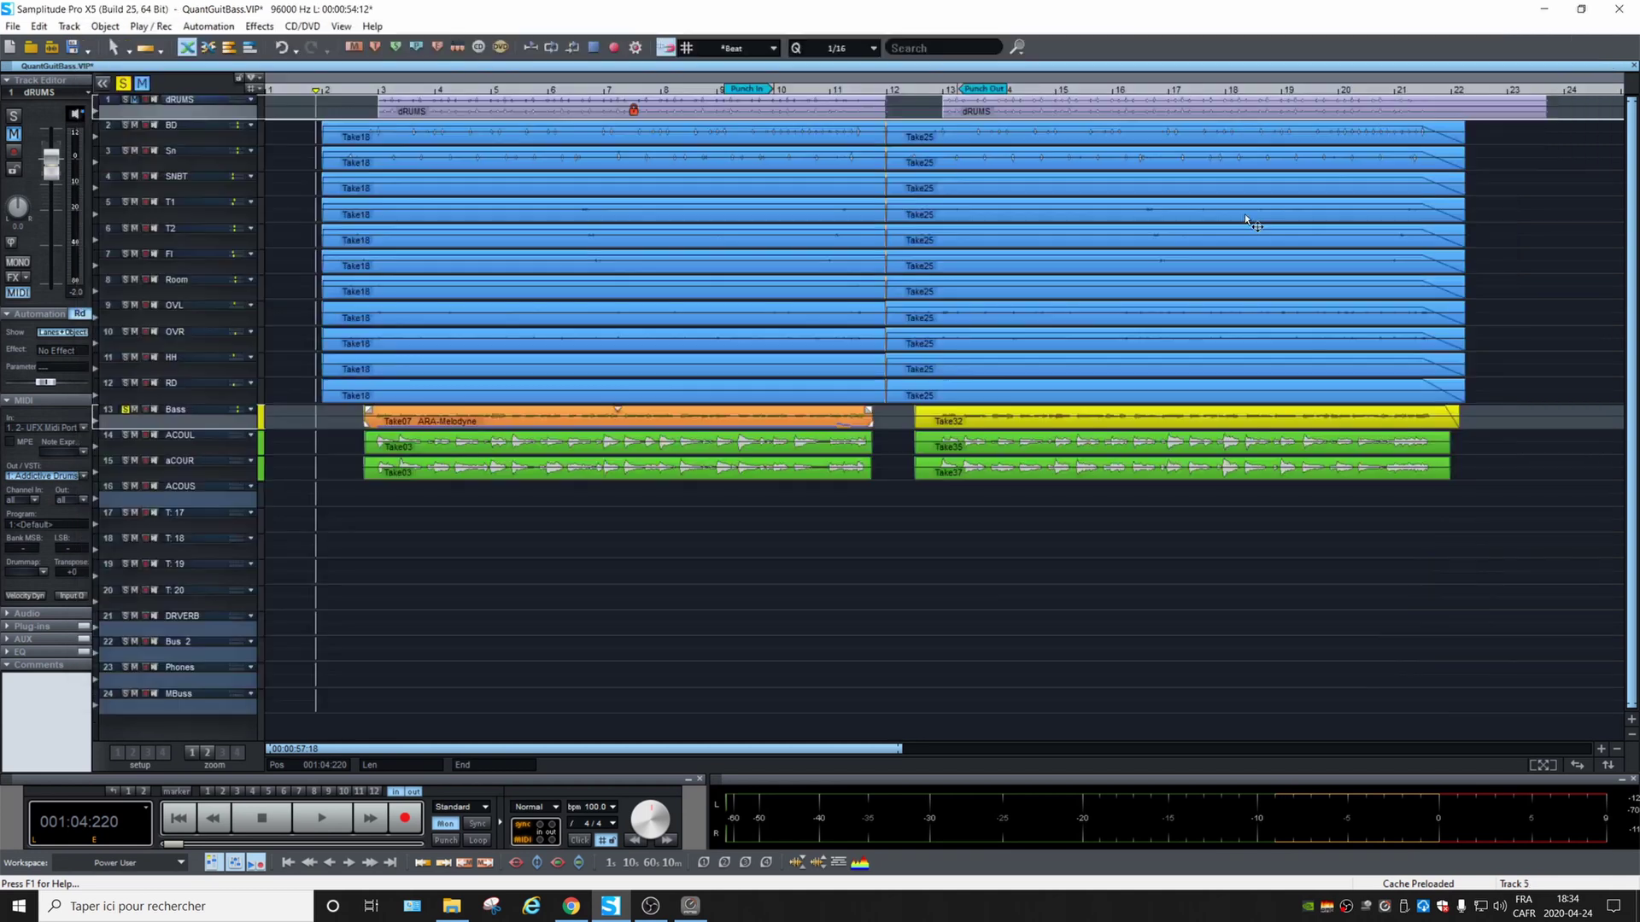
Step: Switch to Chrome and read the "New! Monitoring Section" entry on the Samplitude Pro X5 new features page
left_click(571, 906)
scroll(1035, 493, "down", 2)
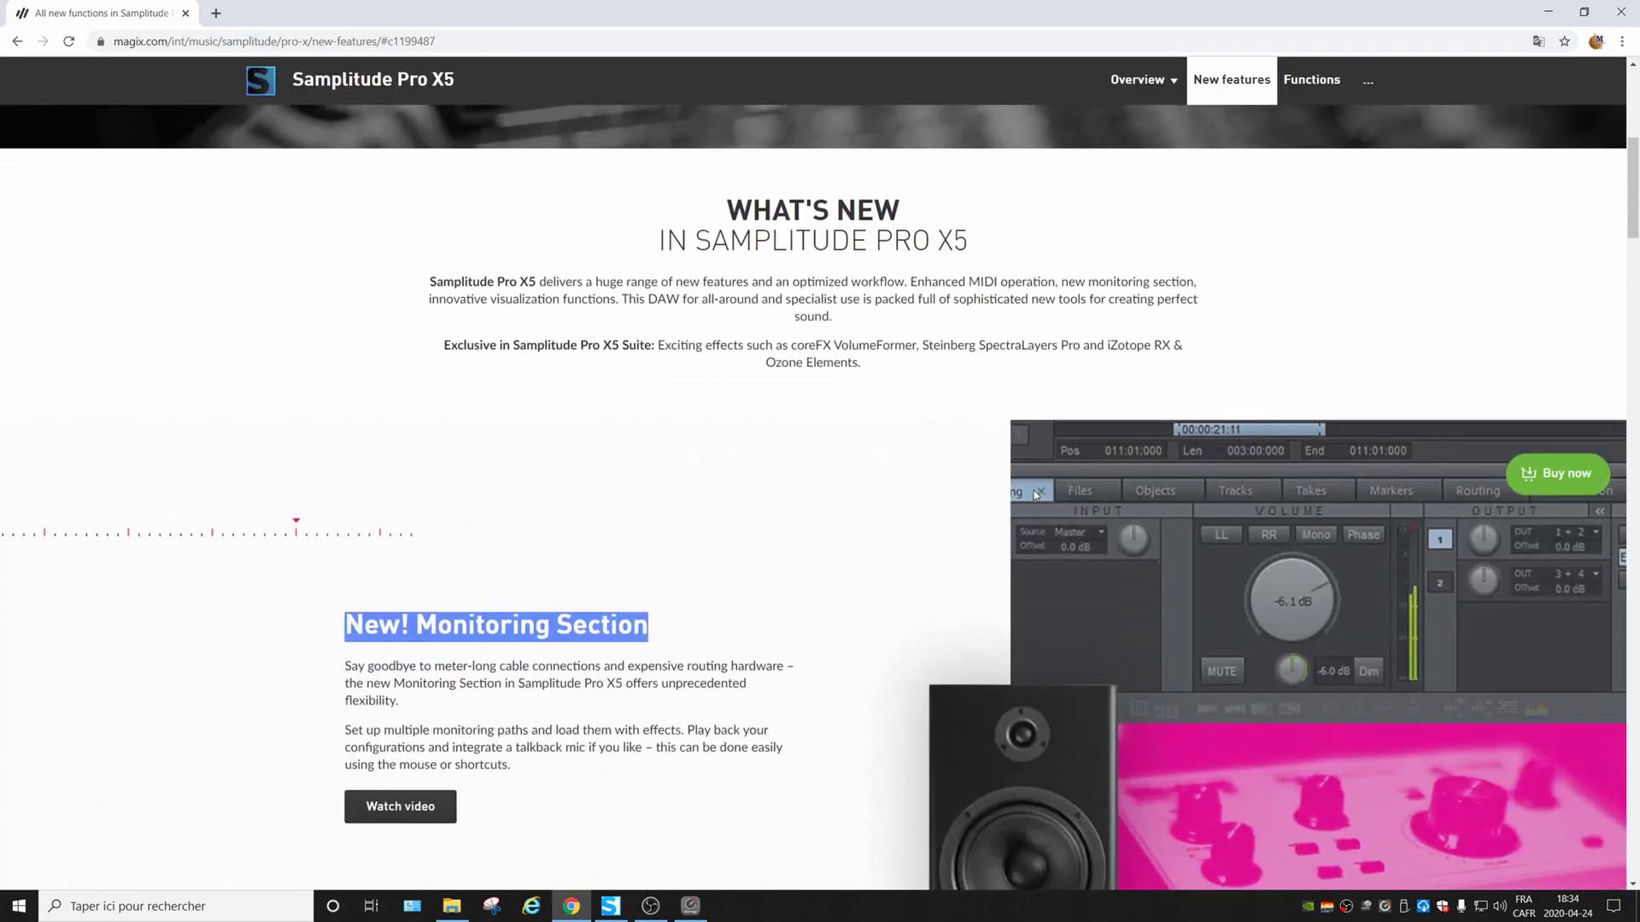
left_click(715, 581)
scroll(845, 487, "down", 1)
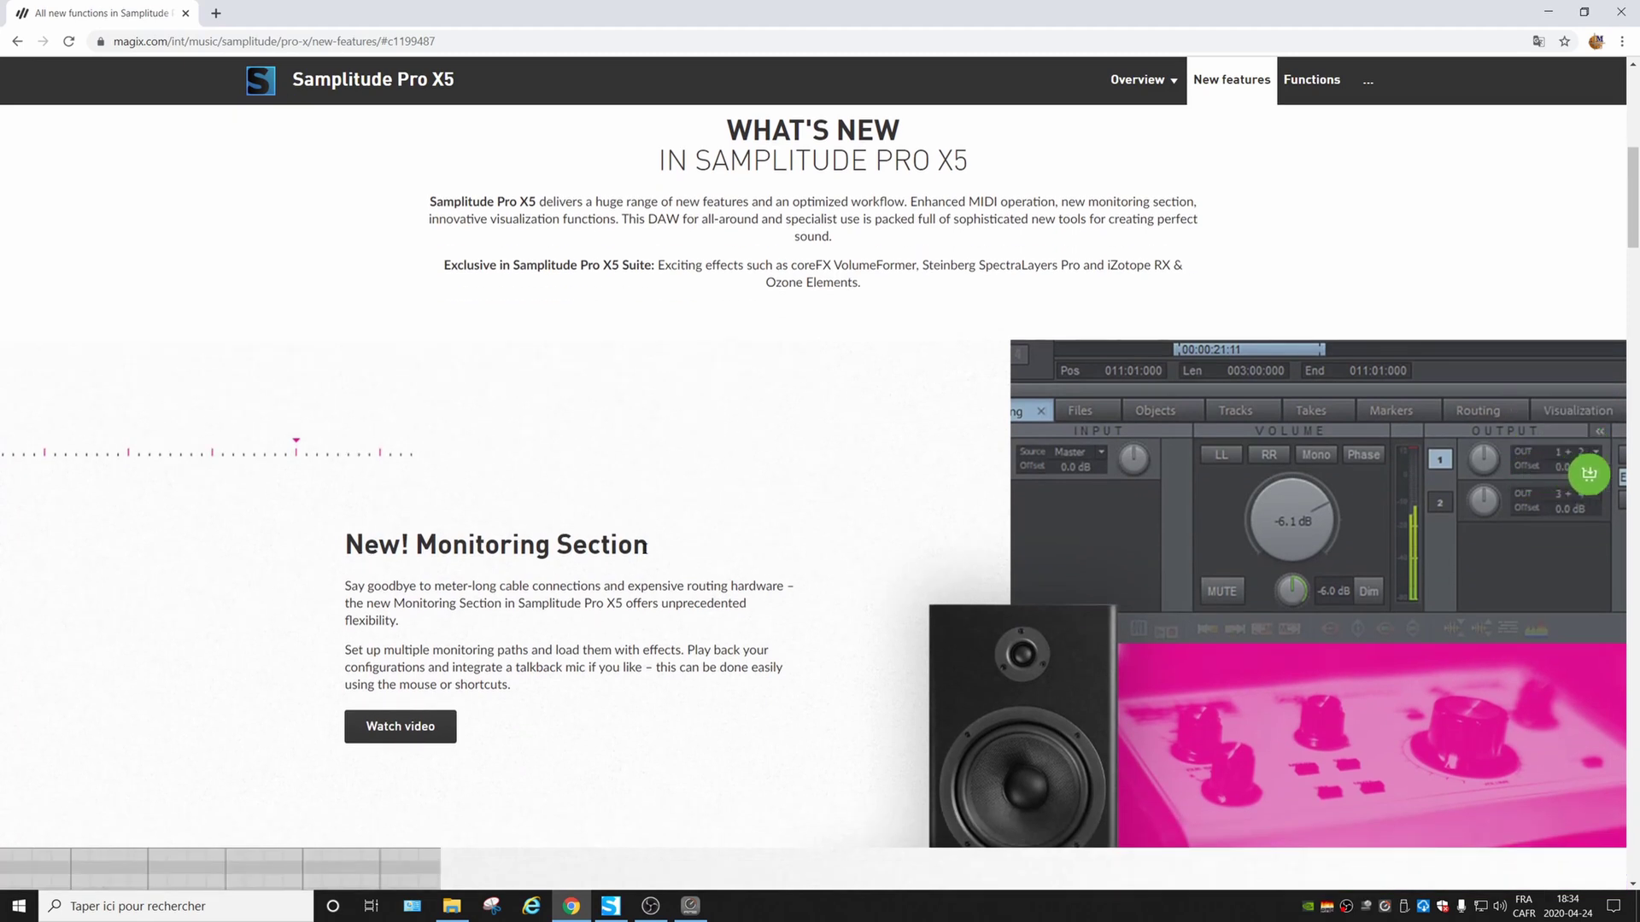
Step: Switch back to Samplitude, show the Monitoring section, and examine its input source choices and pre plug-in slot
left_click(619, 908)
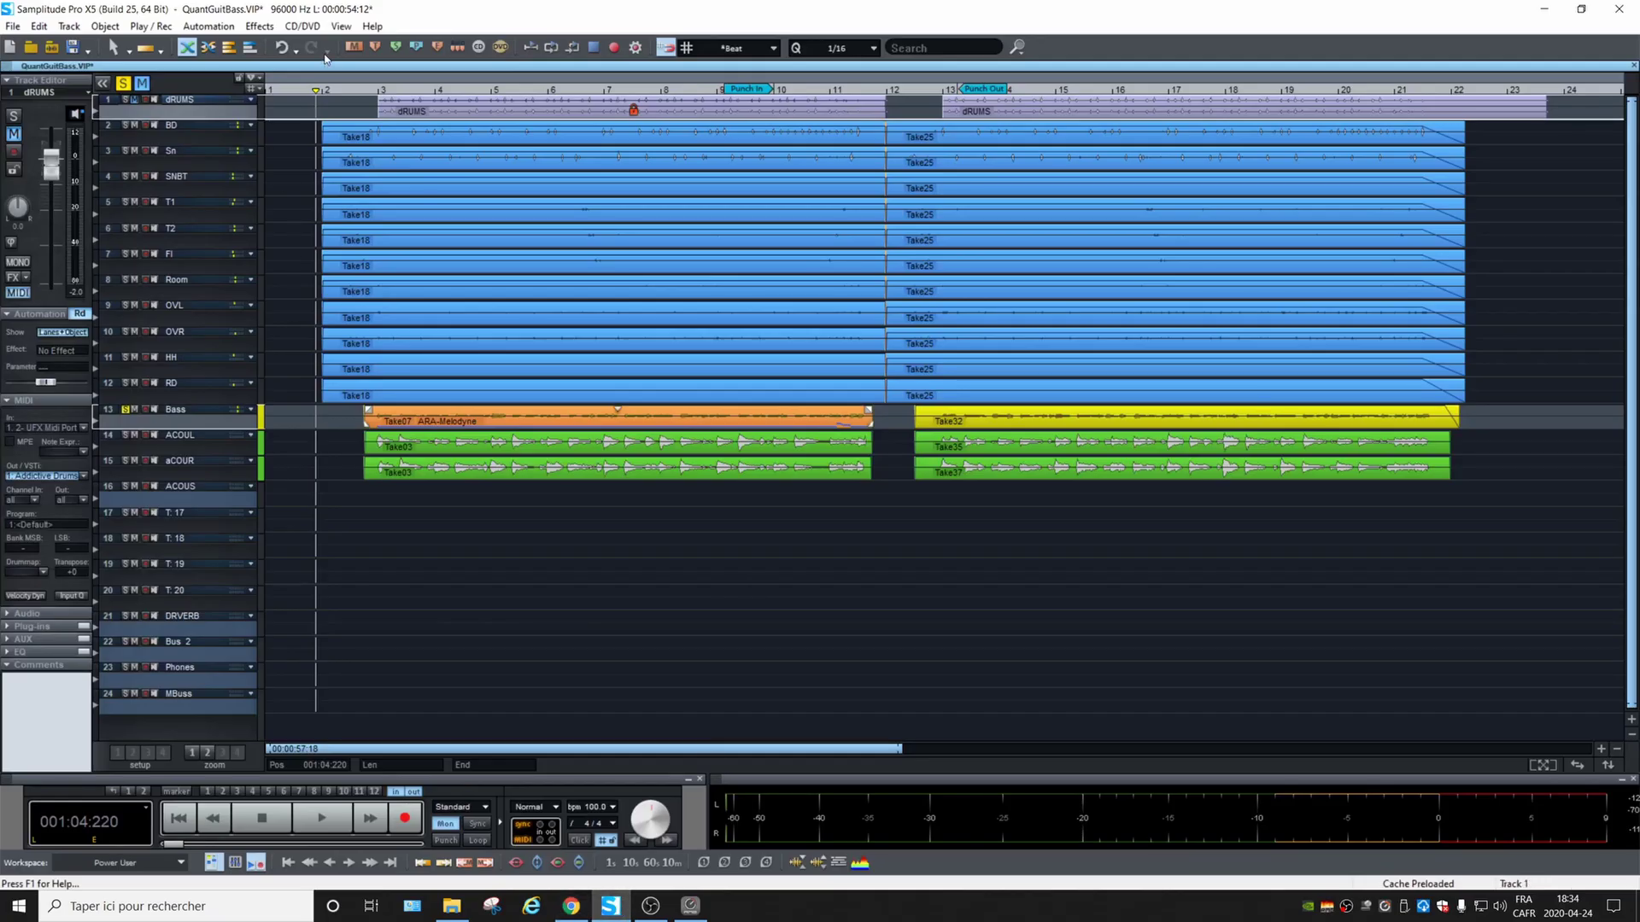
left_click(341, 27)
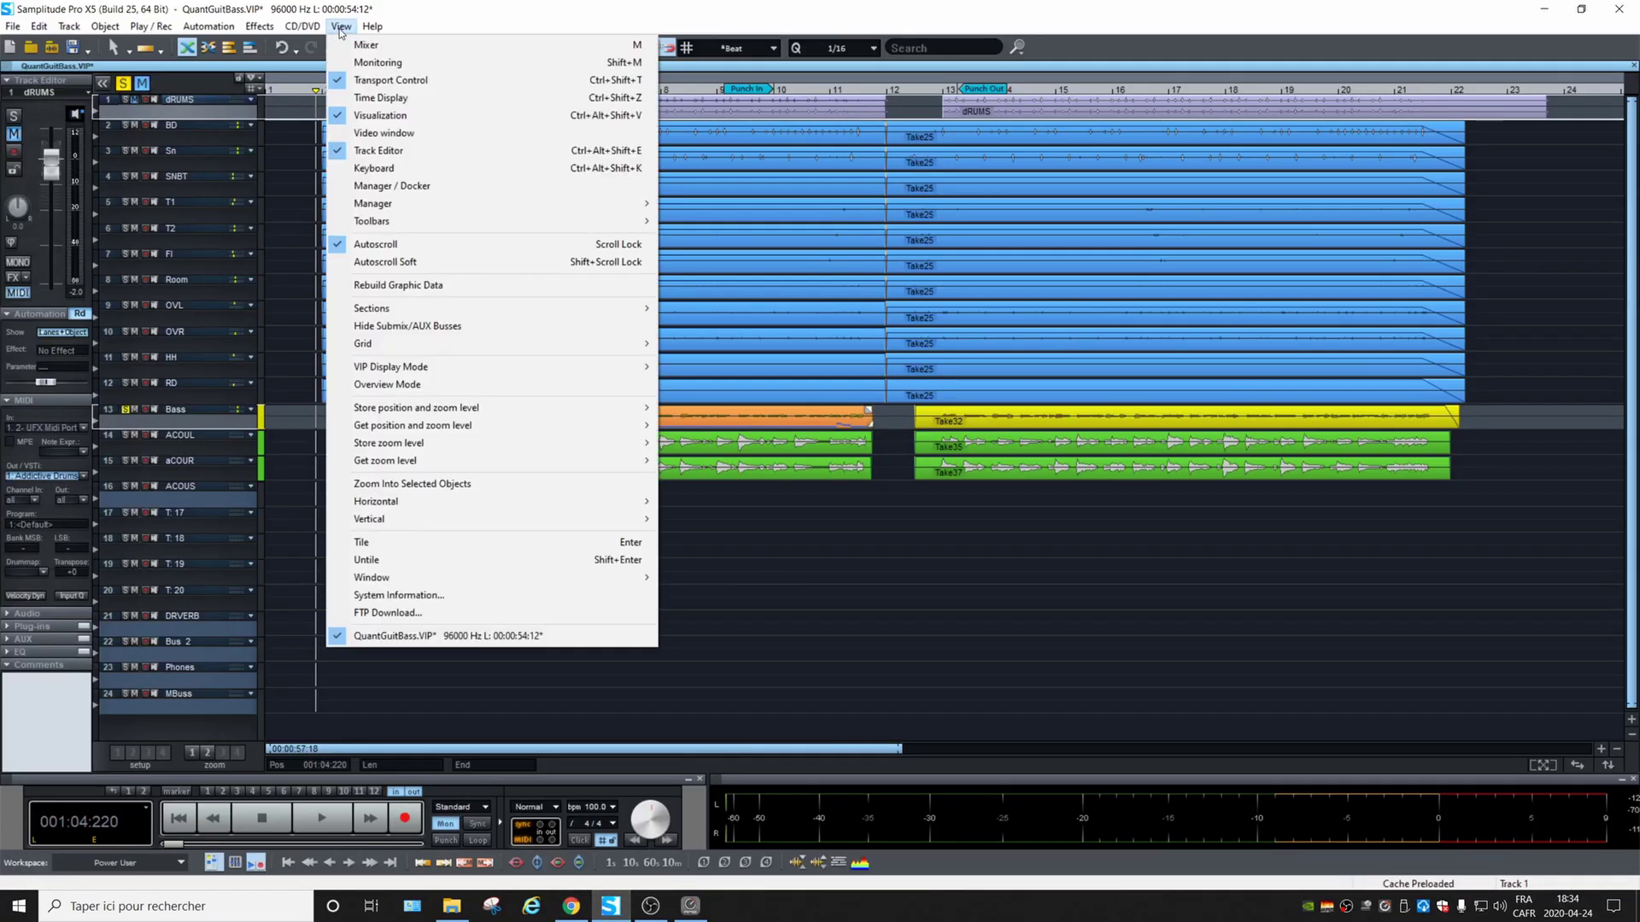
left_click(404, 67)
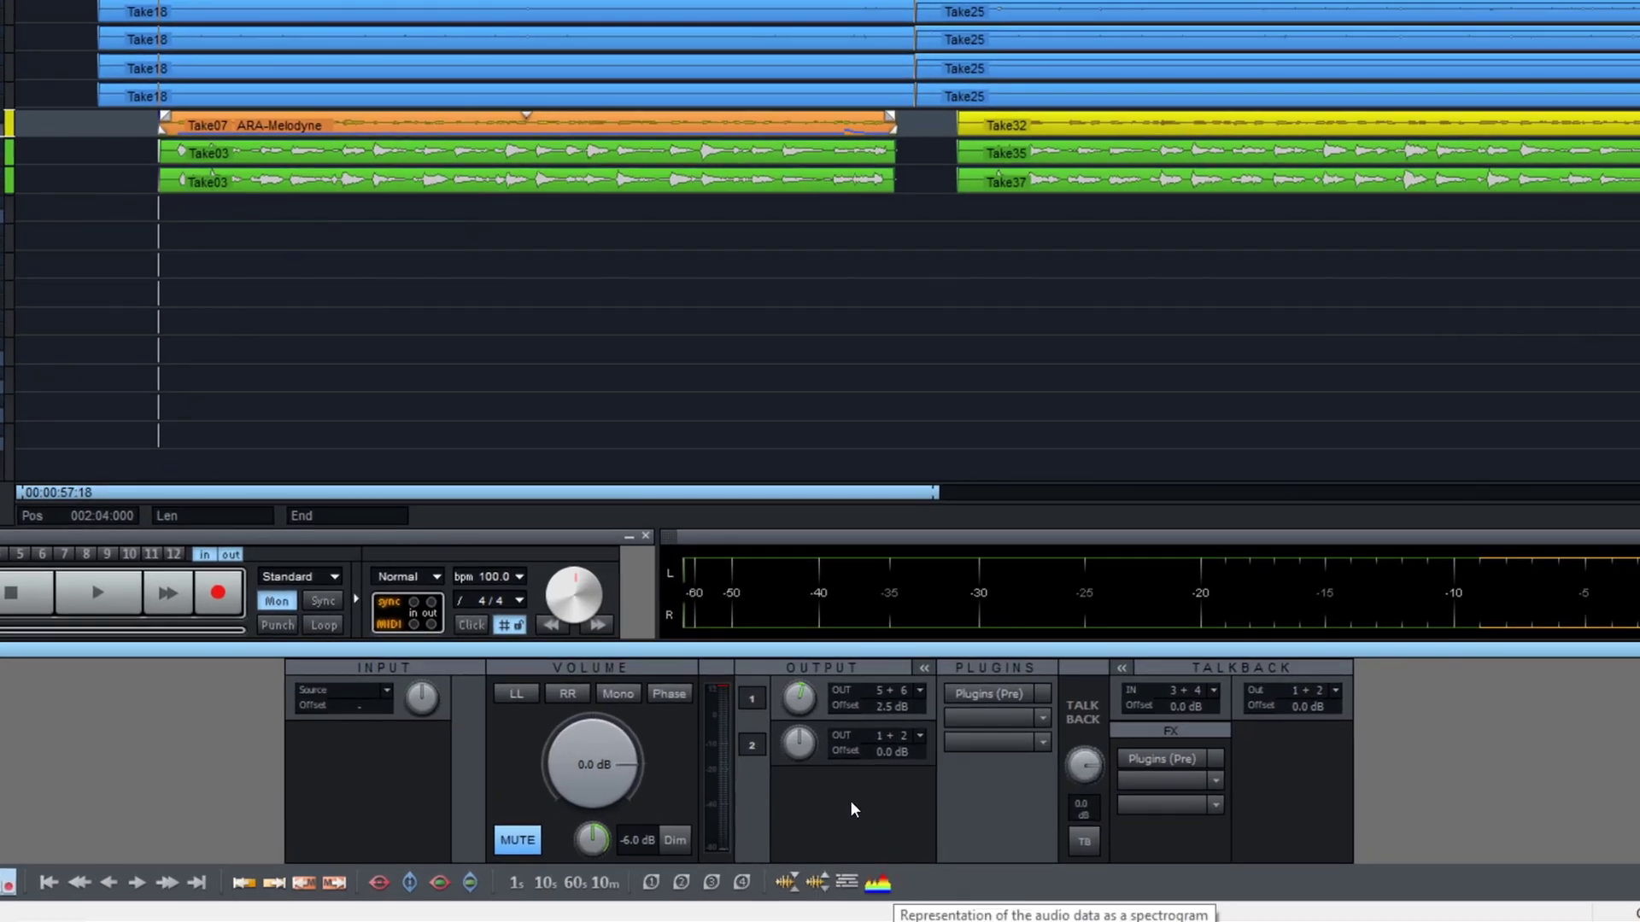
left_click(381, 691)
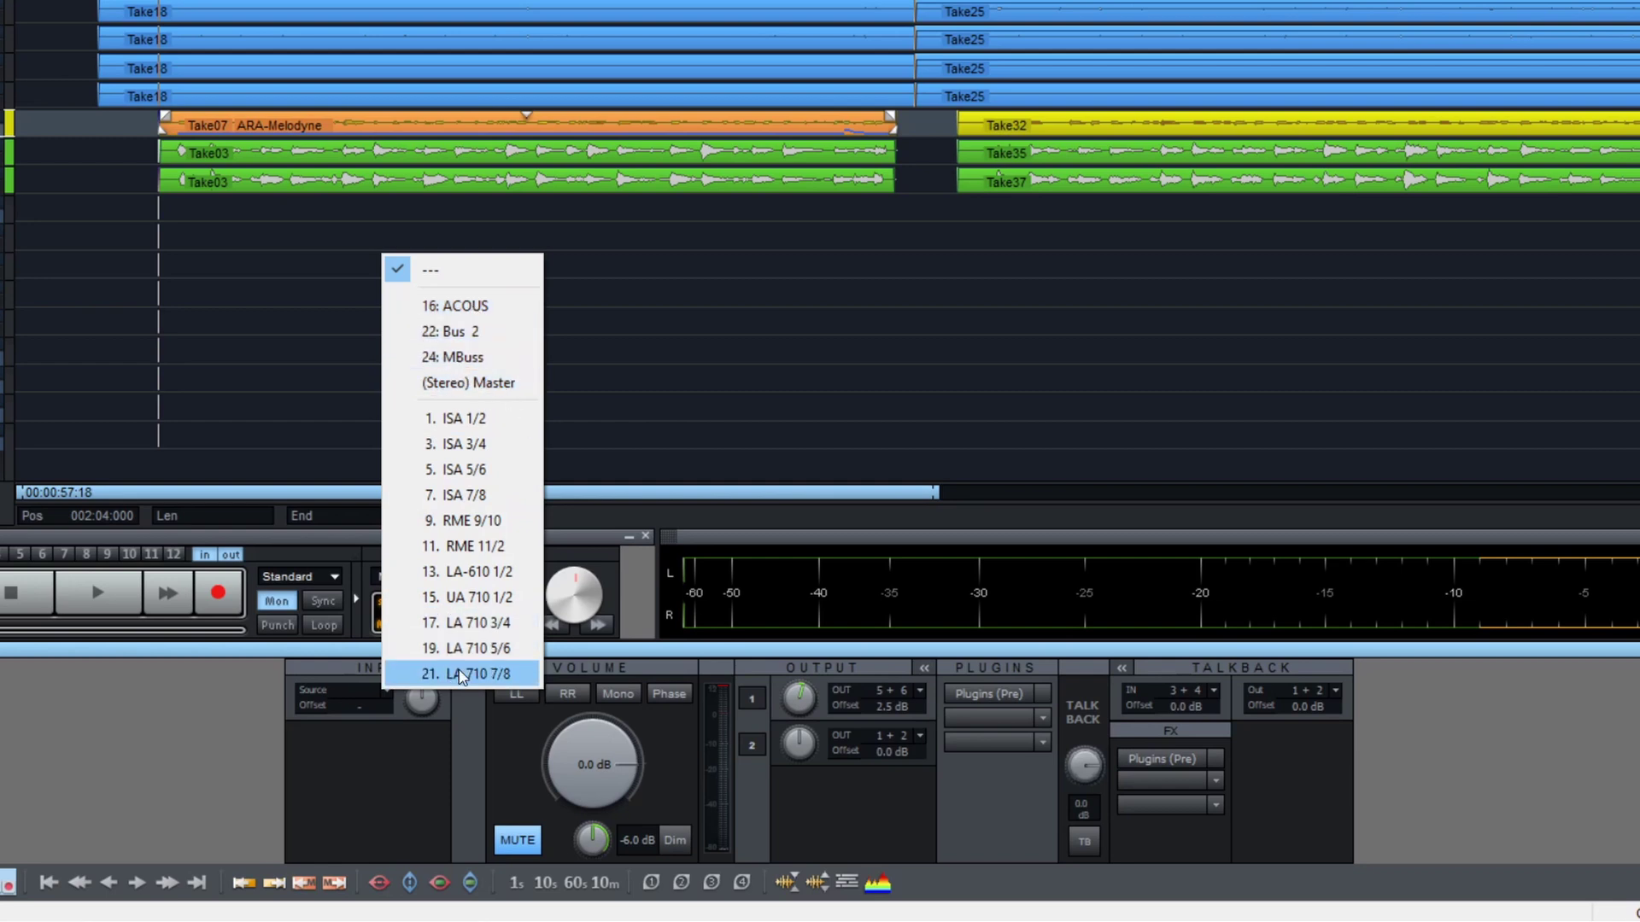
left_click(689, 756)
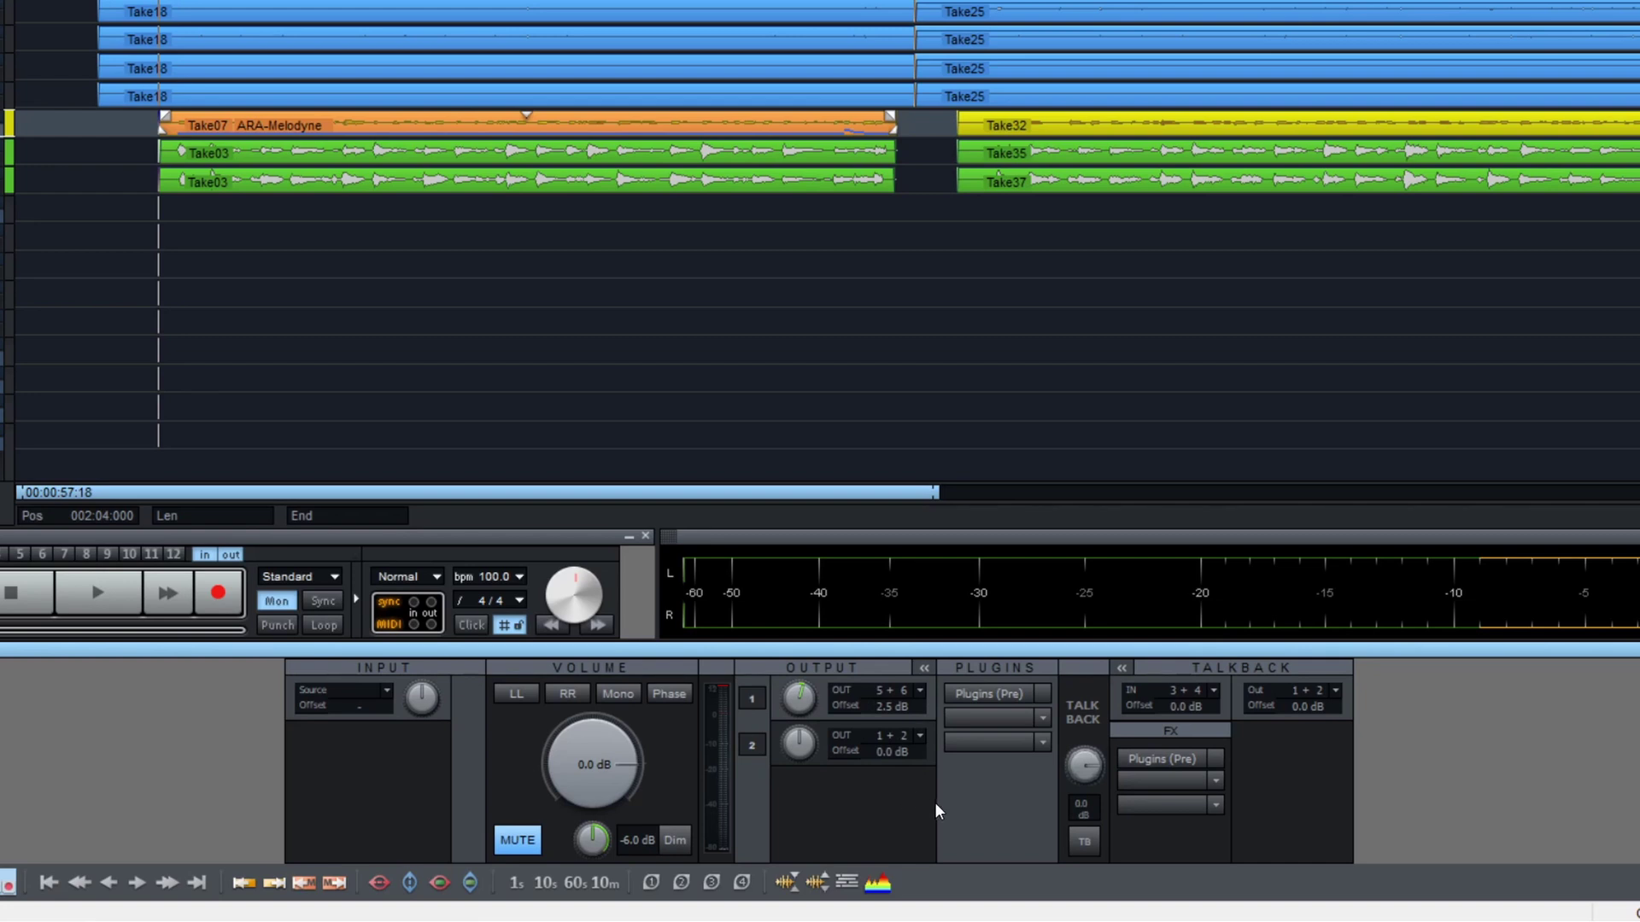
left_click(1043, 692)
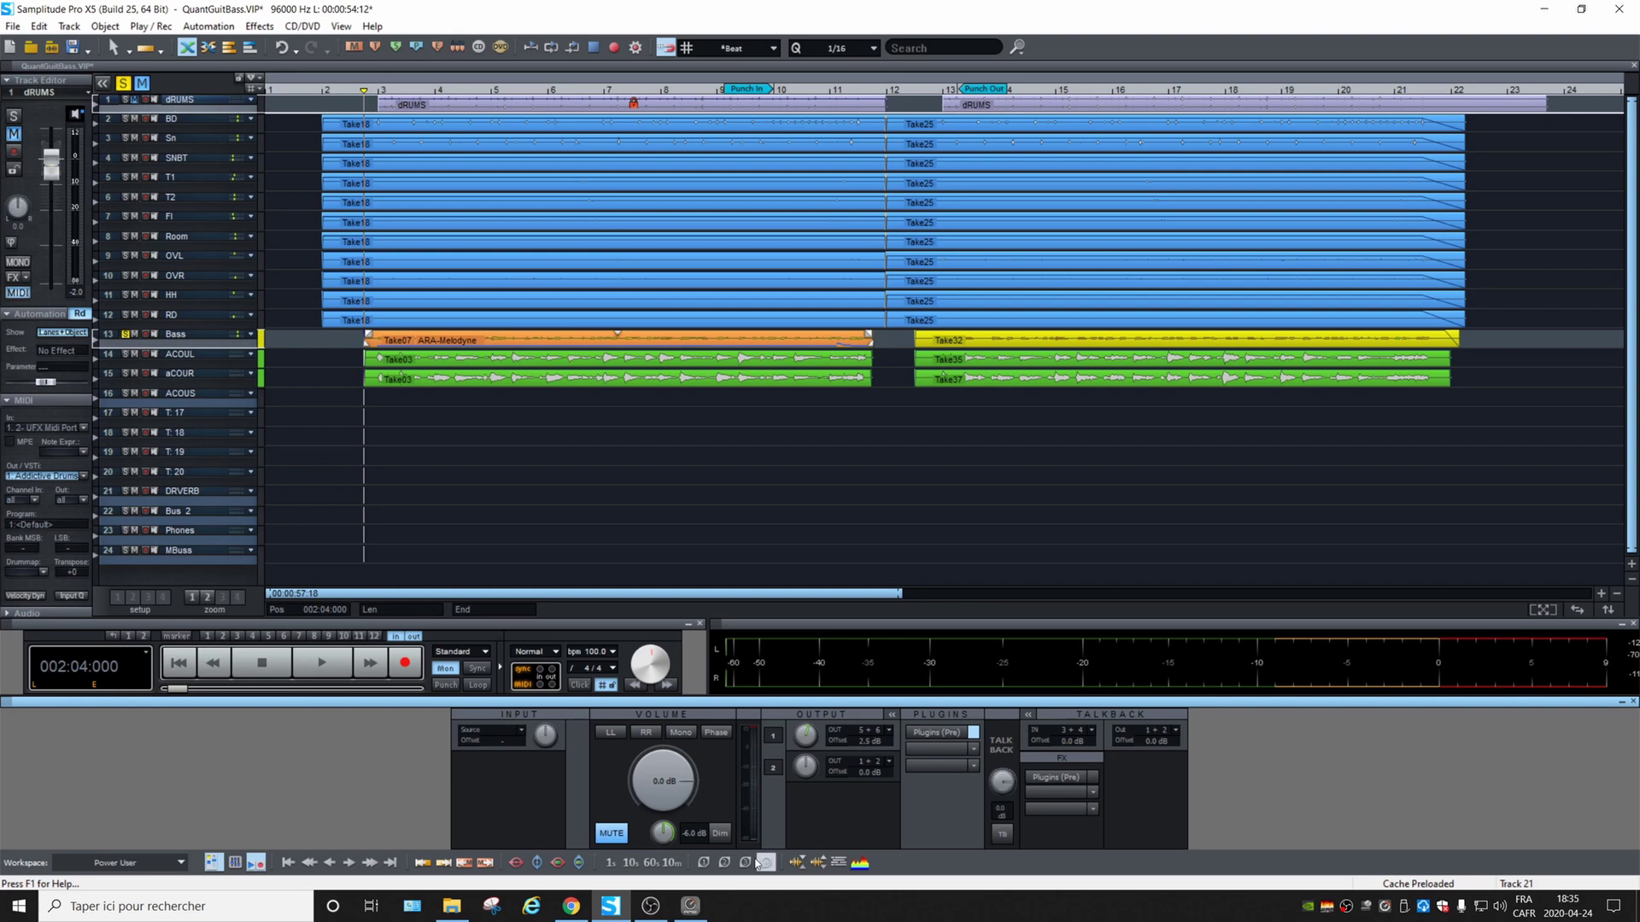
Step: Switch to RME TotalMix FX and inspect the LA610-1 input channel's dynamics and EQ settings
left_click(692, 908)
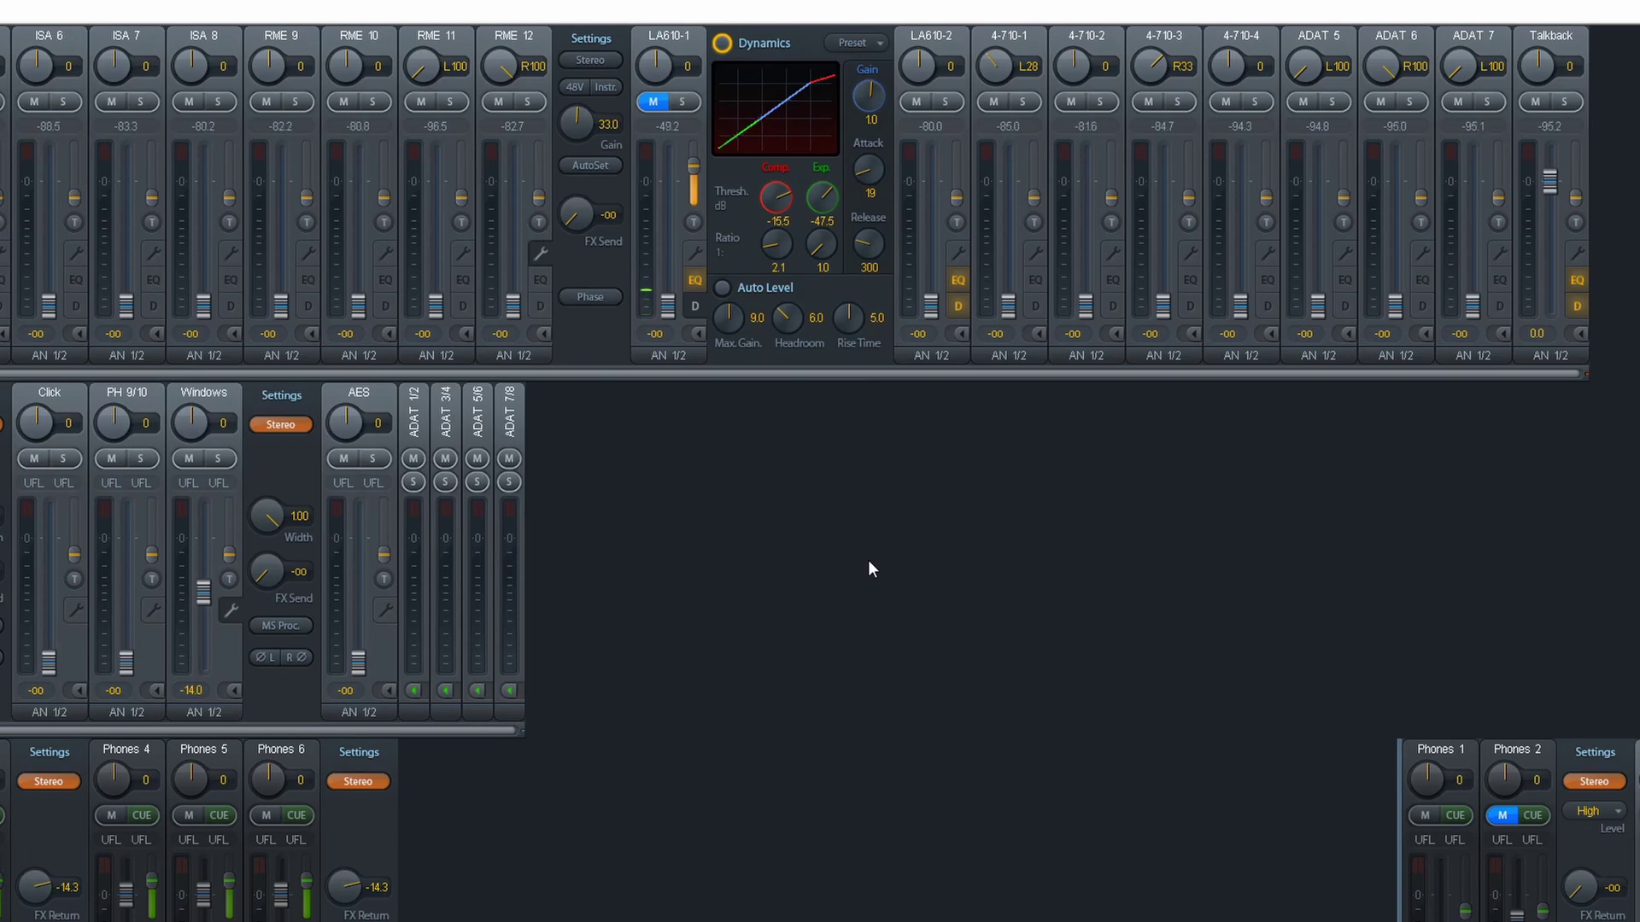
left_click(693, 305)
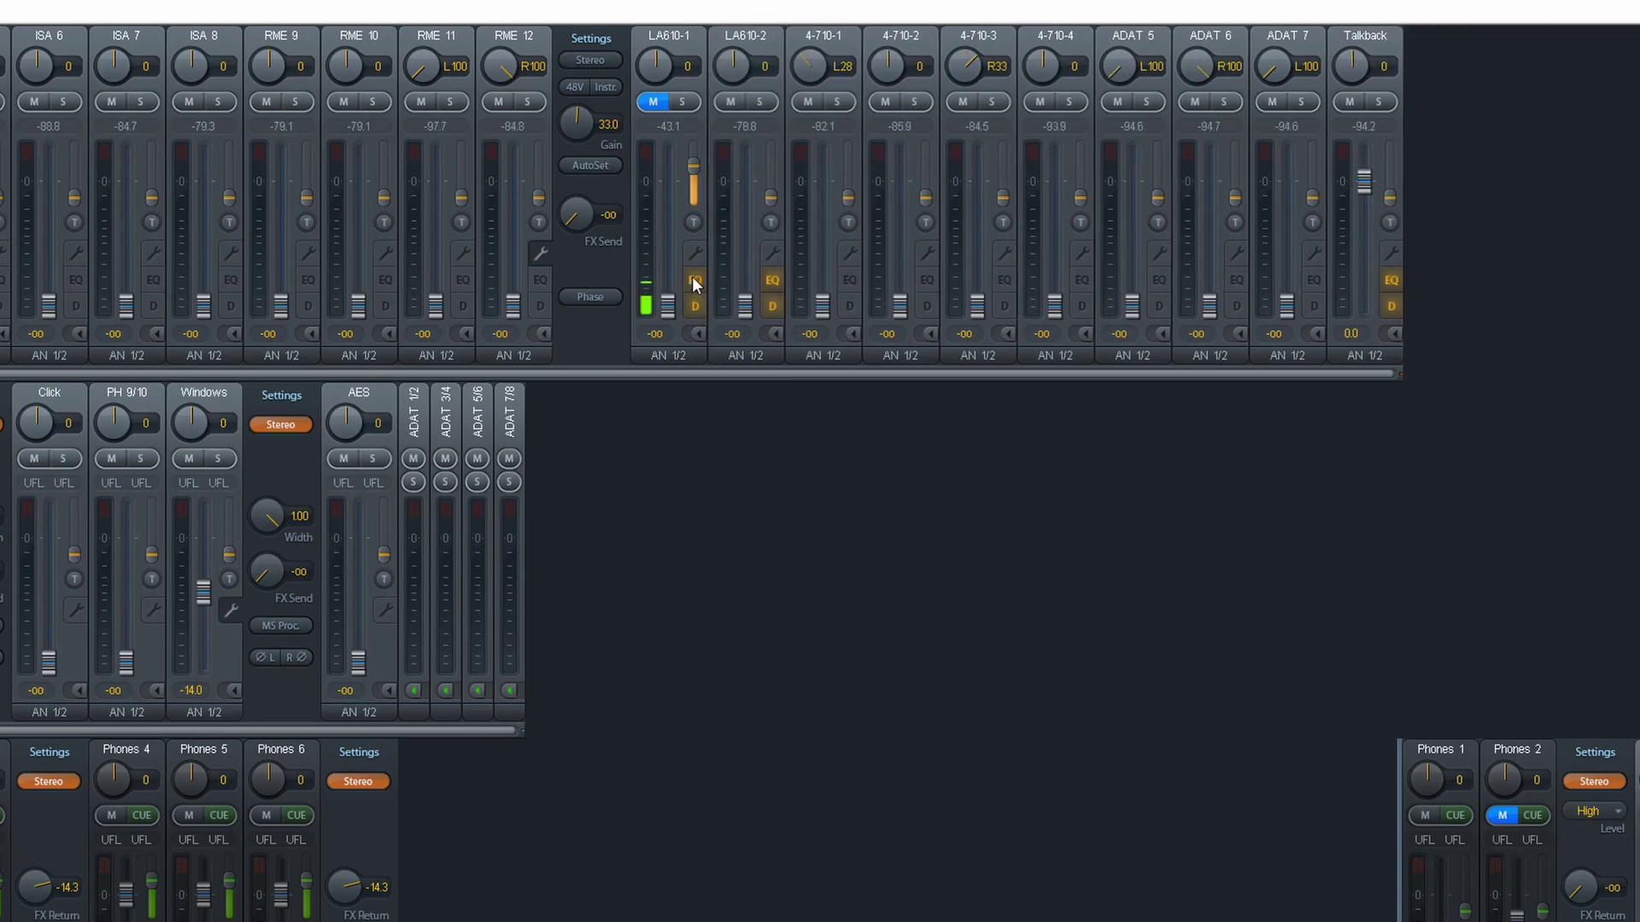
left_click(694, 280)
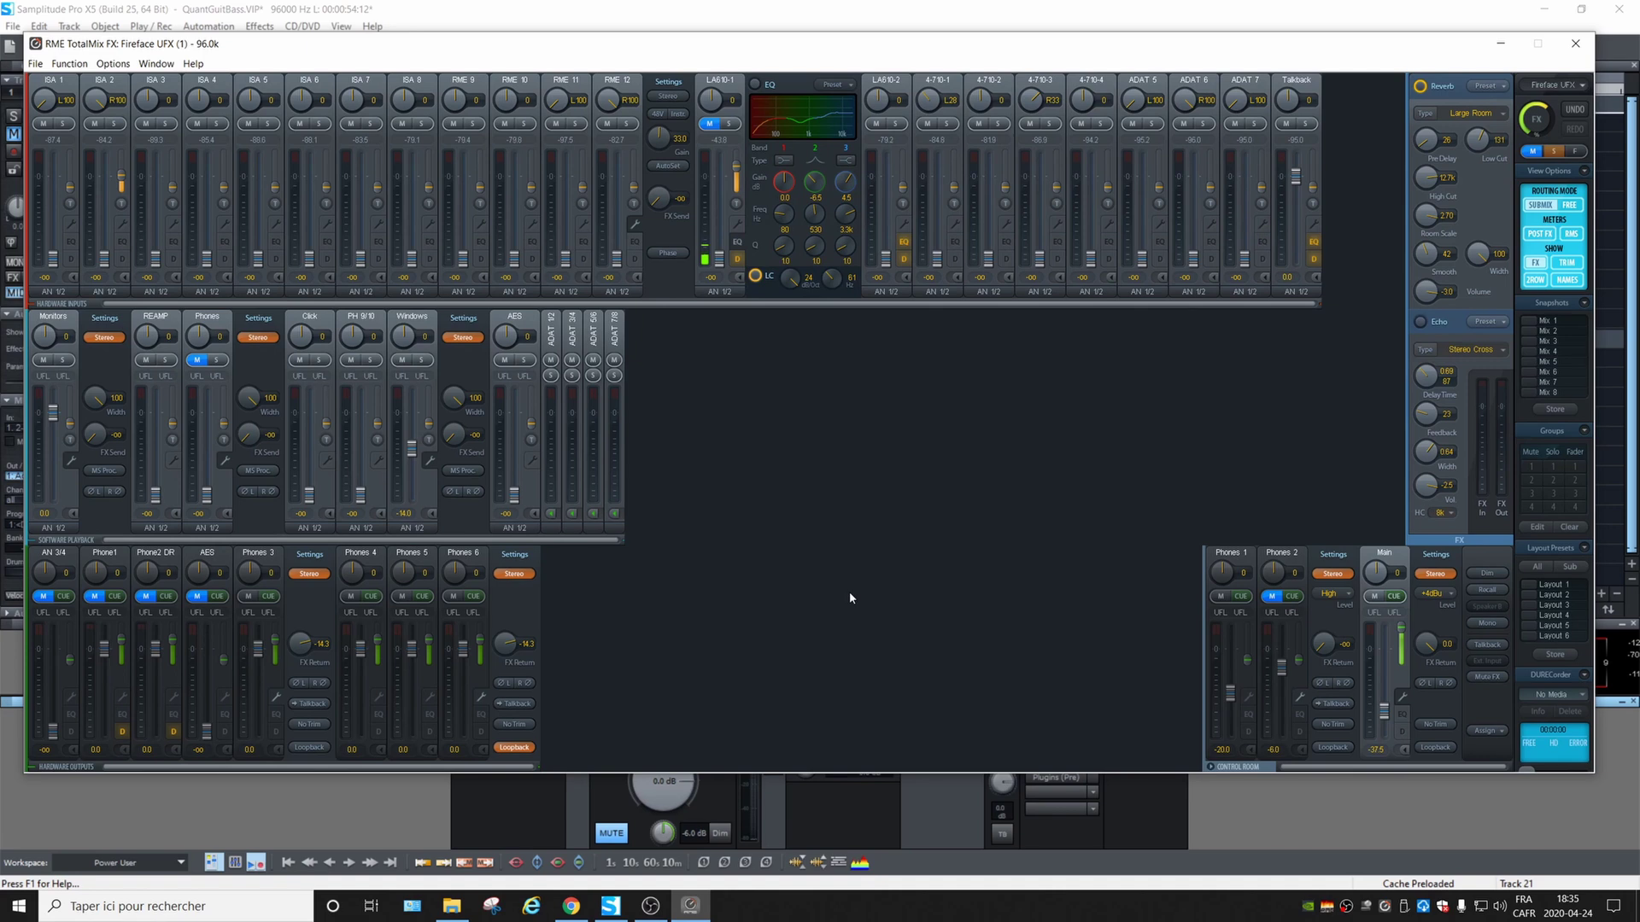
Step: Return to Samplitude and hide the Monitoring section
left_click(804, 795)
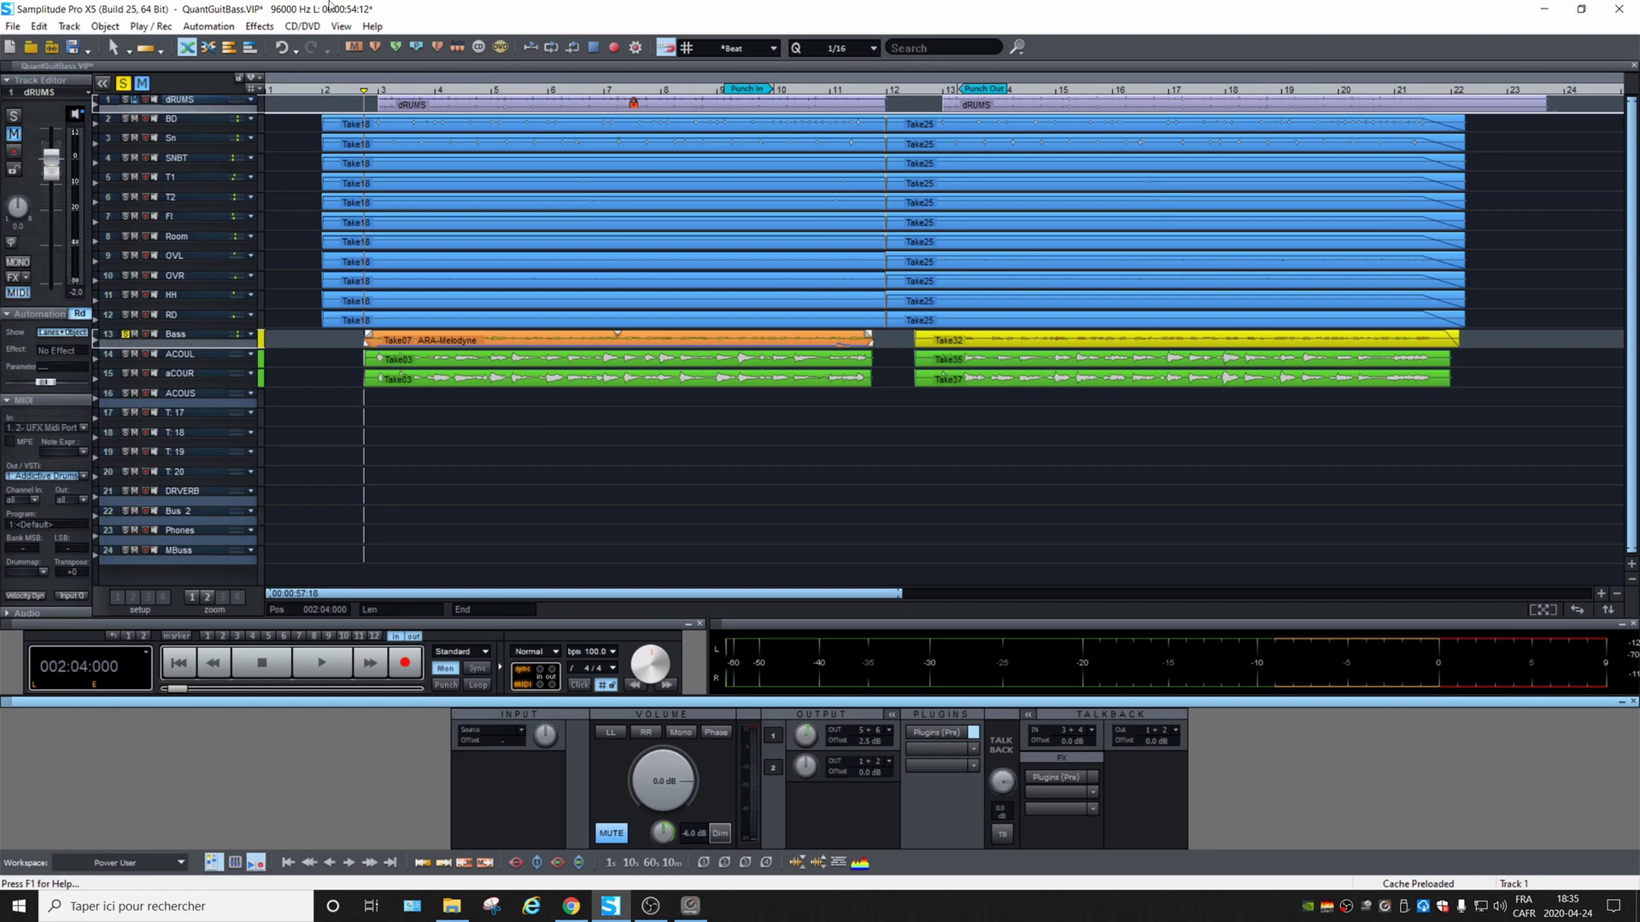
left_click(341, 26)
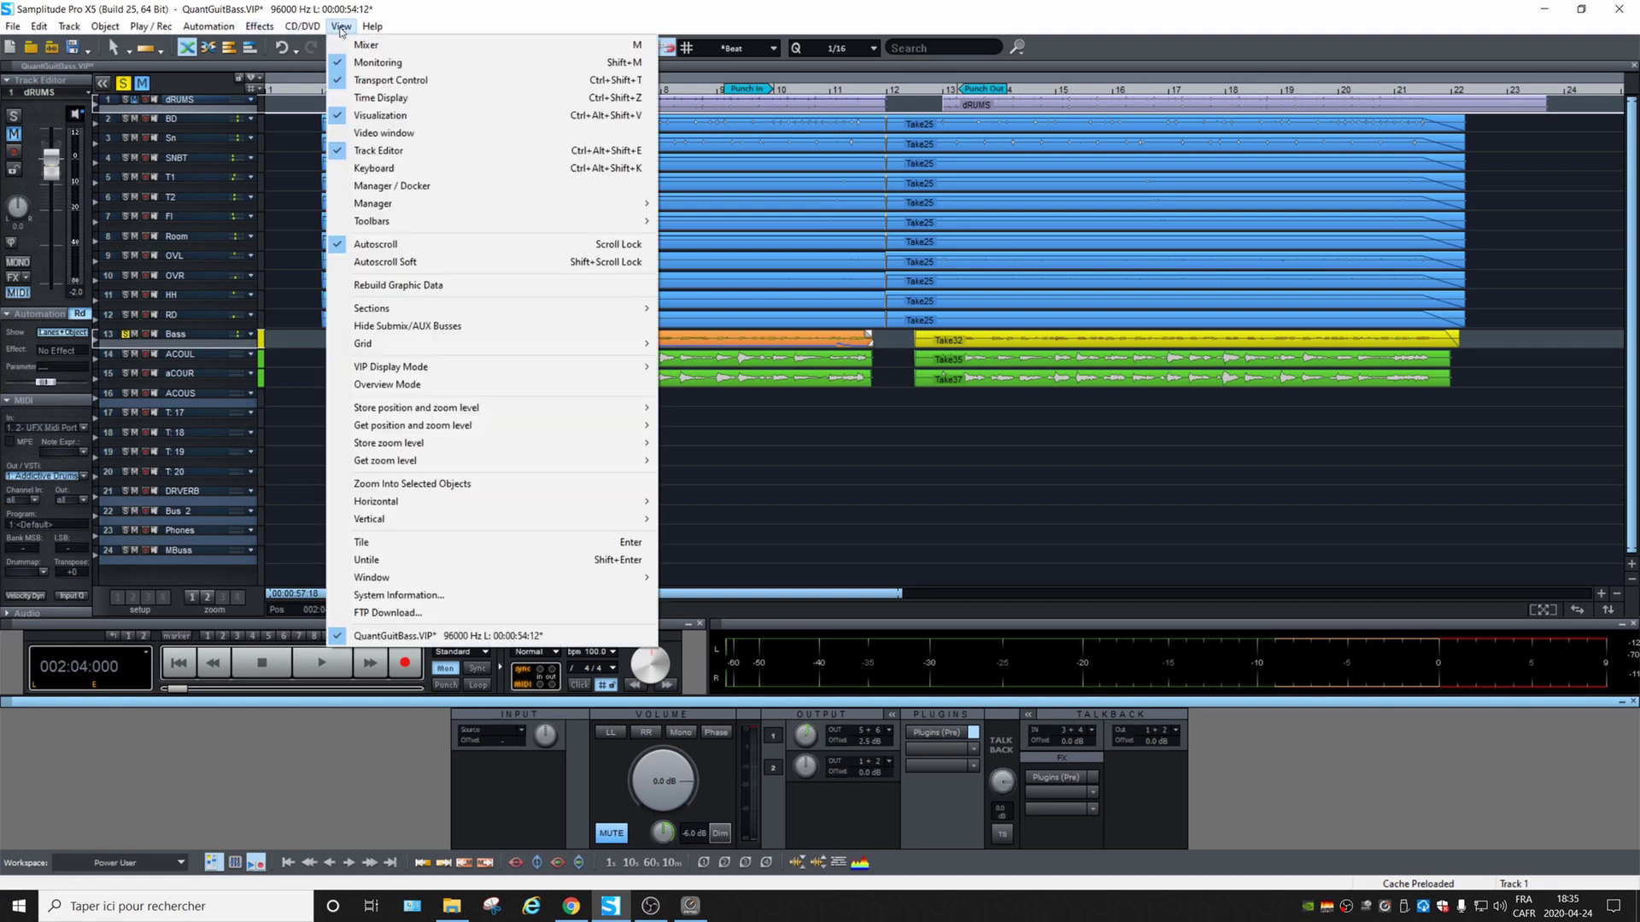
left_click(374, 62)
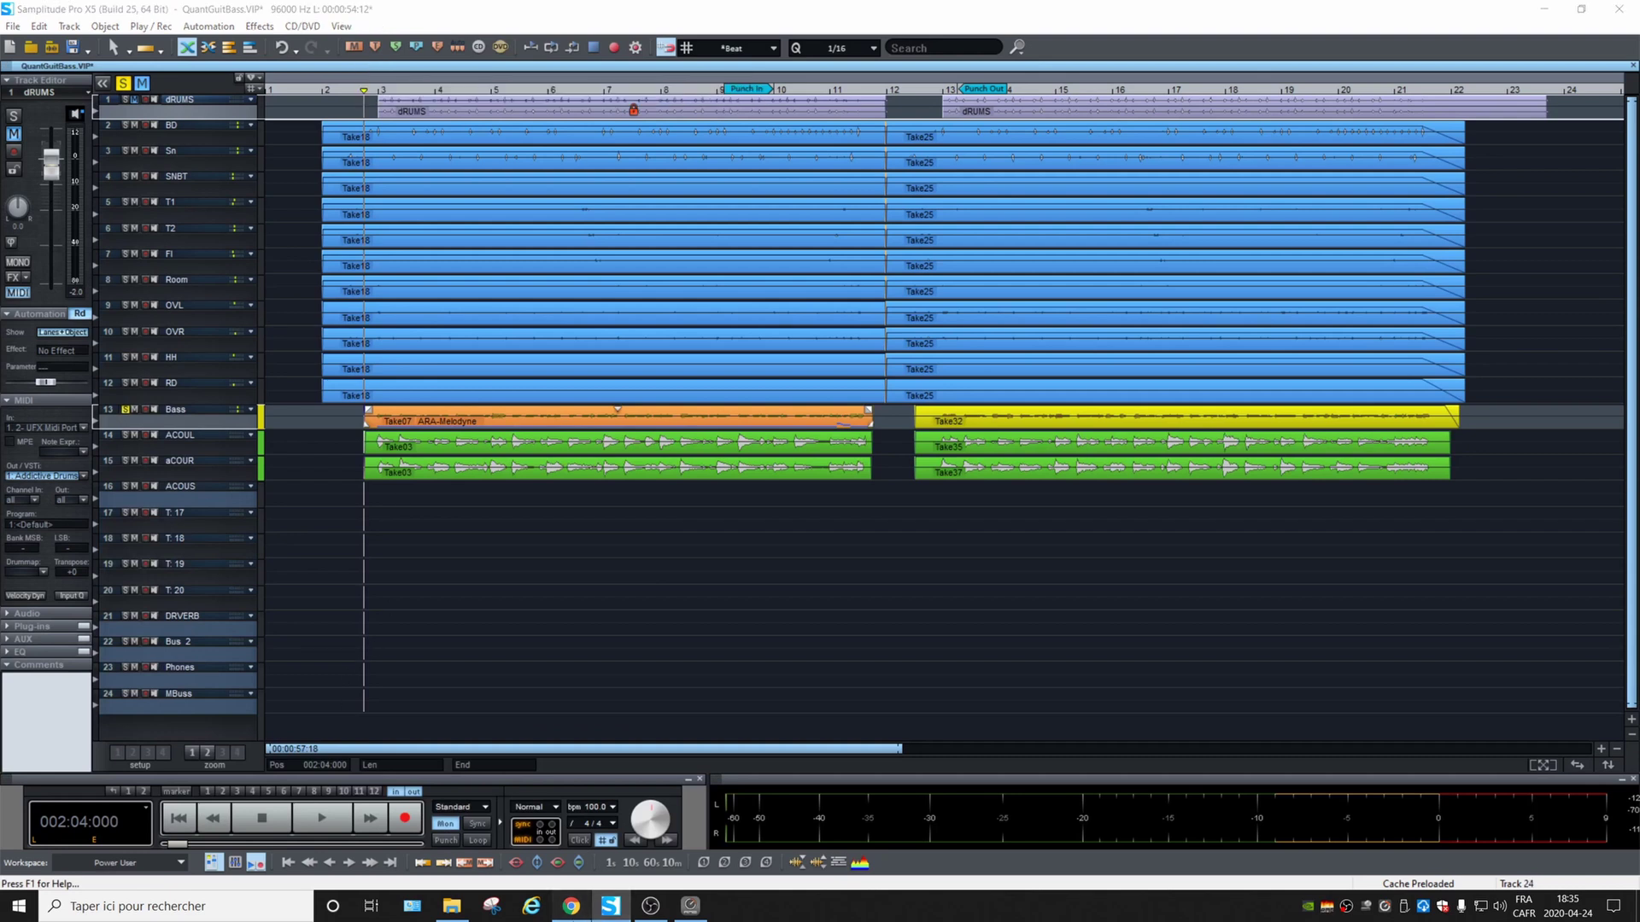
Step: Switch to Chrome and read the "New! ARA2 support" entry, highlighting the word ARA2 in its heading
left_click(572, 905)
scroll(740, 581, "down", 6)
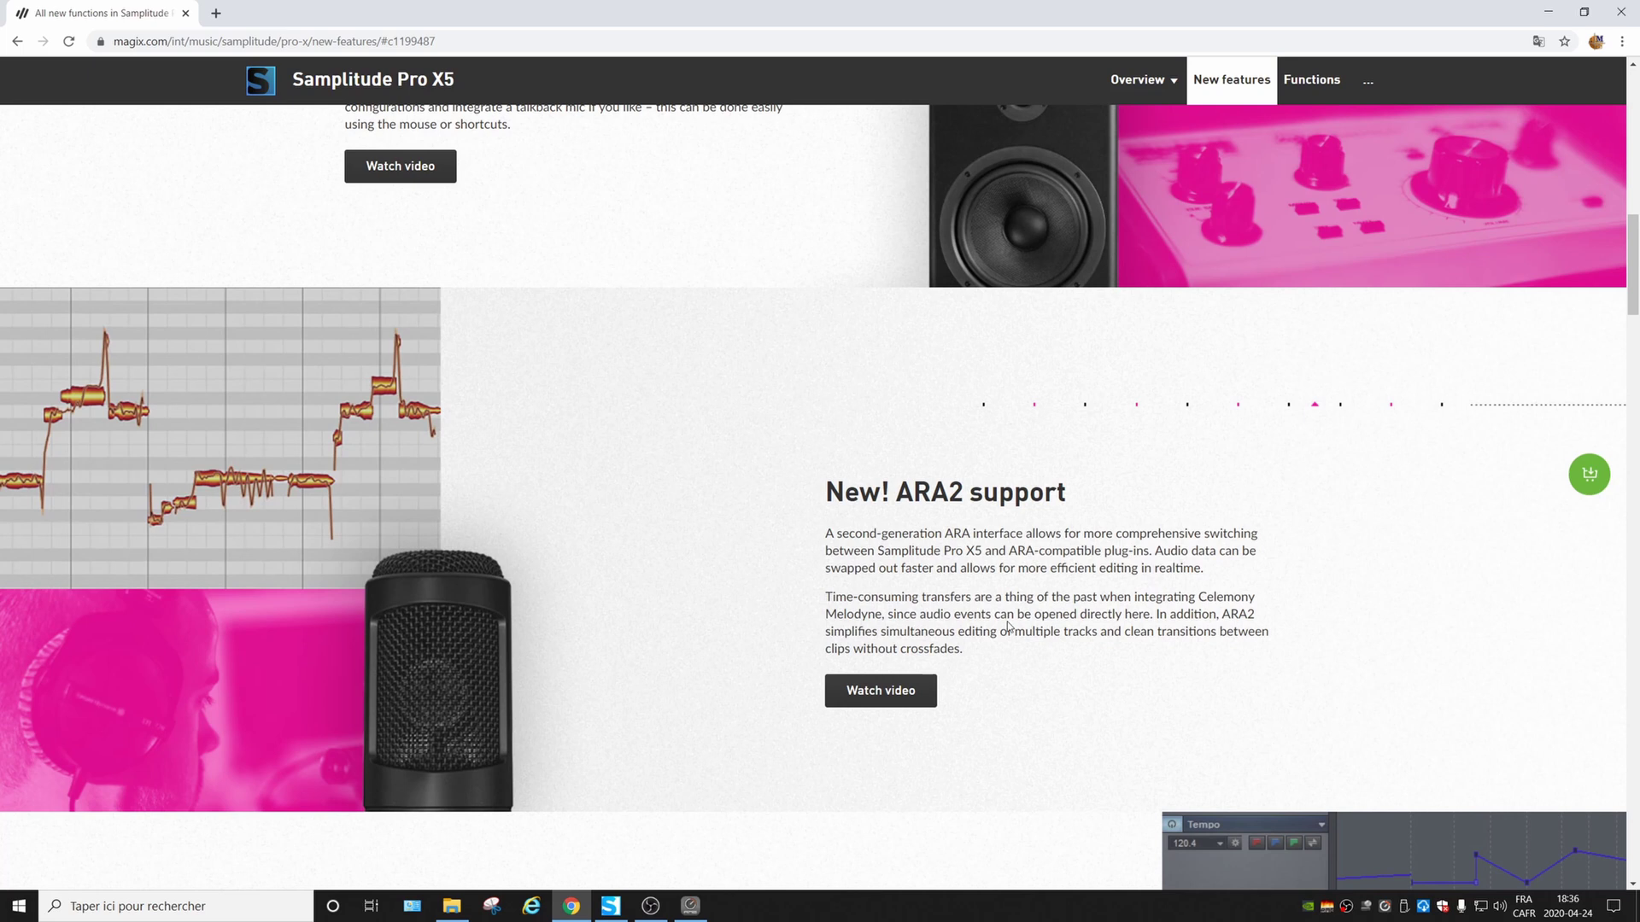
double_click(931, 493)
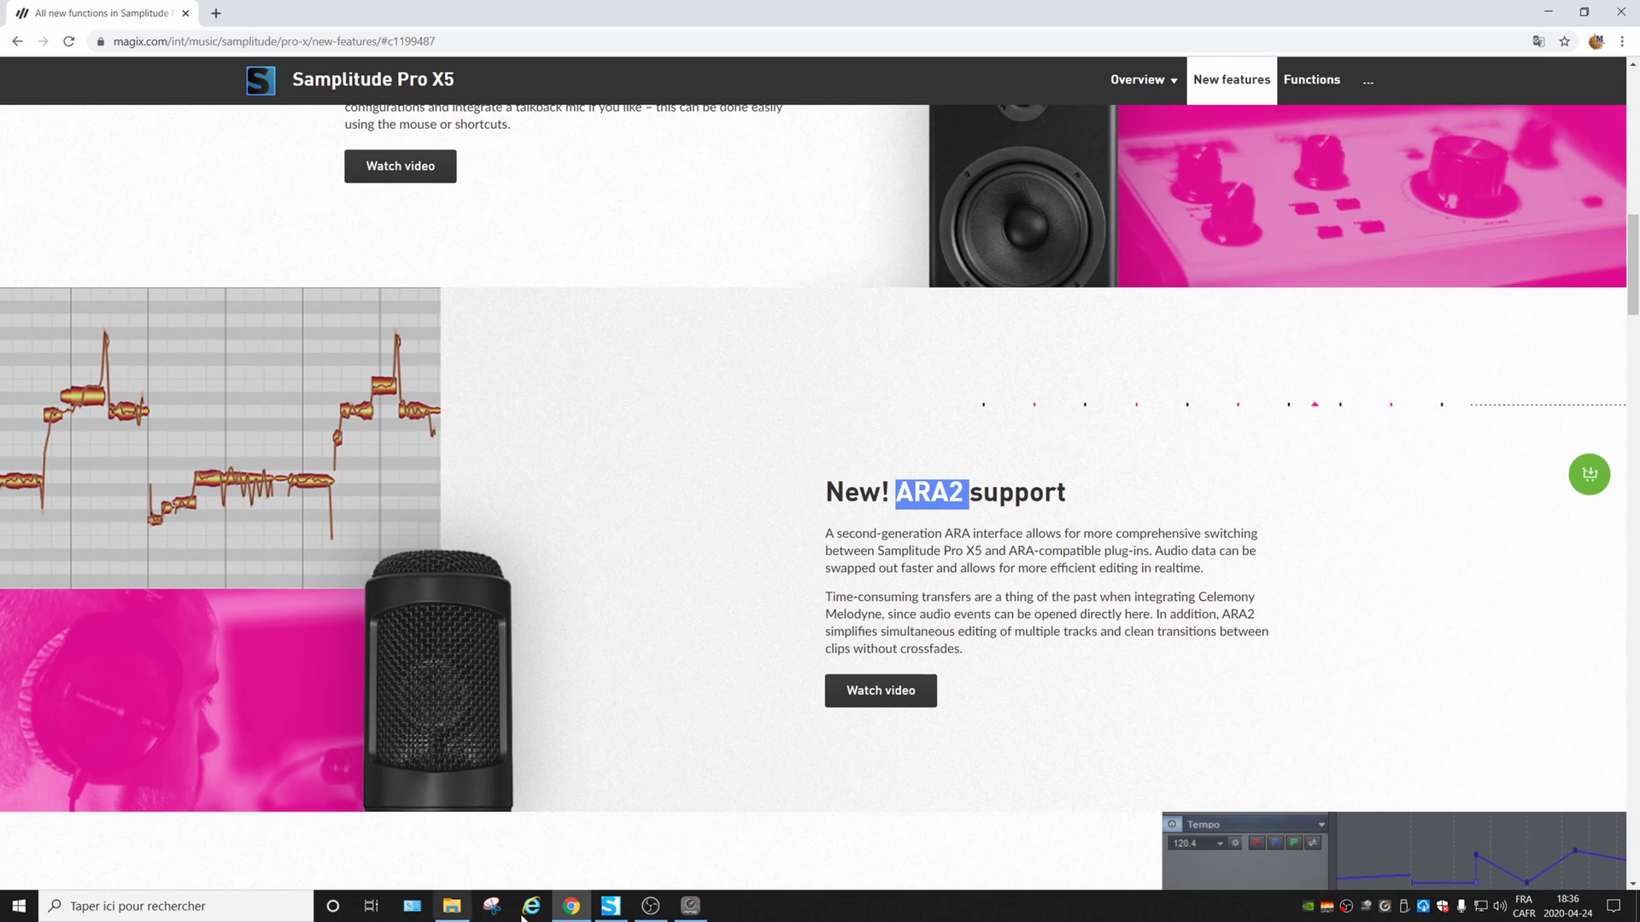
Step: Switch back to Samplitude, enlarge the Bass track, and open its Take32 object for editing in Melodyne
left_click(611, 906)
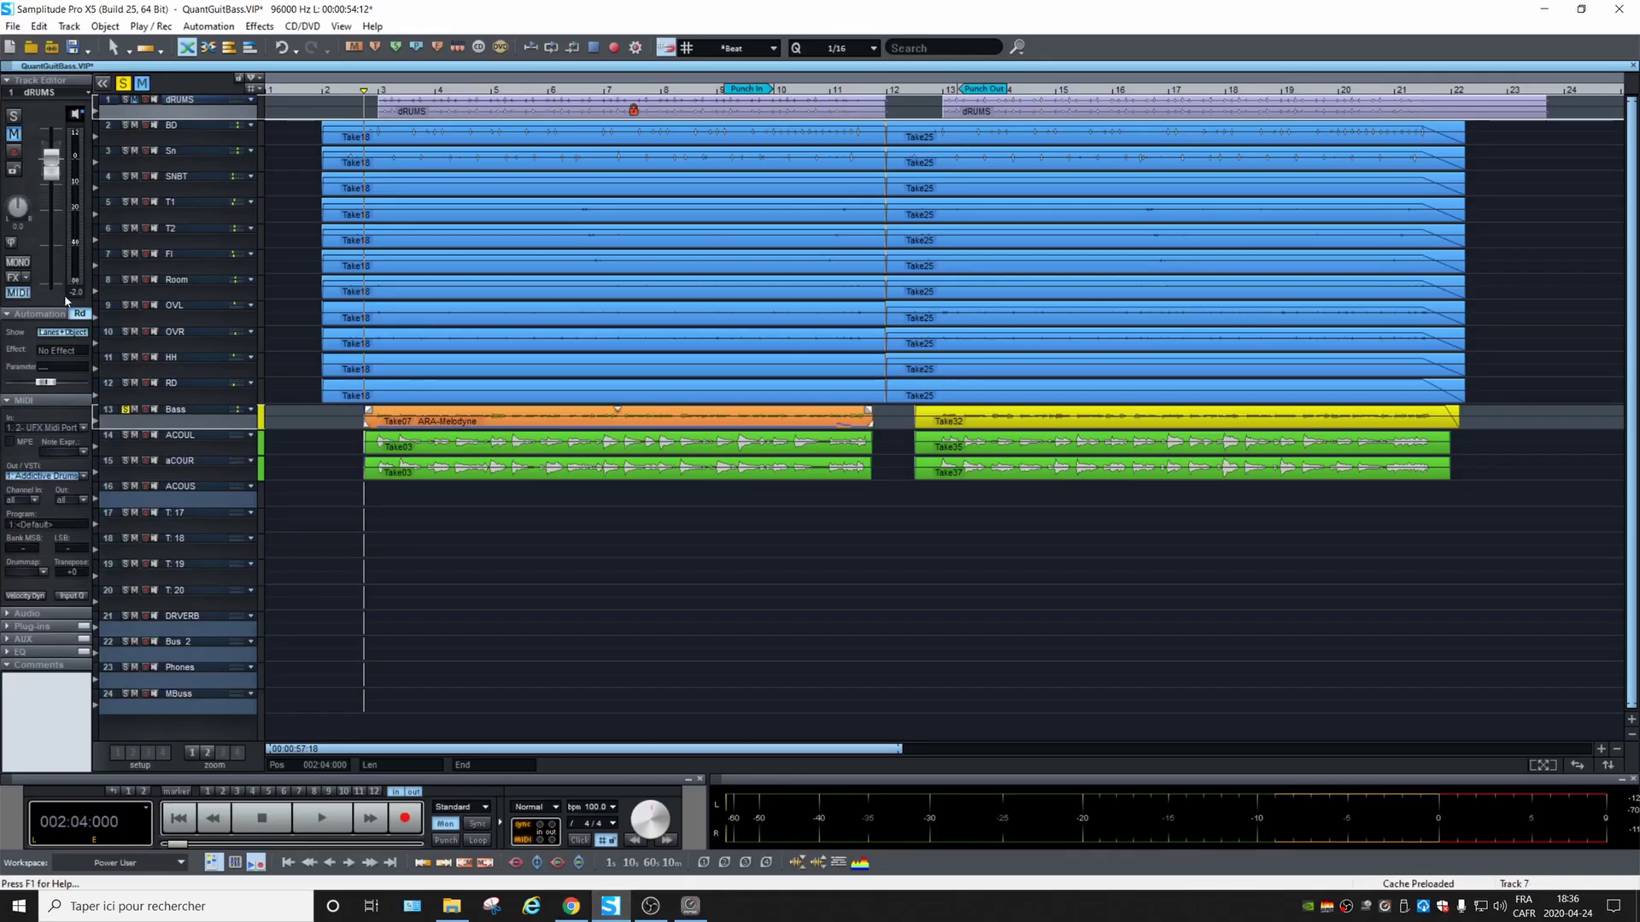
left_click(406, 152)
left_click(170, 424)
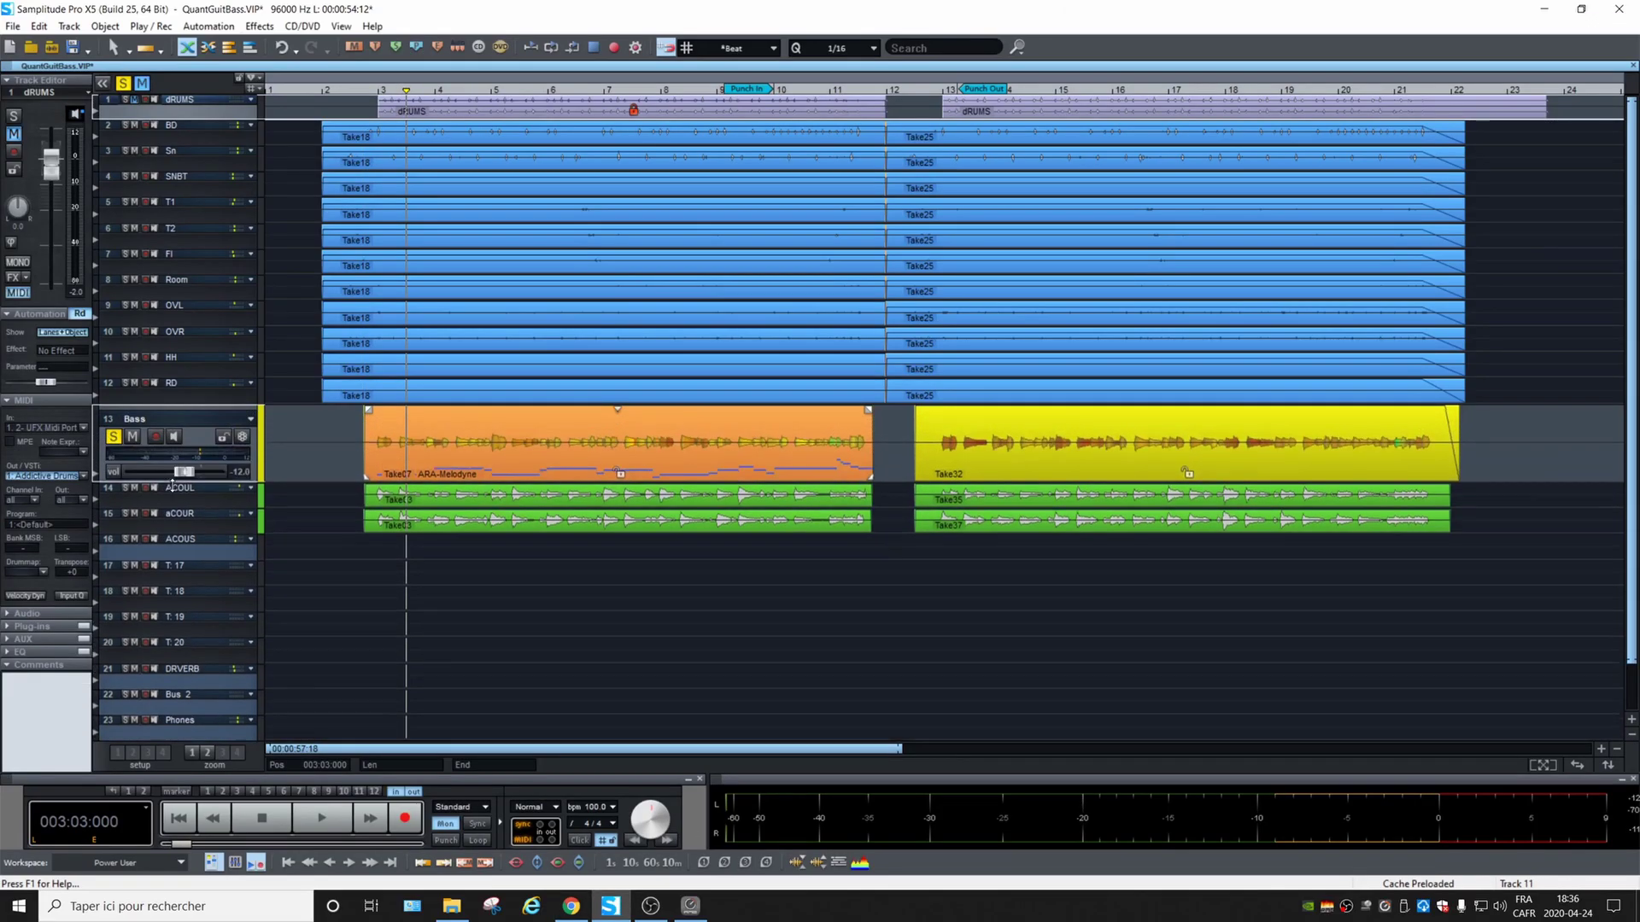
right_click(1058, 489)
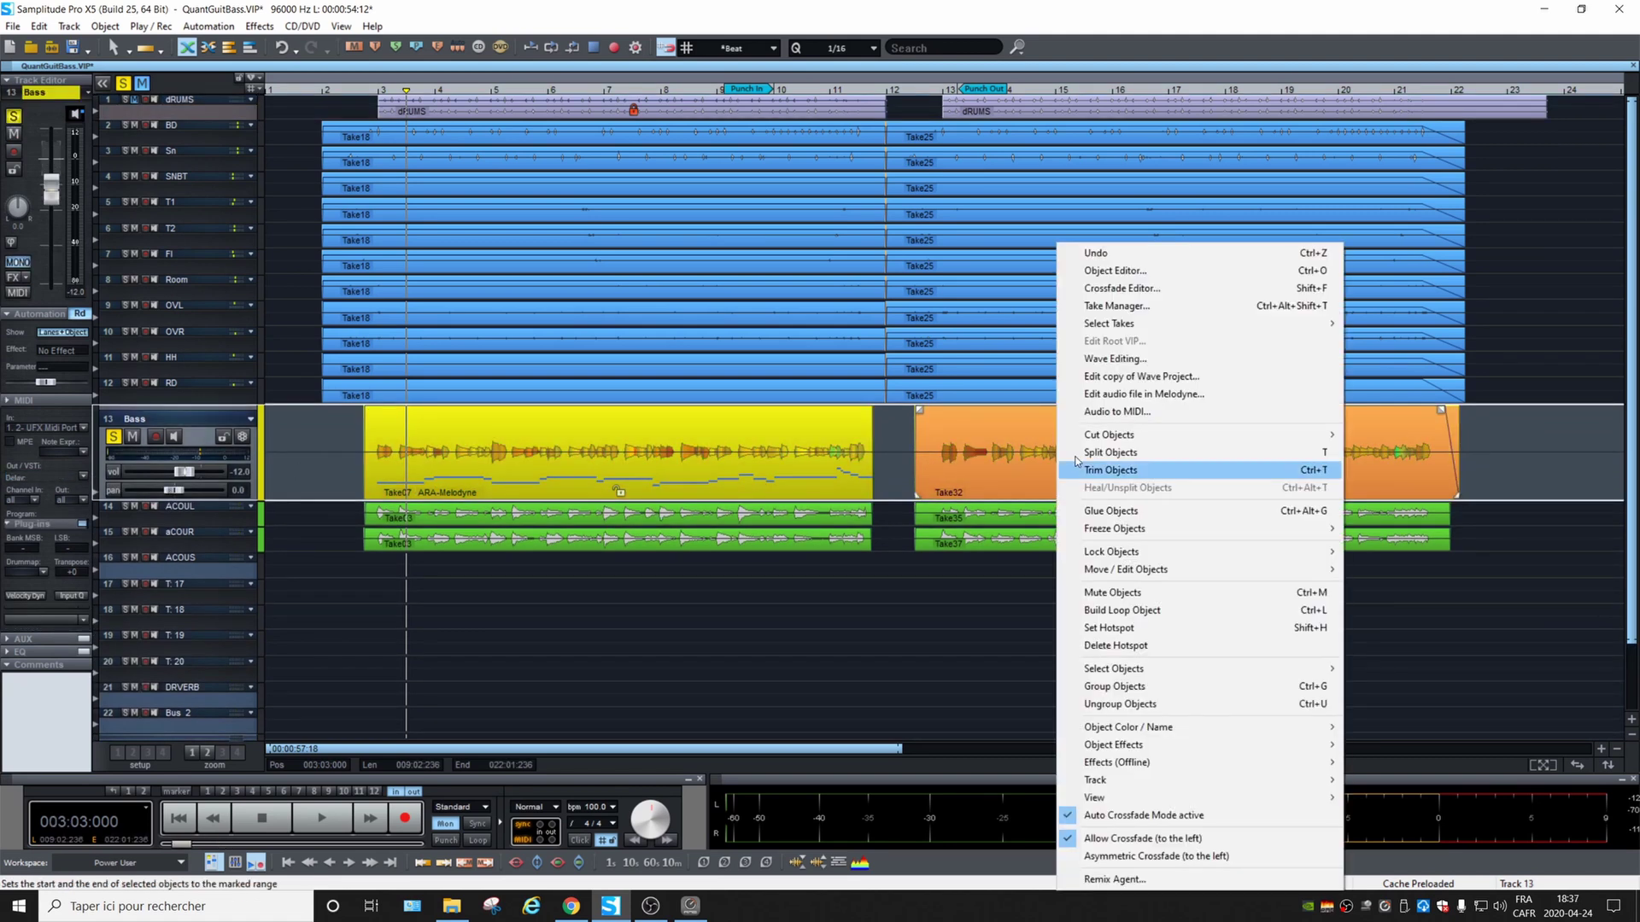
left_click(1192, 395)
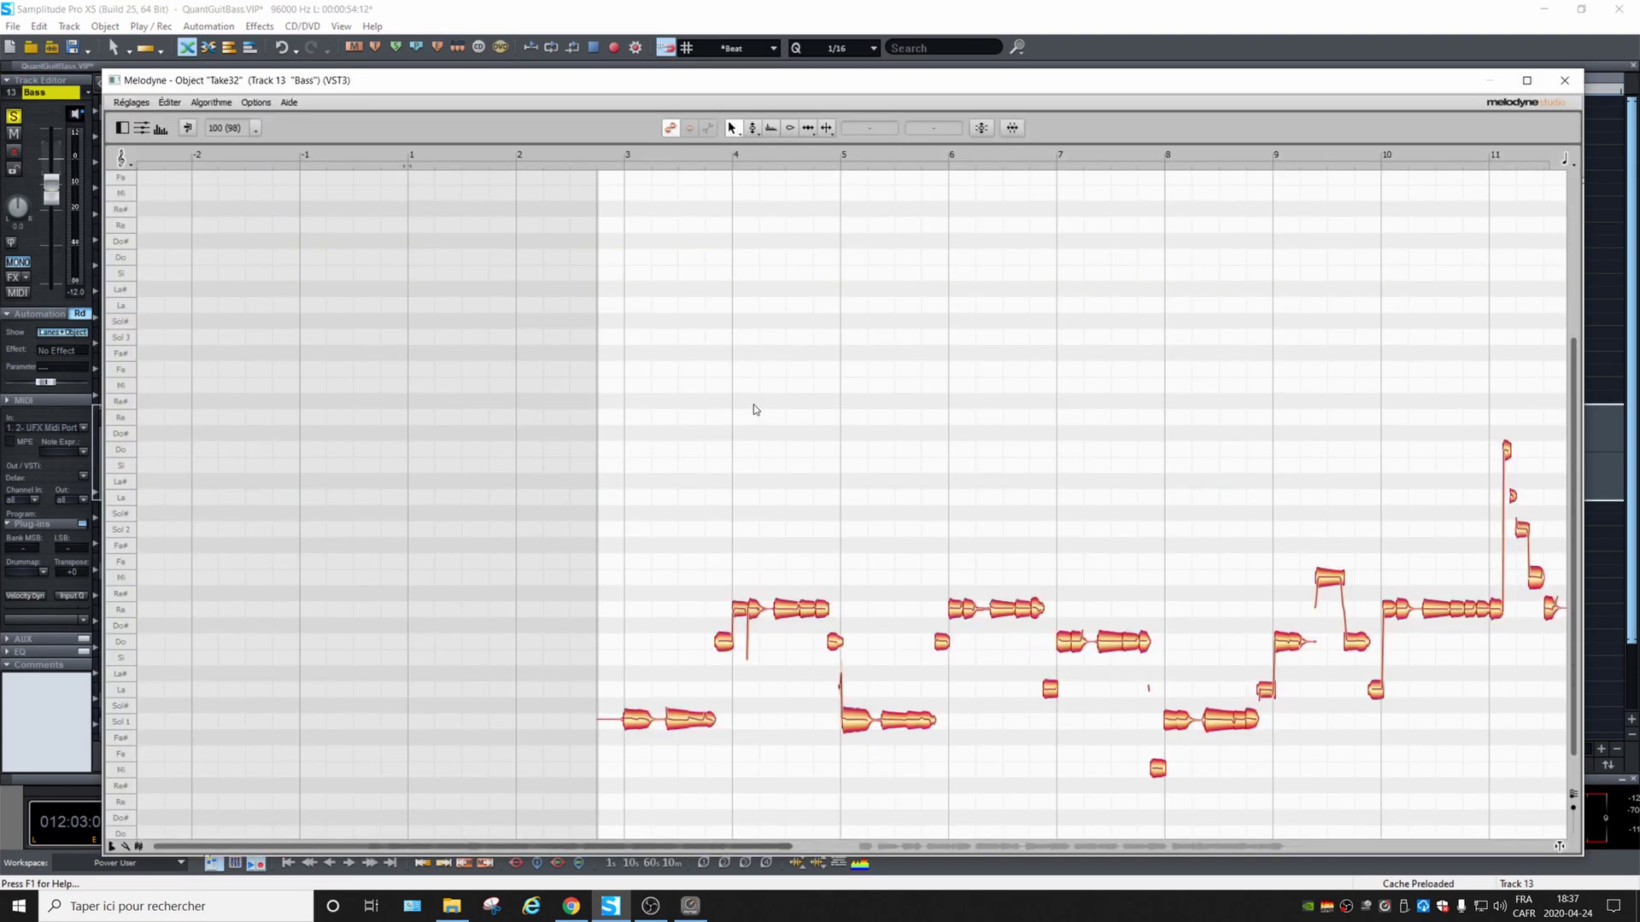
Step: Play back the opening bass notes in the Melodyne editor
scroll(922, 515, "down", 1)
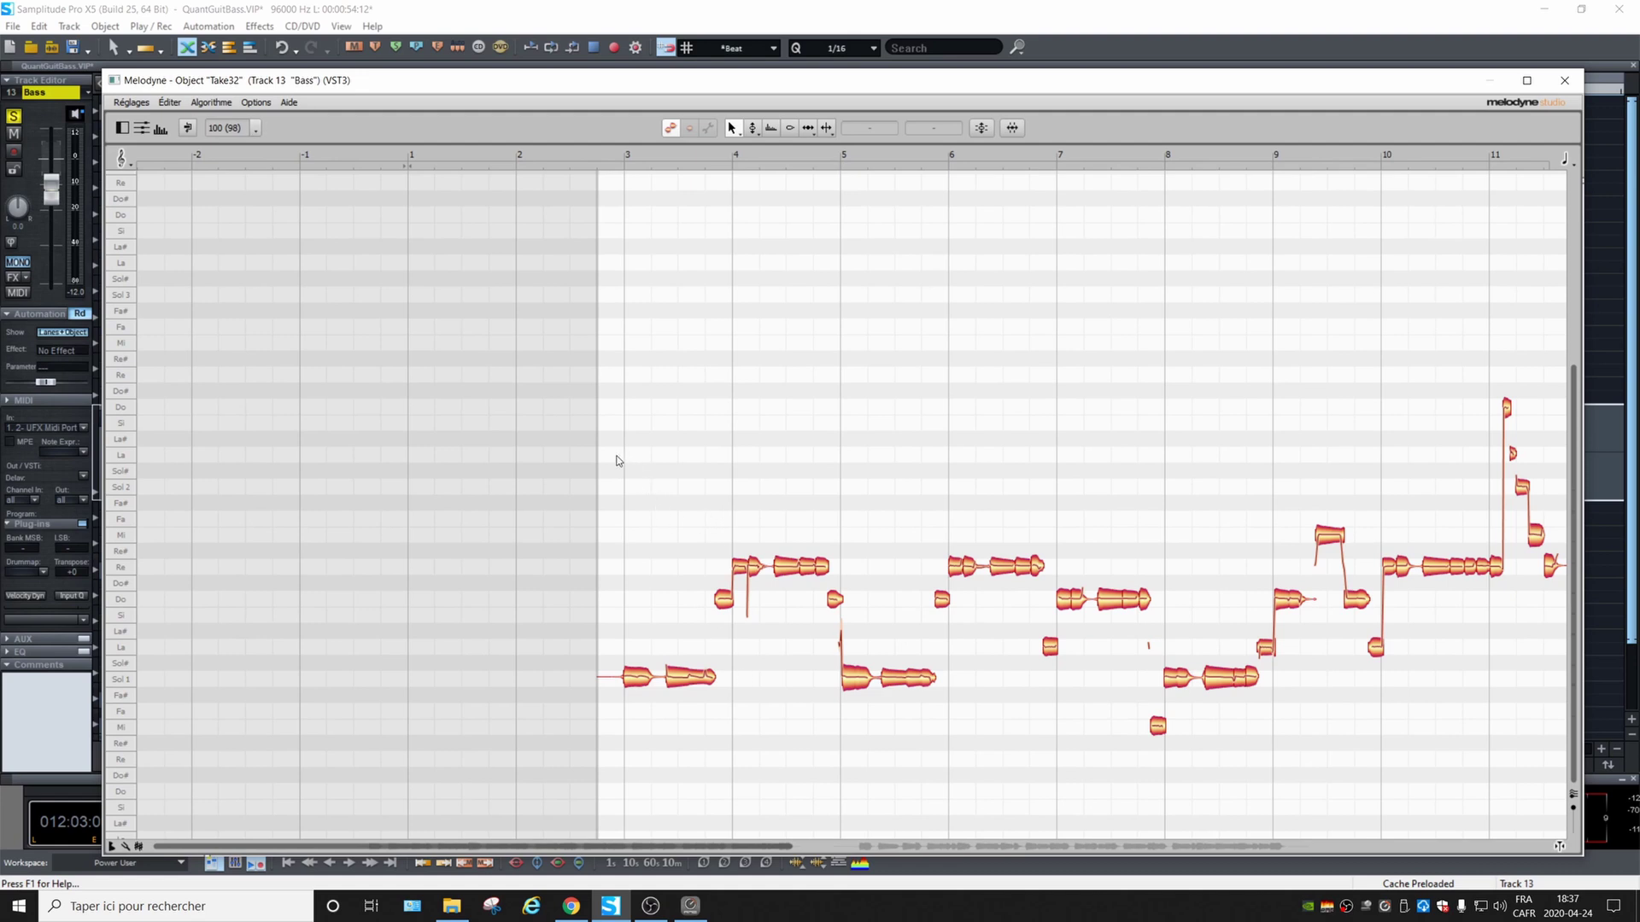
key("space")
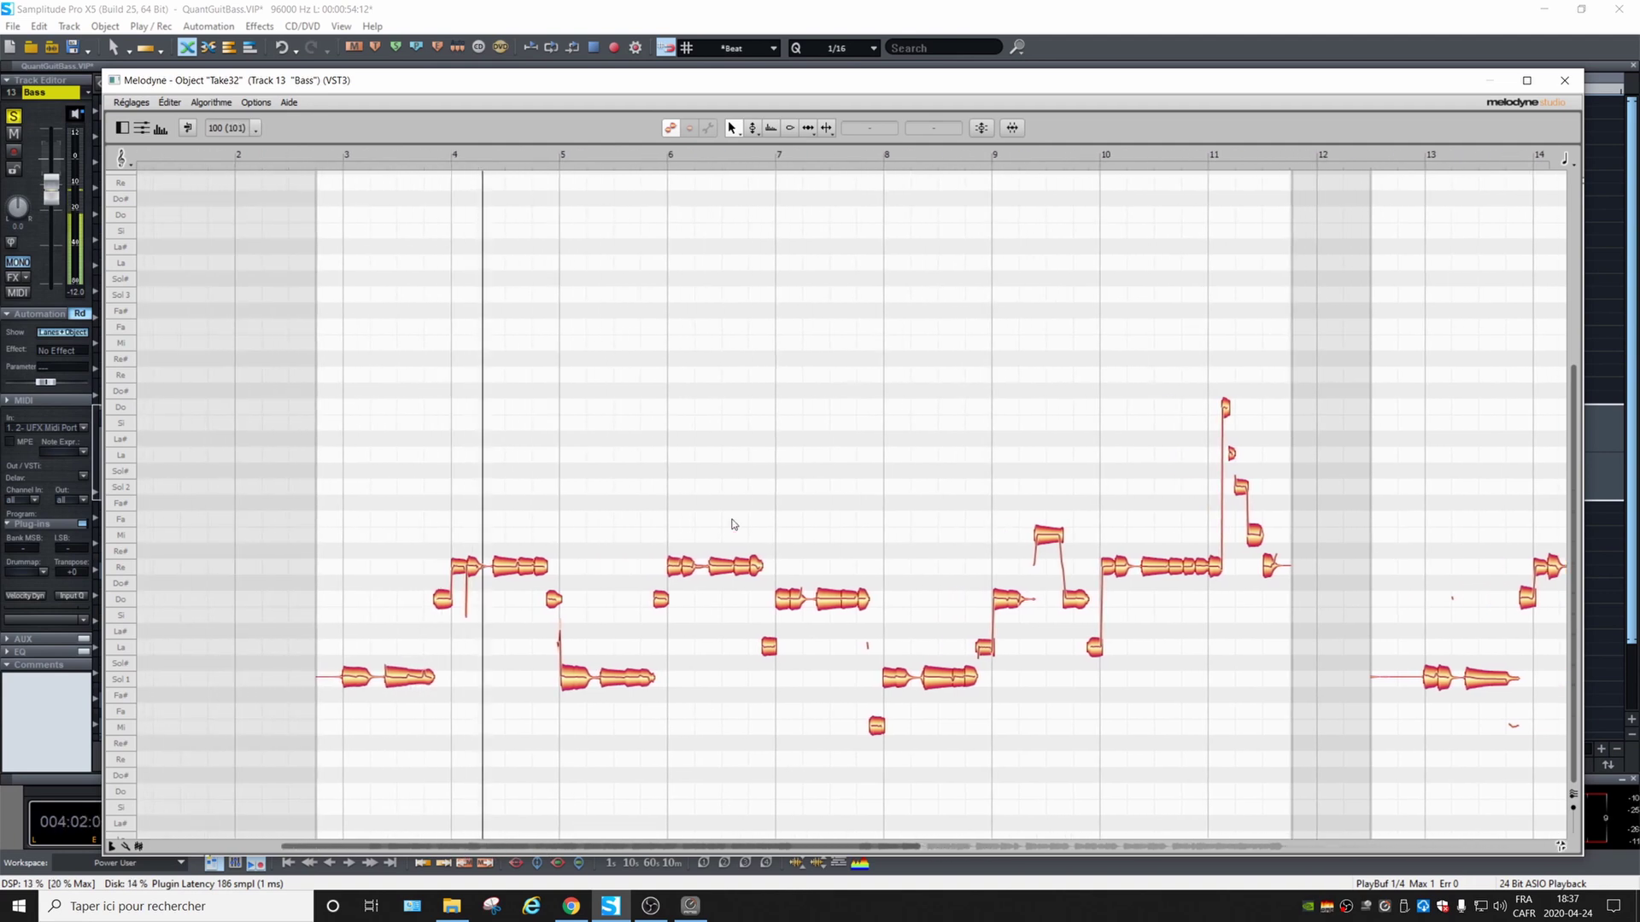
key("space")
Step: Raise the longer bass note in bar 4 to Sol 2 and the note after it to Fa 2, and listen to the change
left_click_drag(504, 572, 512, 488)
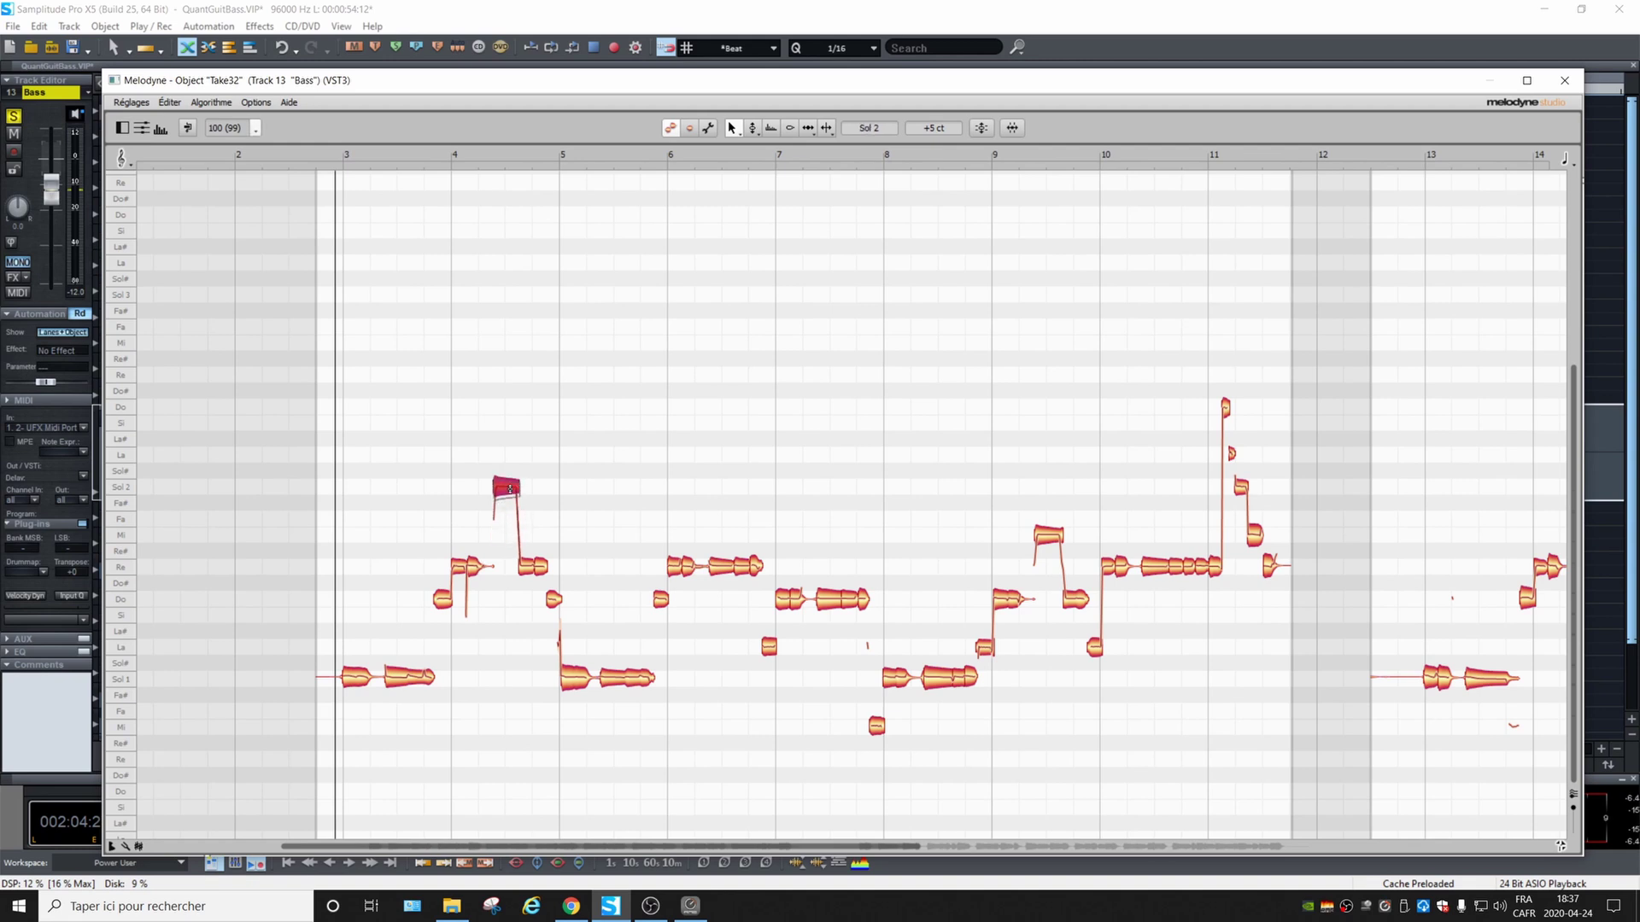
left_click_drag(530, 568, 530, 515)
left_click(339, 496)
key("space")
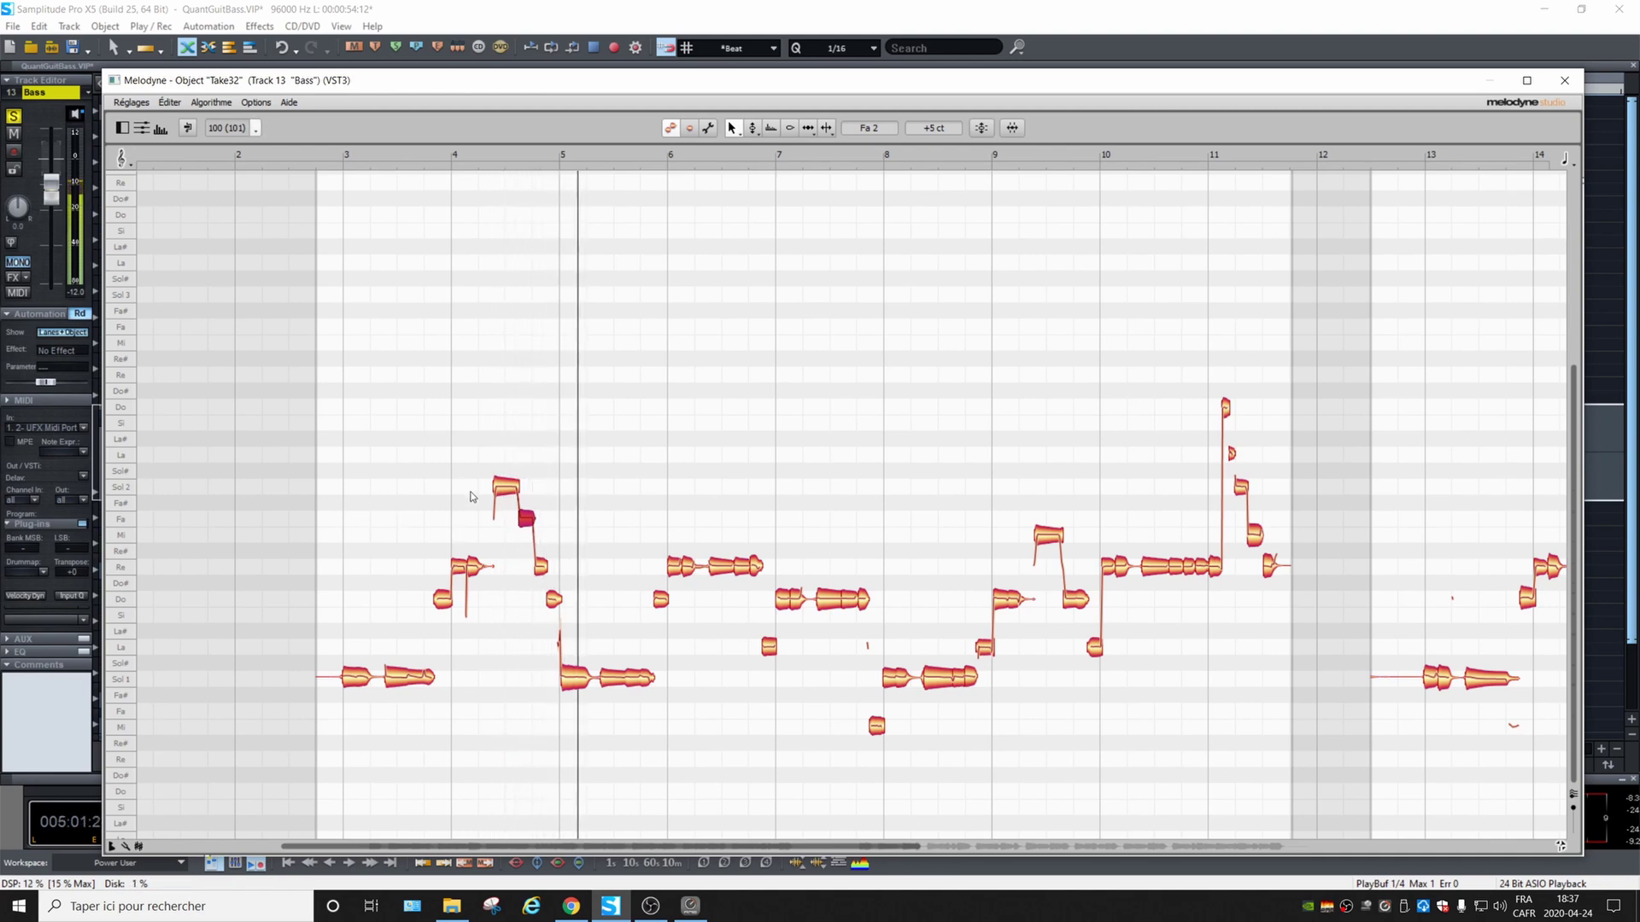
key("space")
Step: Lower the Fa 2 bass note in bar 4 to Mi 2, listen to it, and close Melodyne
left_click_drag(526, 520, 529, 531)
double_click(481, 462)
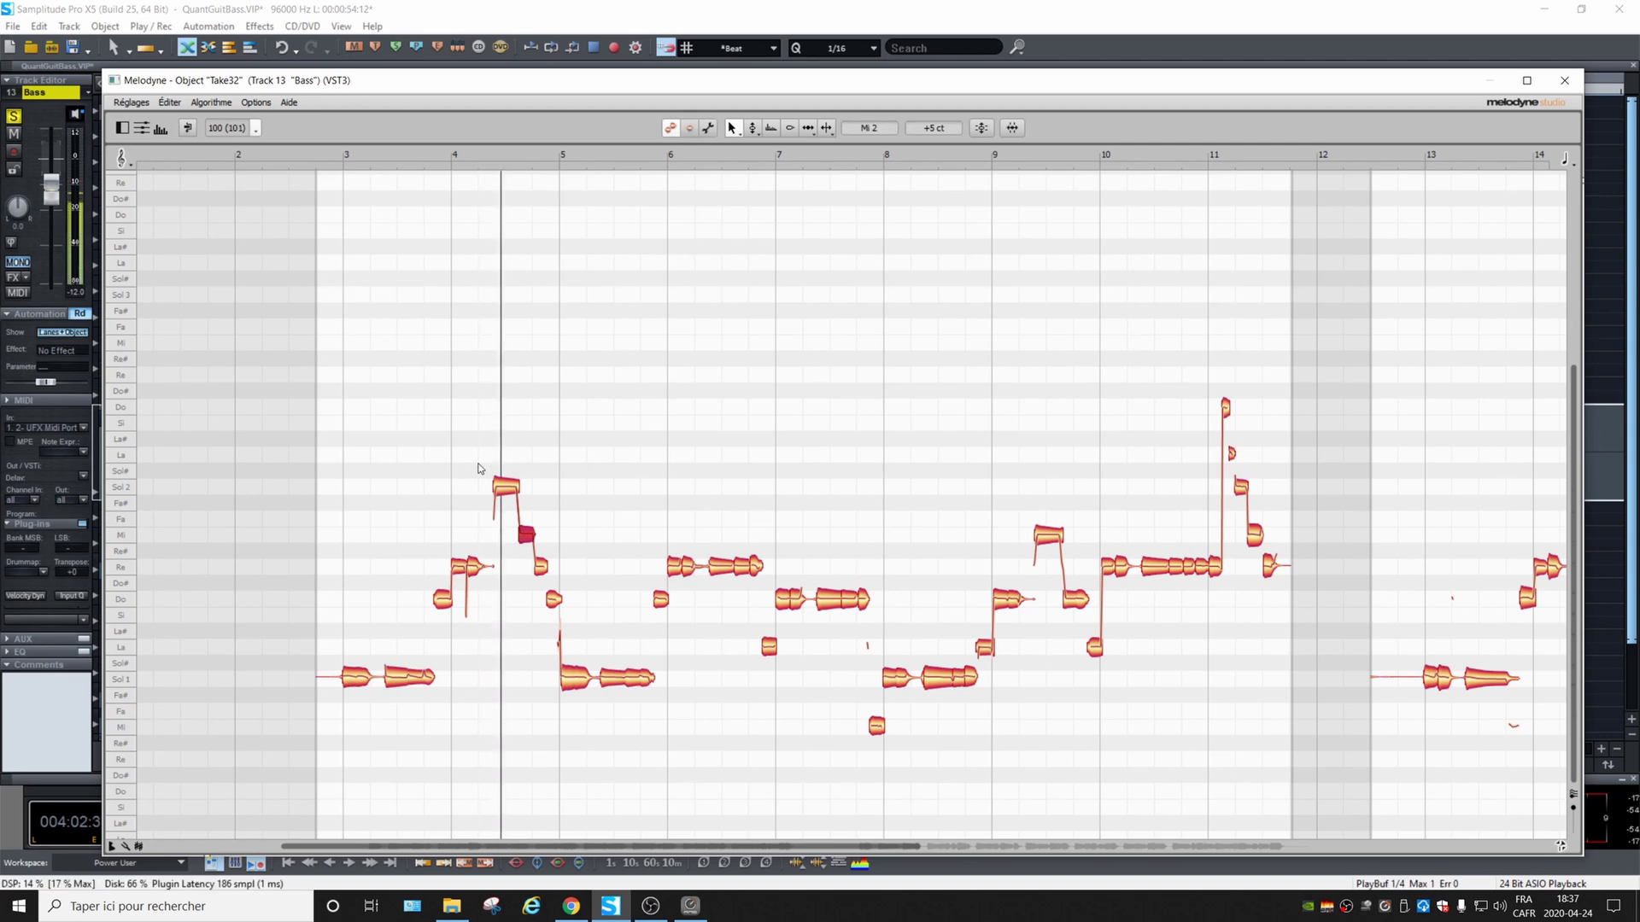
key("space")
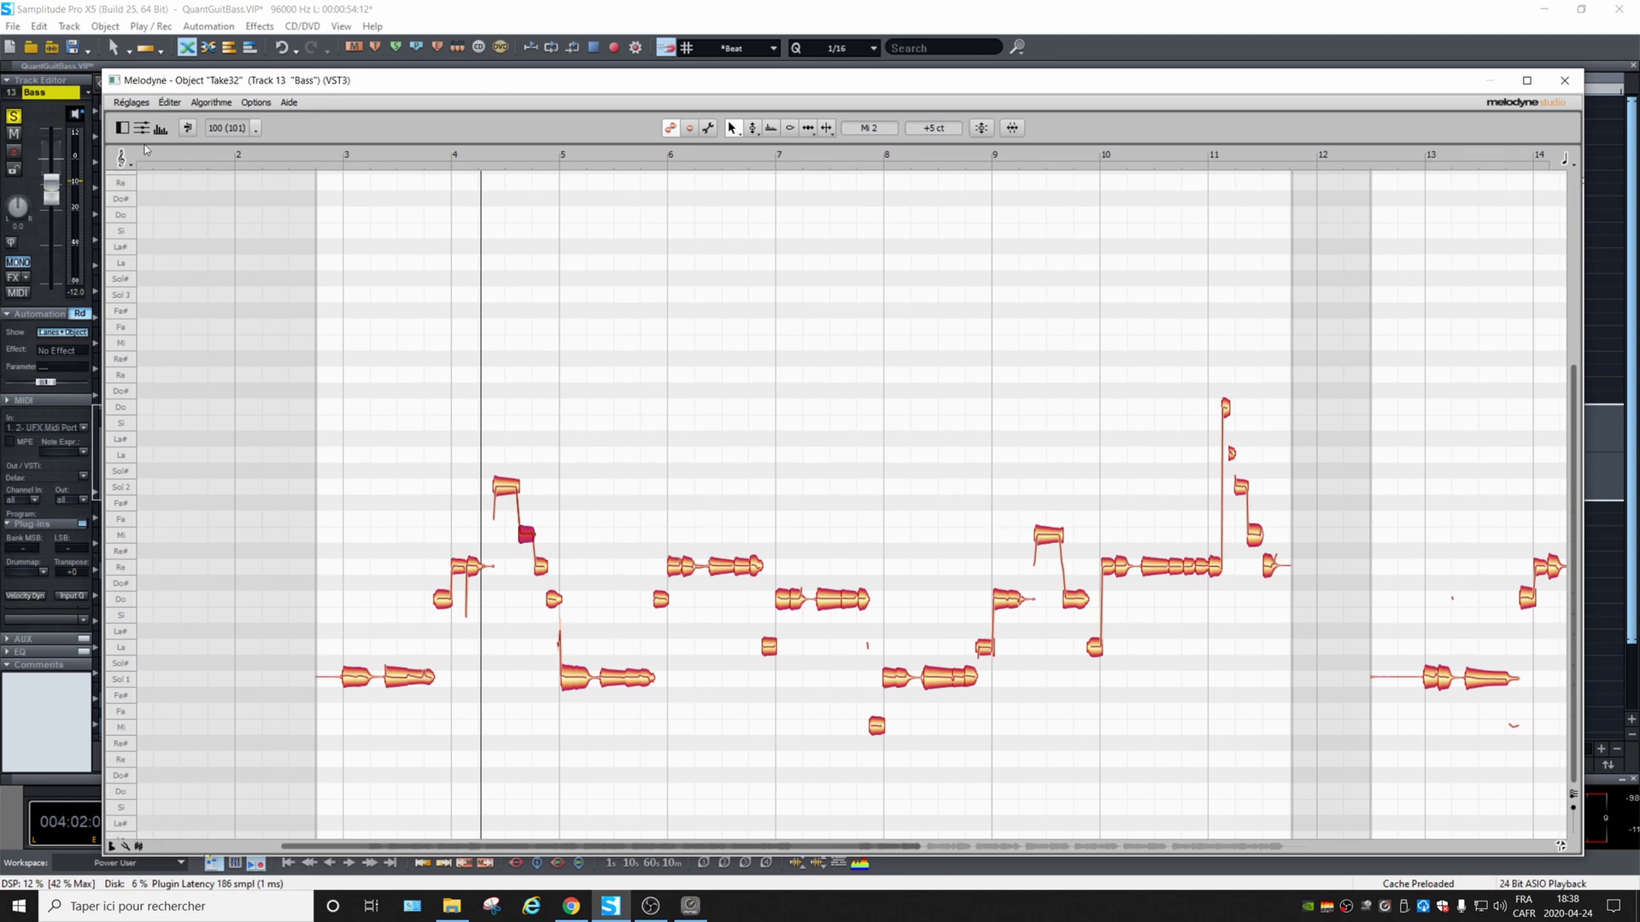
left_click(1562, 82)
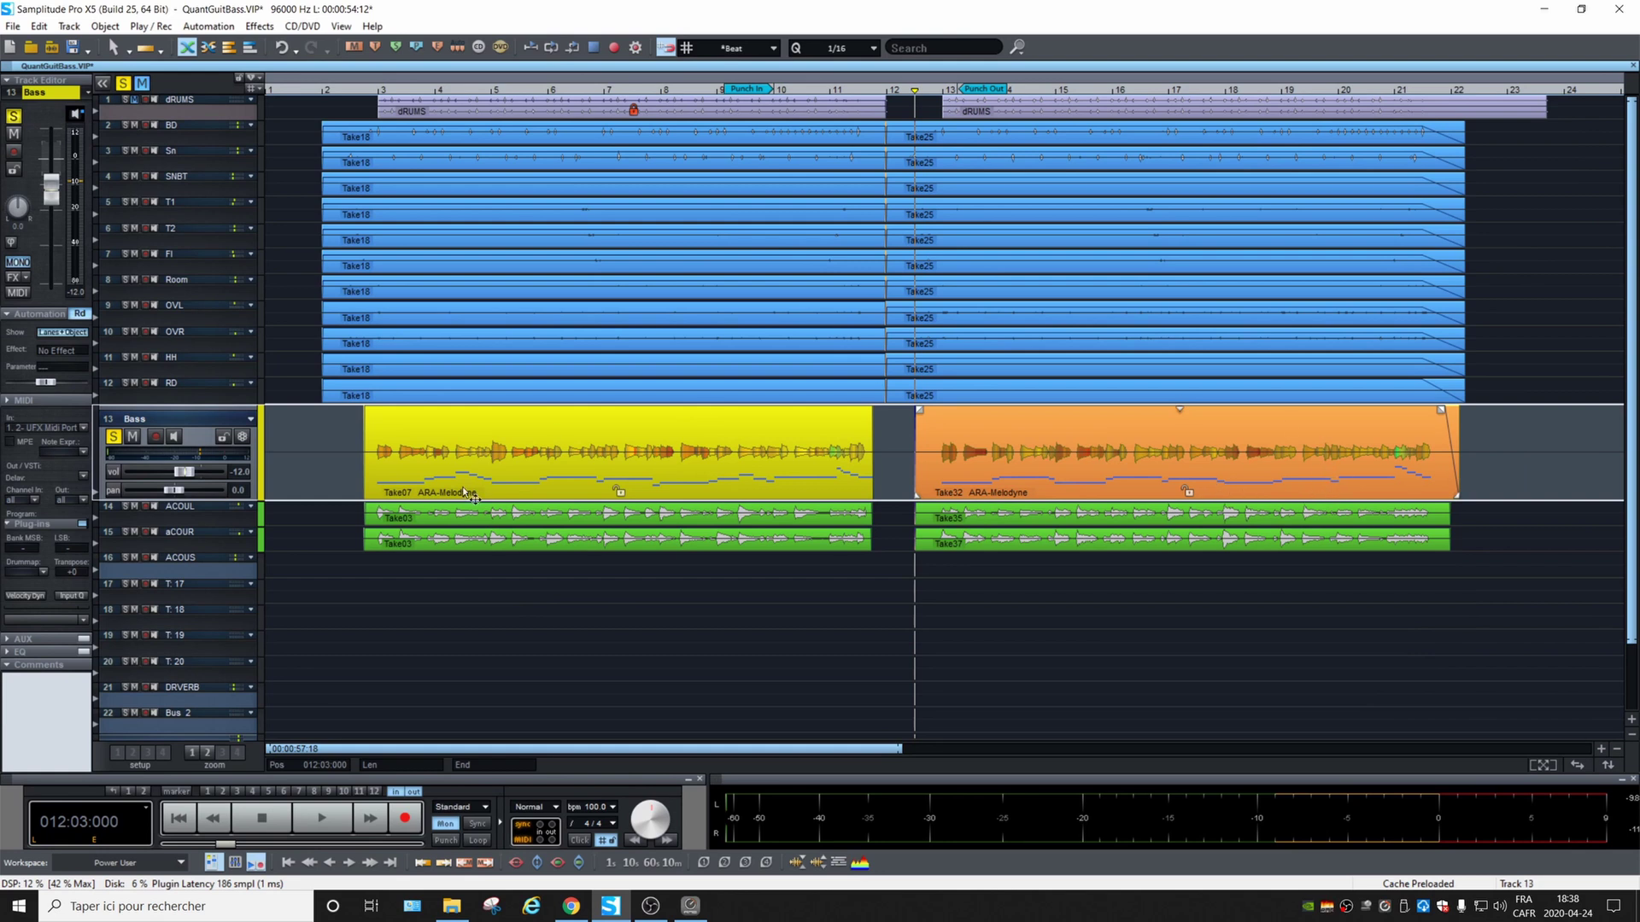
Step: Switch to Chrome and read the "New! Tempo Track" entry on the new features page
left_click(571, 905)
scroll(720, 477, "down", 5)
scroll(720, 476, "down", 1)
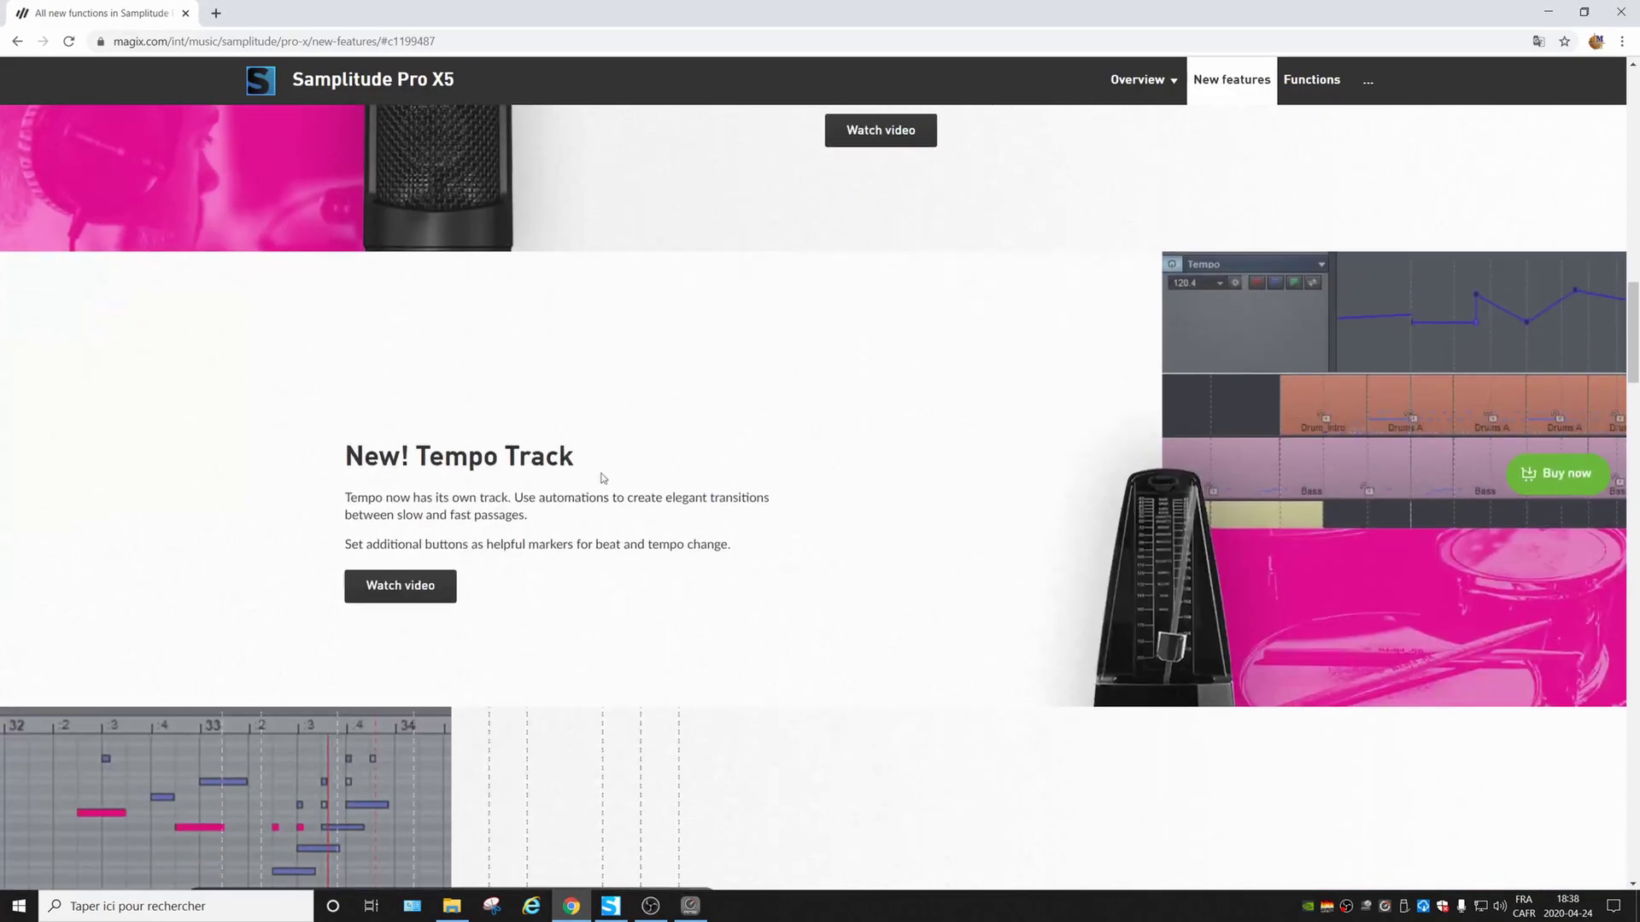
Step: Switch back to Samplitude and delete all objects on the tracks from BD through aCOUR
left_click(611, 905)
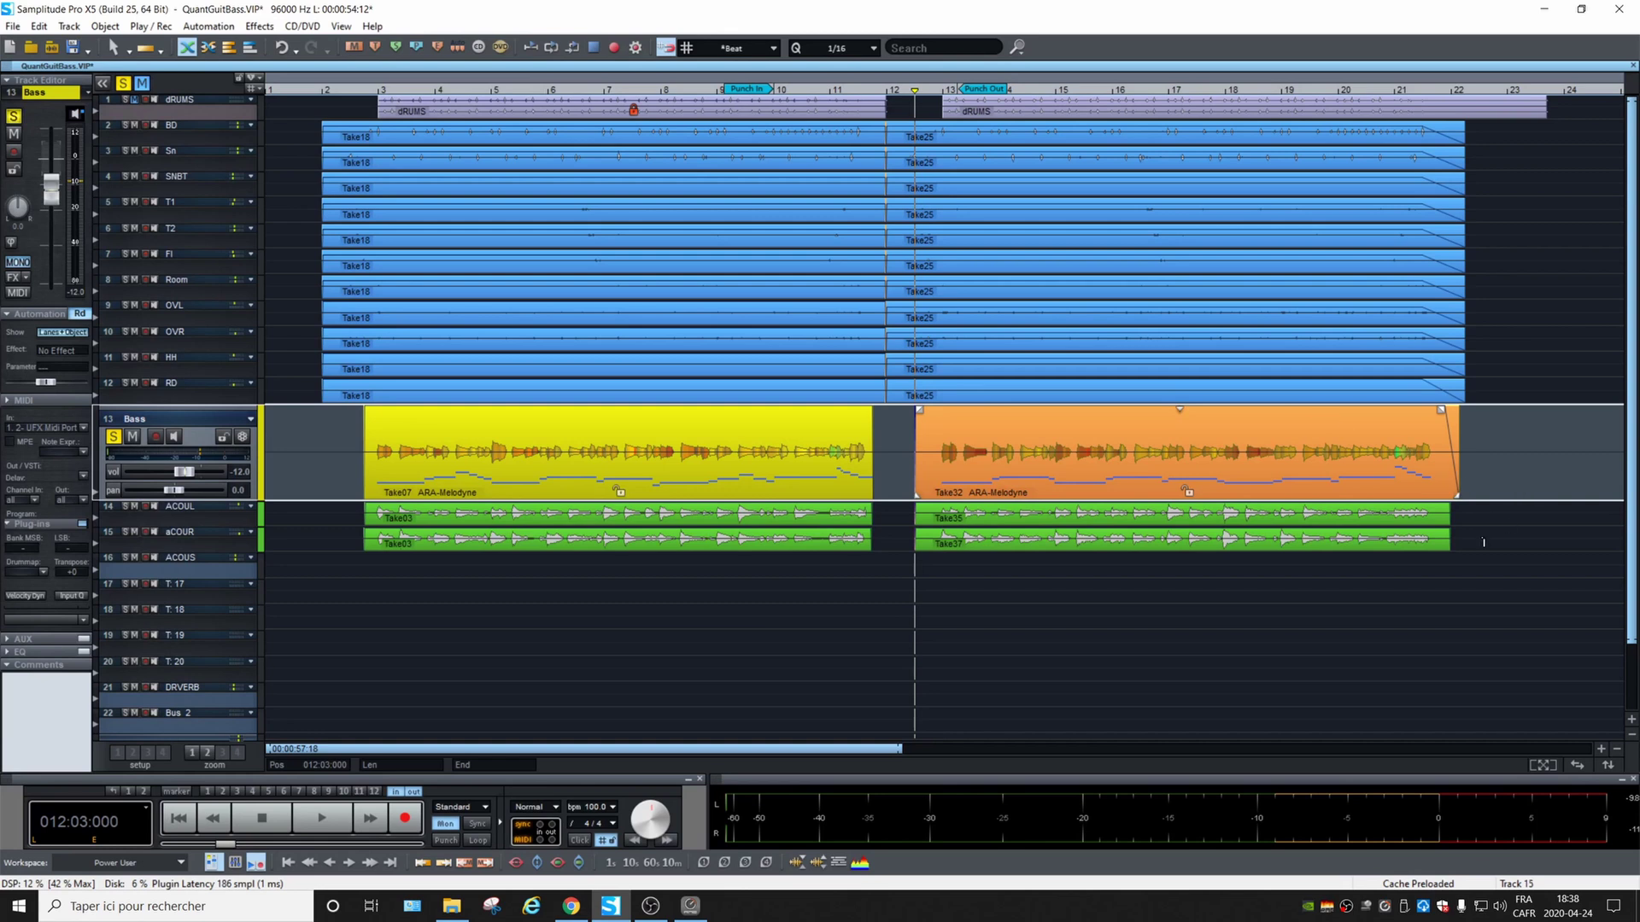
left_click_drag(1490, 546, 304, 139)
key("Delete")
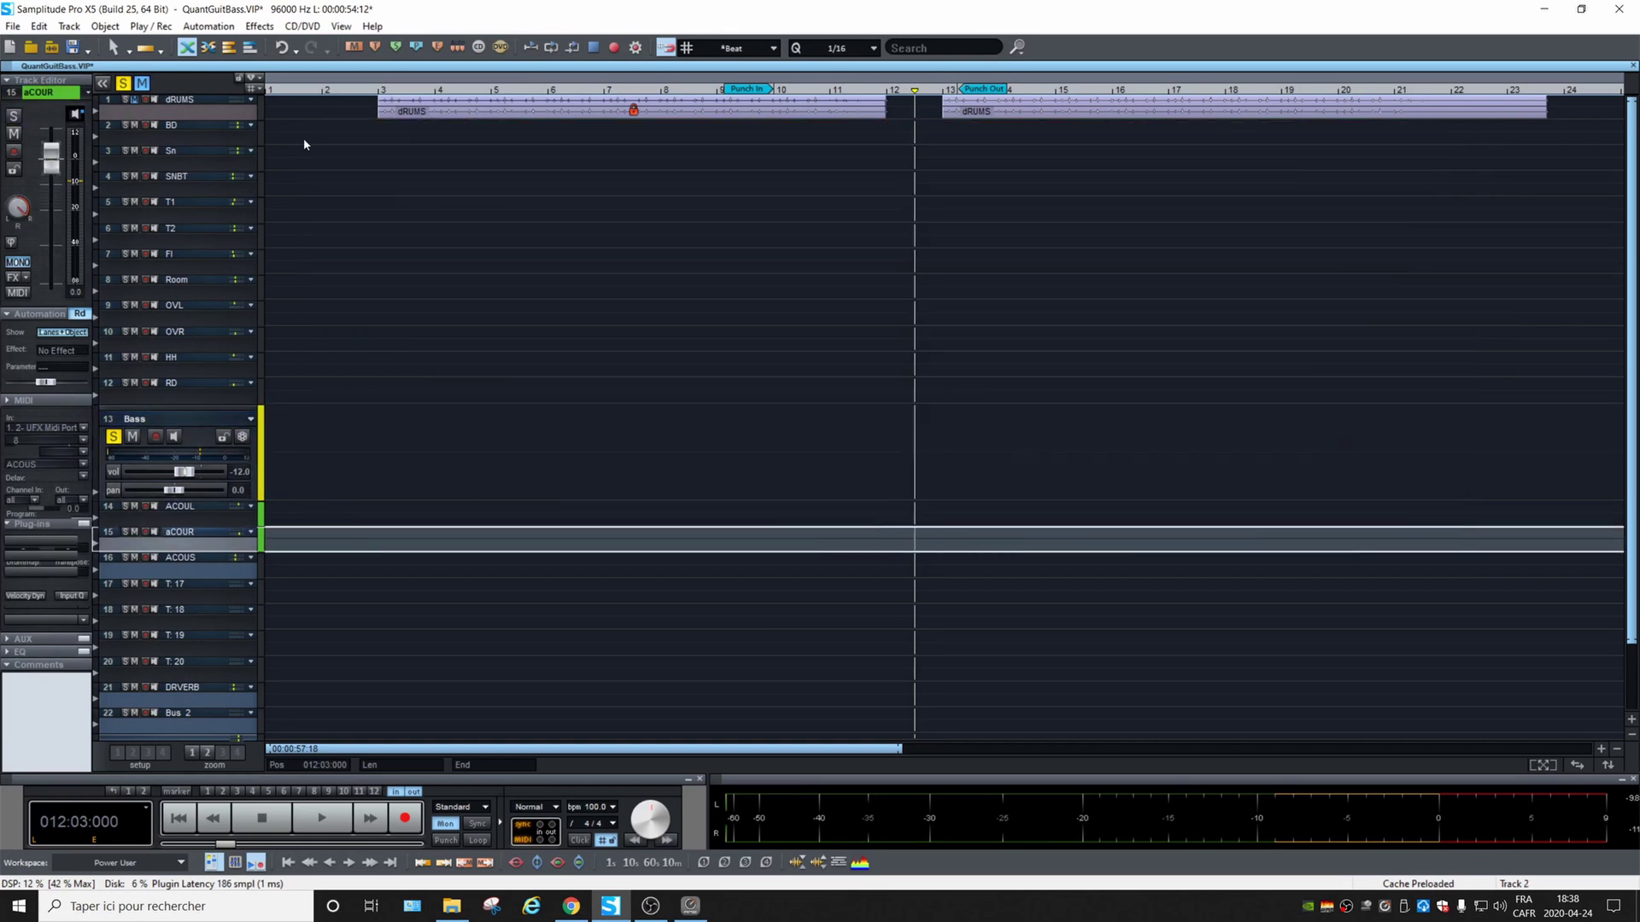
Step: Enlarge the dRUMS track and unfreeze it to restore its MIDI objects
left_click_drag(210, 115, 157, 209)
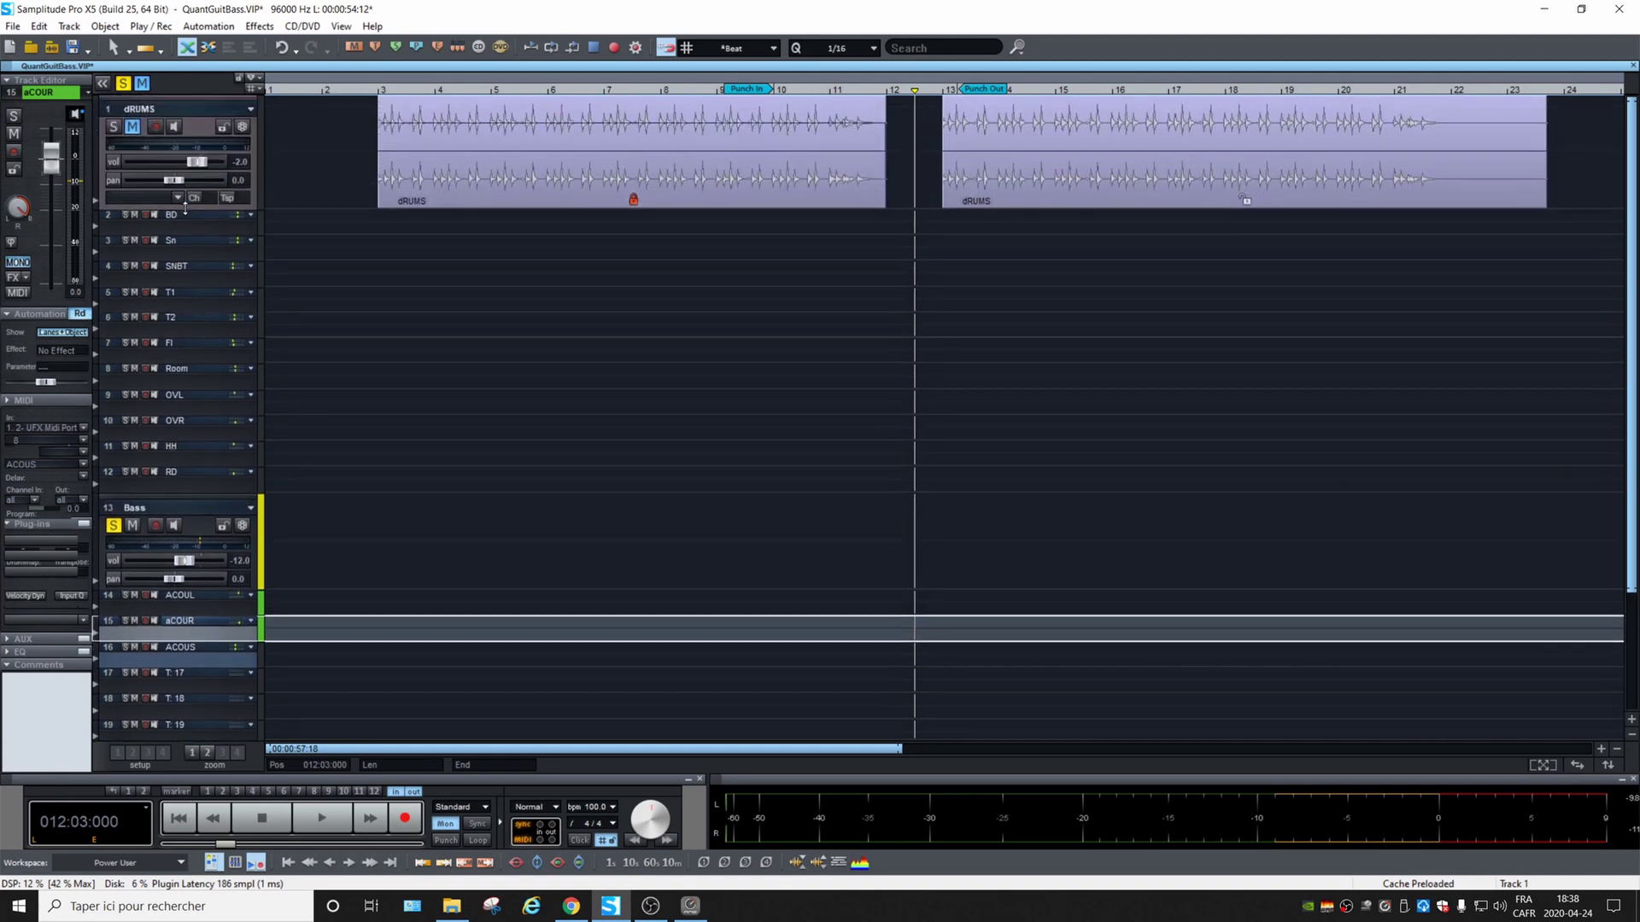
right_click(160, 212)
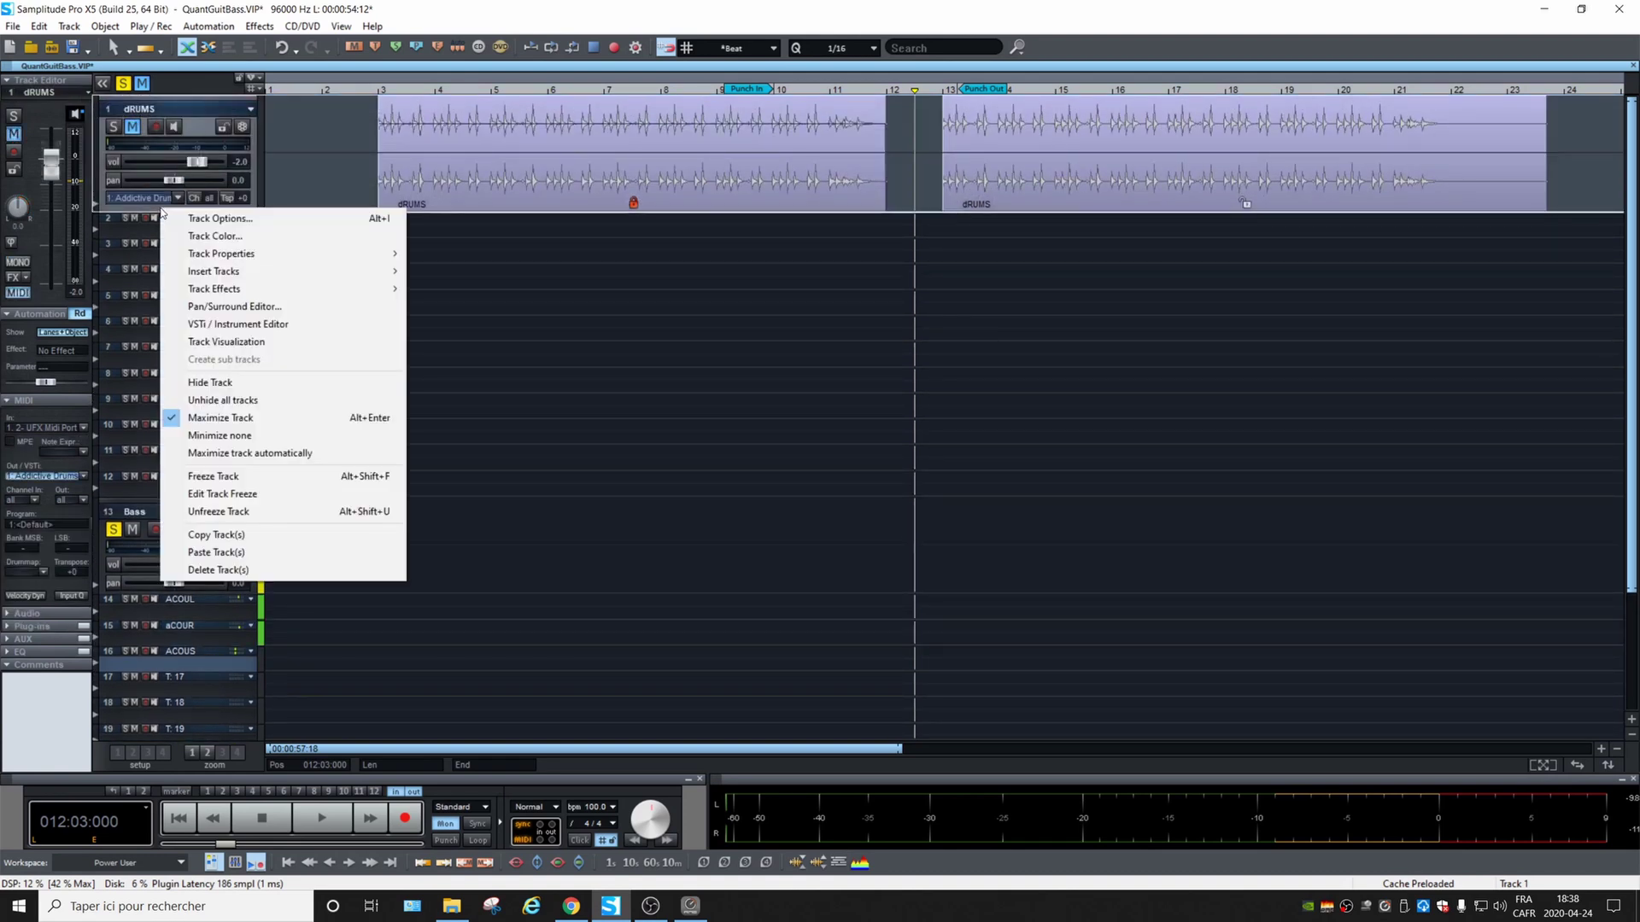
left_click(229, 513)
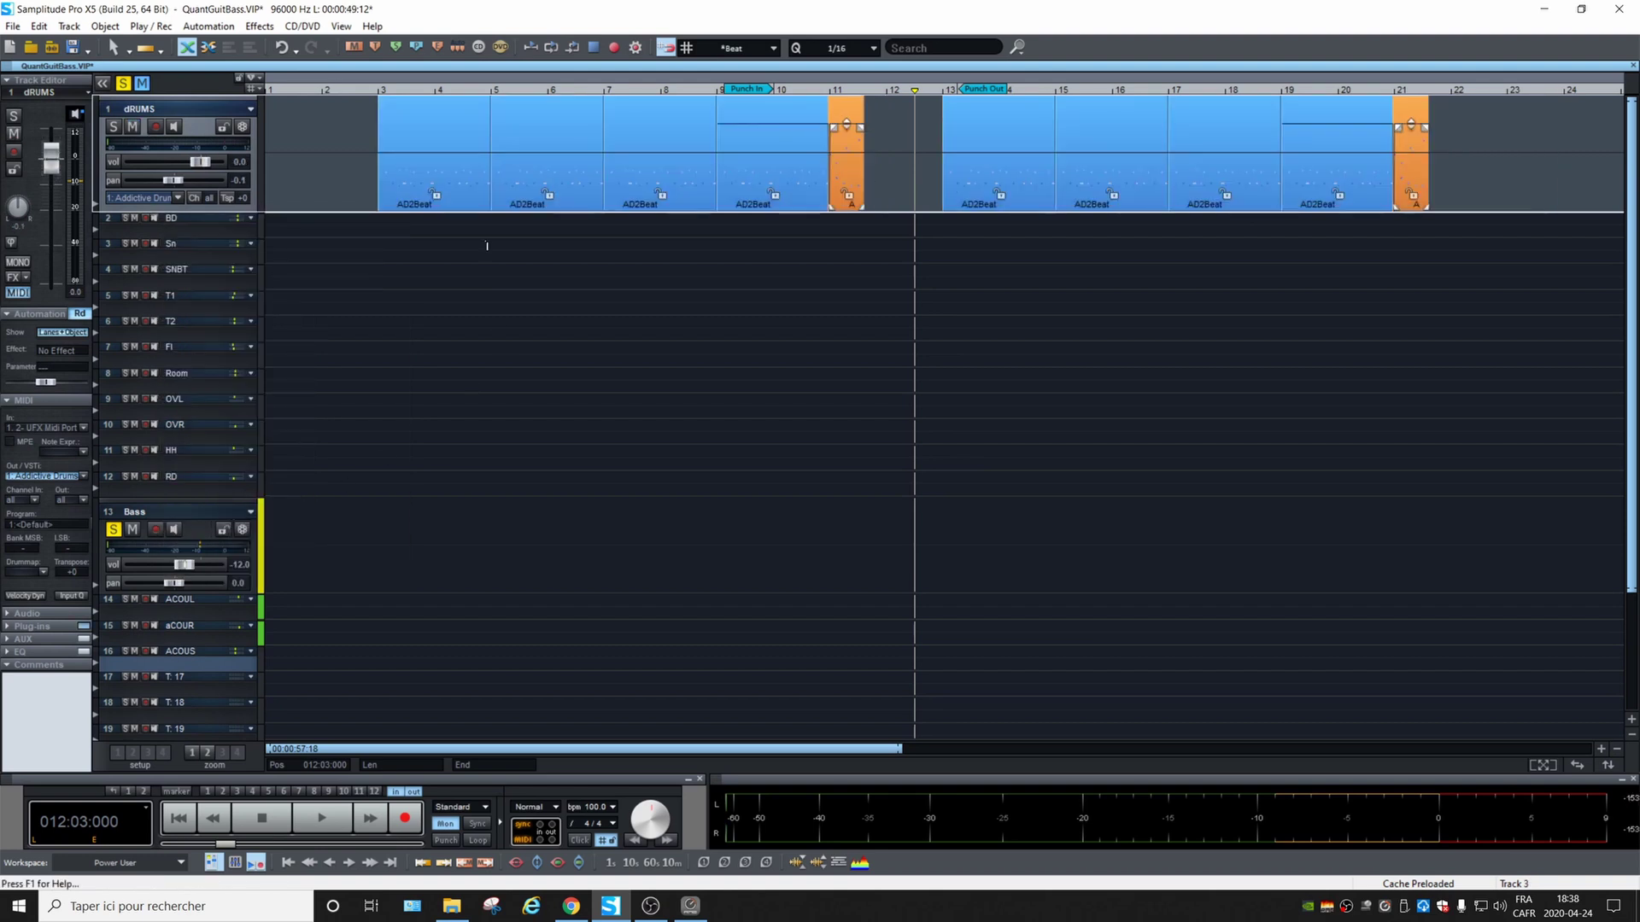
Step: Play the drum part from bar 3 to hear it at its original tempo
left_click(380, 90)
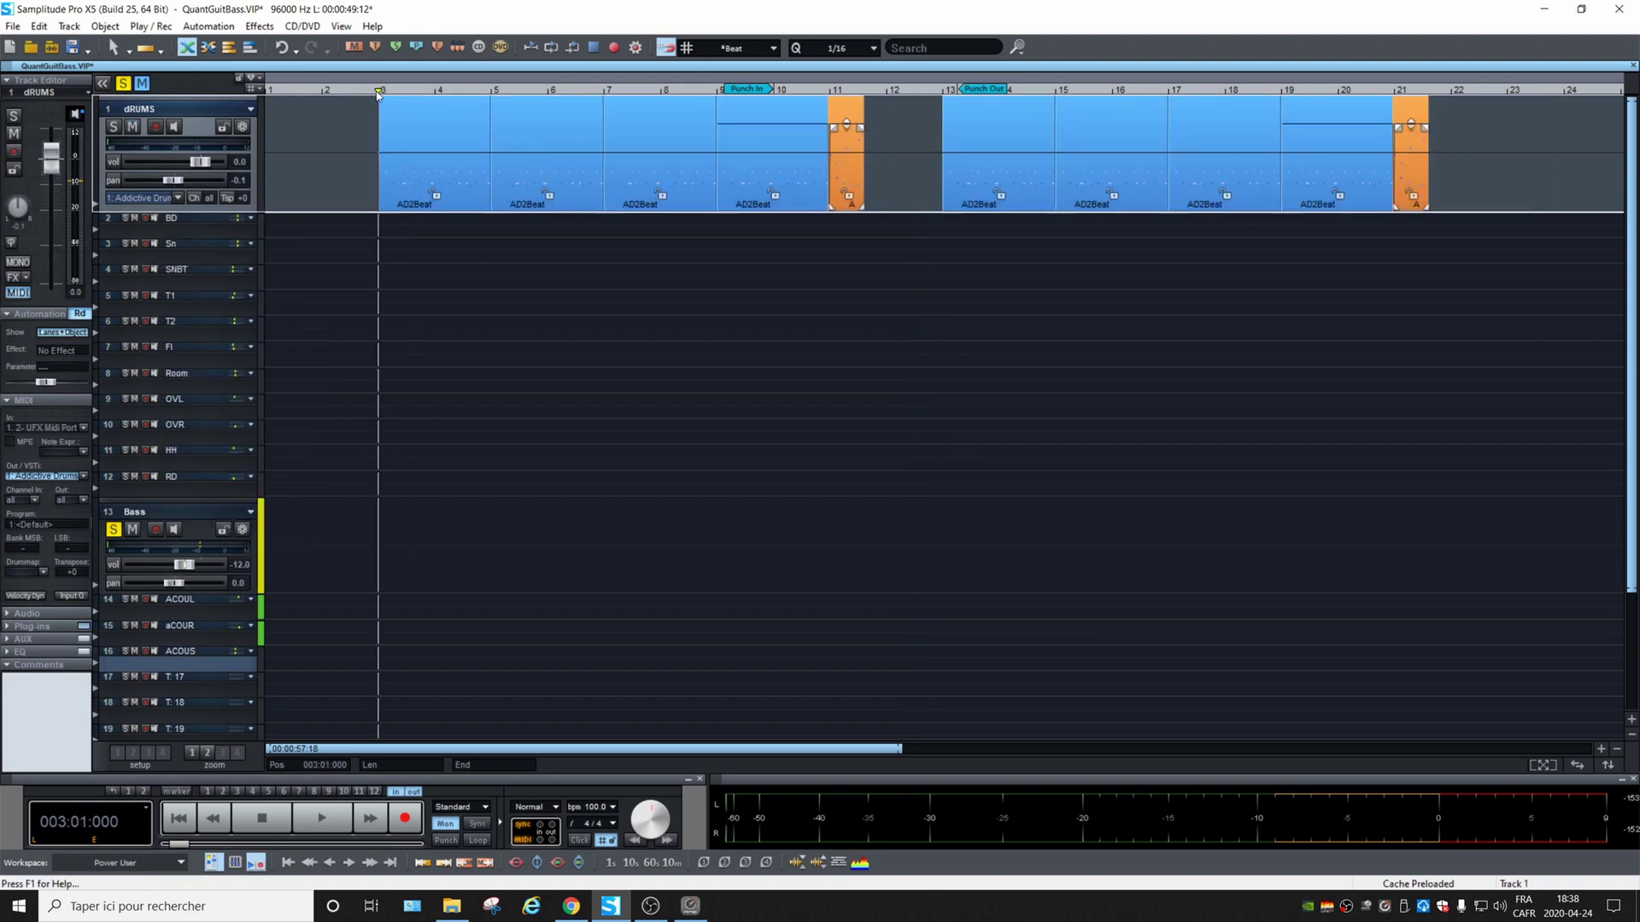
key("space")
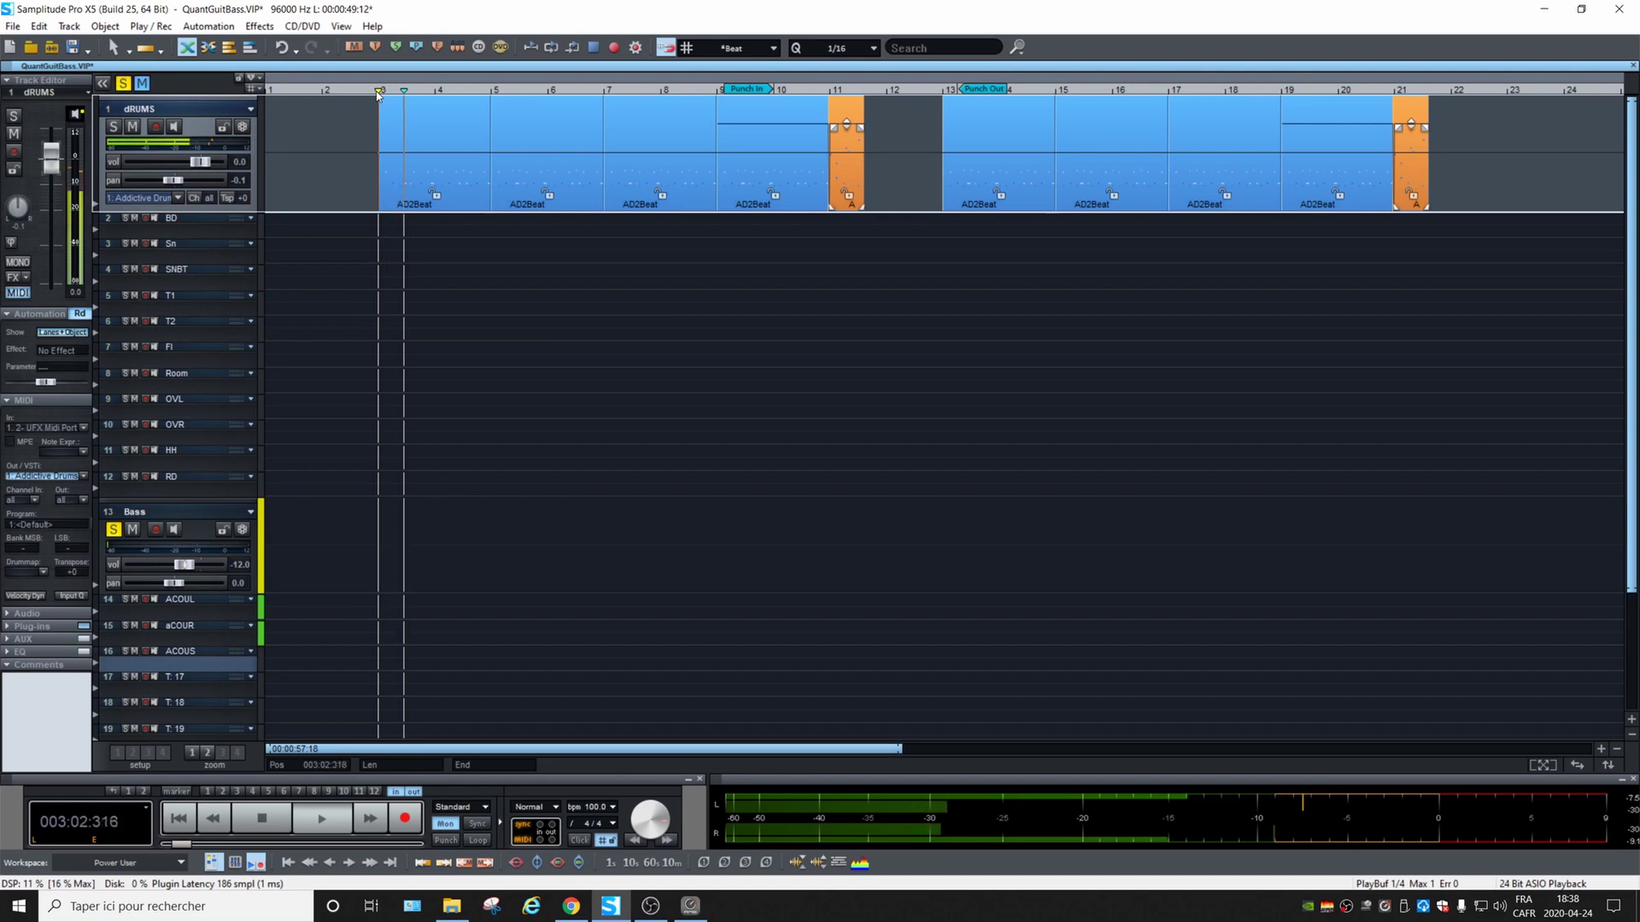
key("space")
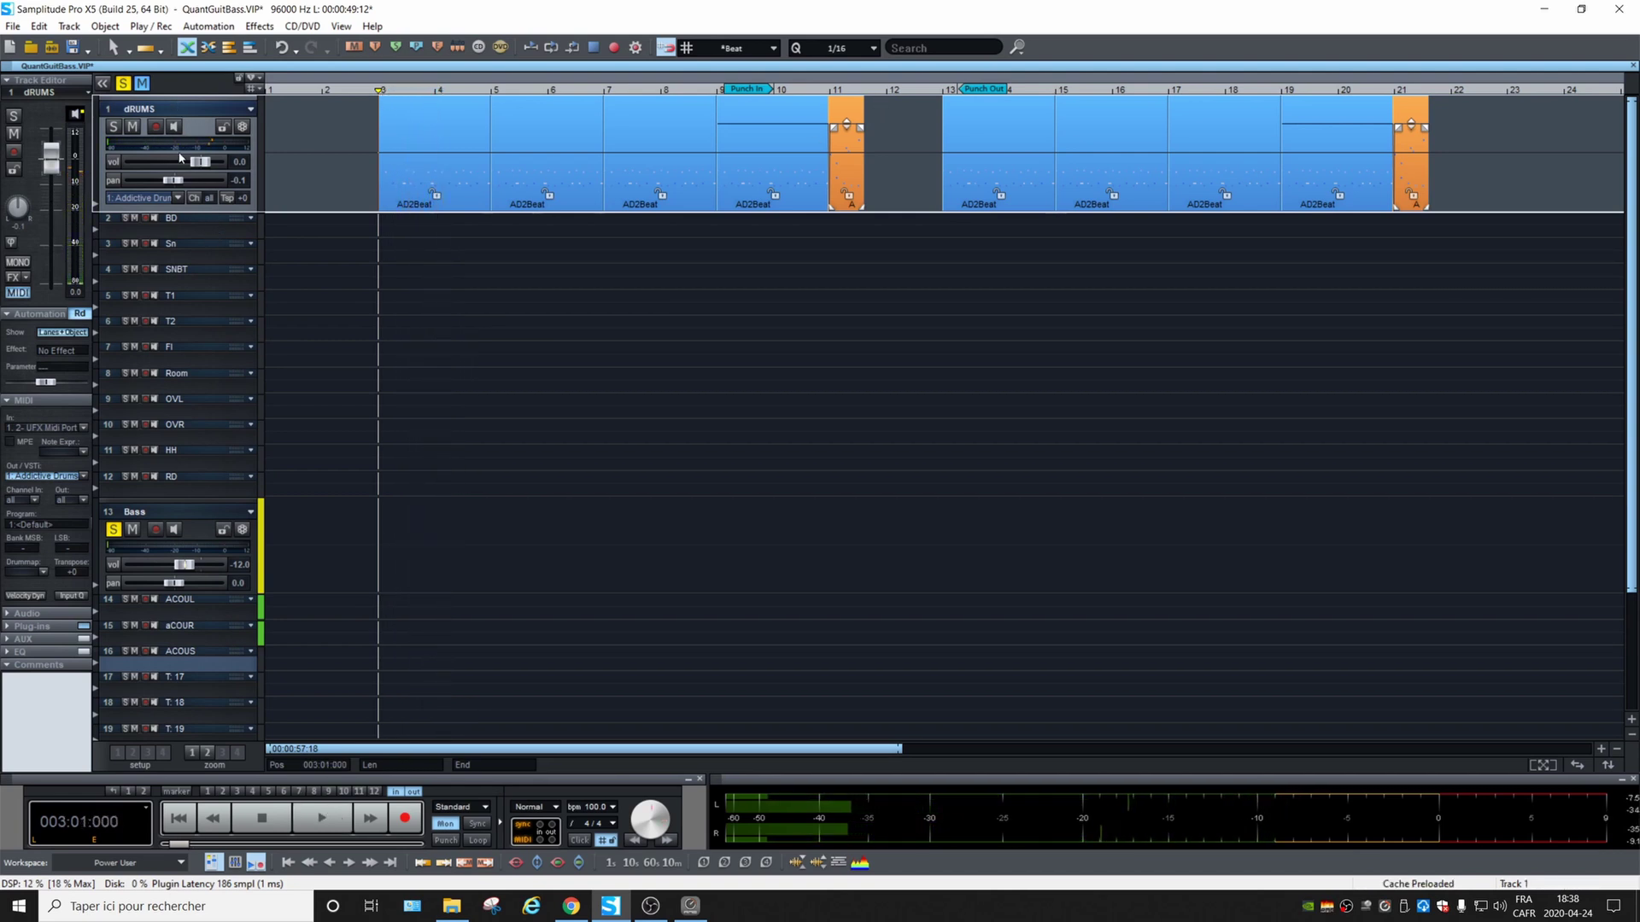
Step: Insert a new Tempo track above the dRUMS track and enlarge its height
right_click(156, 212)
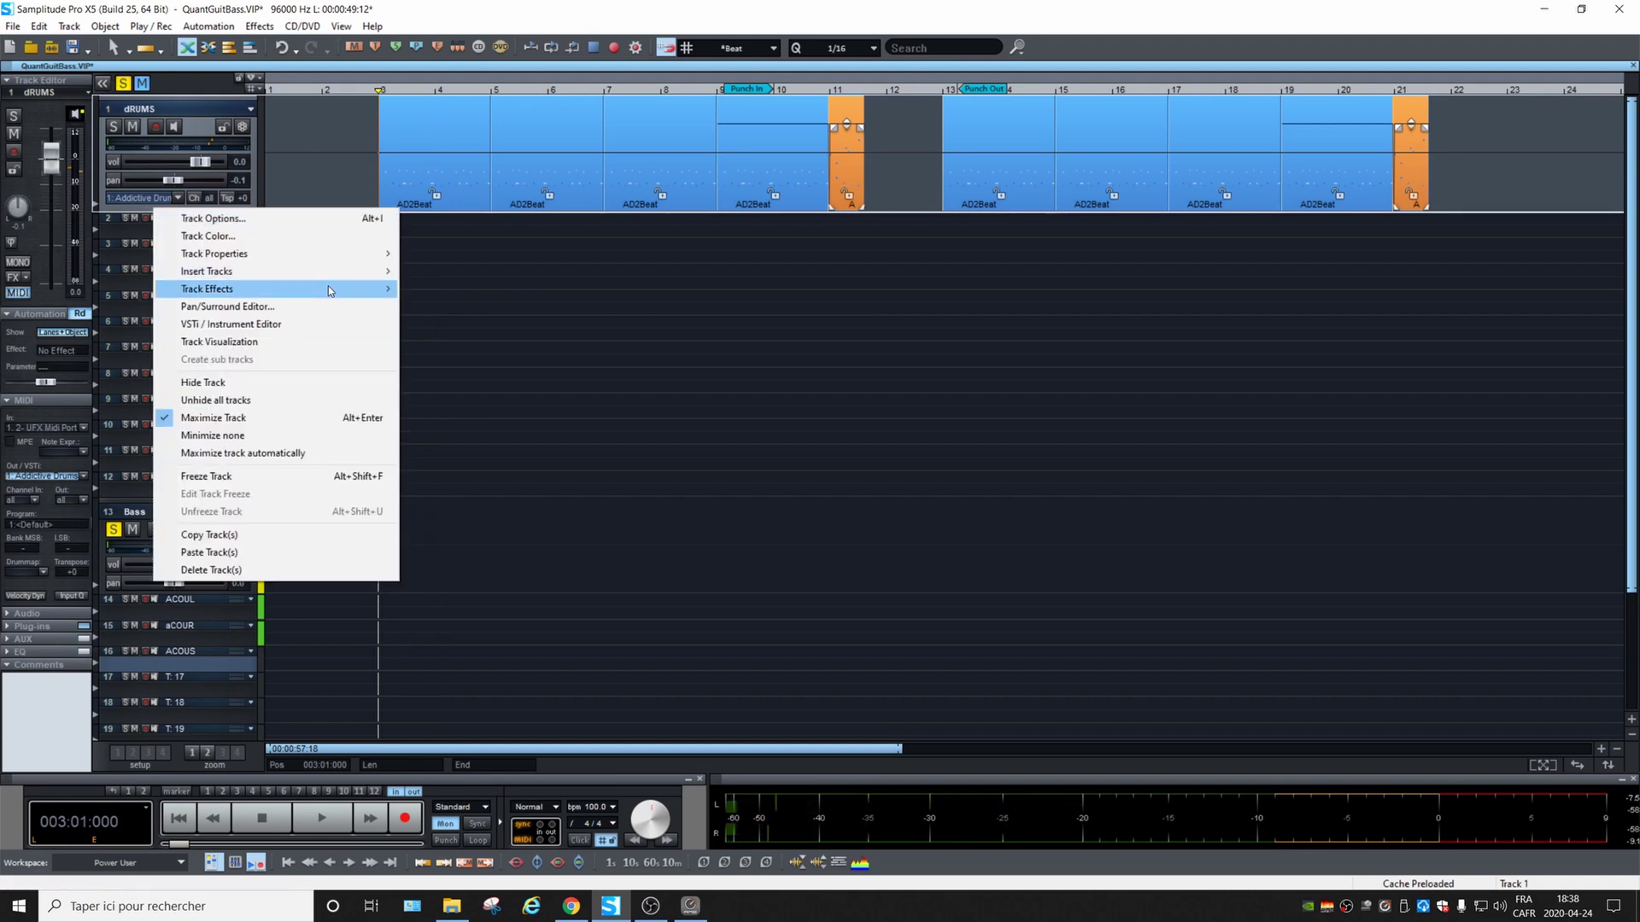
mouse_move(332, 284)
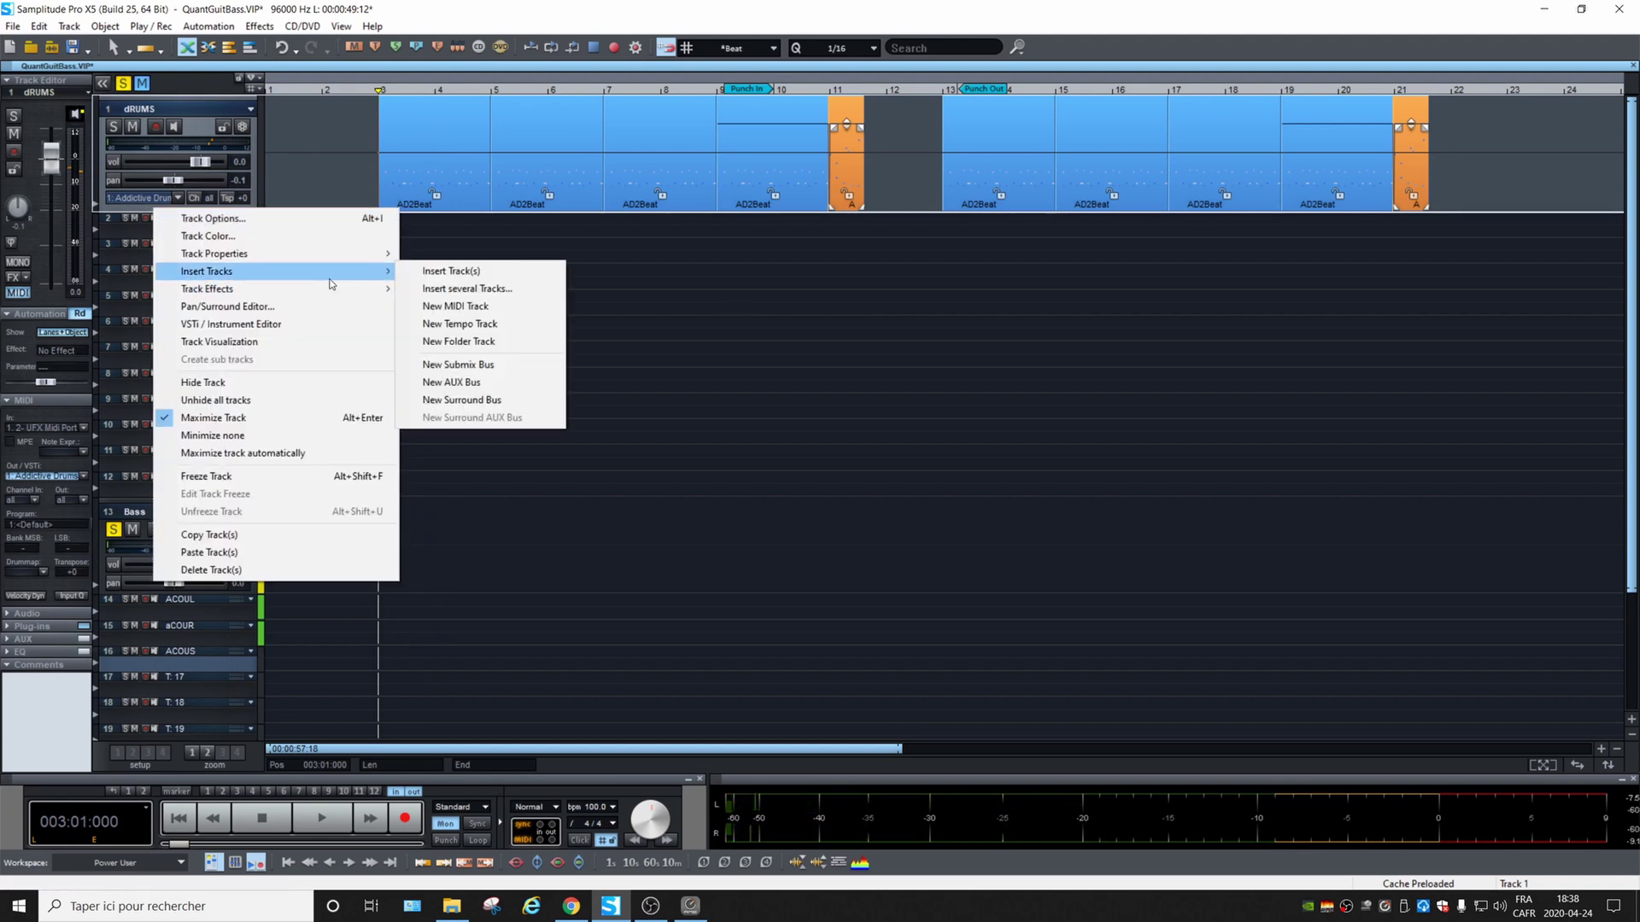
left_click(478, 328)
left_click_drag(188, 214, 189, 307)
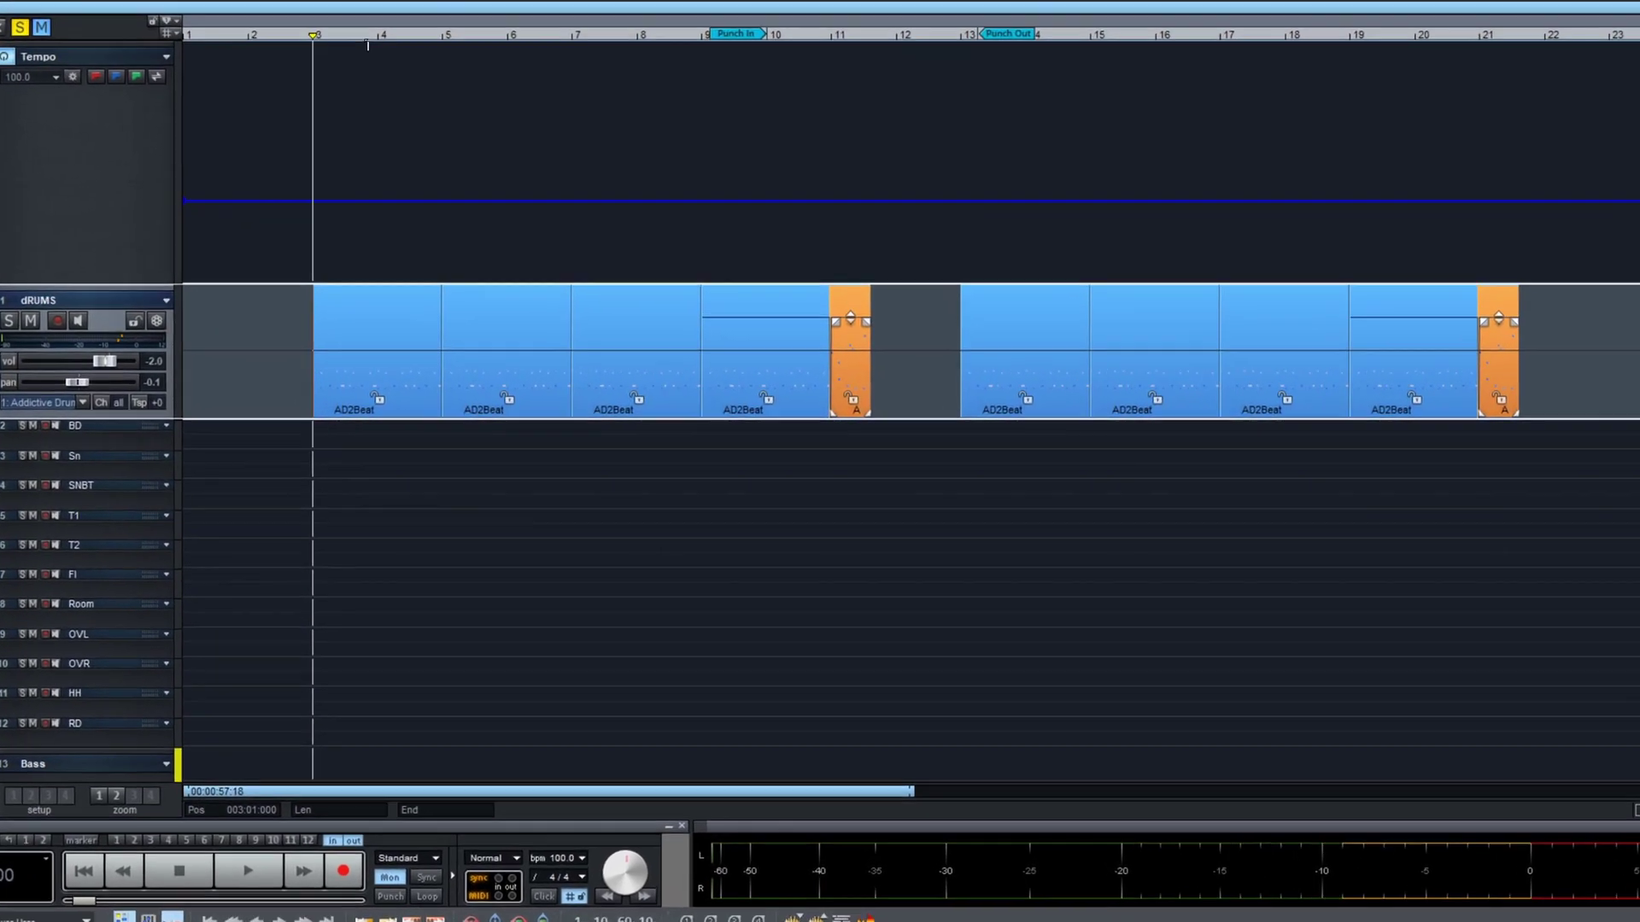
Step: Add a tempo marker at bar 4 and set it to 120 BPM
left_click(436, 90)
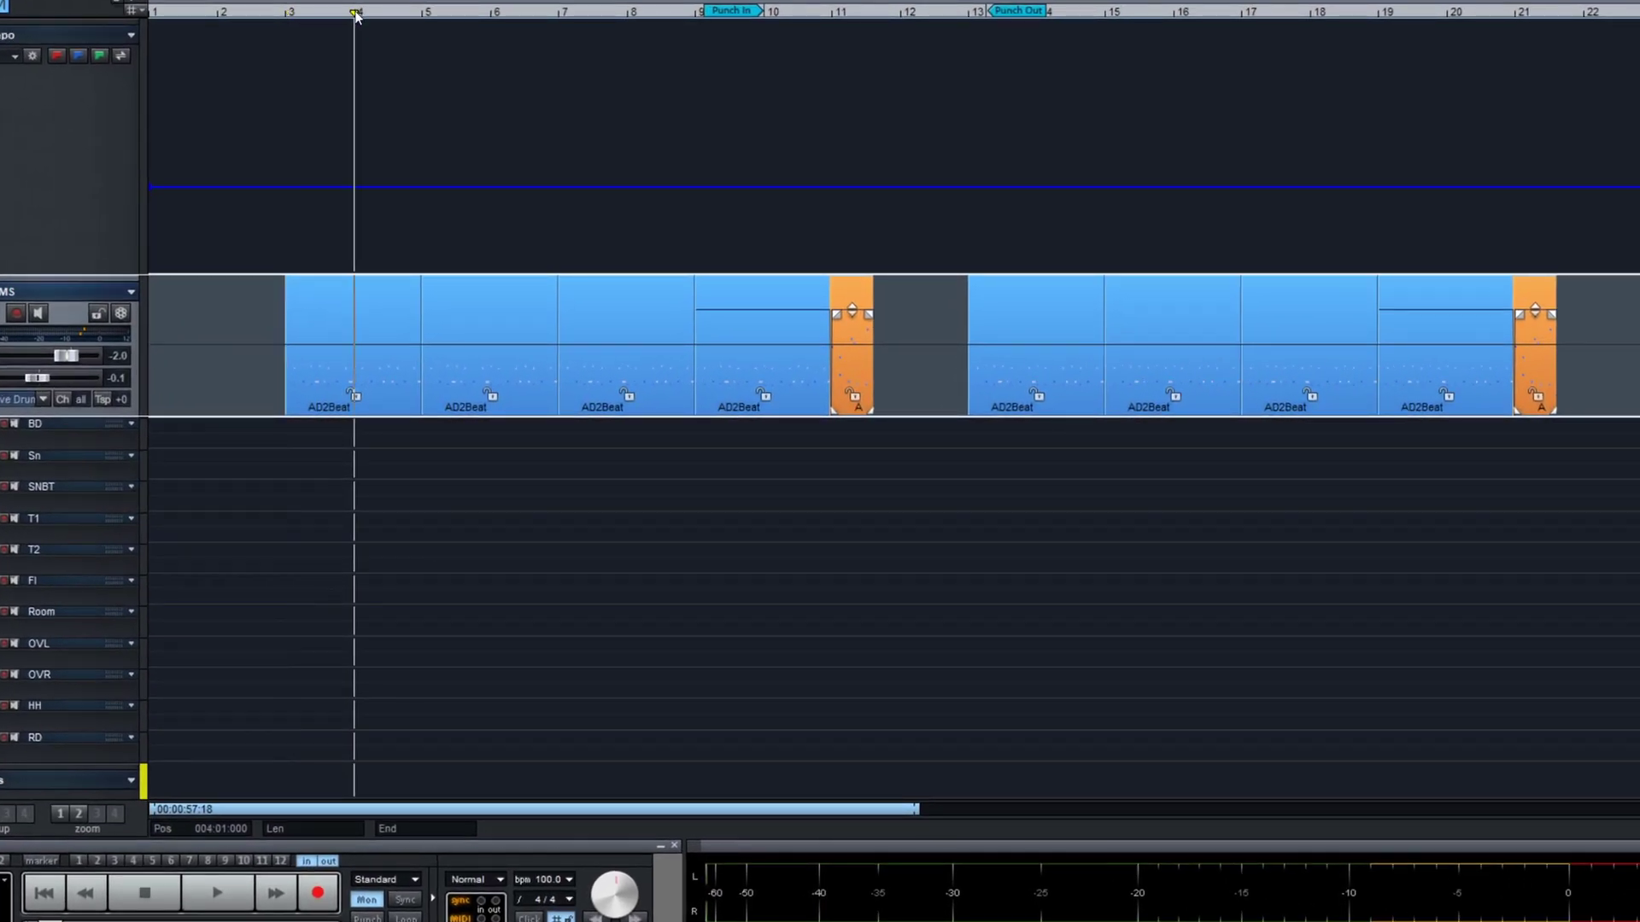
left_click(56, 57)
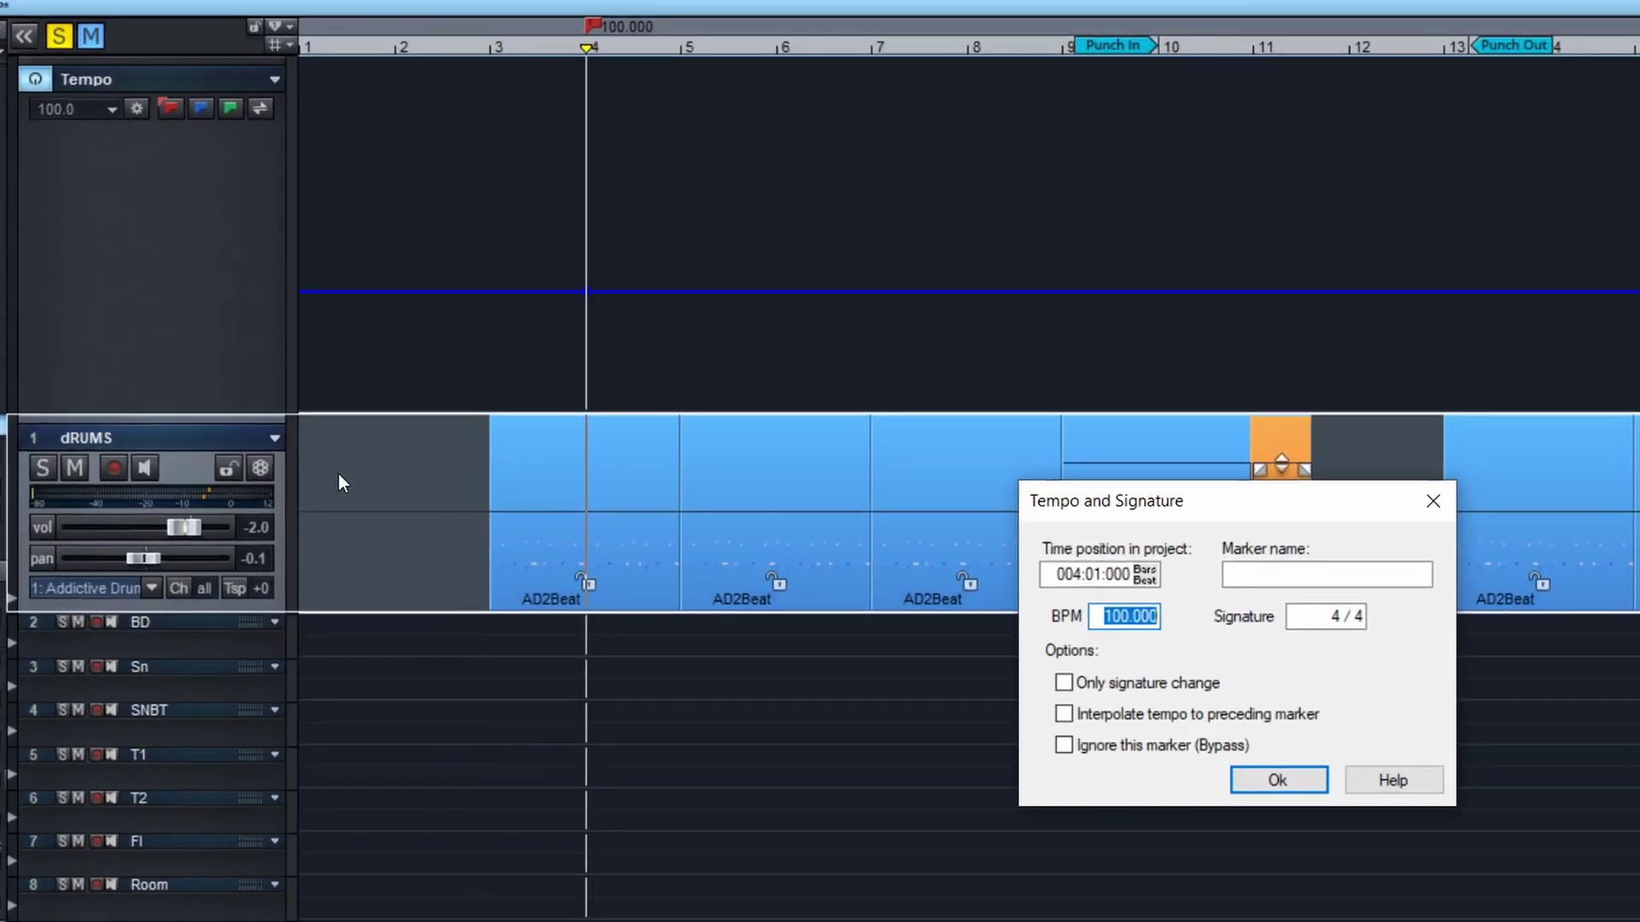
type("120")
left_click(1278, 780)
Step: Add a tempo marker at bar 5 and set it to 130 BPM
left_click(671, 50)
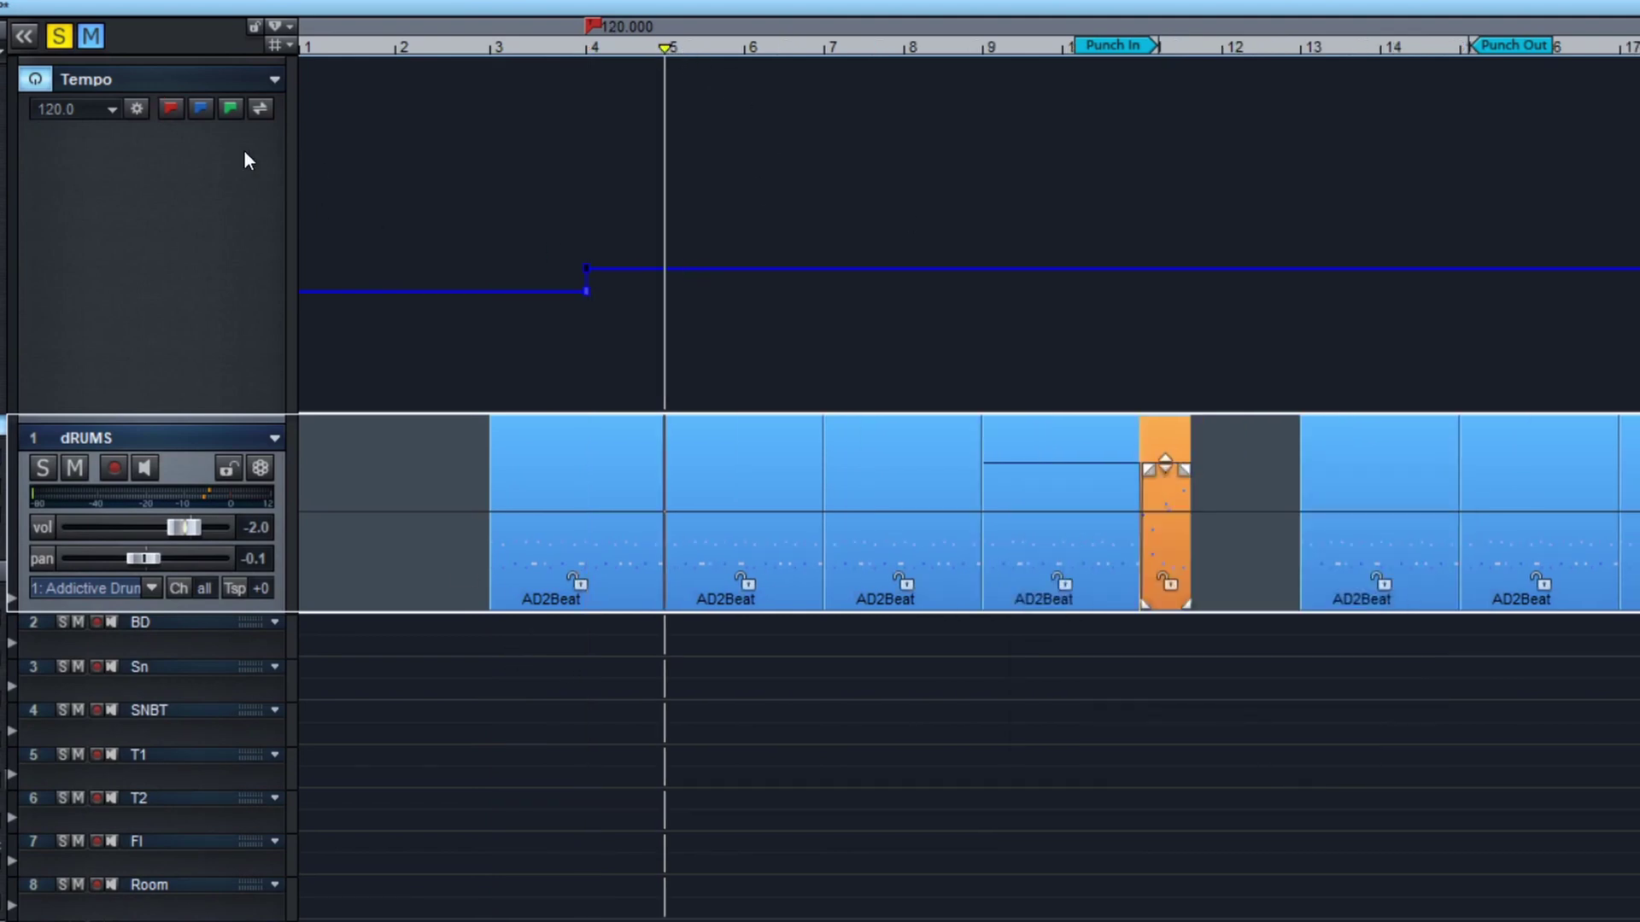
left_click(170, 110)
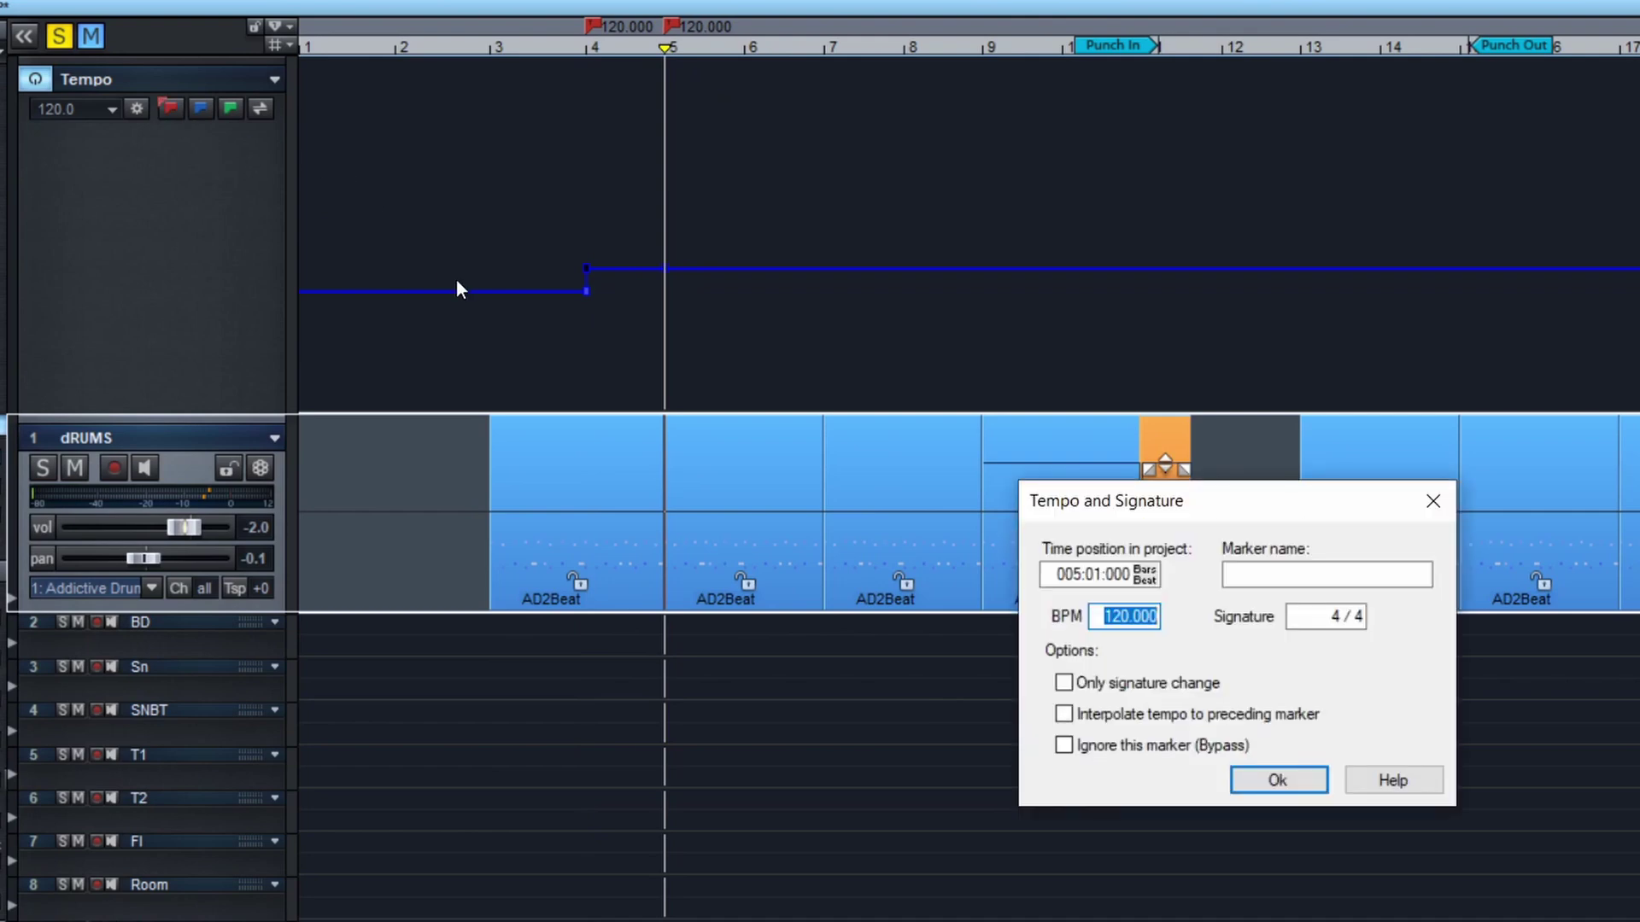
type("130")
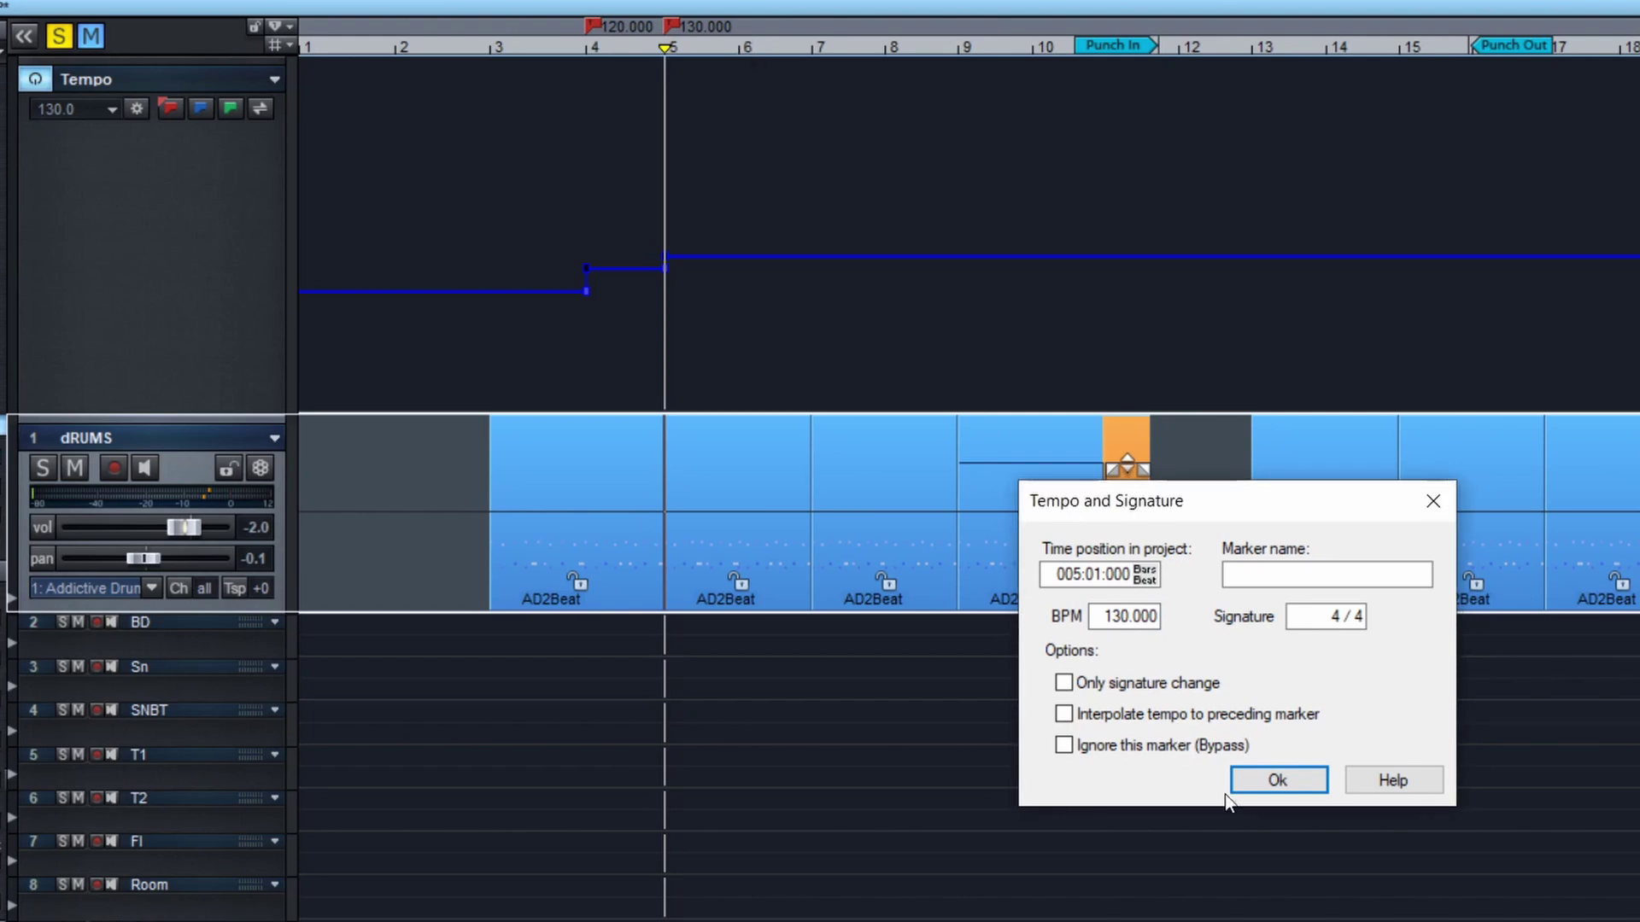
left_click(1297, 783)
Step: Add a tempo marker at bar 6 and set it to 110 BPM
left_click(741, 48)
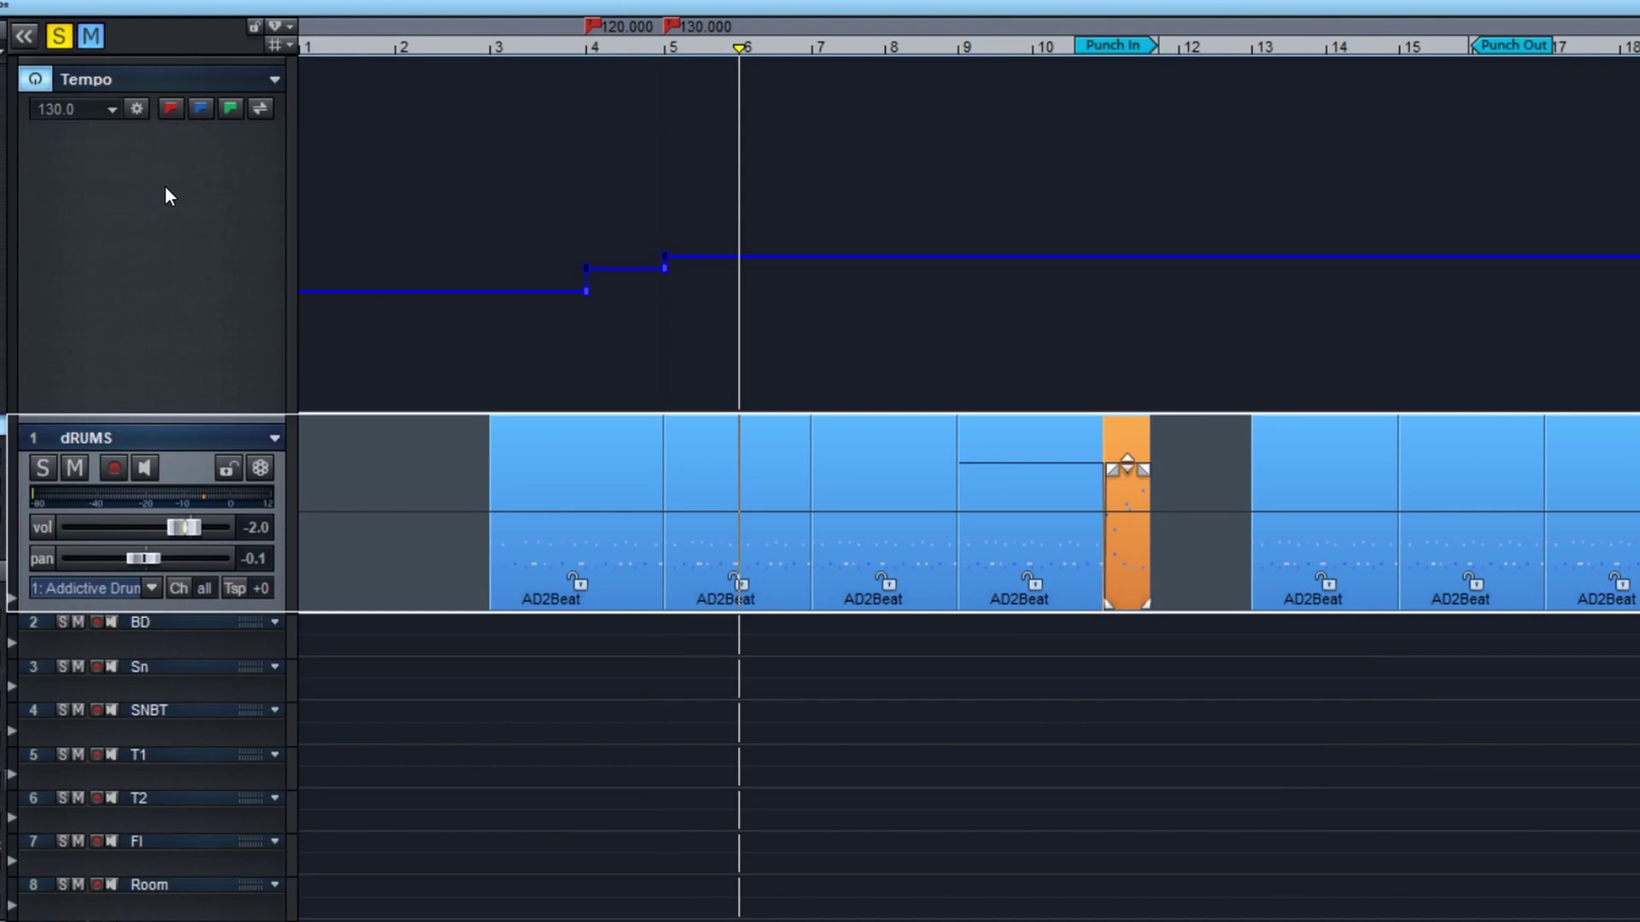
left_click(170, 112)
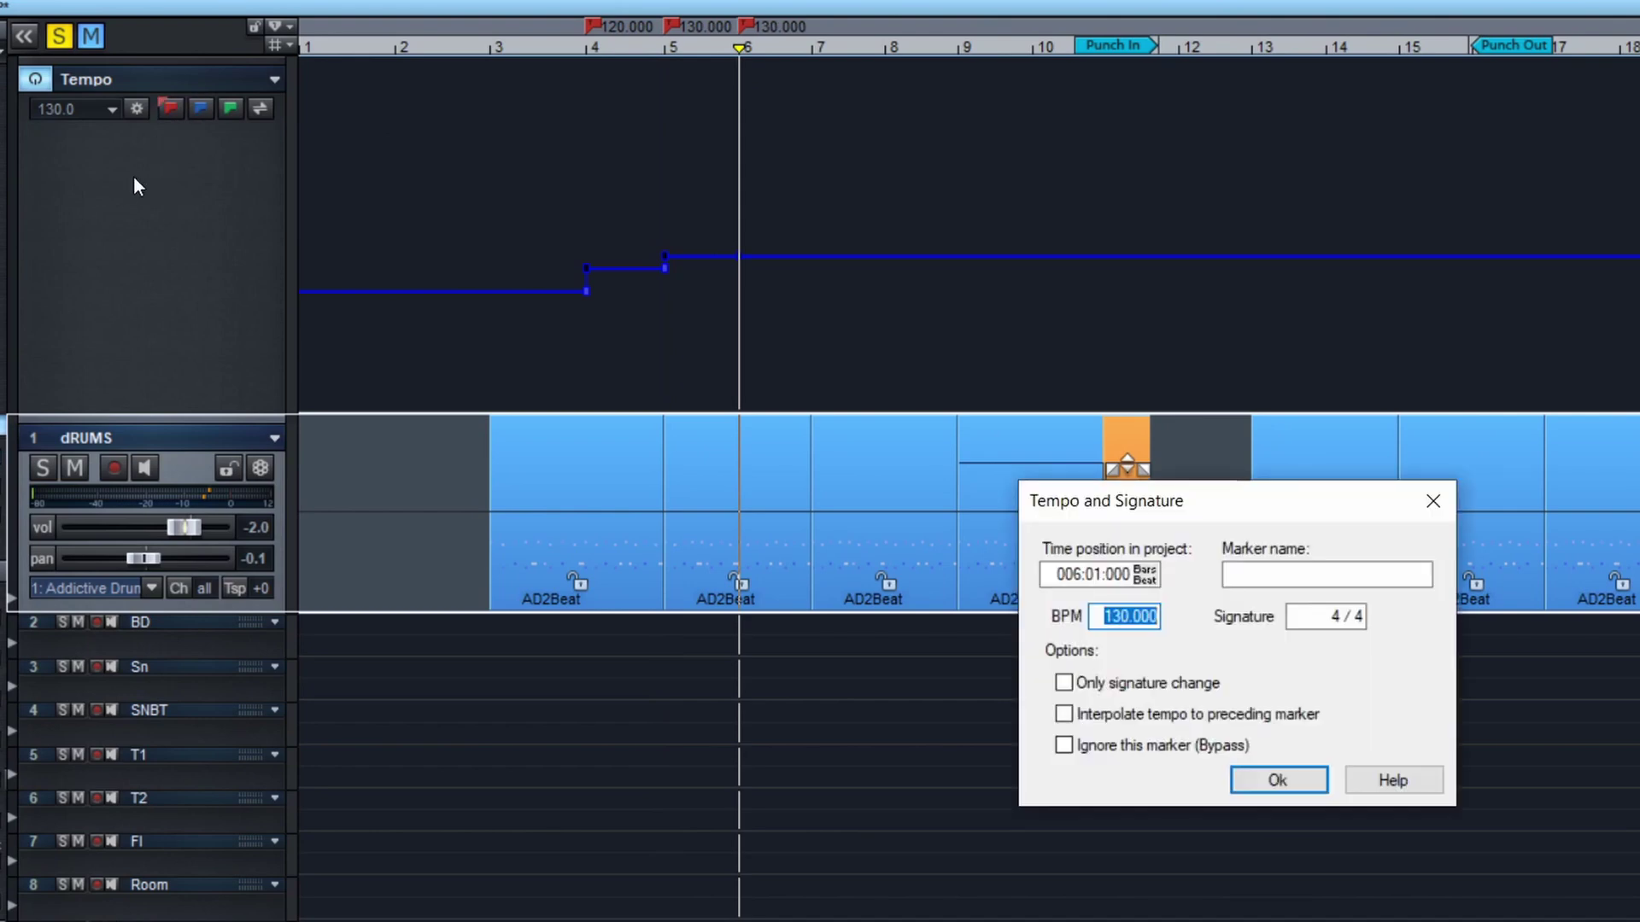
type("110")
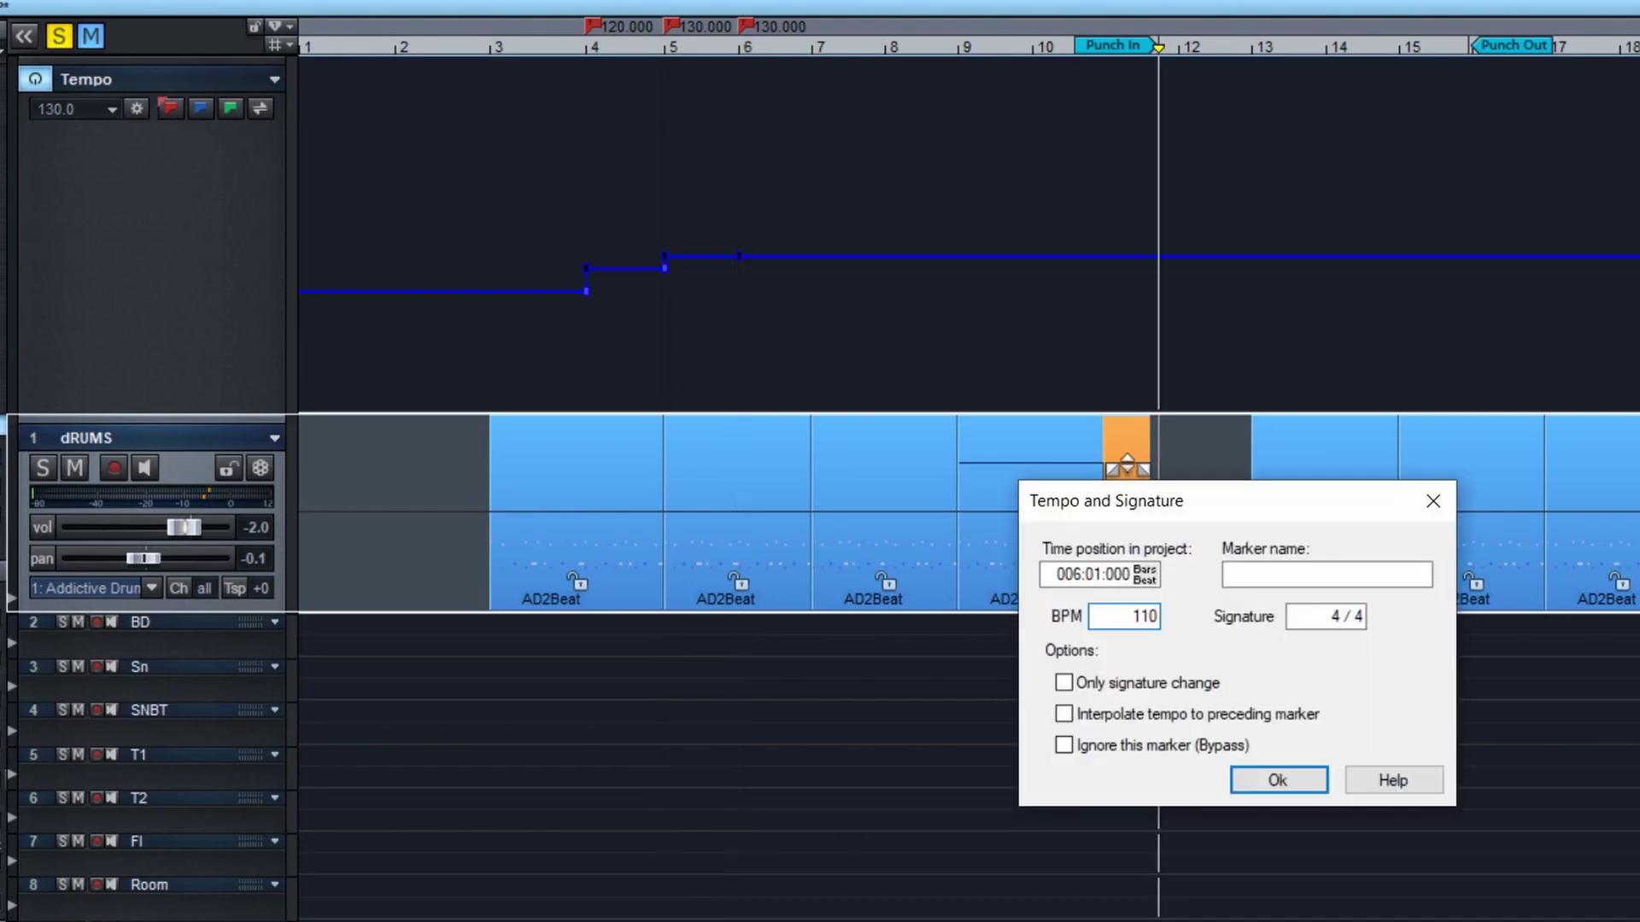
key("Tab")
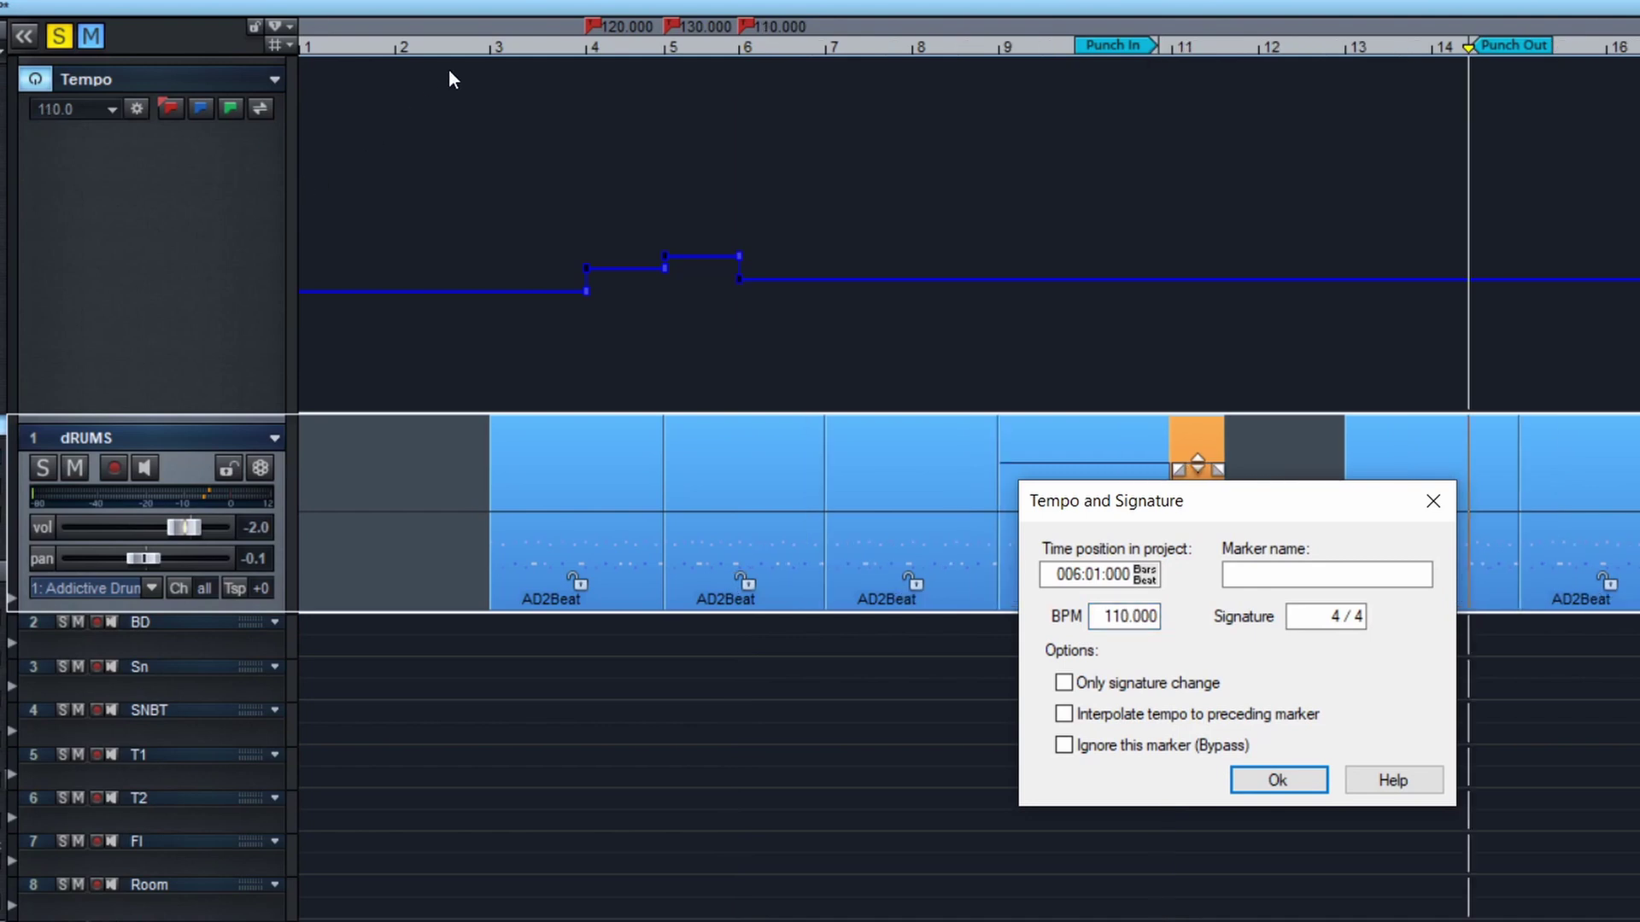
left_click(1278, 780)
Step: Play the drums from bar 3 through the tempo changes at bars 4, 5 and 6
left_click(492, 44)
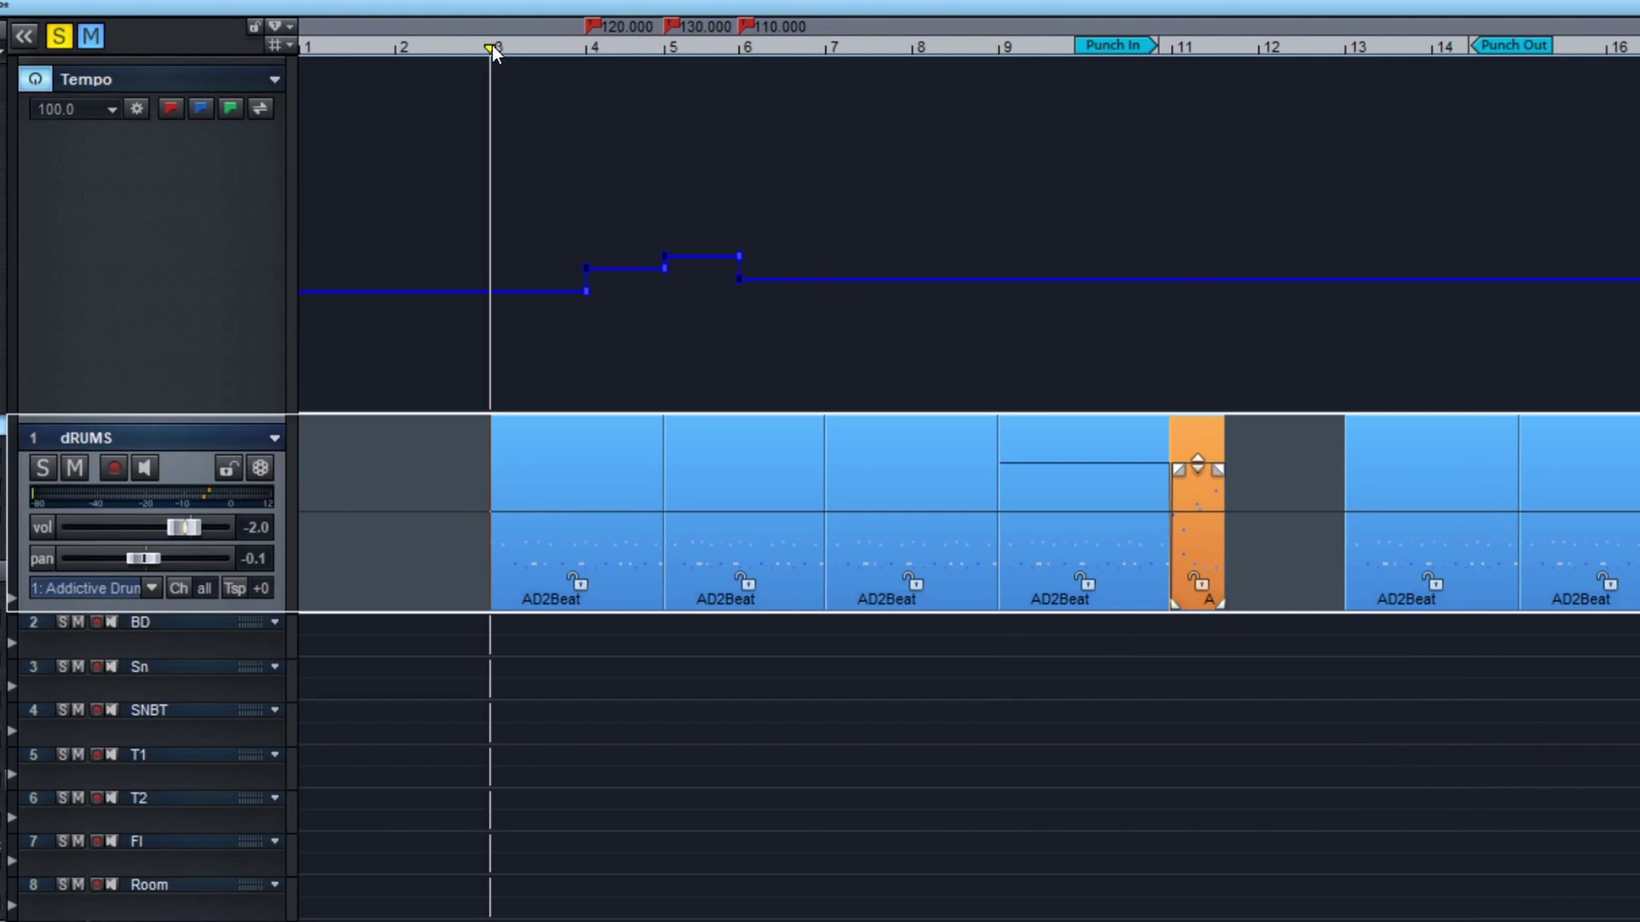
key("space")
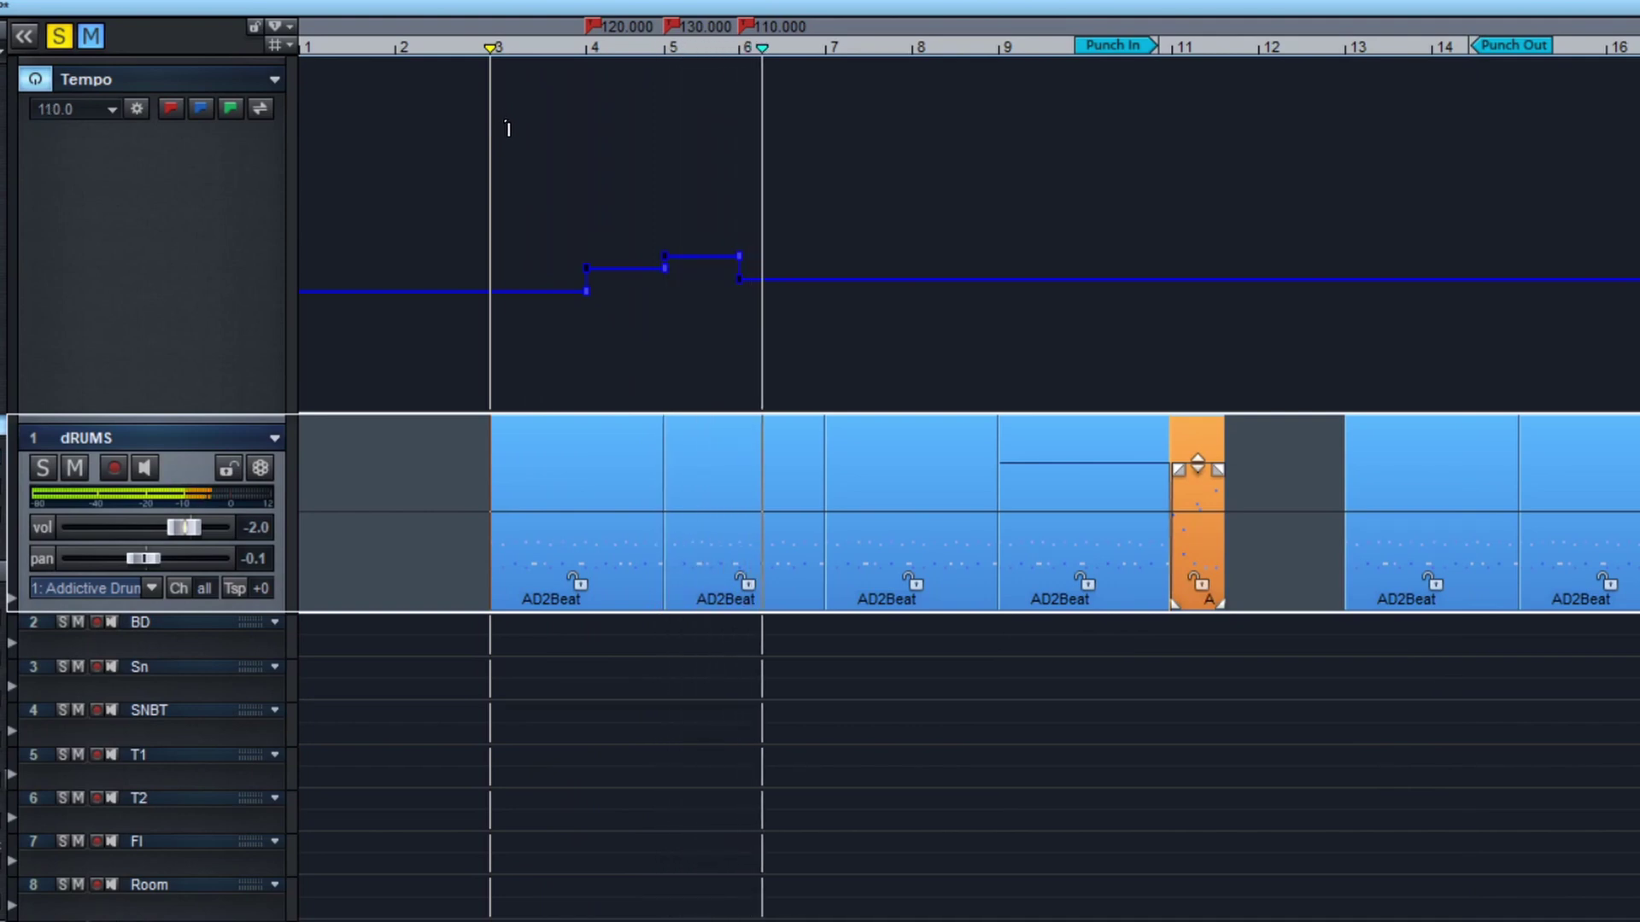
key("space")
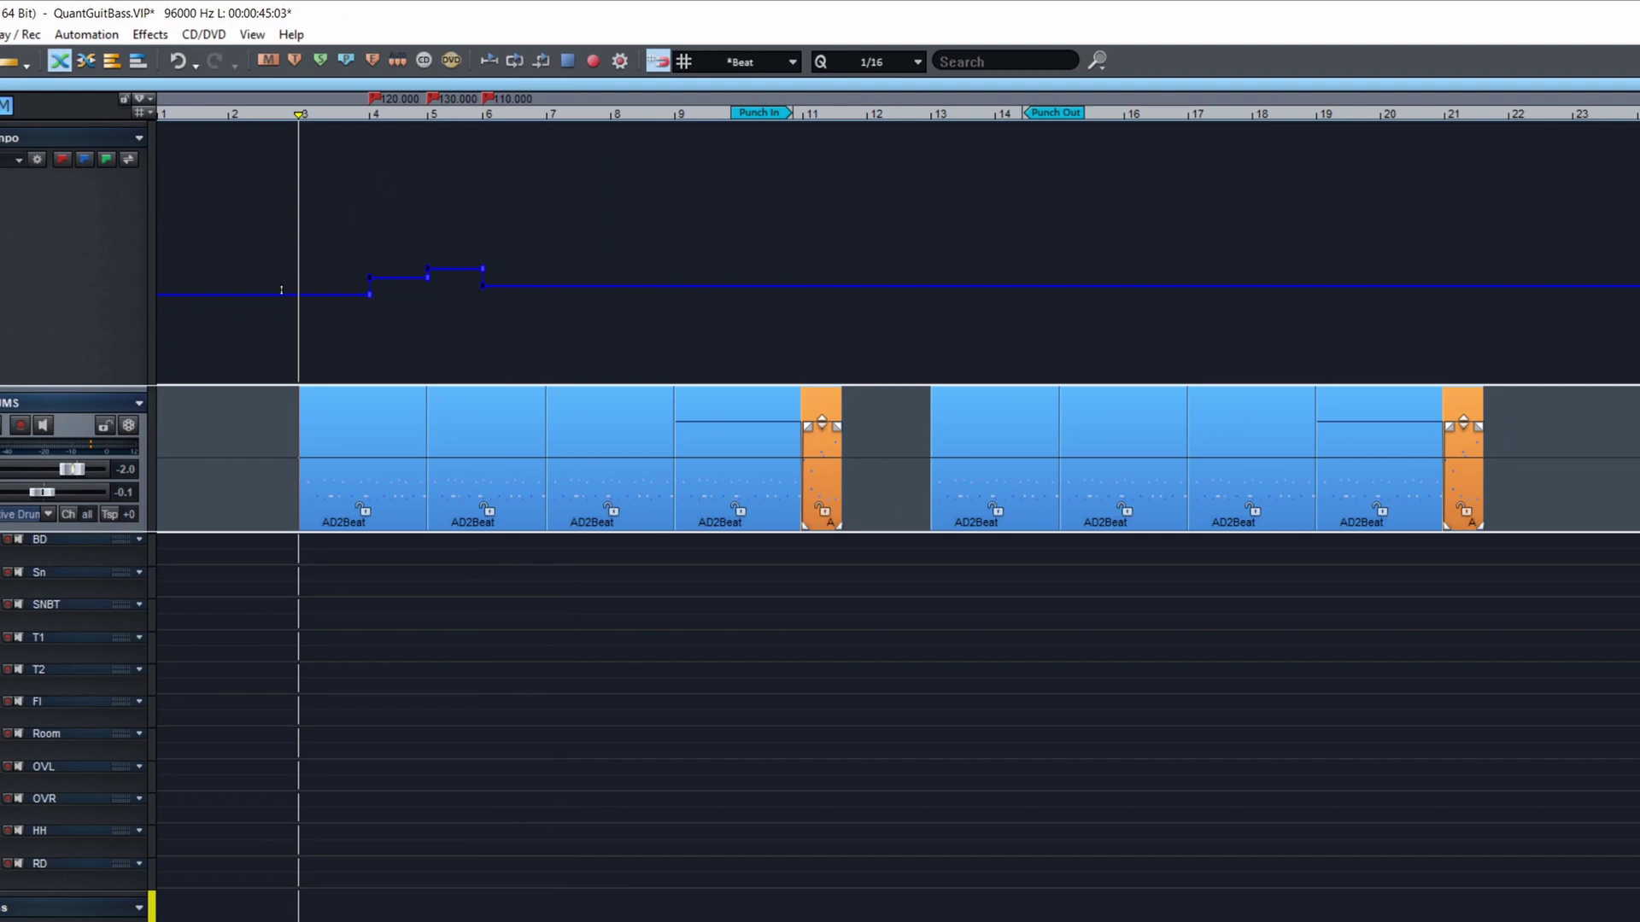
Step: Turn the tempo jump at bar 6 into a gradual ramp from bar 5 and lower its end point to 69 BPM
key("Up")
key("Up")
key("Up")
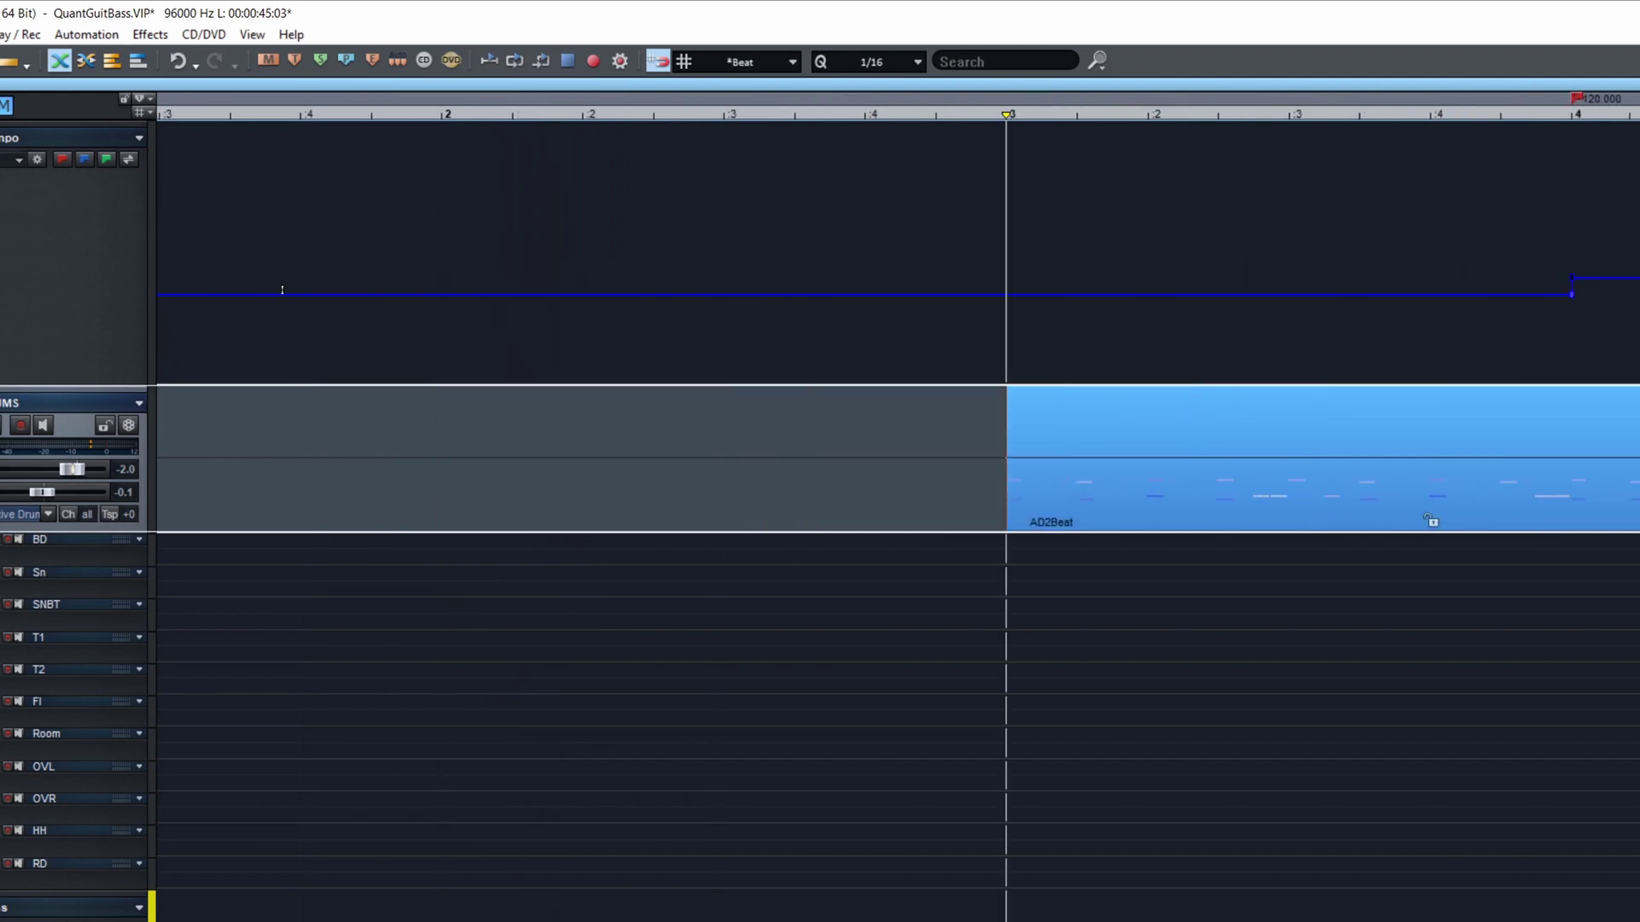
scroll(420, 811, "right", 10)
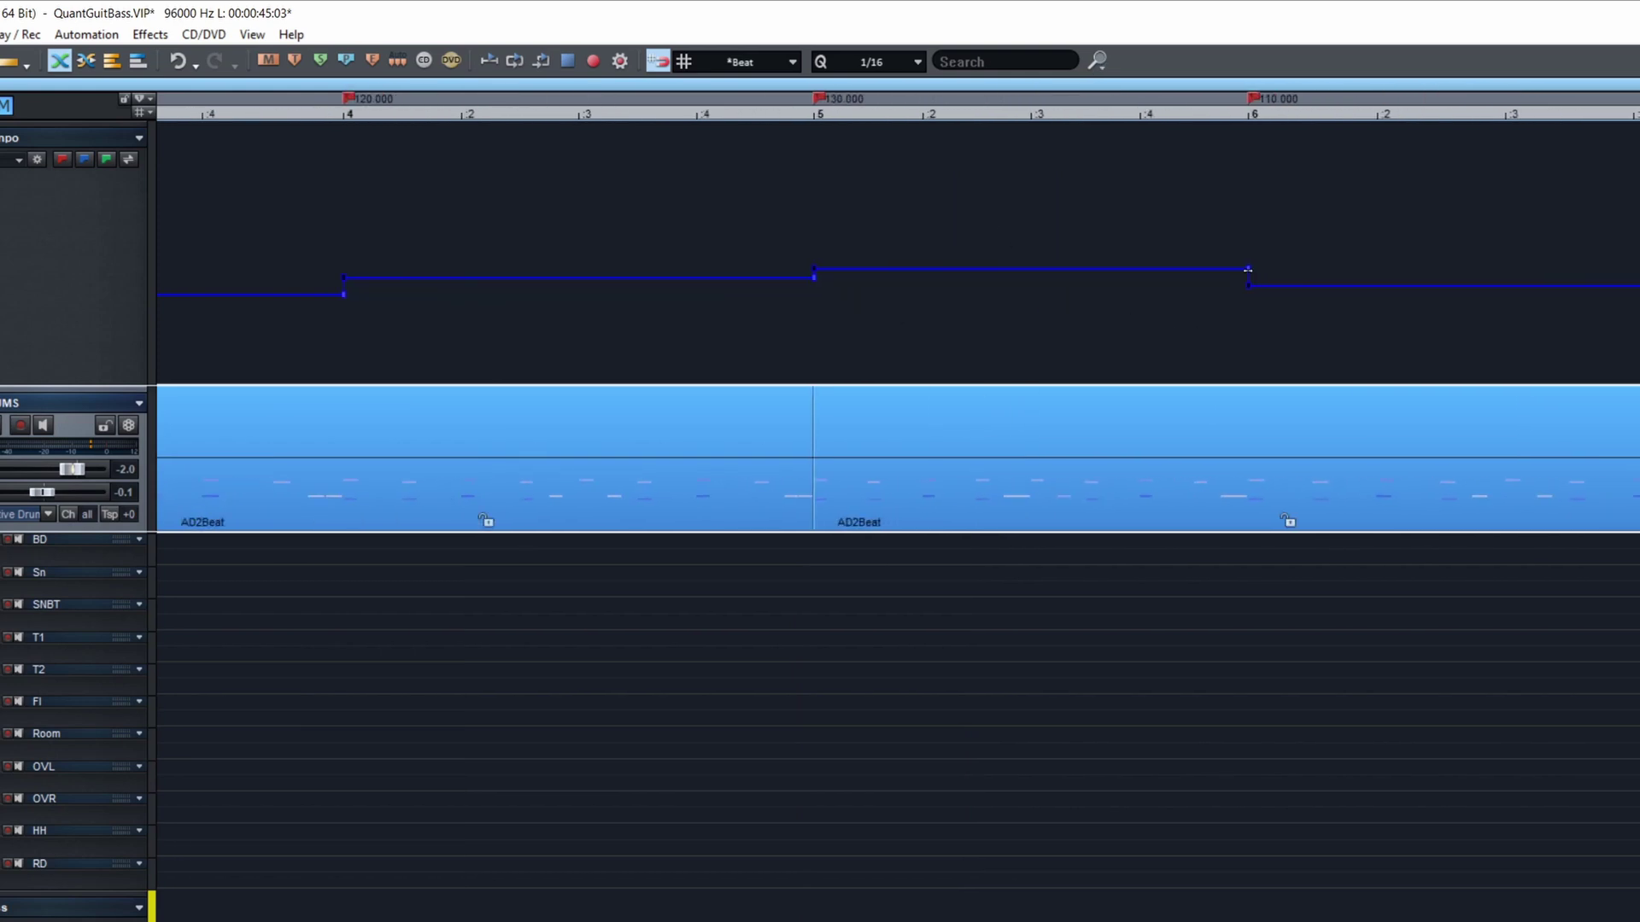
double_click(1243, 272)
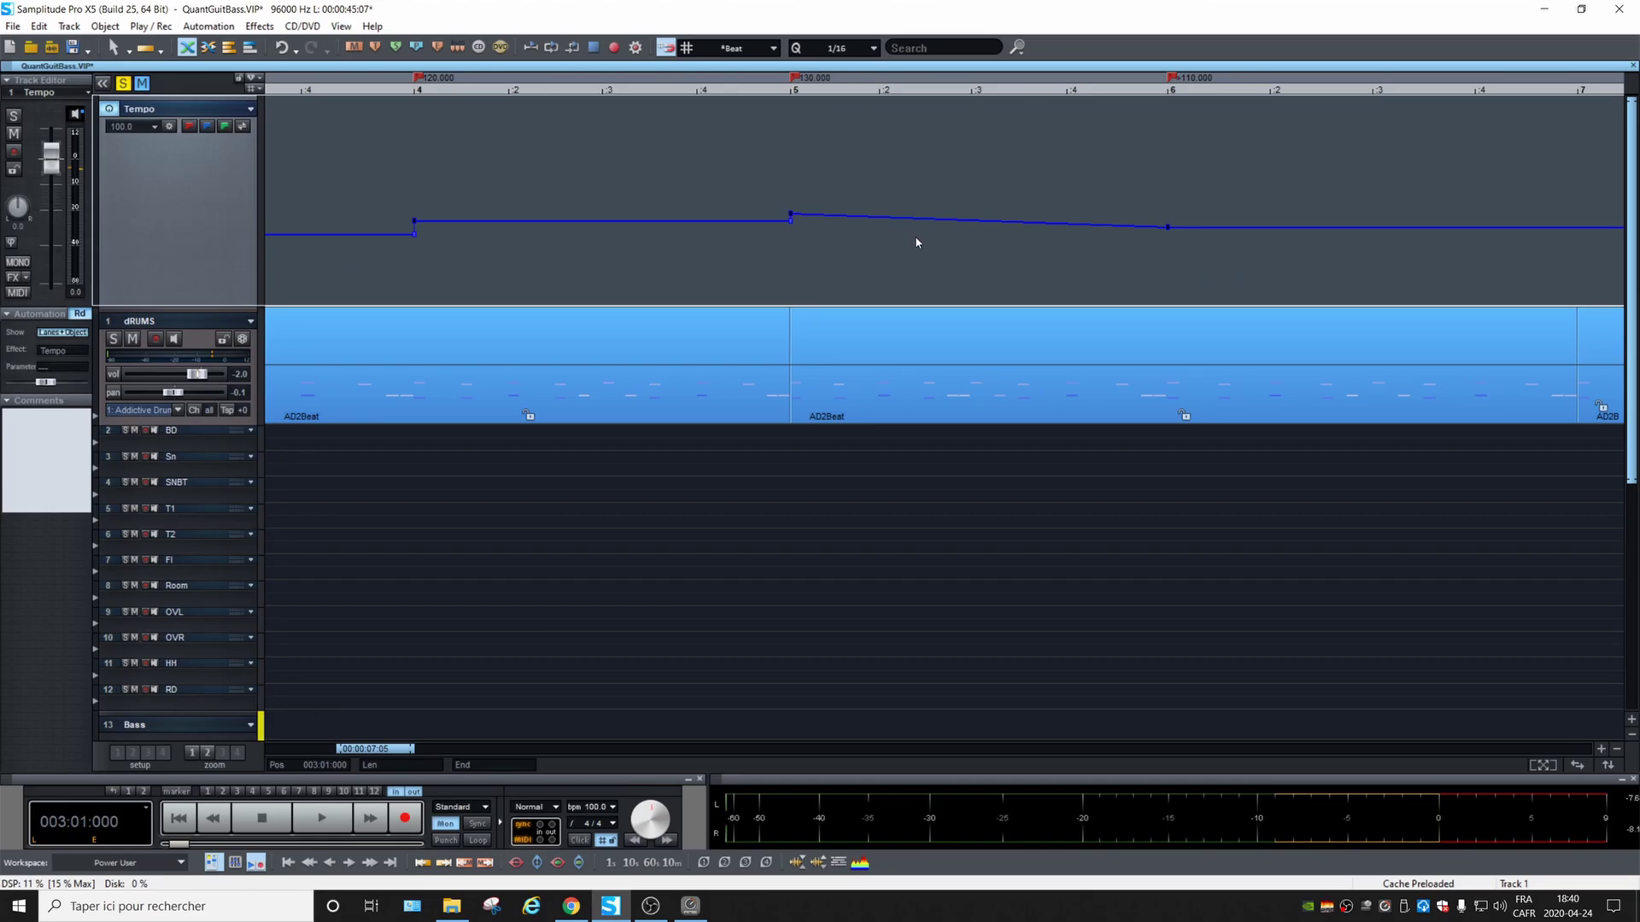
mouse_move(1170, 229)
left_mouse_down()
mouse_move(1170, 269)
mouse_move(1169, 240)
mouse_move(1161, 254)
left_mouse_up()
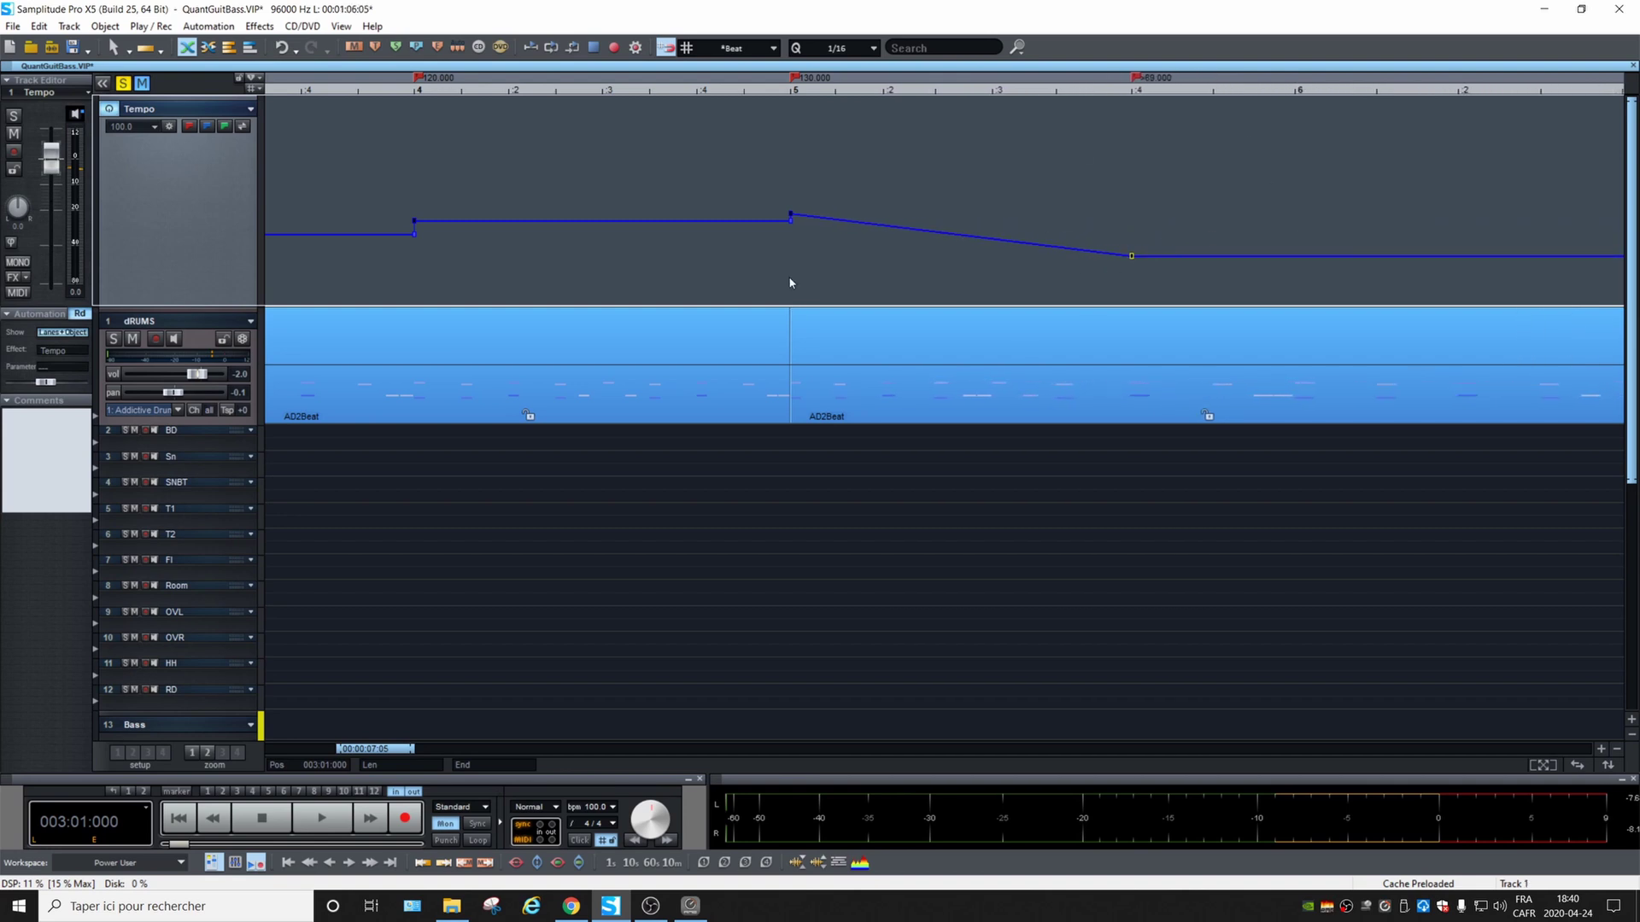
Step: Play the drums from bar 4 to hear the gradual slowdown after bar 5
left_click(418, 148)
key("space")
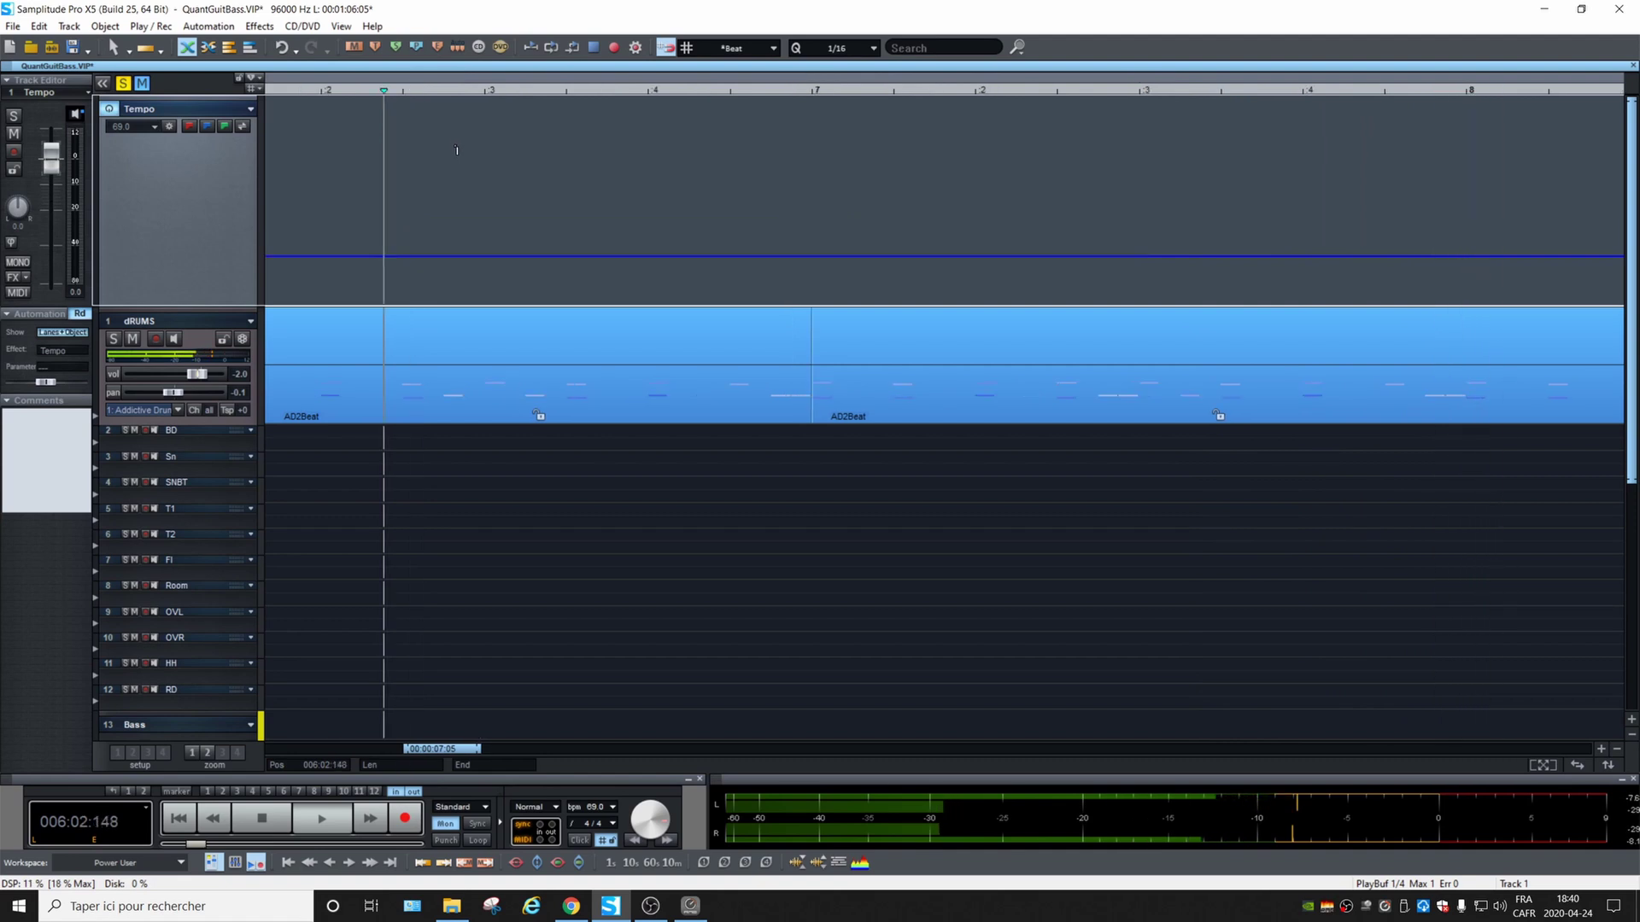
key("space")
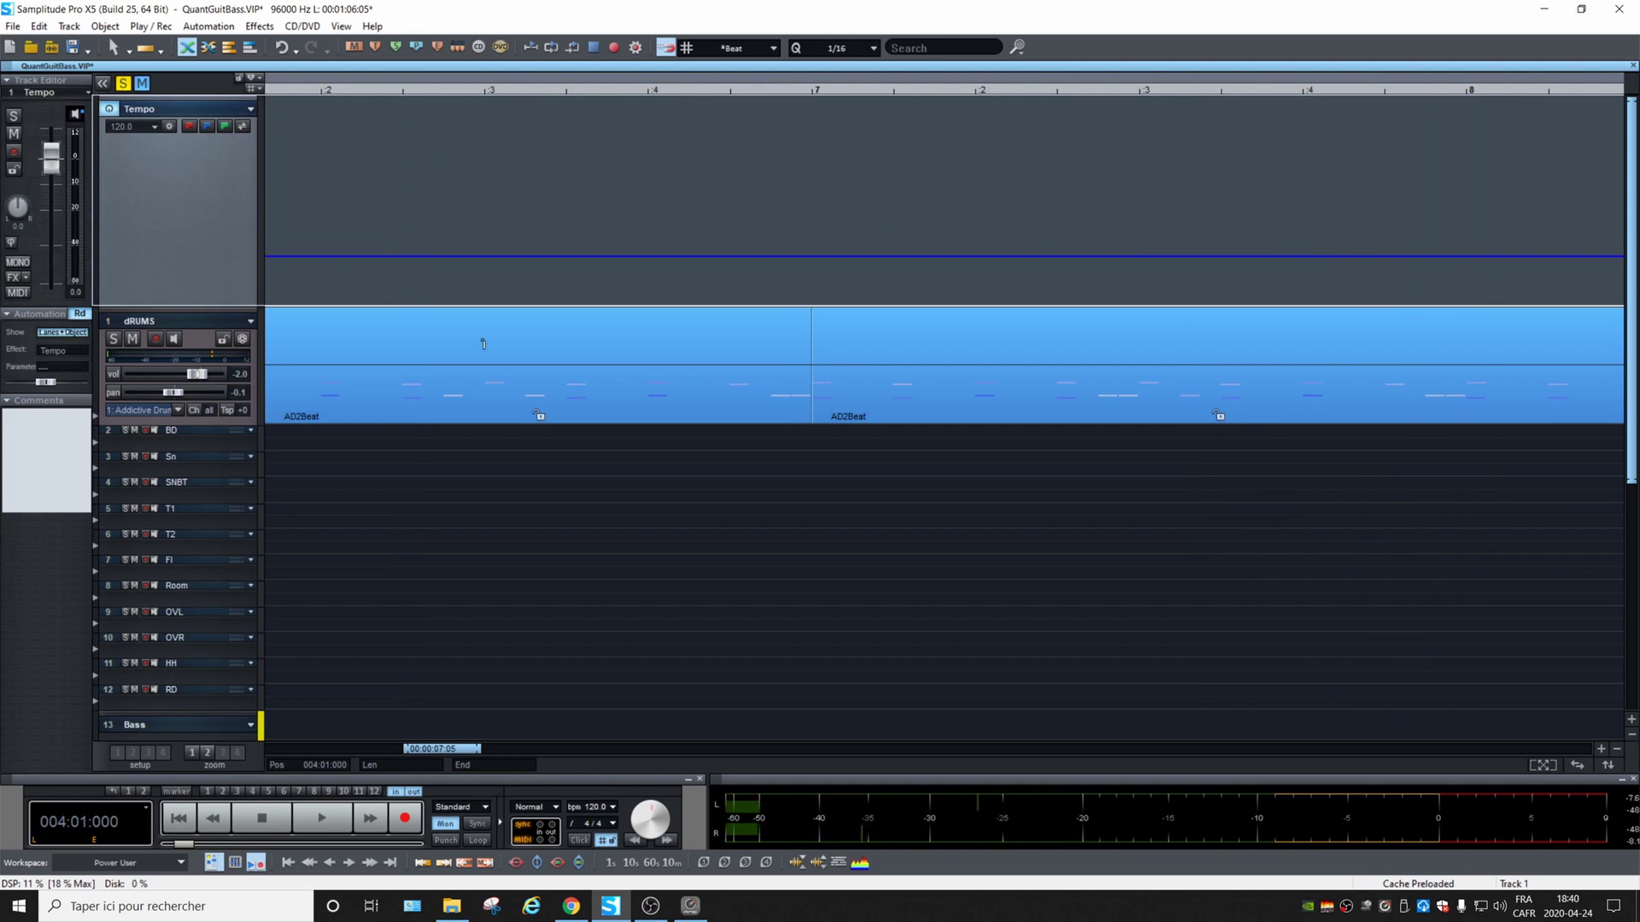
Step: Switch to Chrome and read the entries on MIDI Polyphonic Expression, the 11 virtual instruments and Convology XT Complete
left_click(571, 906)
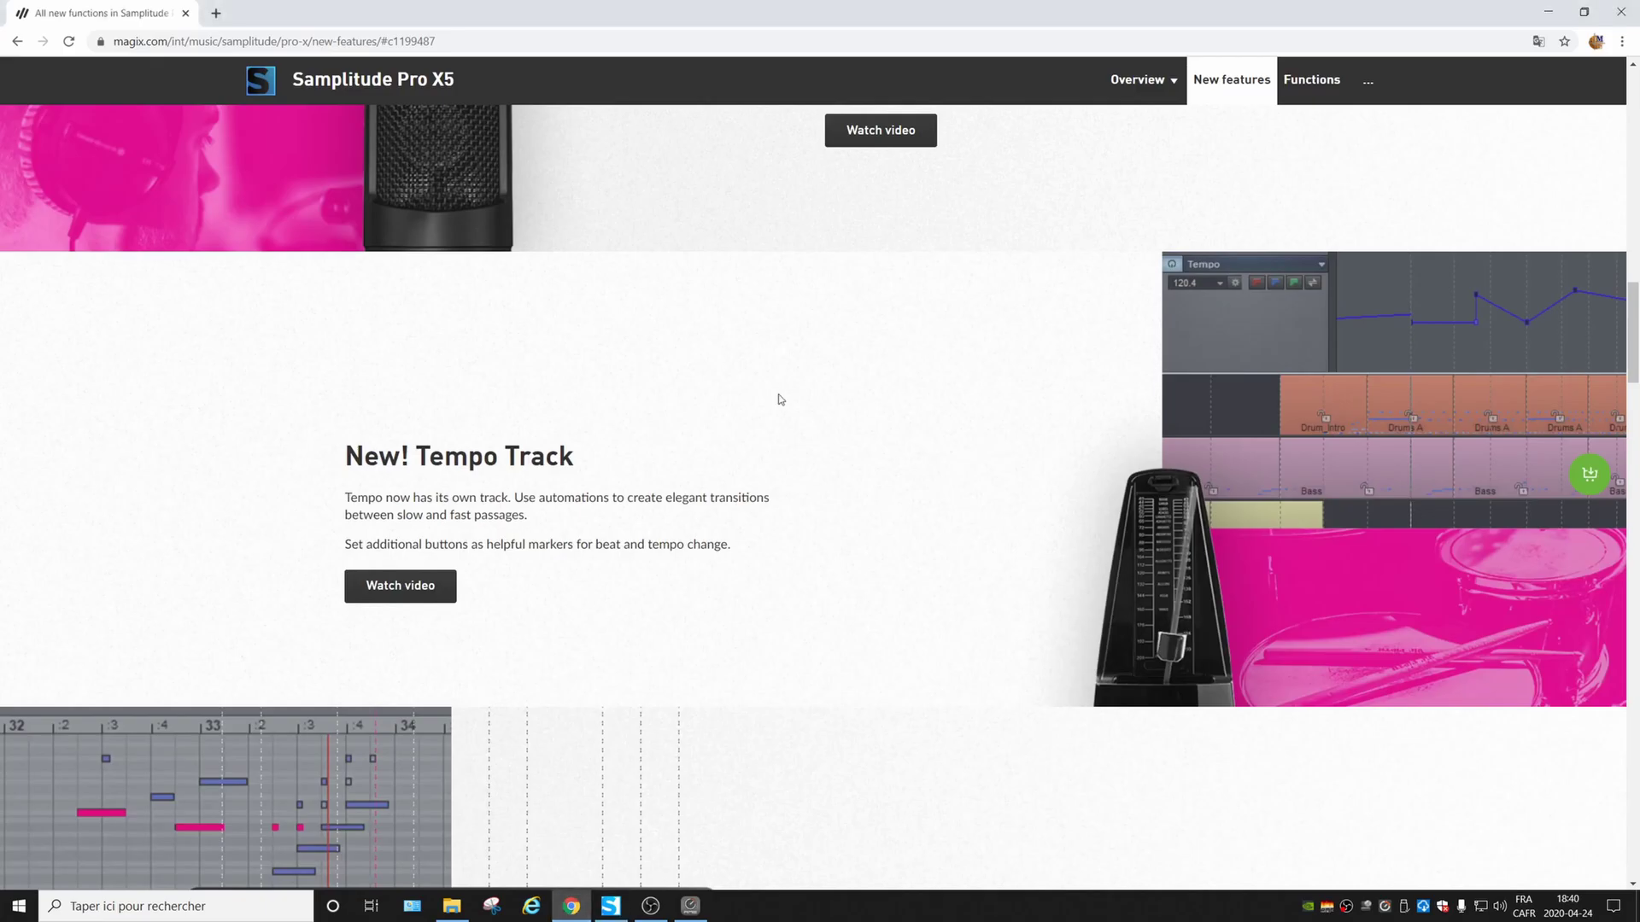
scroll(787, 381, "down", 5)
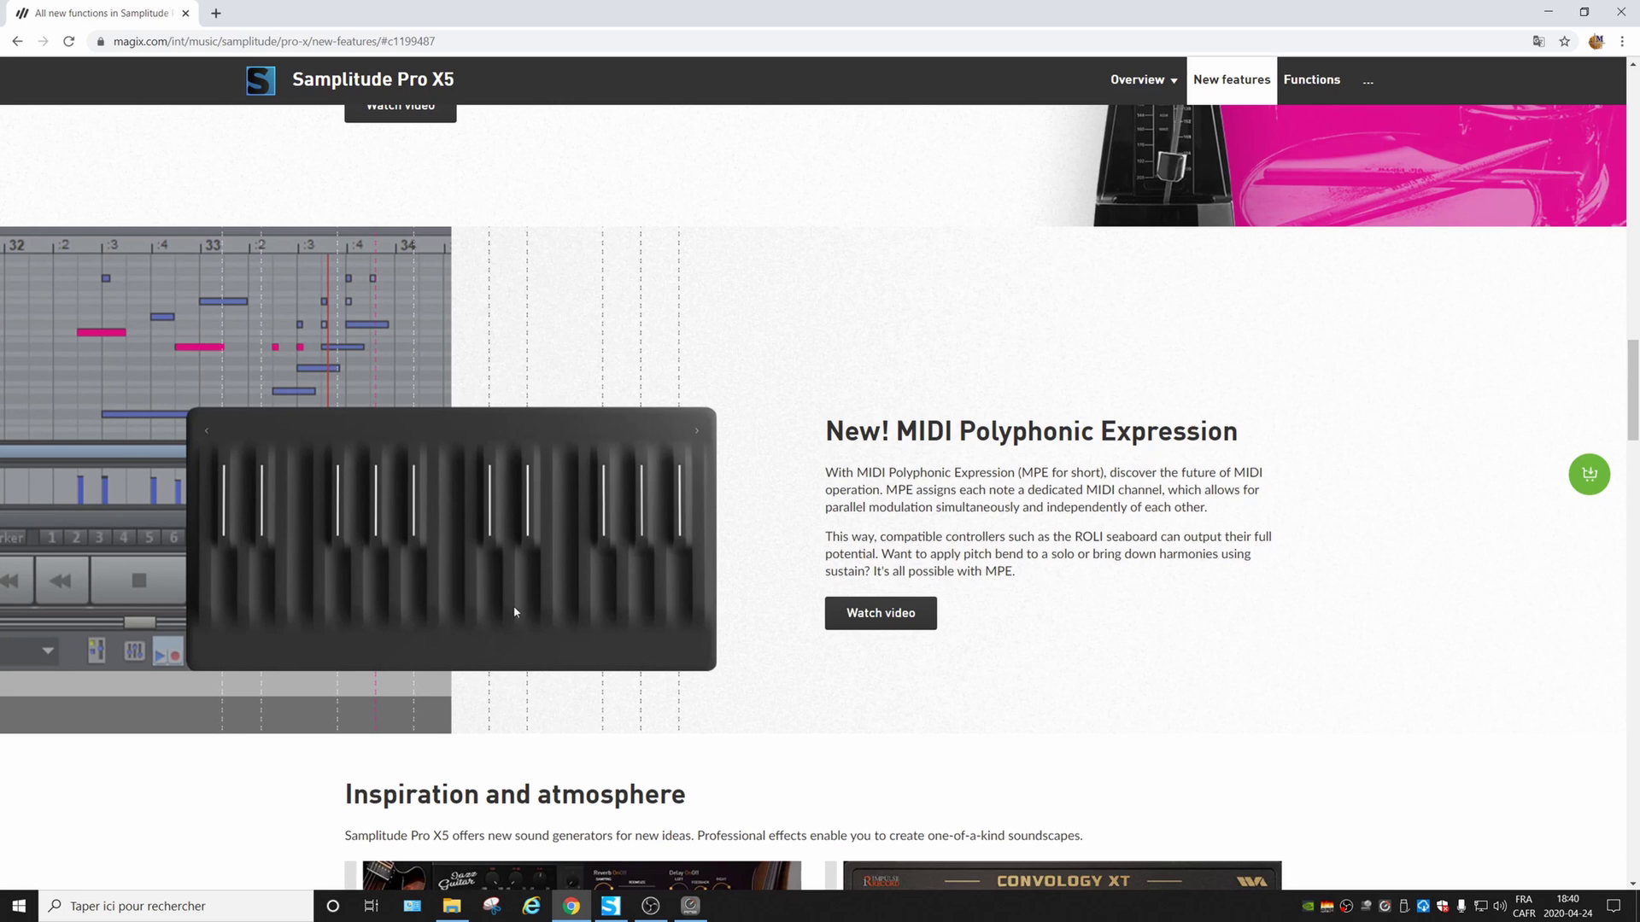
scroll(1241, 591, "down", 1)
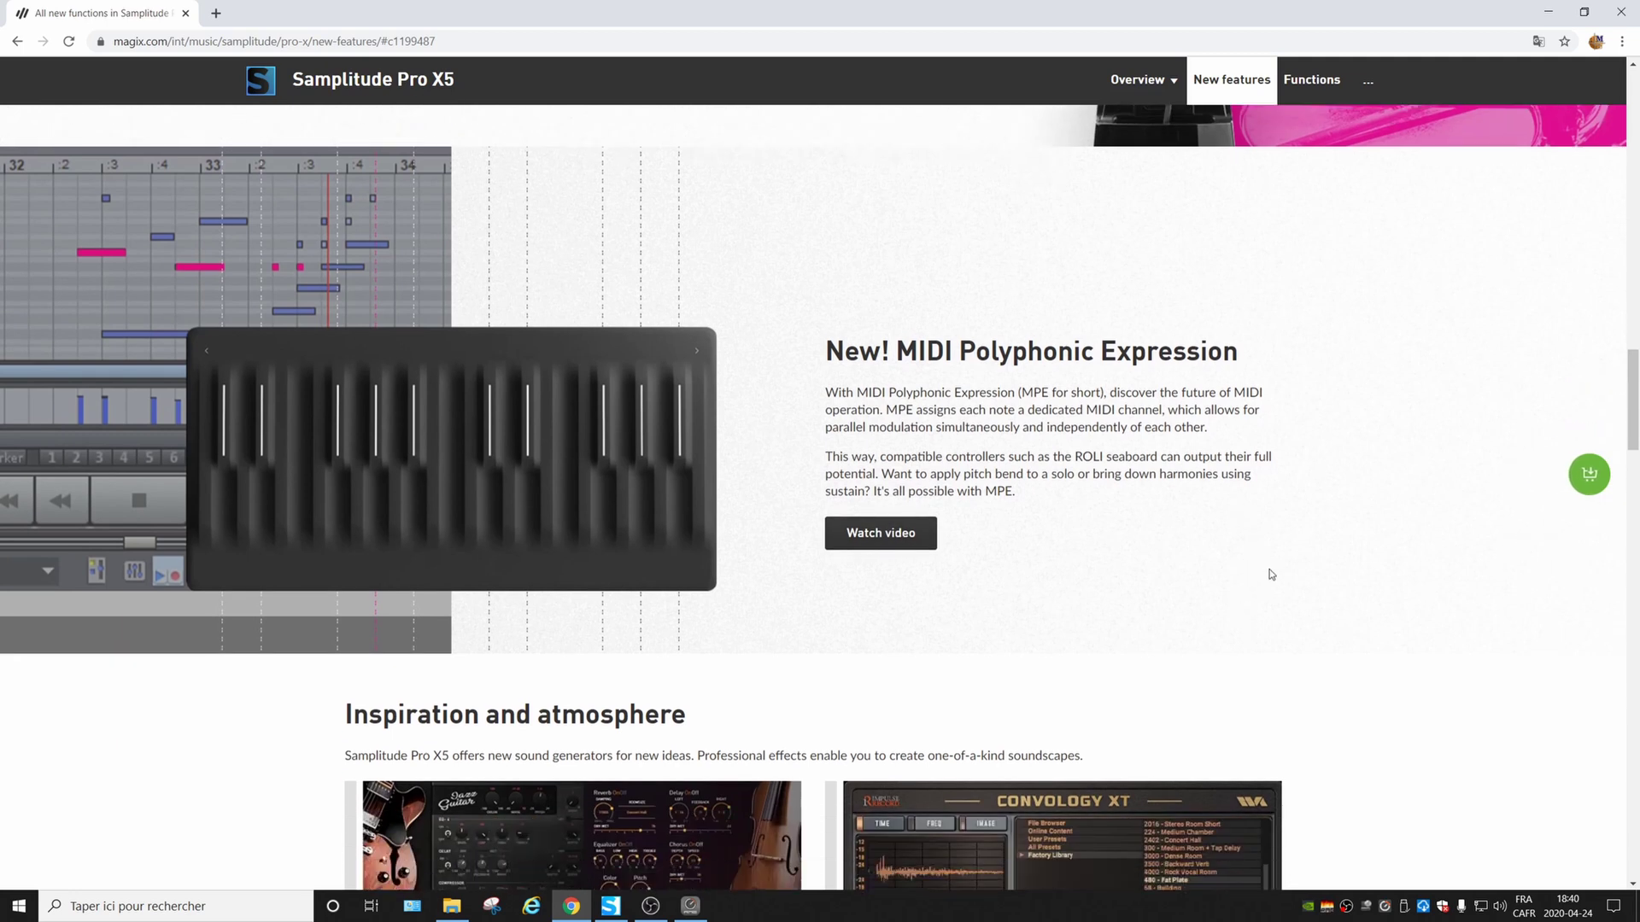
scroll(1271, 575, "down", 4)
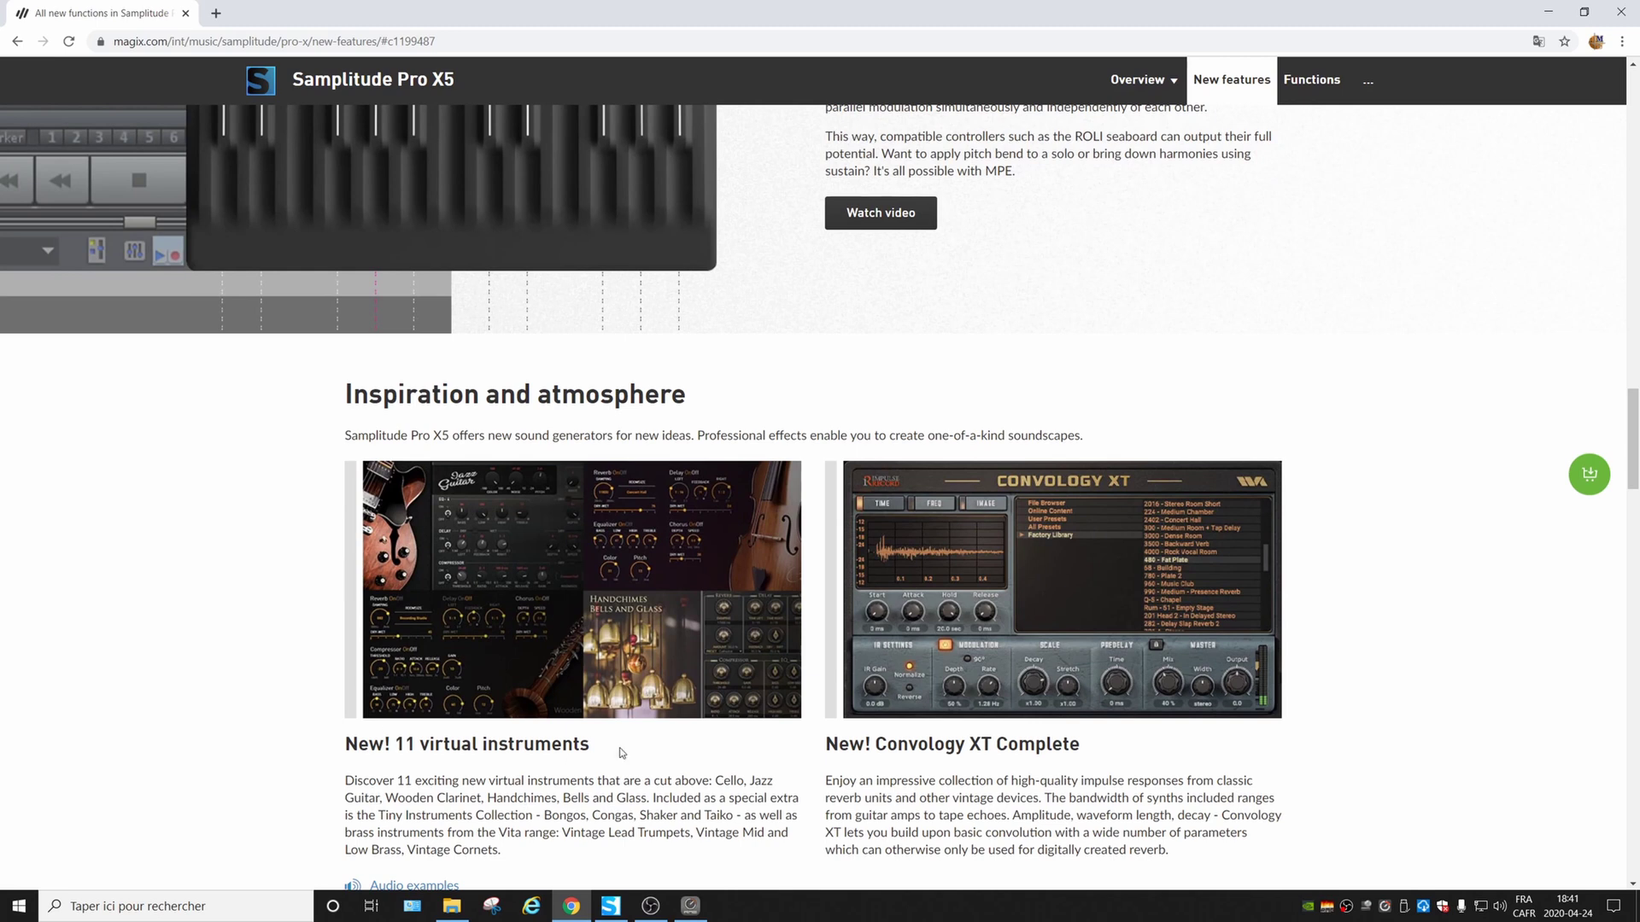
scroll(624, 753, "down", 2)
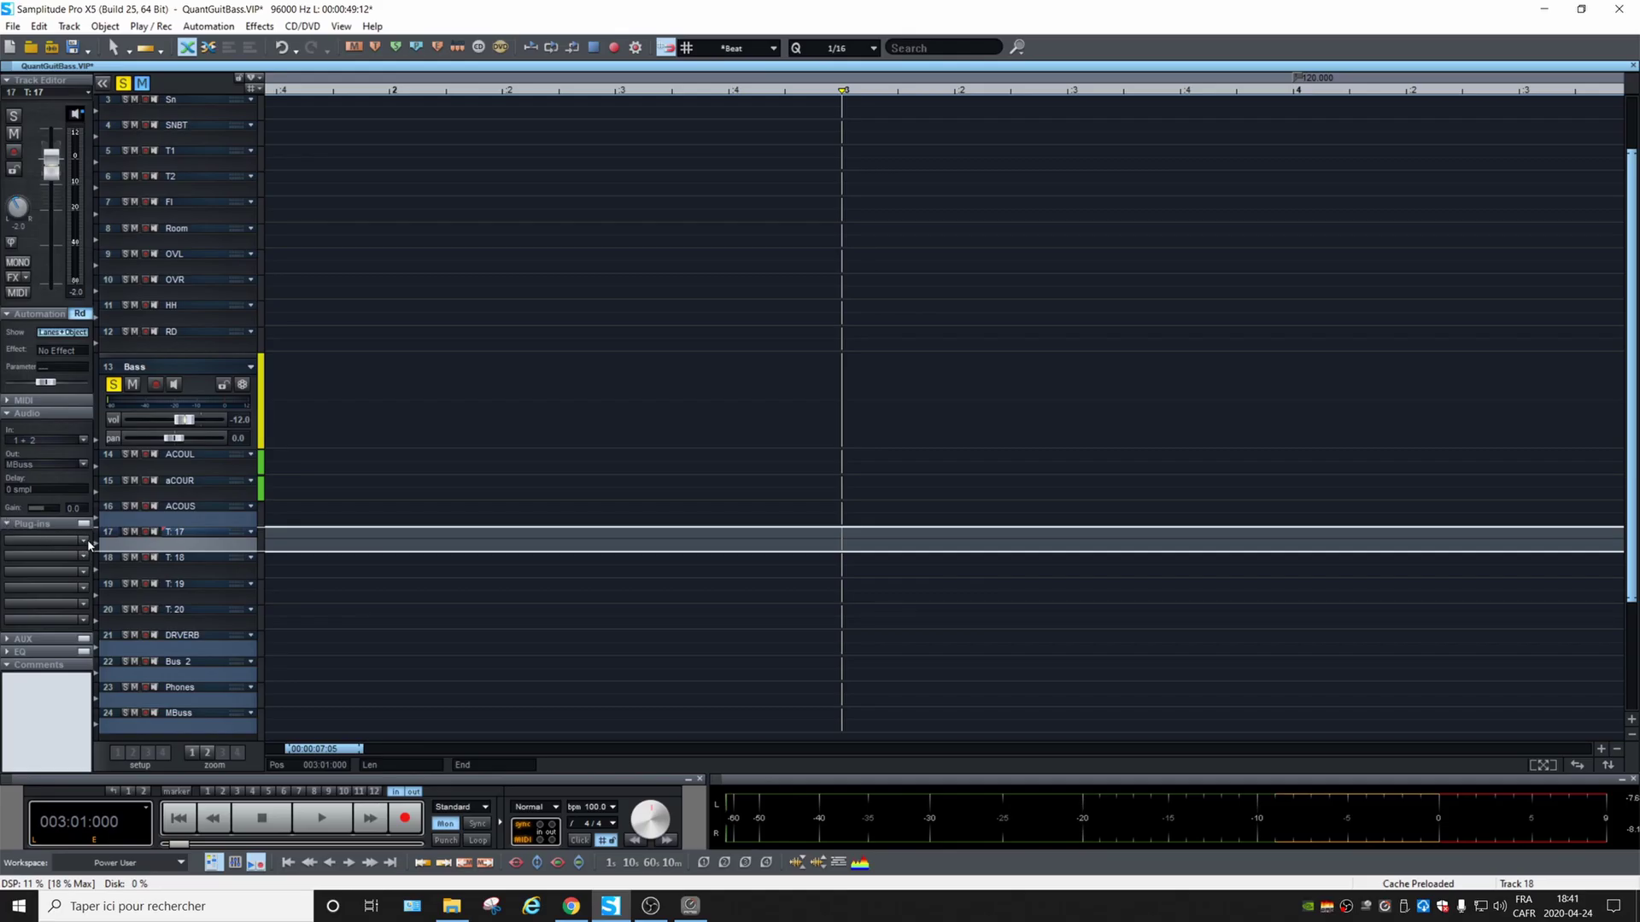
Step: Load the Vita 1957 Wooden Clarinet instrument from the MAGIX Synth folder onto track T: 17
left_click(85, 543)
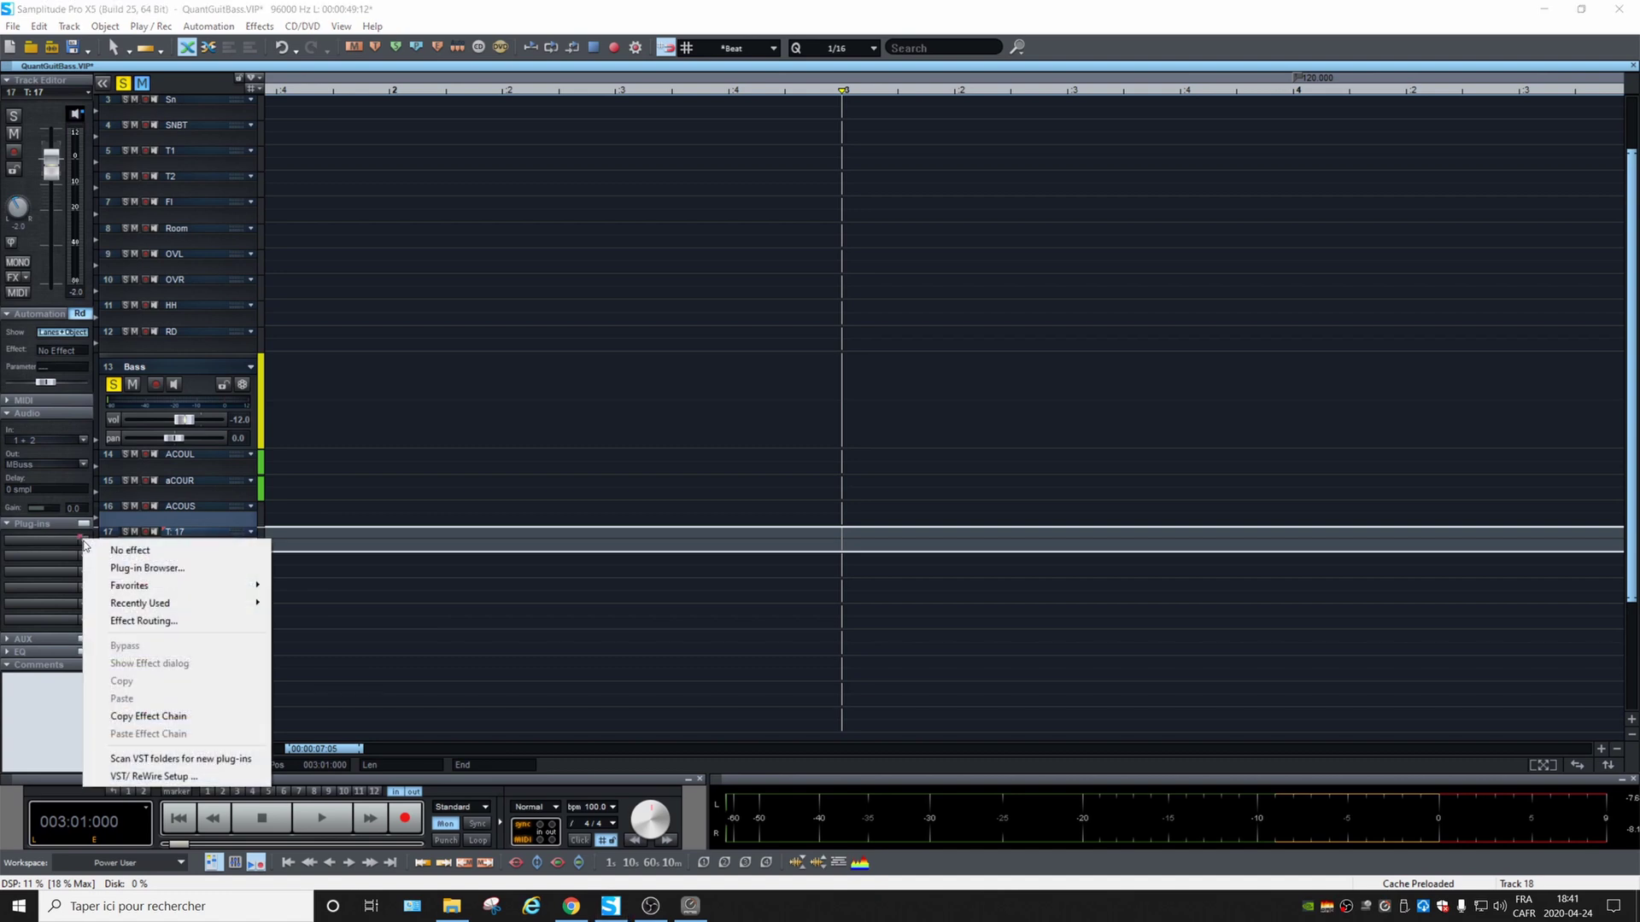
left_click(185, 569)
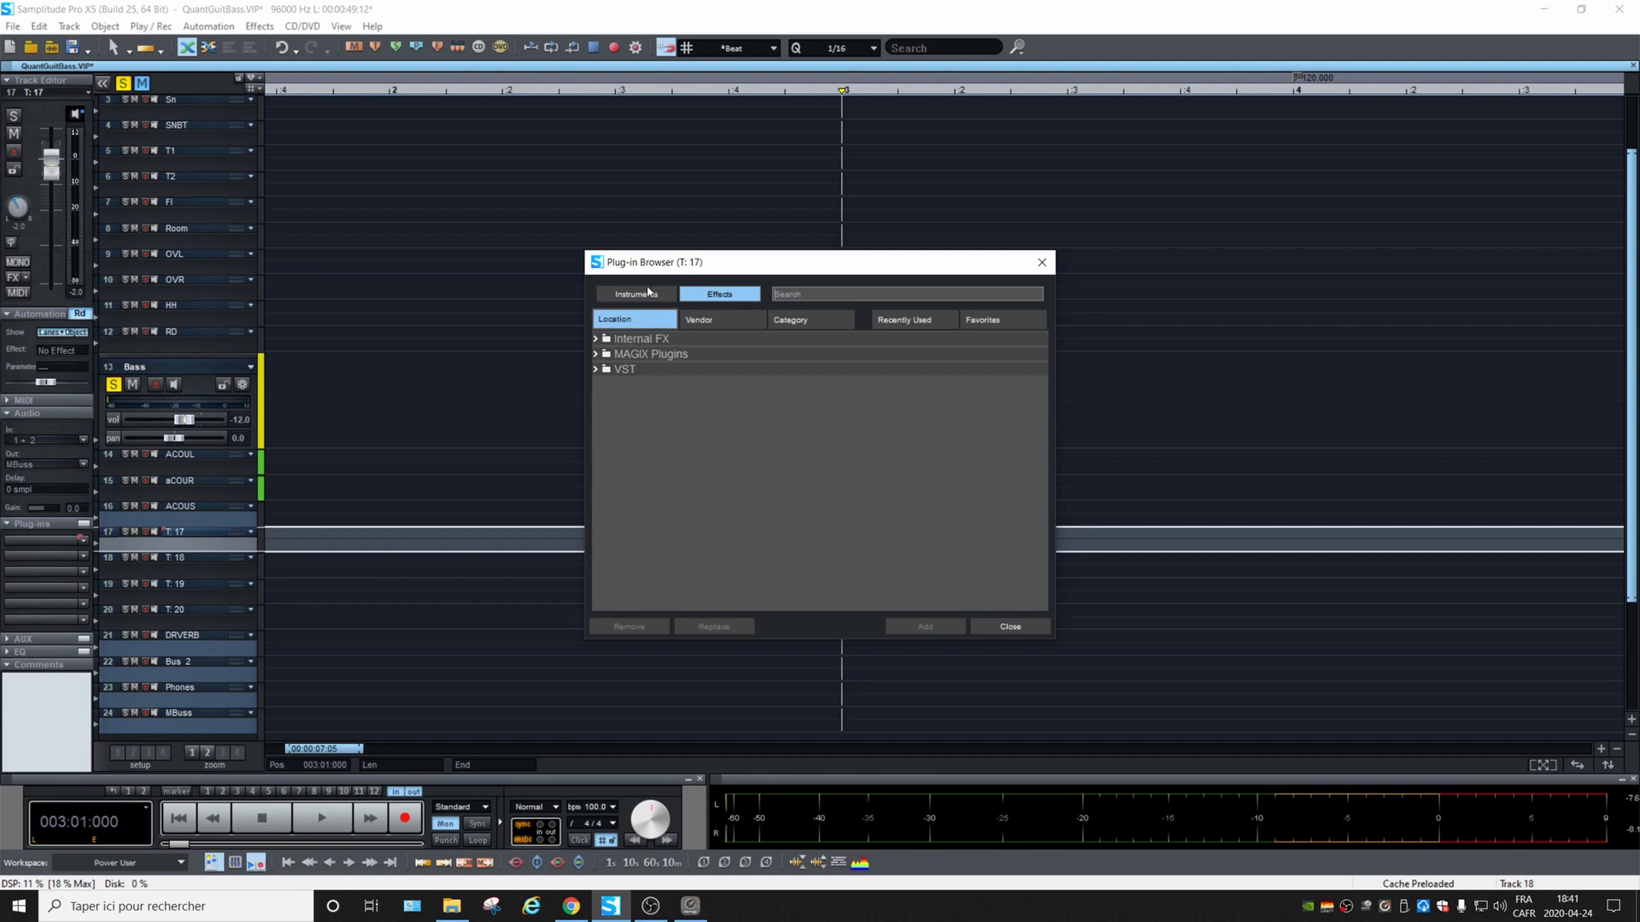
left_click(647, 295)
double_click(600, 342)
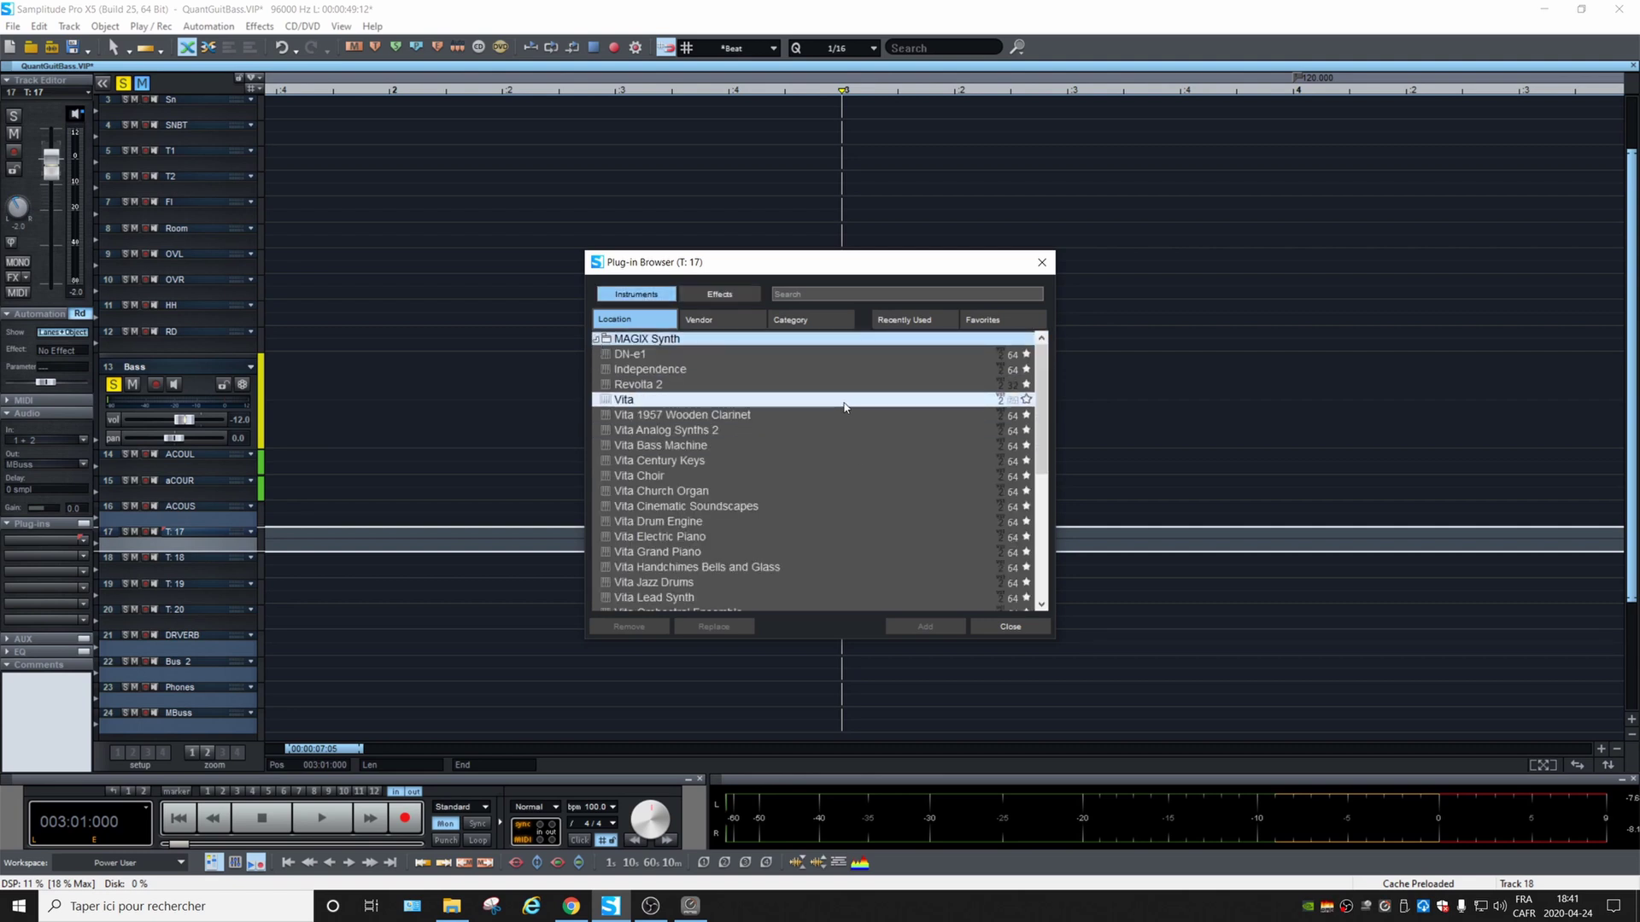
double_click(731, 416)
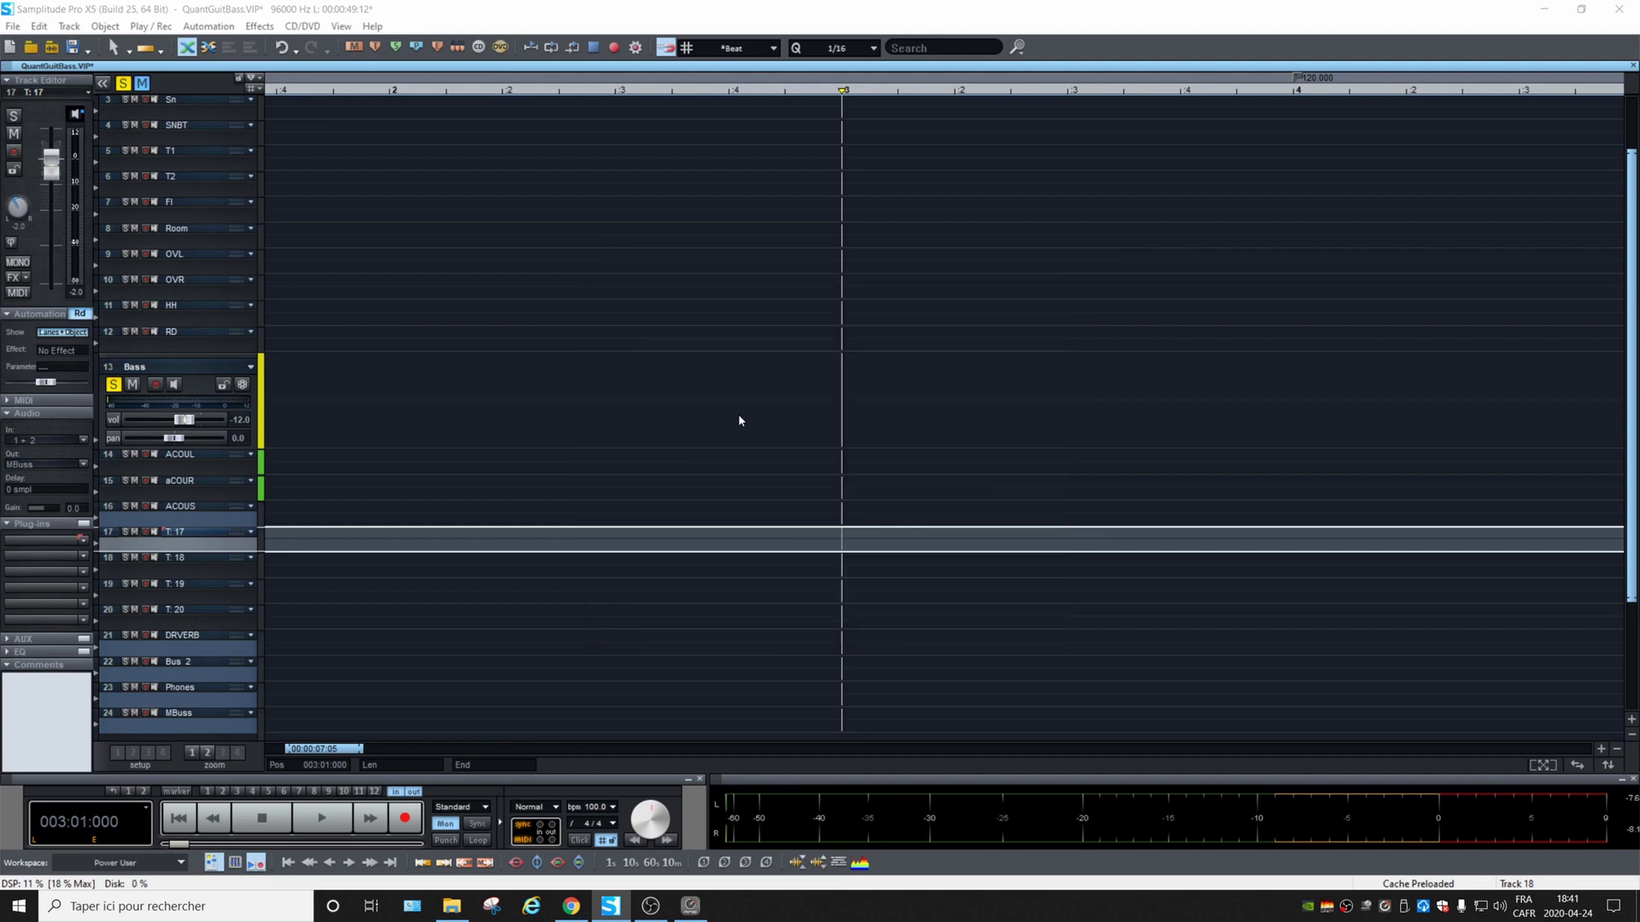
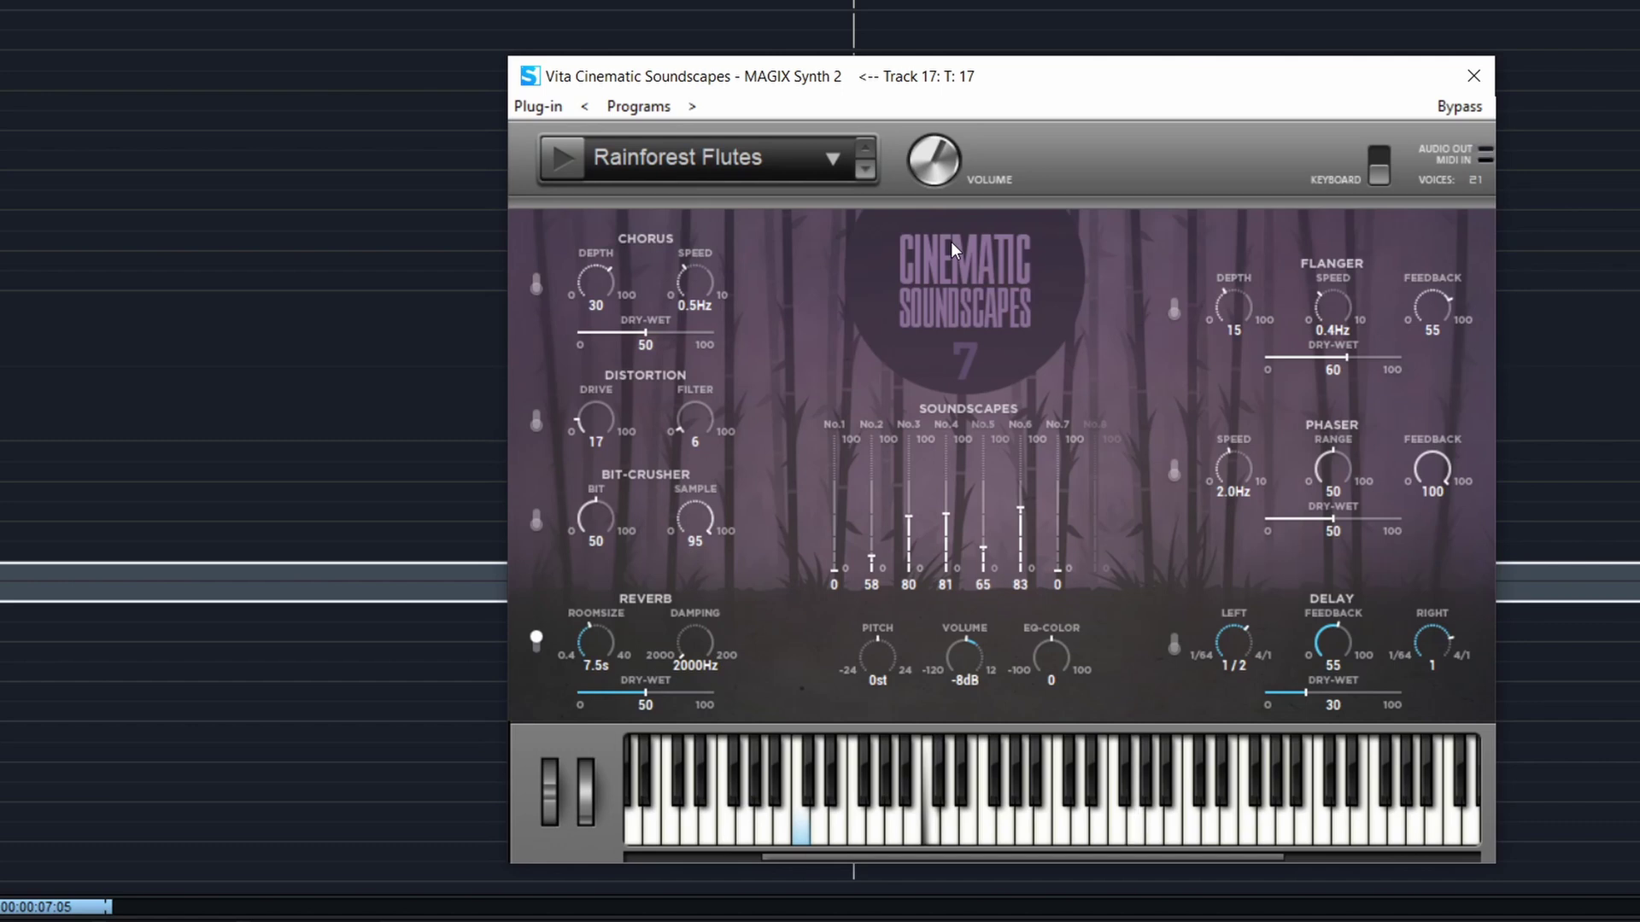
Step: Load the Black Magic program from the Drones category in Vita Cinematic Soundscapes and close the instrument window
left_click(724, 159)
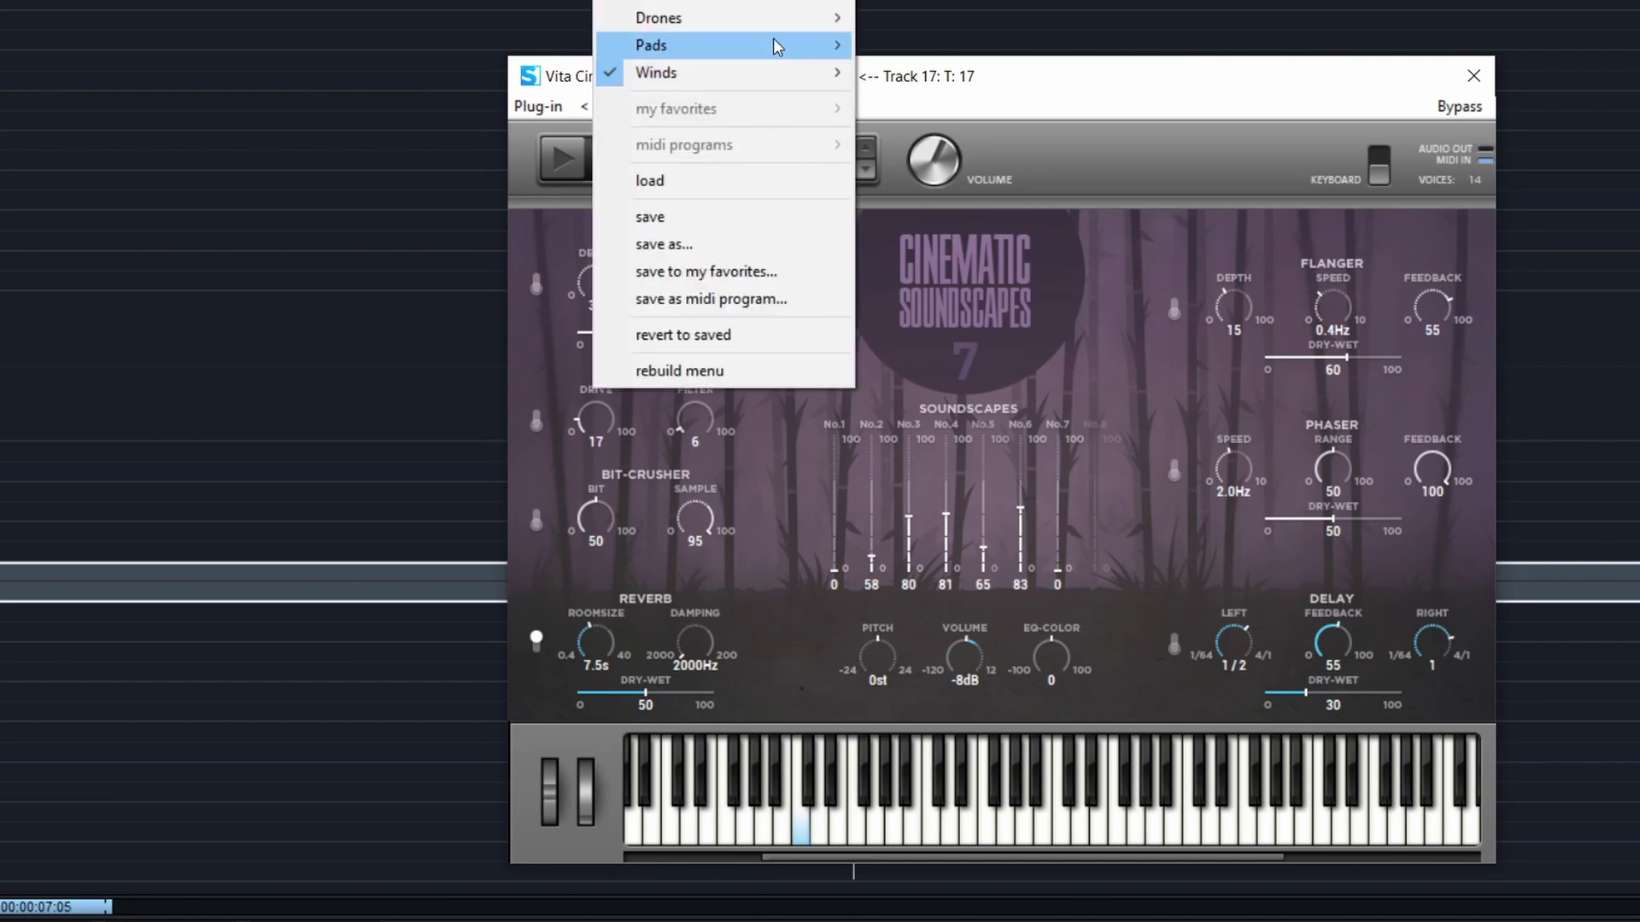
mouse_move(782, 17)
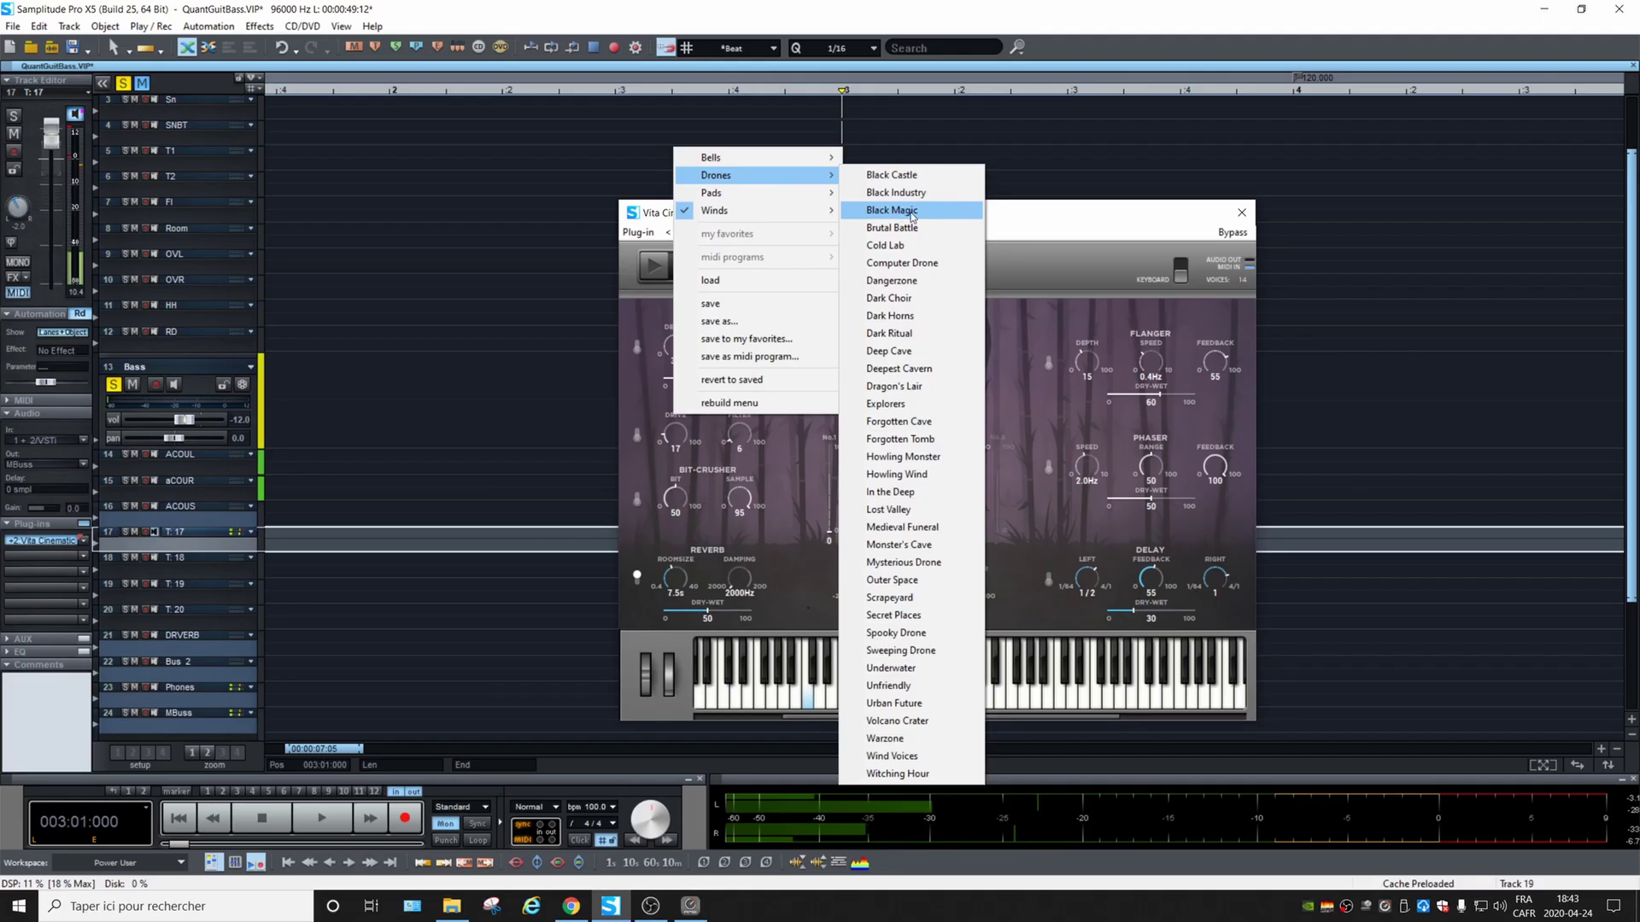
left_click(931, 72)
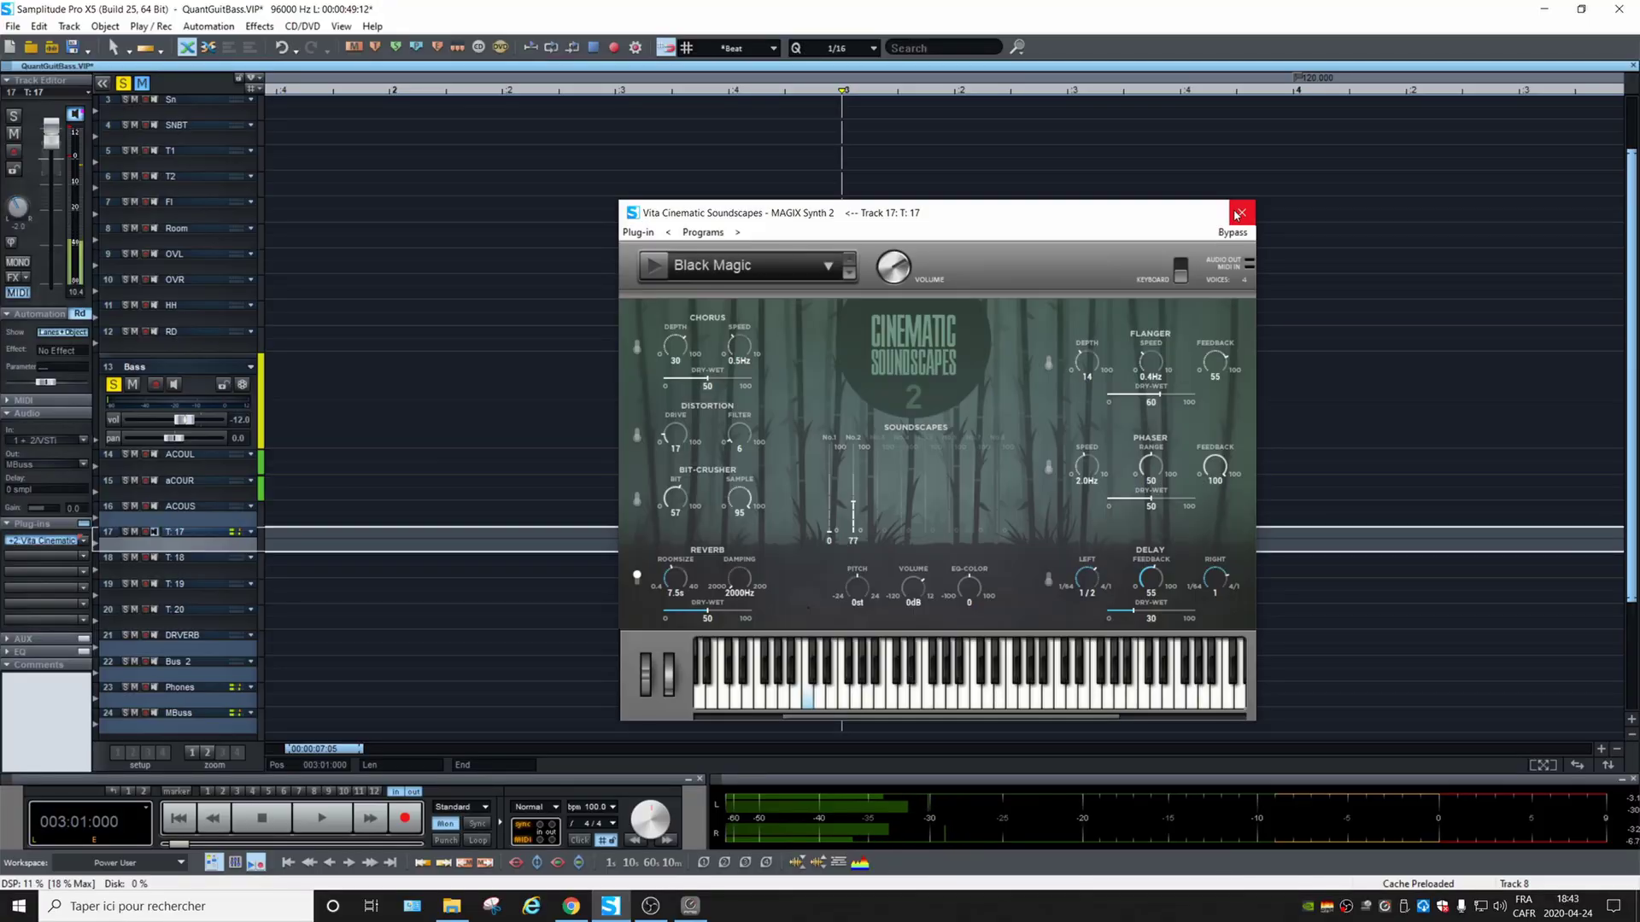
left_click(1503, 58)
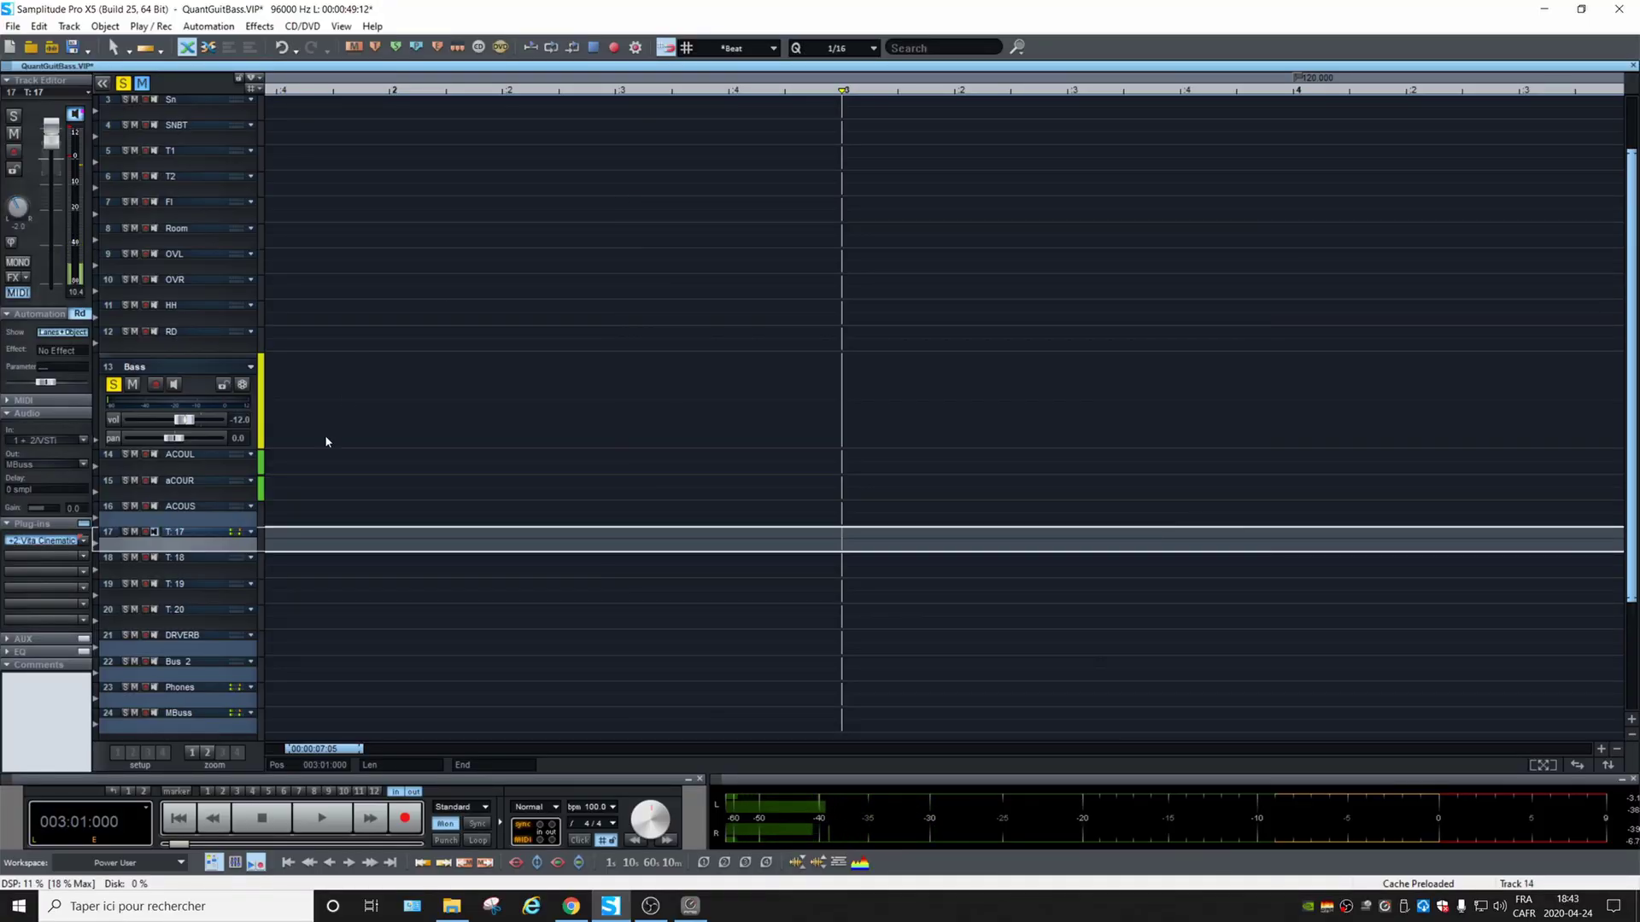
Step: Remove Vita Cinematic Soundscapes from track T: 17 and load Vita Sansula from the MAGIX Synth folder instead
left_click(83, 547)
left_click(133, 558)
left_click(83, 547)
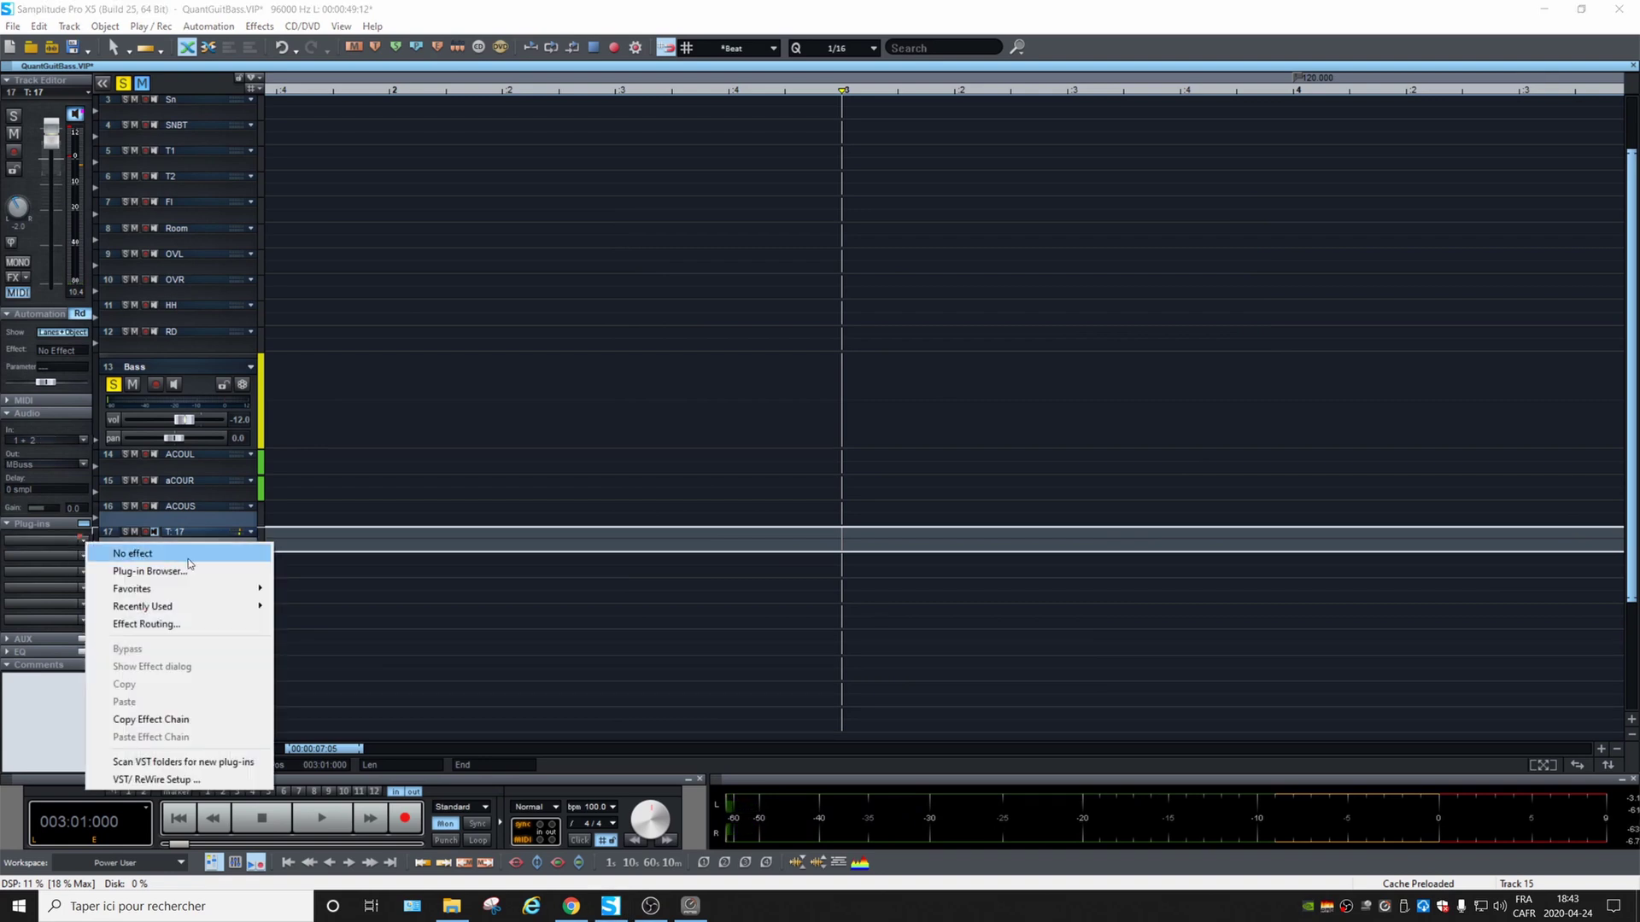
left_click(149, 571)
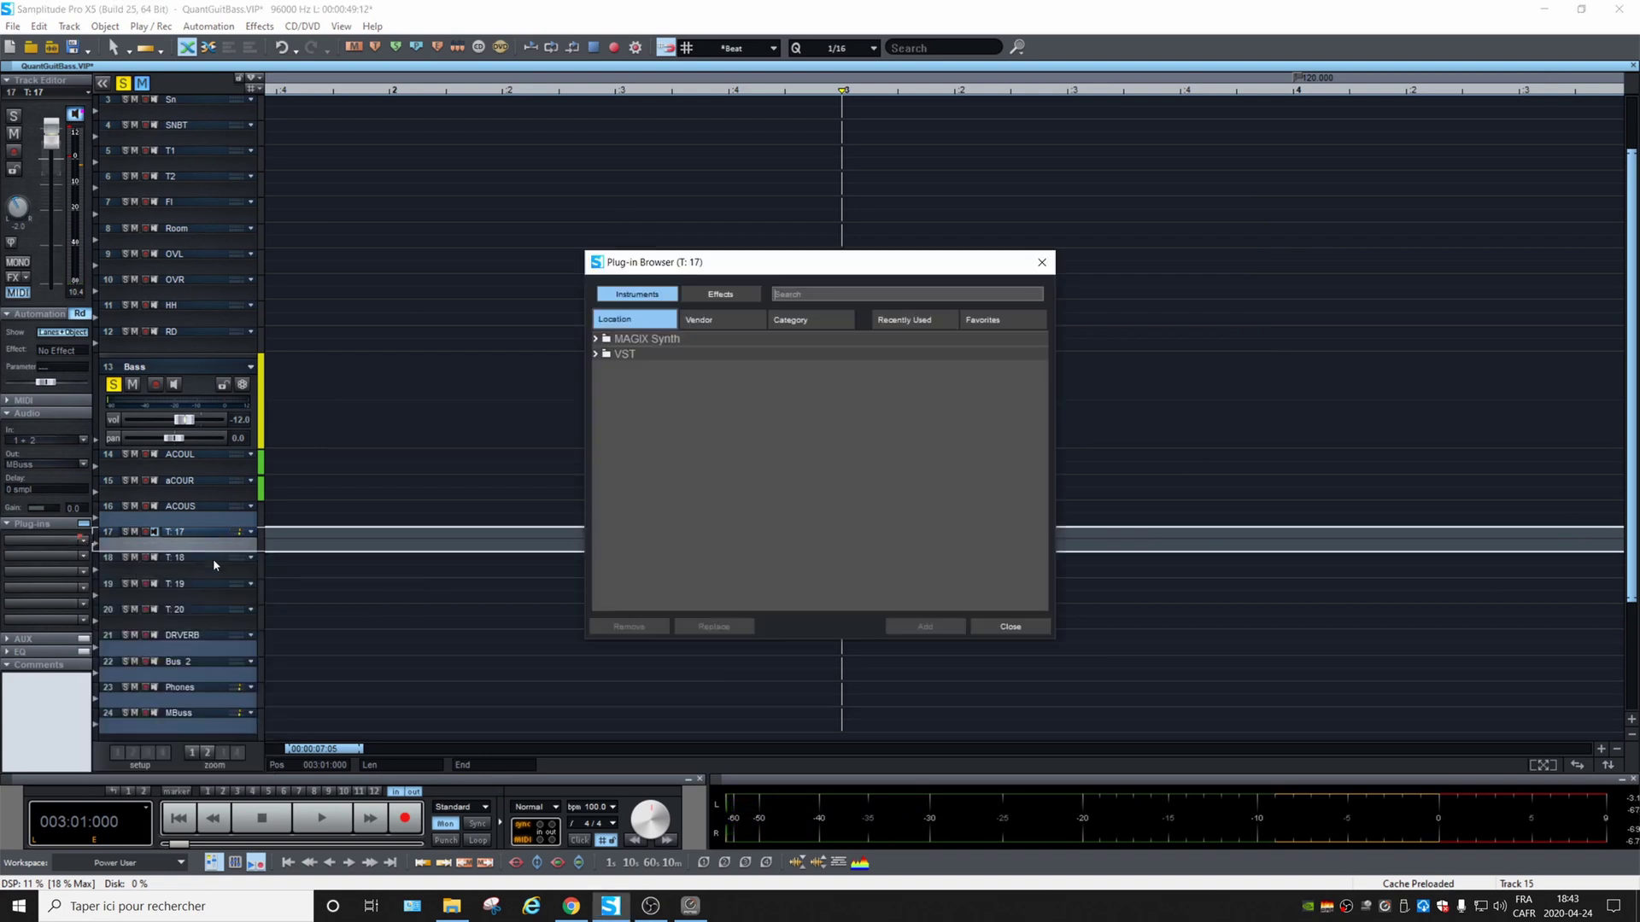
left_click(596, 339)
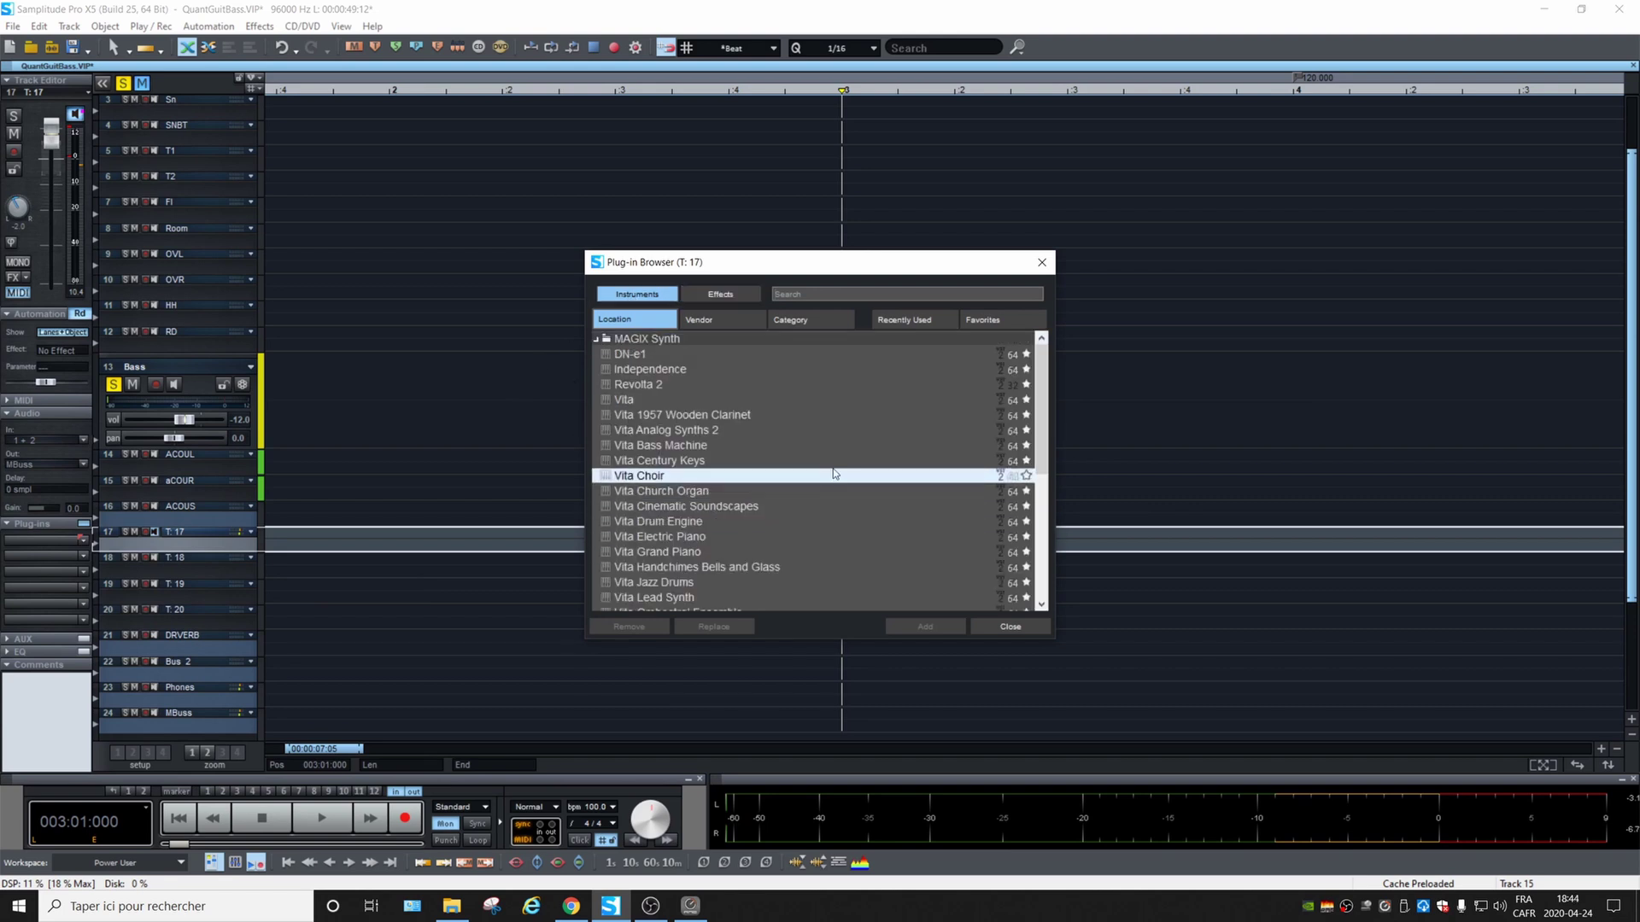
scroll(834, 473, "down", 3)
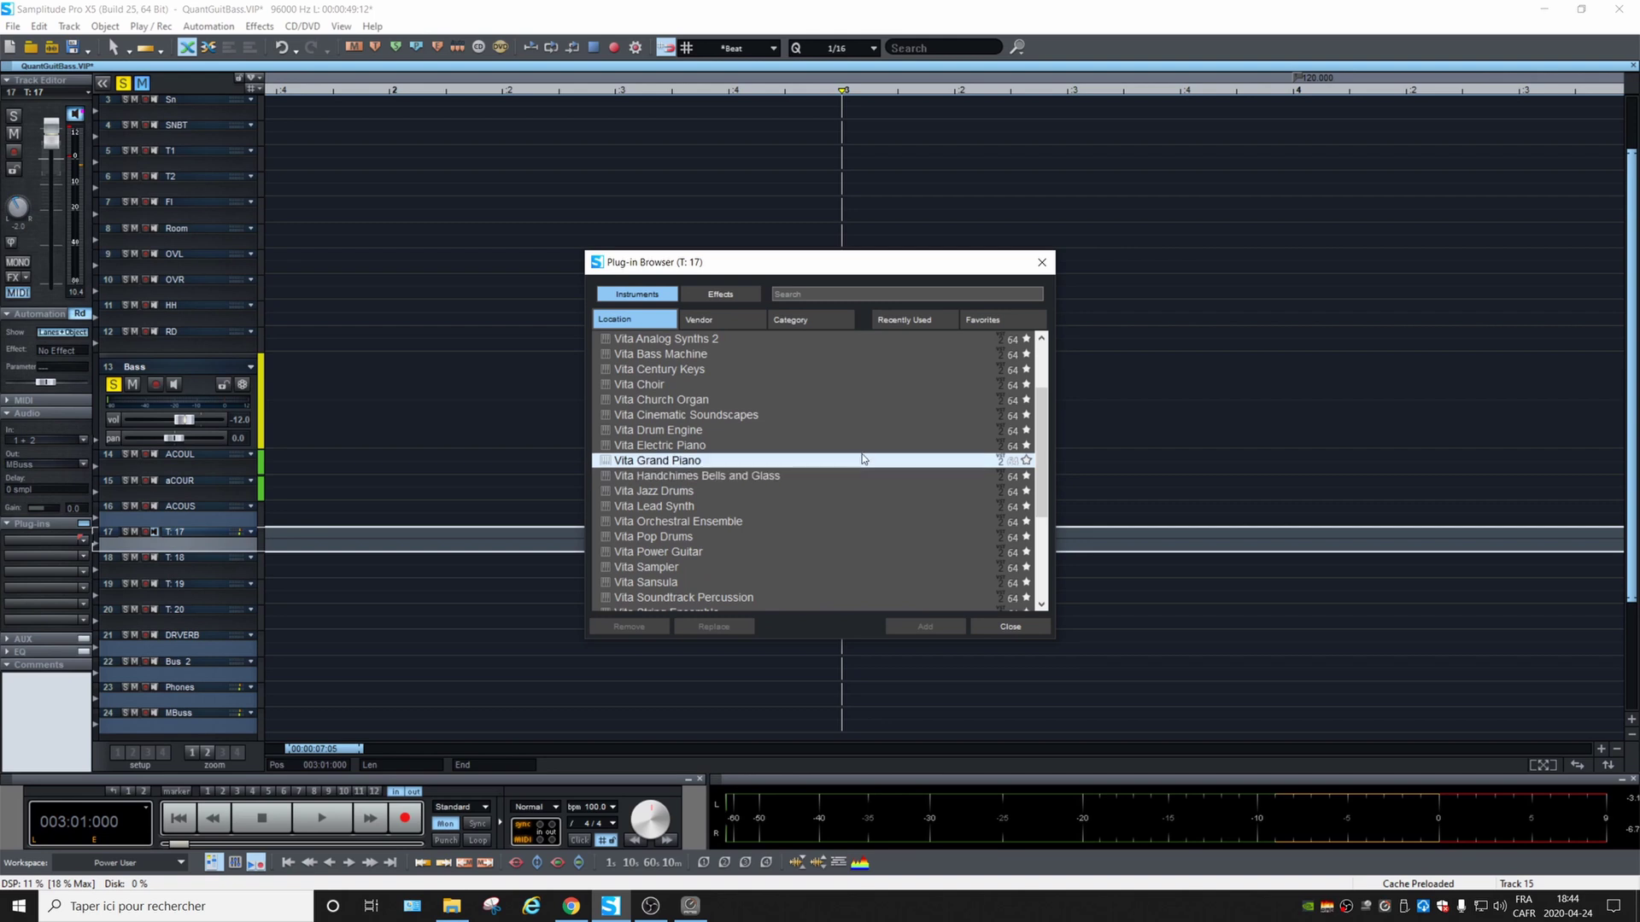
scroll(873, 392, "down", 1)
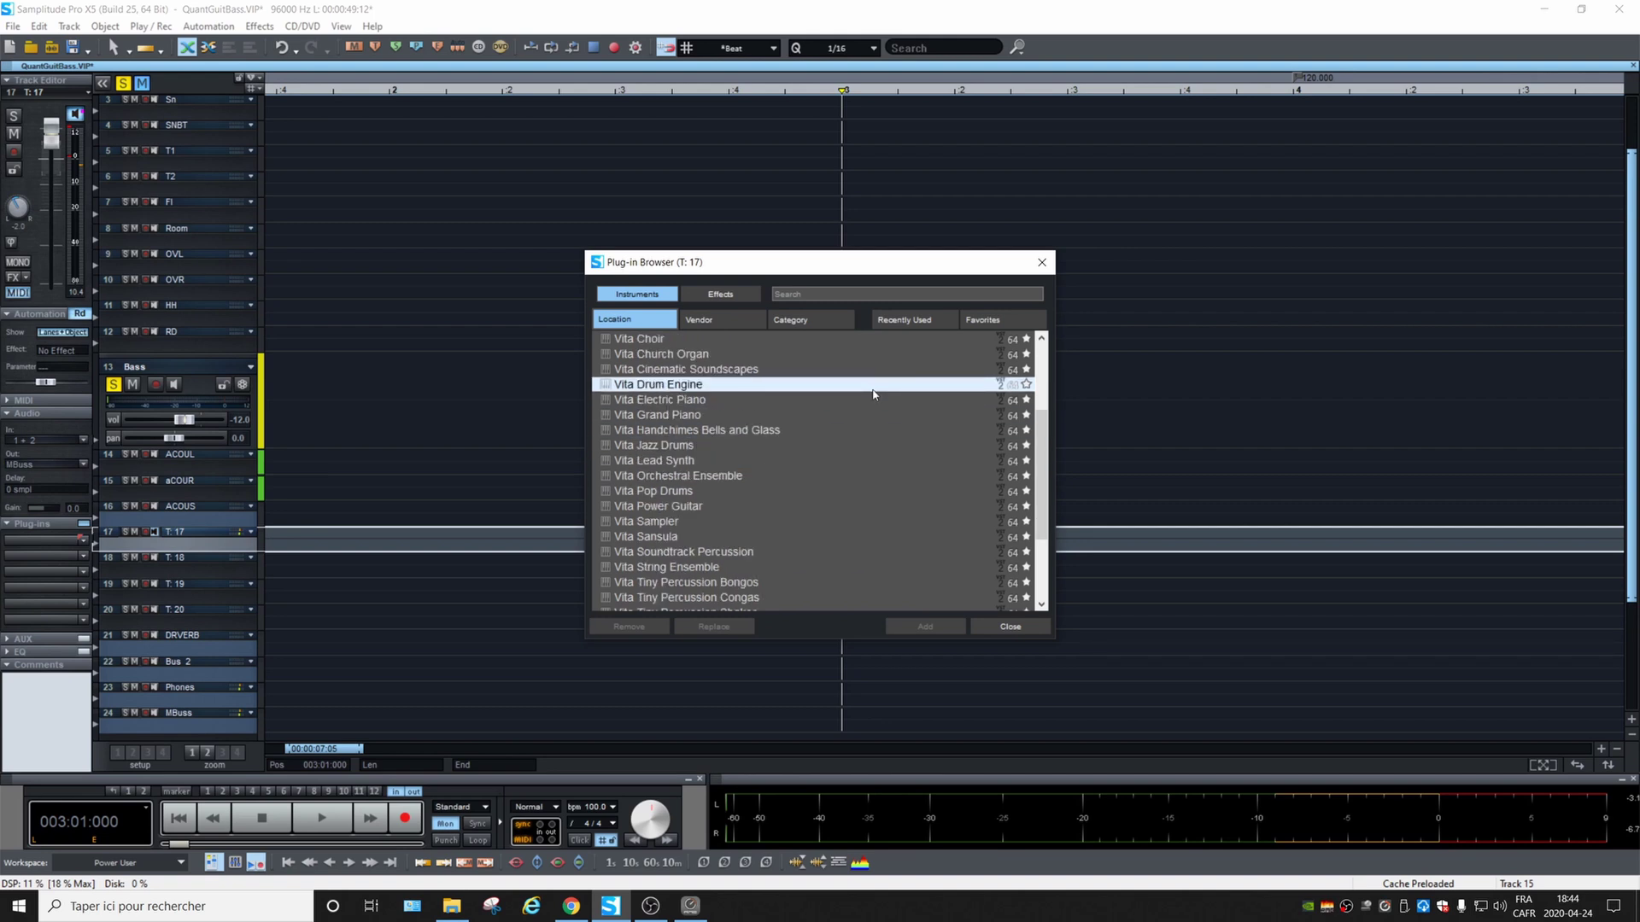
double_click(681, 538)
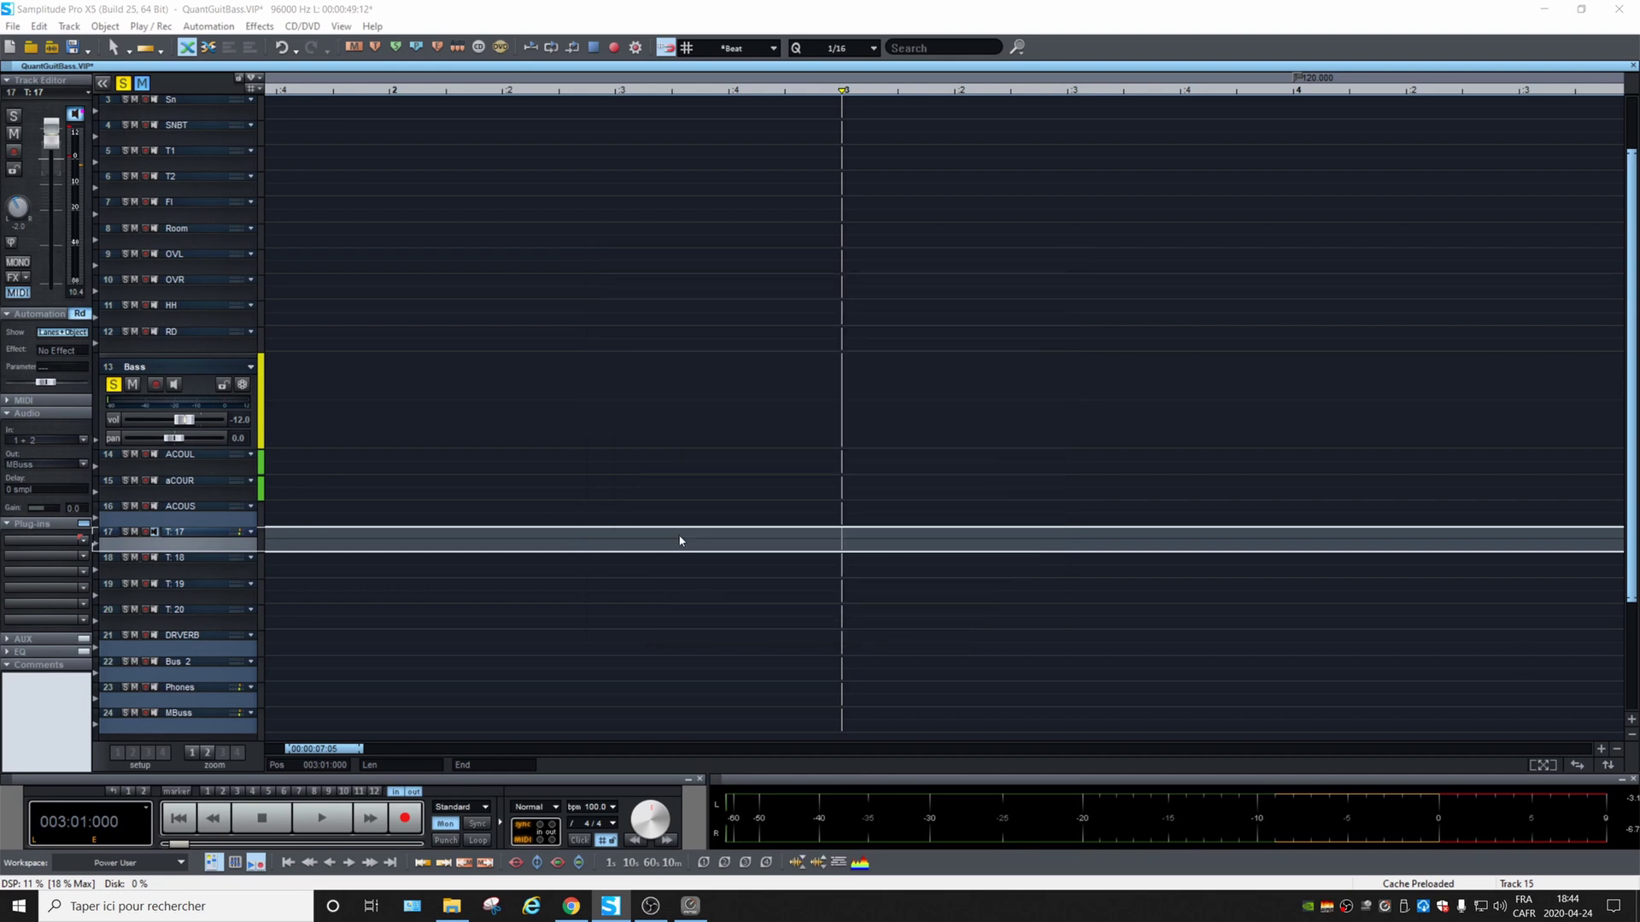
left_click_drag(1021, 372, 1008, 246)
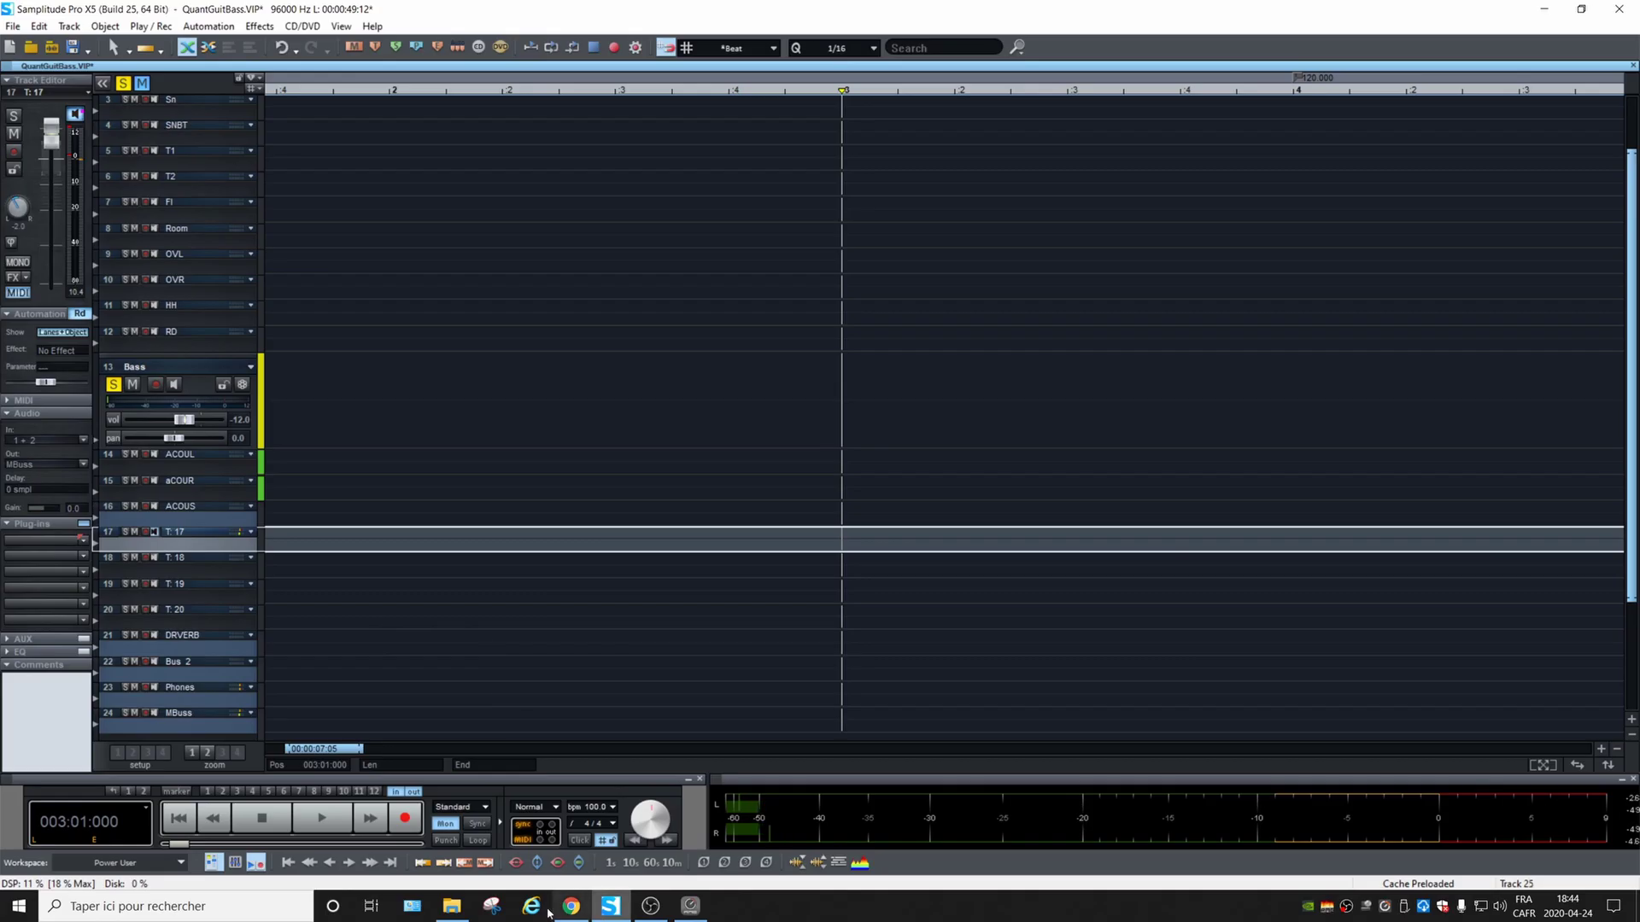
Step: Switch to Chrome and read the Convology XT Complete entry on the new features page
mouse_move(578, 913)
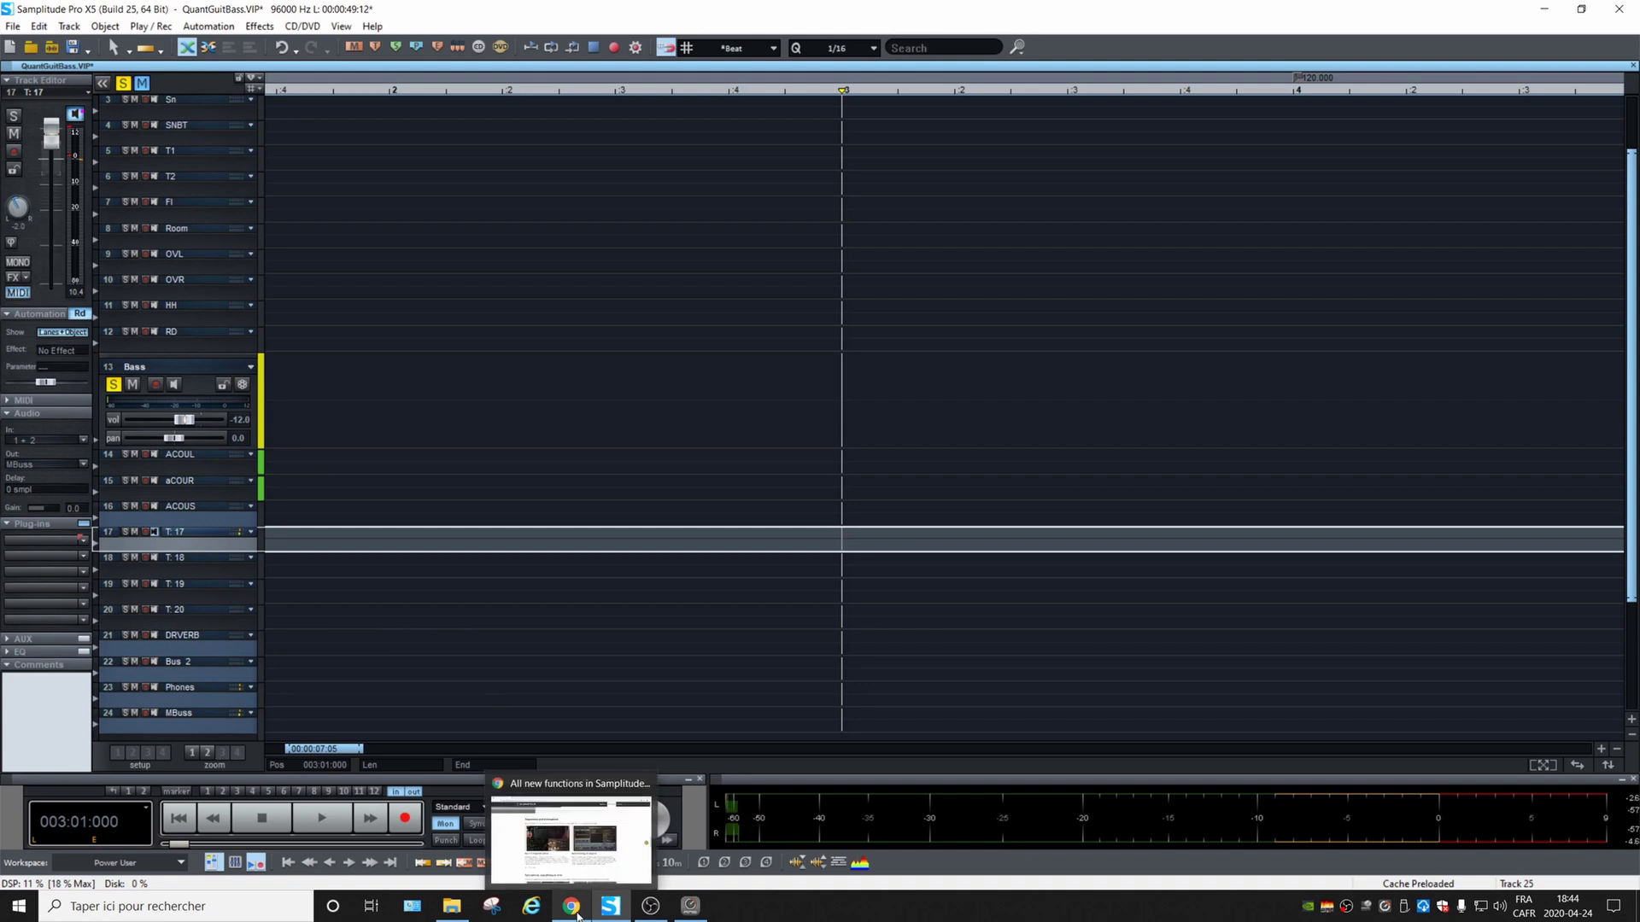
left_click(577, 913)
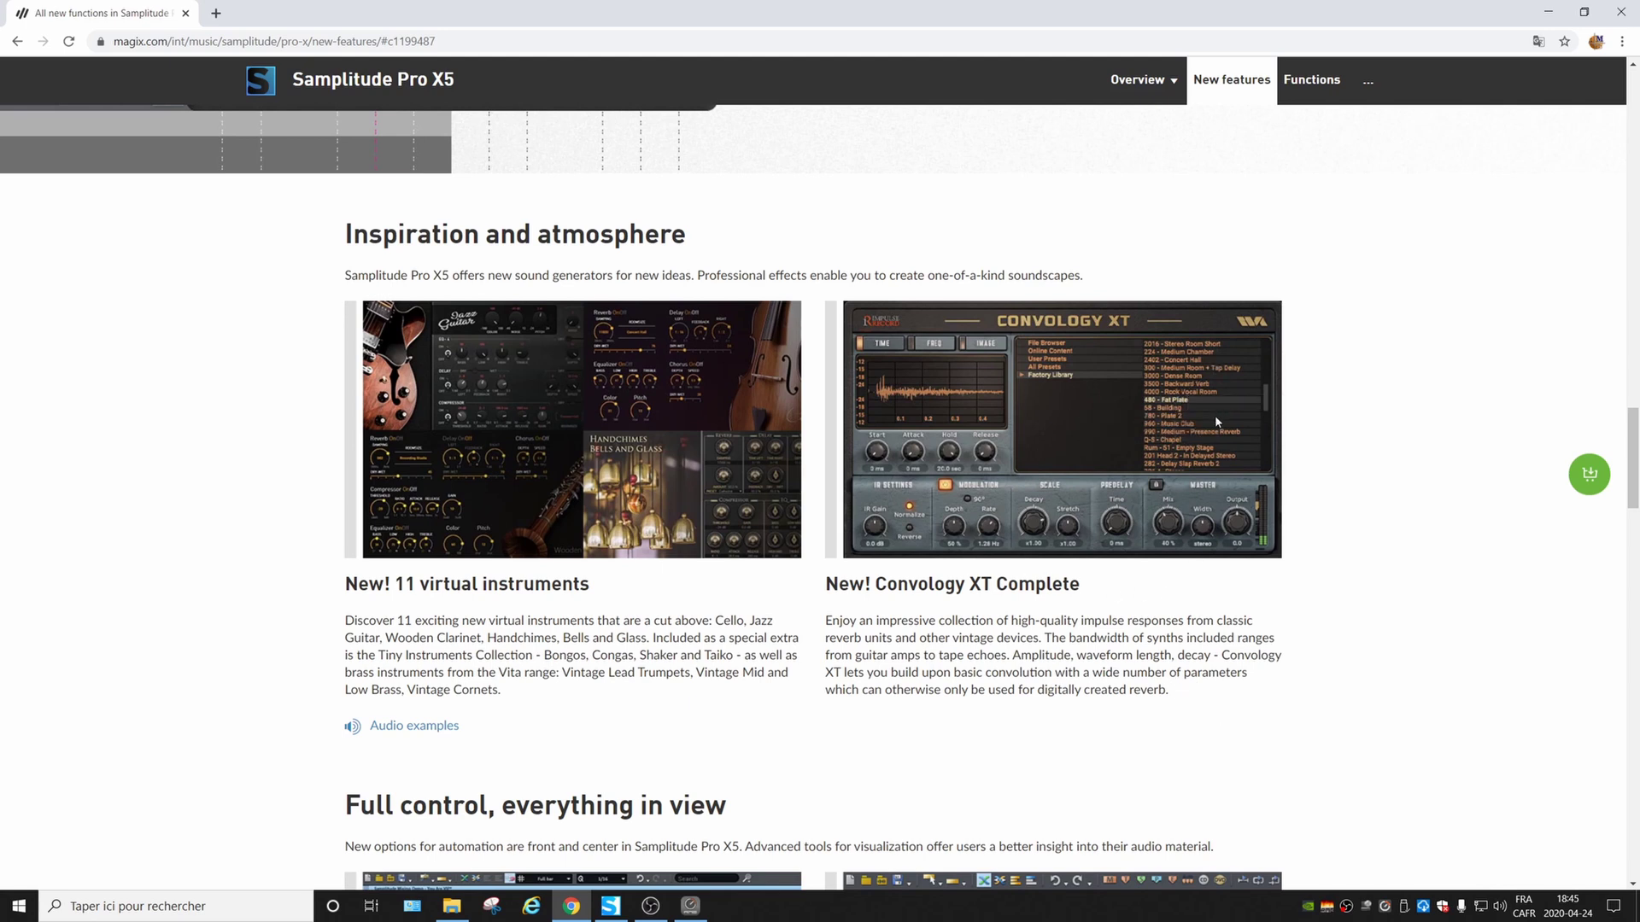
scroll(1217, 410, "down", 2)
scroll(1215, 415, "up", 2)
Step: Switch back to Samplitude, open the mixer and solo the ACOUS bus
left_click(610, 906)
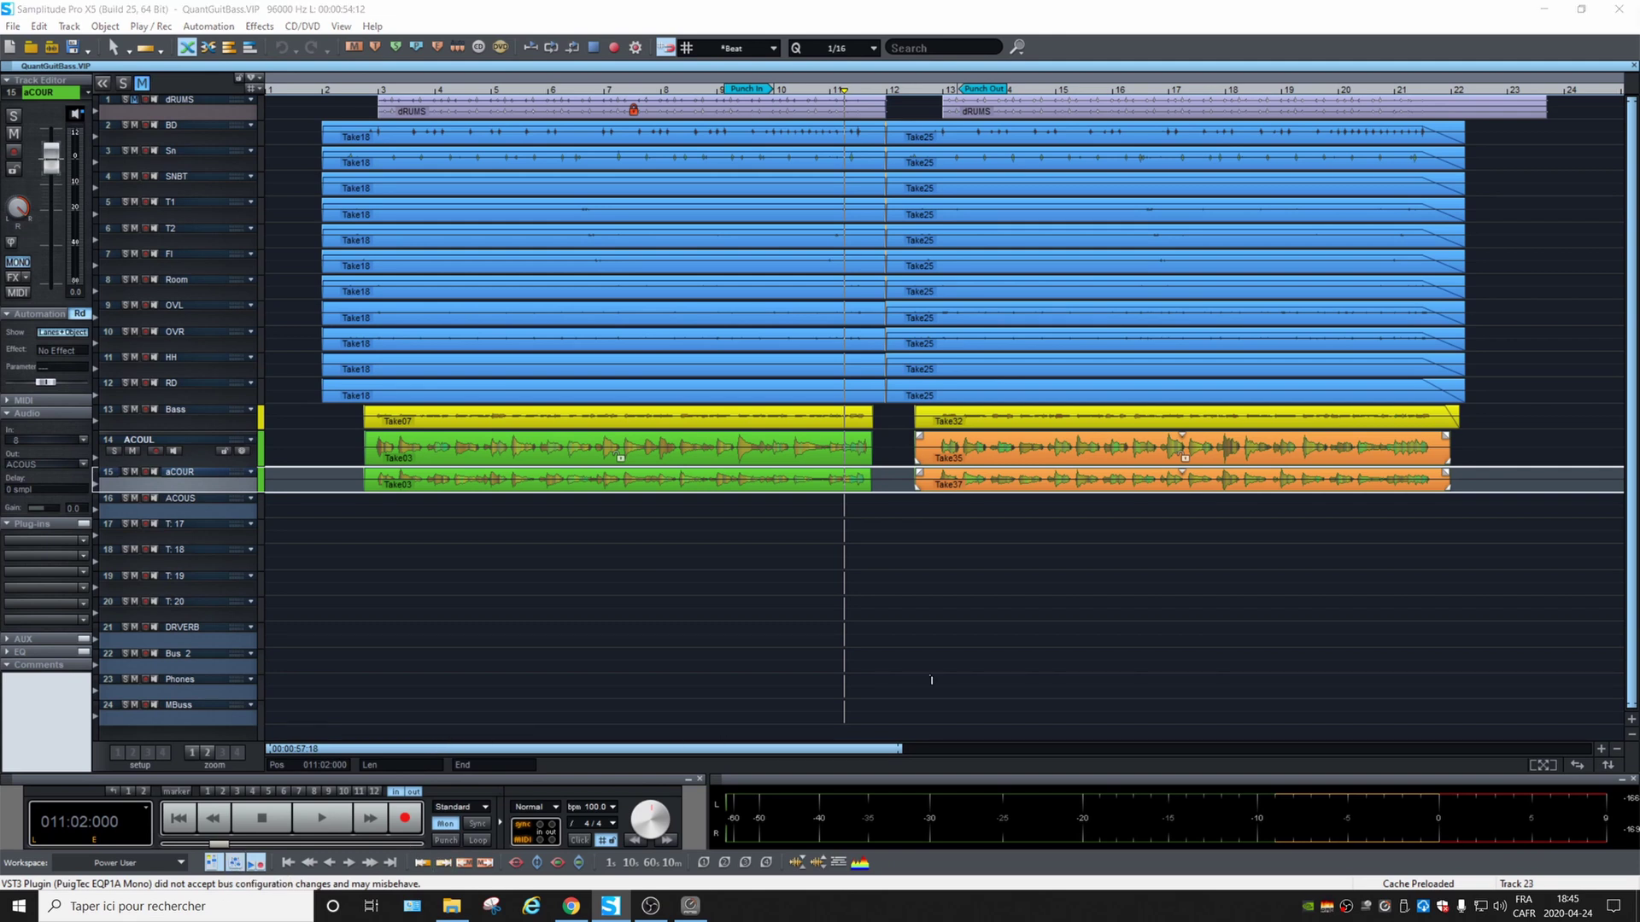
key("m")
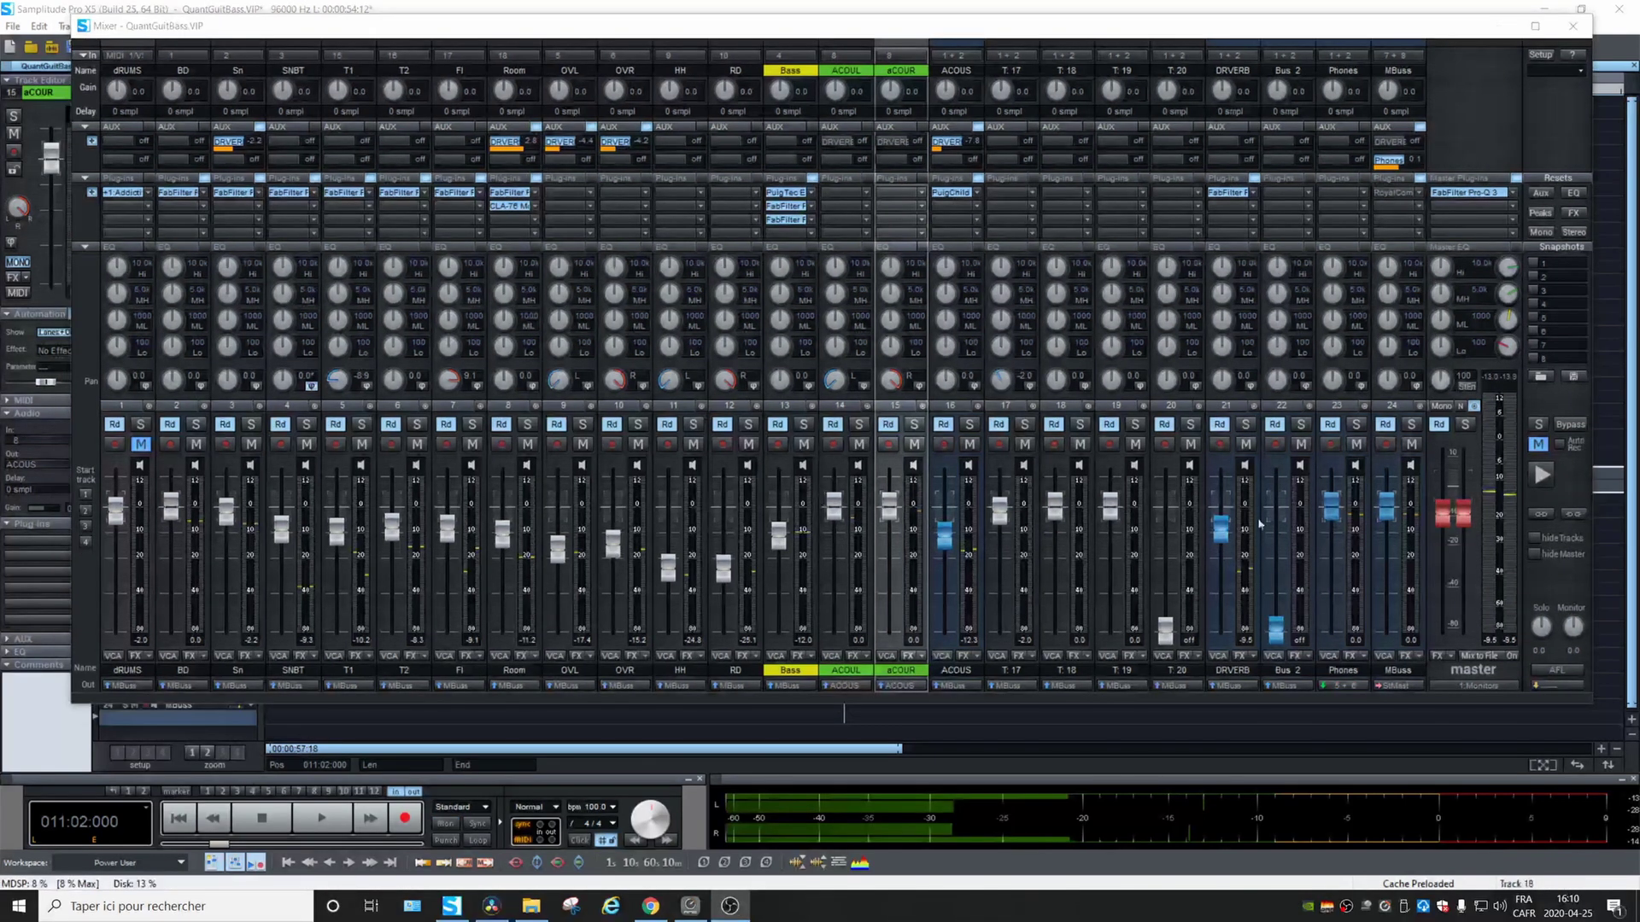
left_click(969, 425)
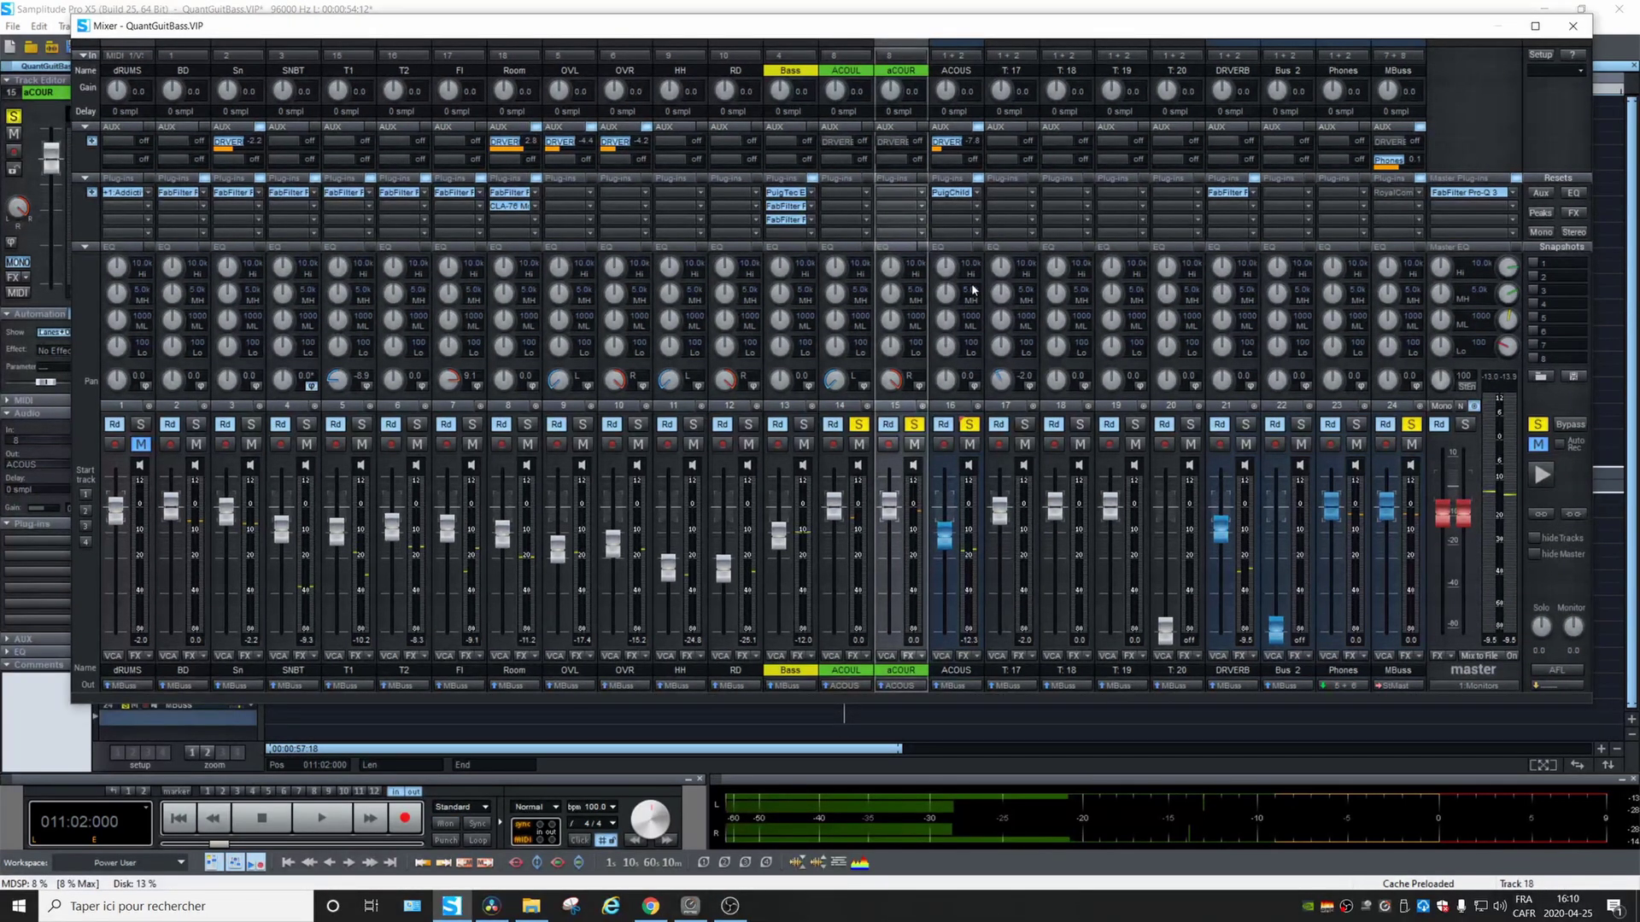
Step: Search the effect plug-ins for "con" and add Convology XT to a free slot on the ACOUS bus
left_click(977, 209)
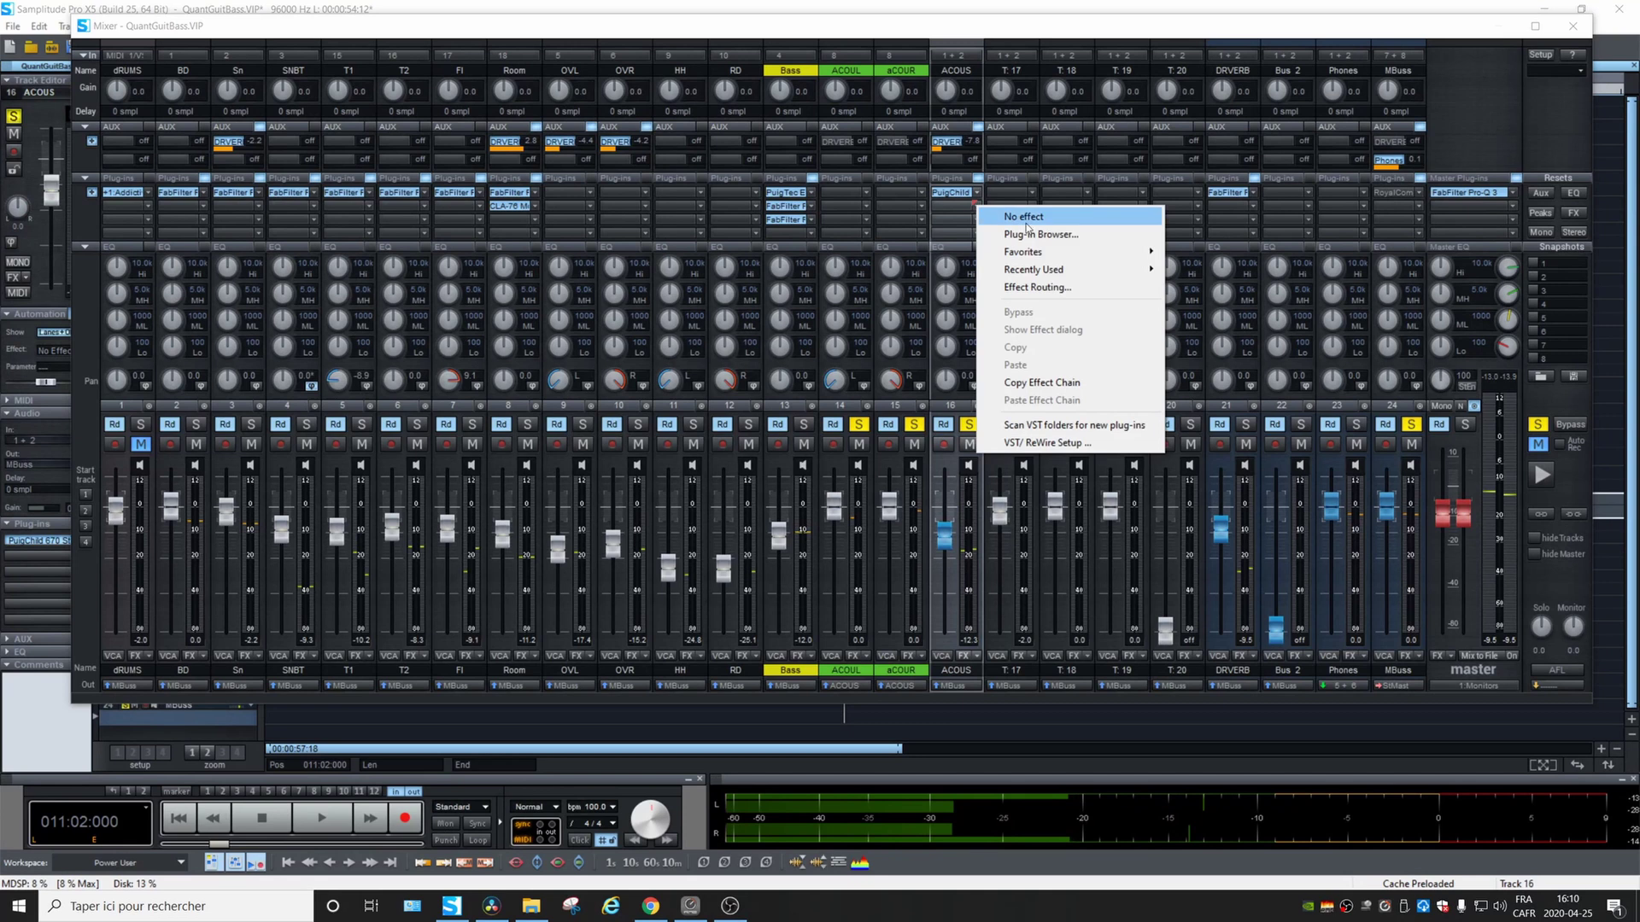
left_click(1077, 238)
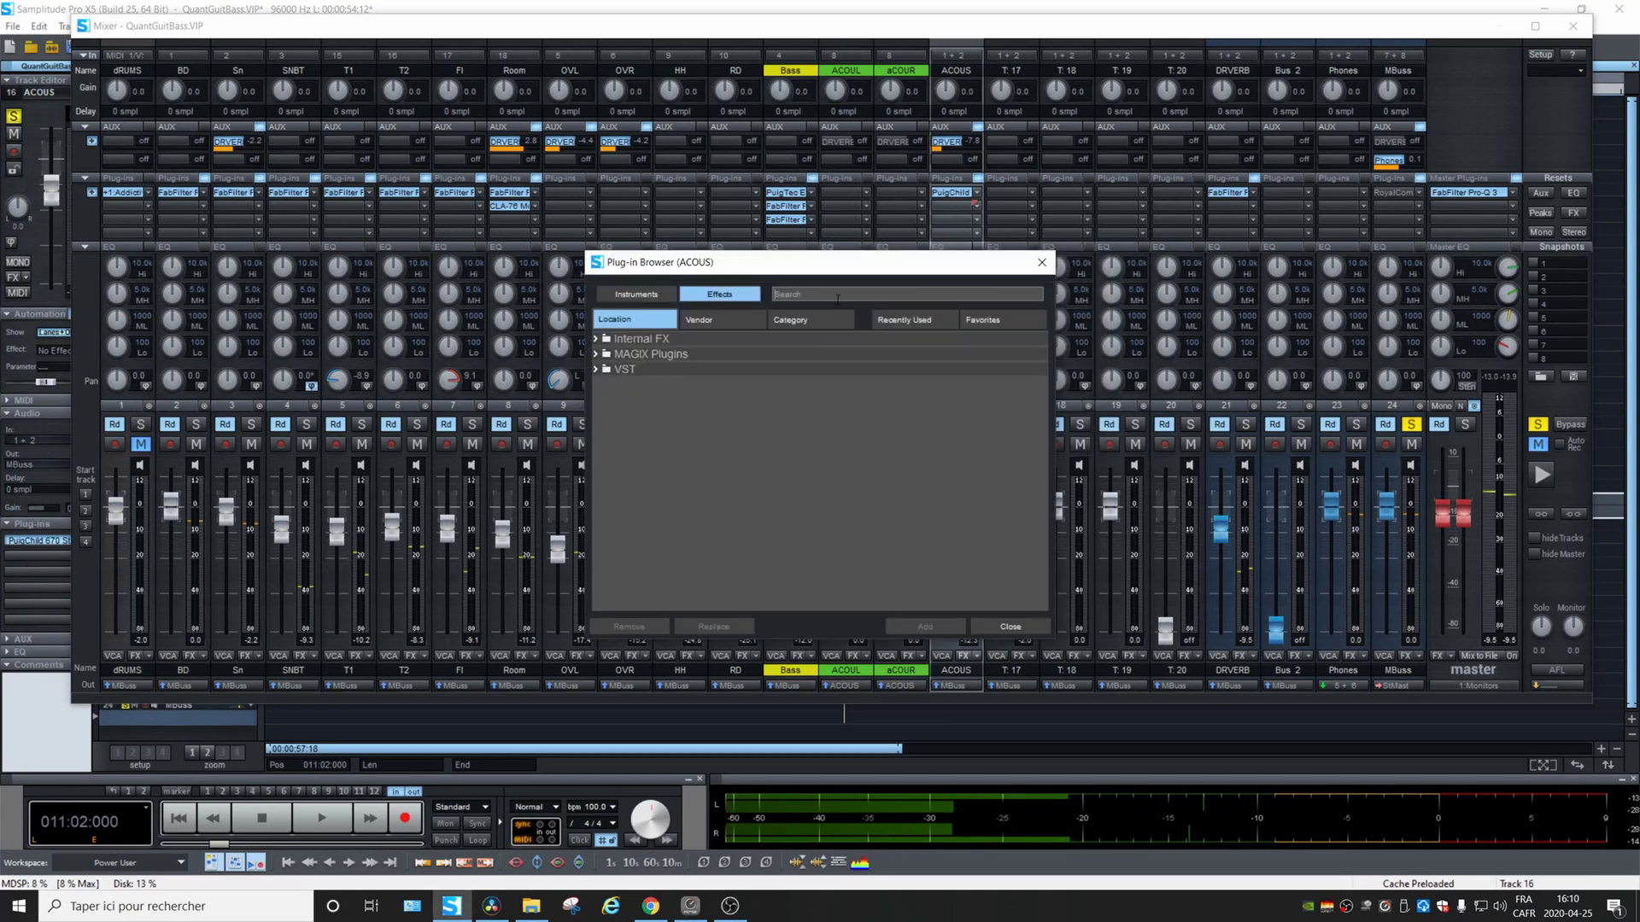
type("con")
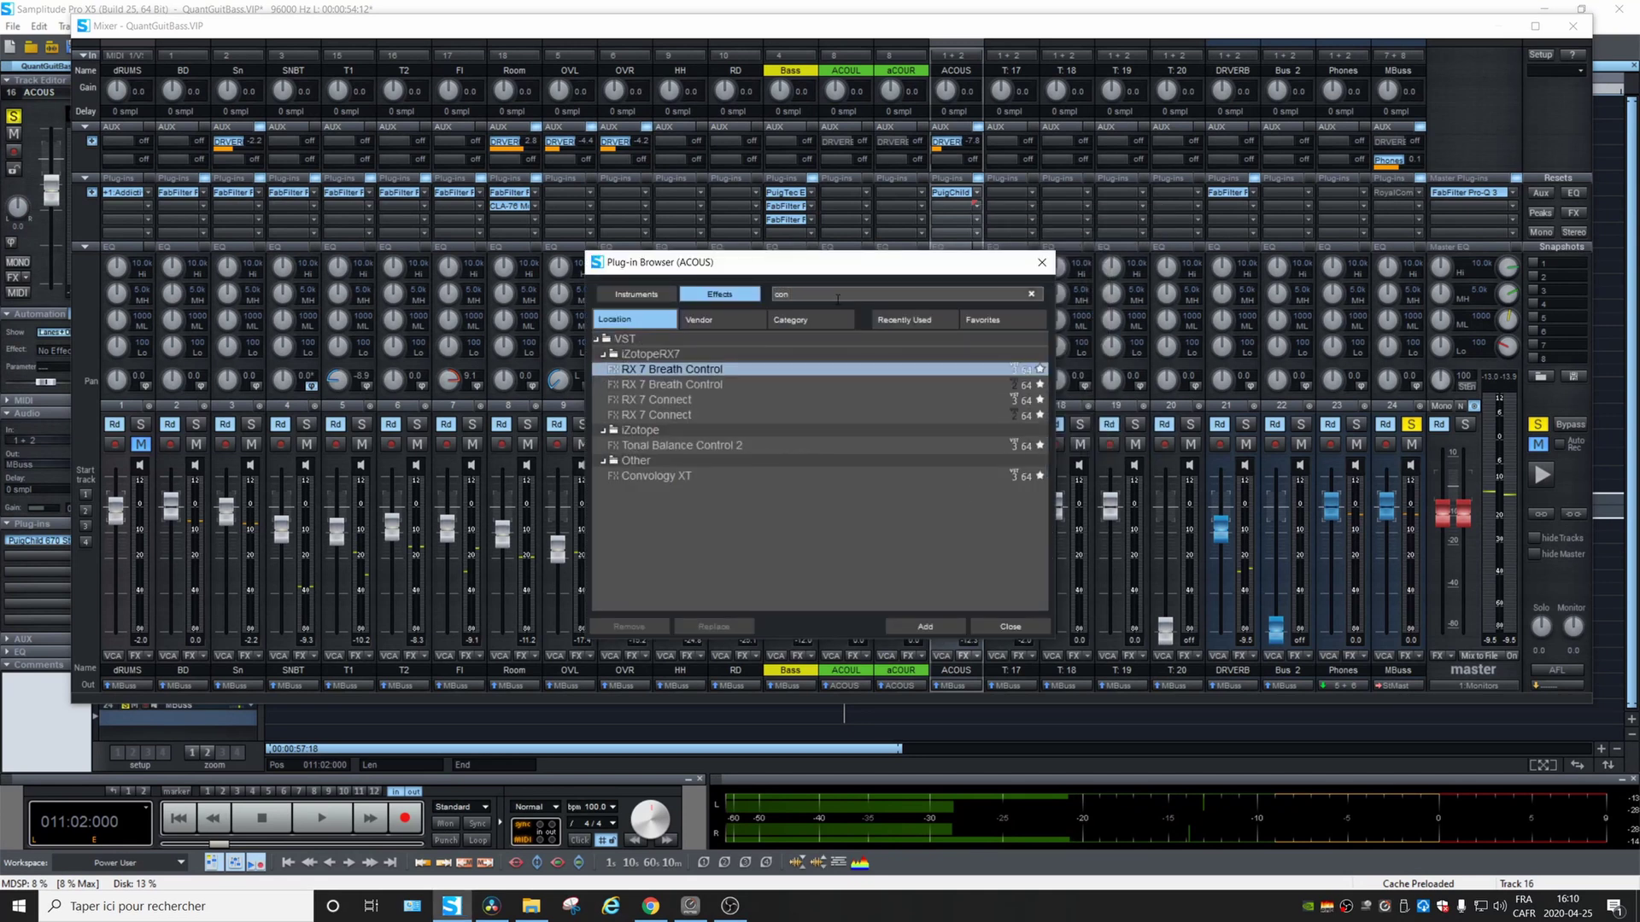
double_click(669, 476)
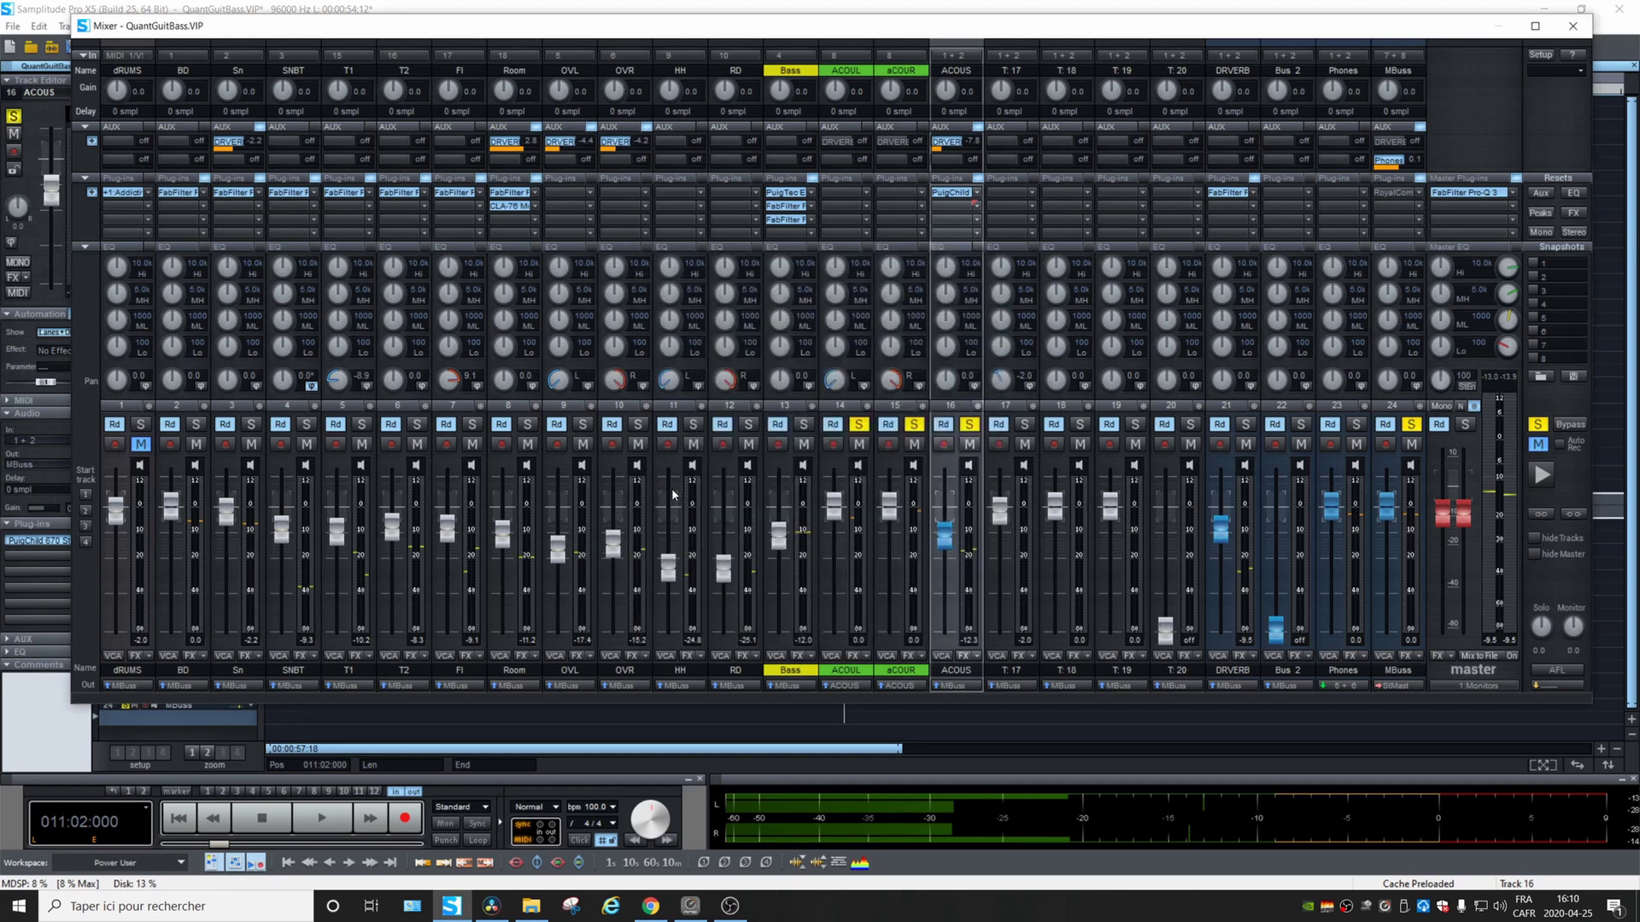
left_click_drag(954, 422, 896, 236)
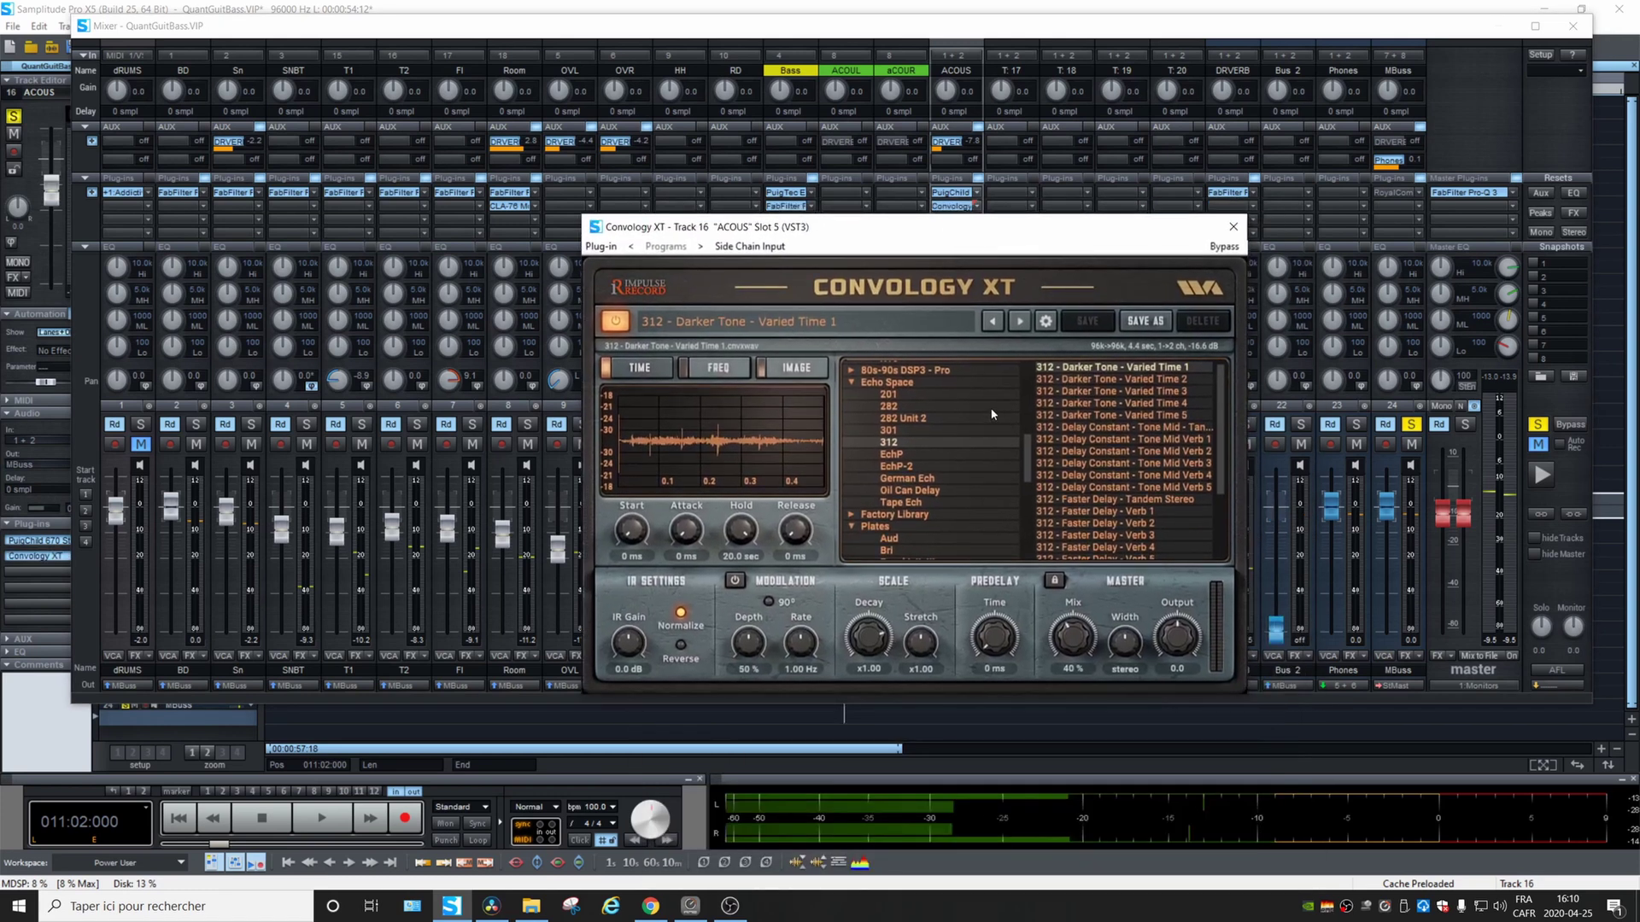
Step: Load the D2000 - Church 2.7 Second impulse response from the 80s-90s DSP2 - Classic folder in Convology XT
scroll(991, 428, "up", 6)
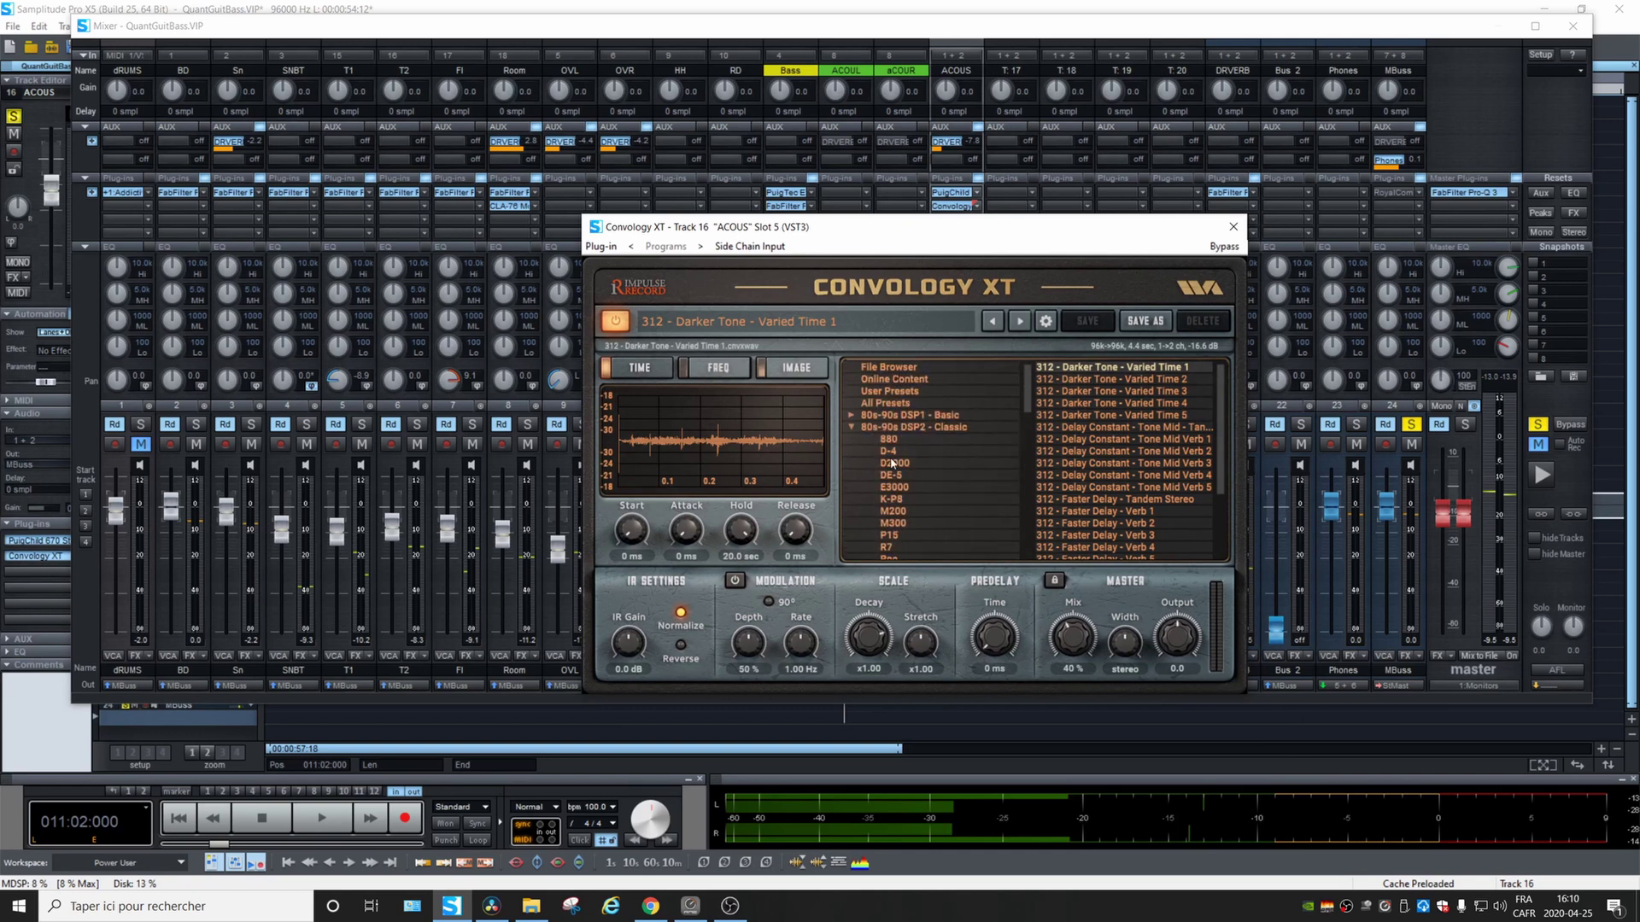
left_click(918, 466)
left_click(1129, 404)
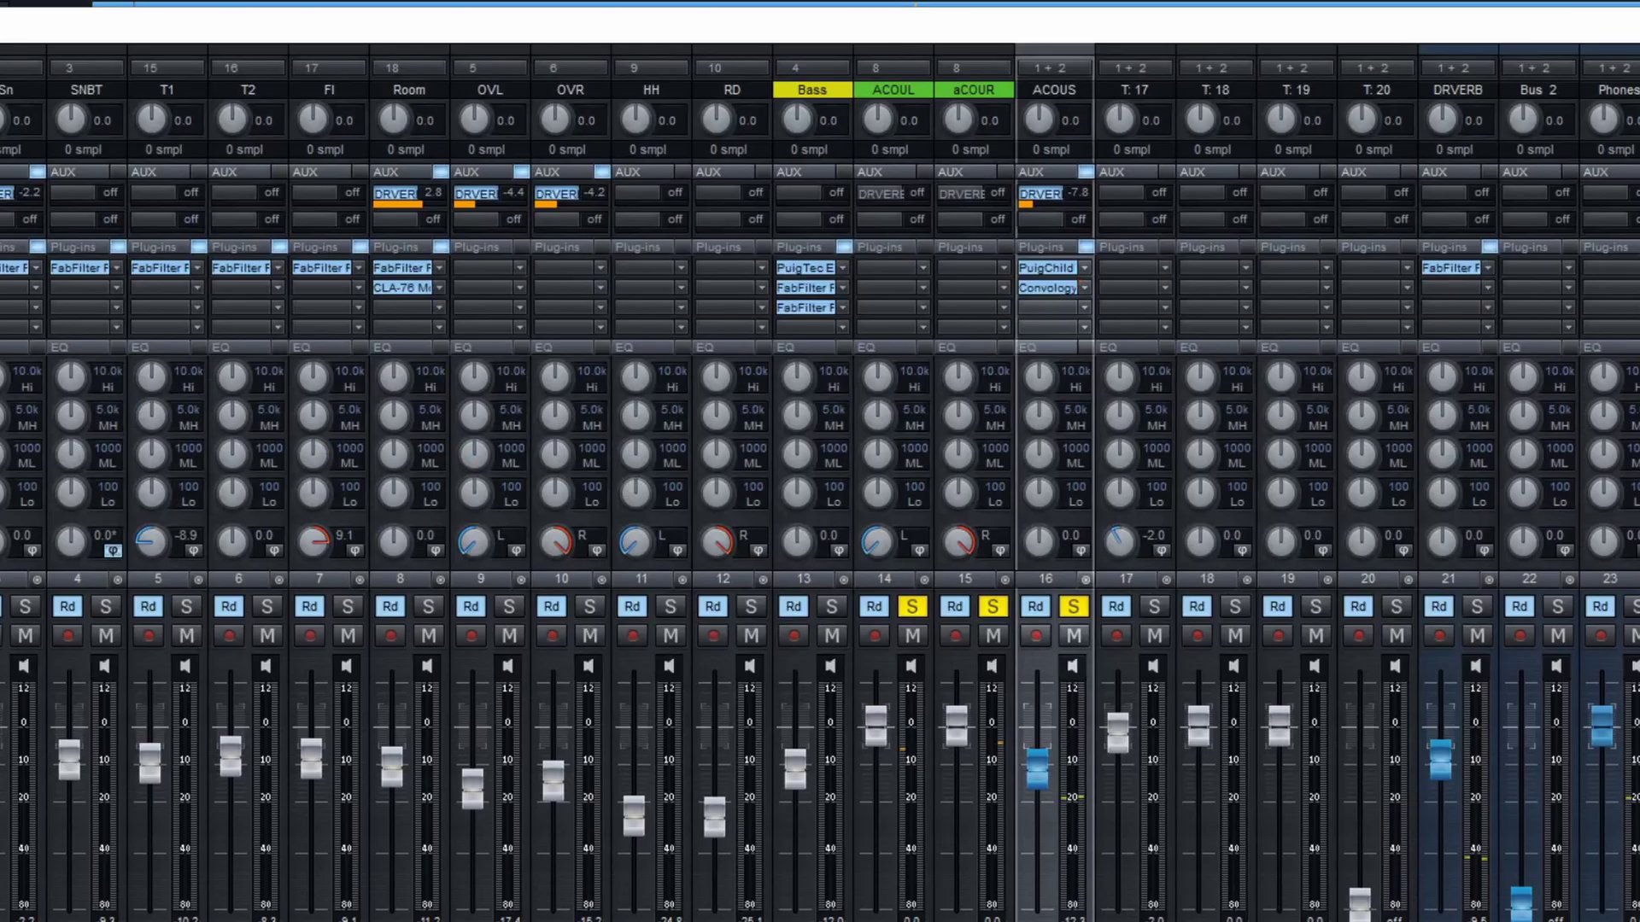
Step: Start playback and set Convology XT's mix to 28% and its predelay to 40 ms
key("space")
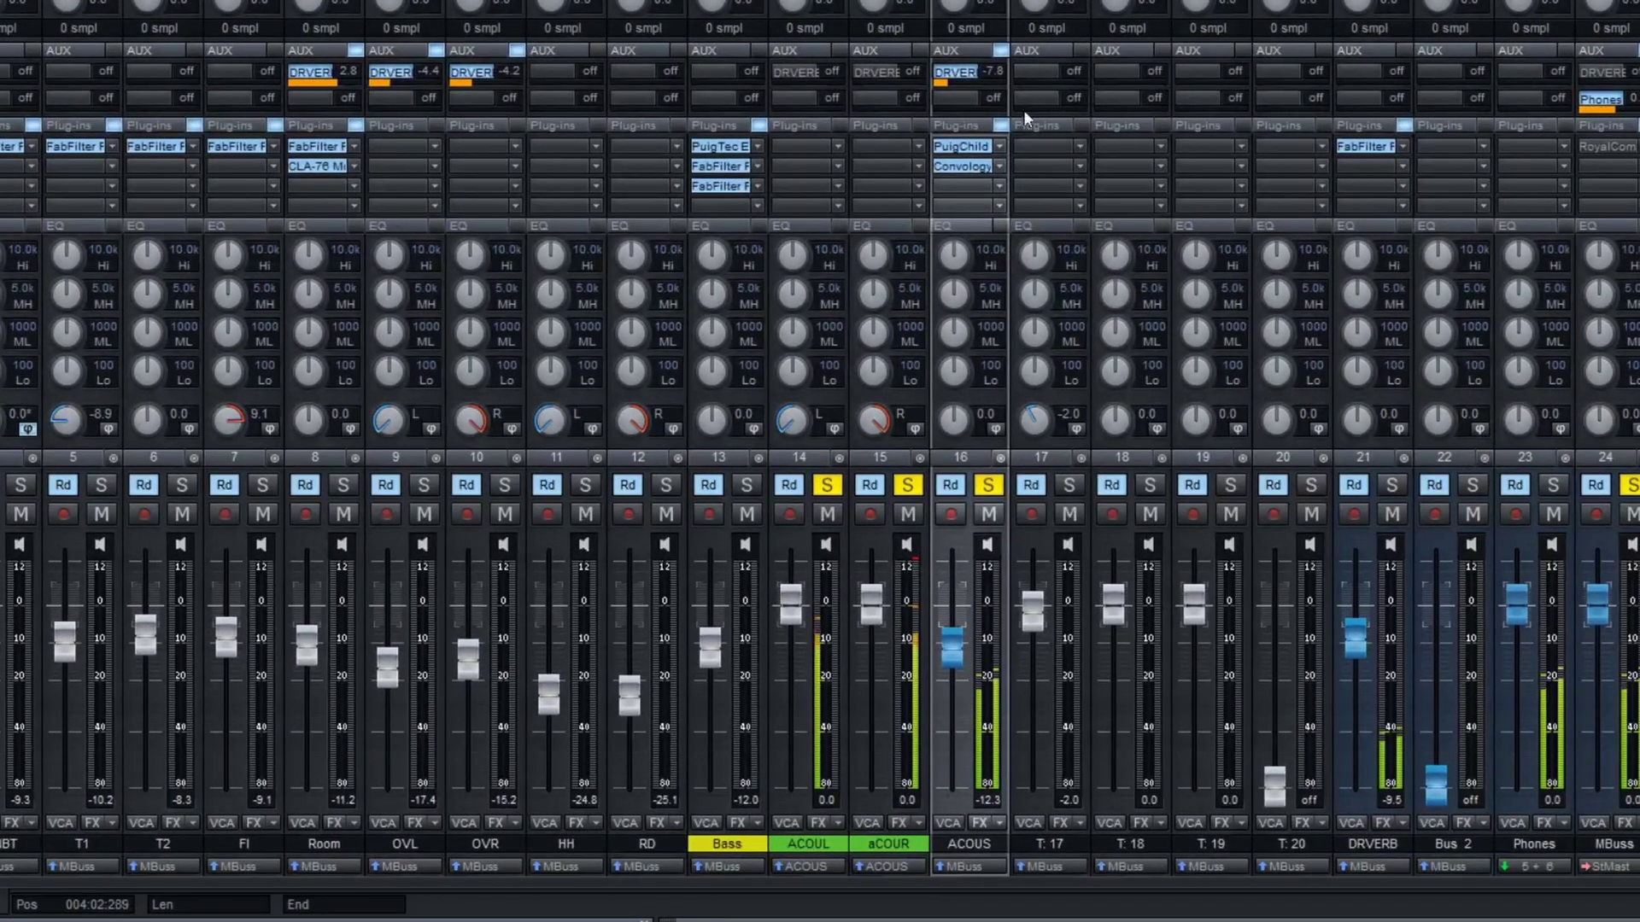
left_click(963, 165)
left_click_drag(1197, 711, 1180, 751)
left_click_drag(1070, 734, 1058, 716)
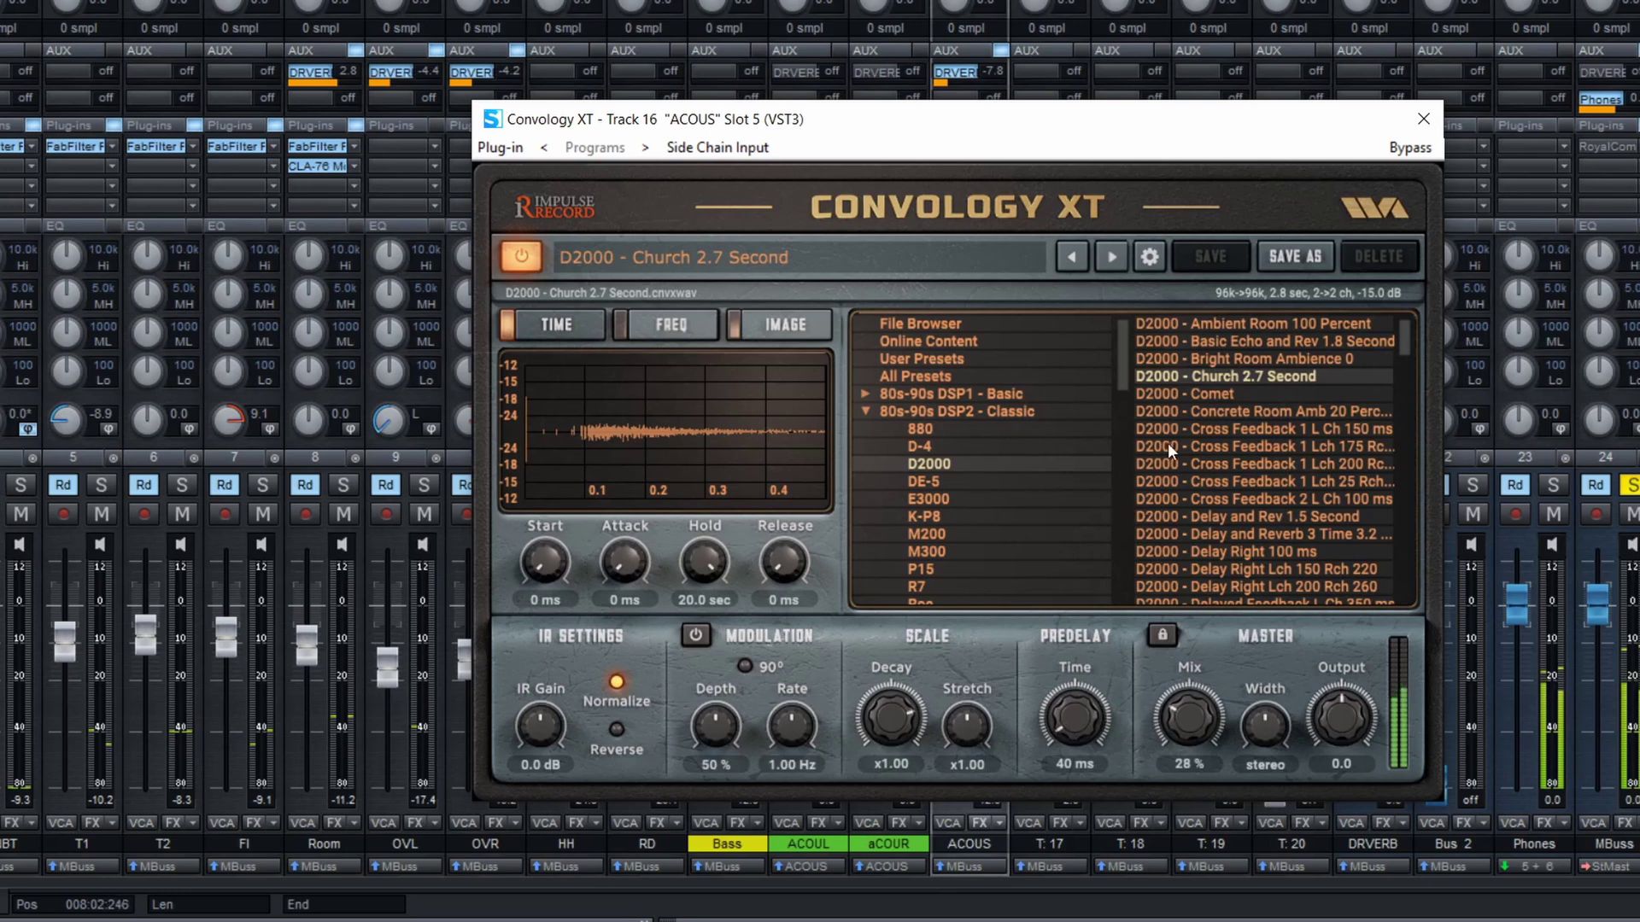
Step: Audition the D2000 - Ambient Room 100 Percent and D2000 - Huge Vocal Plate 3 Second impulse responses
left_click(1280, 322)
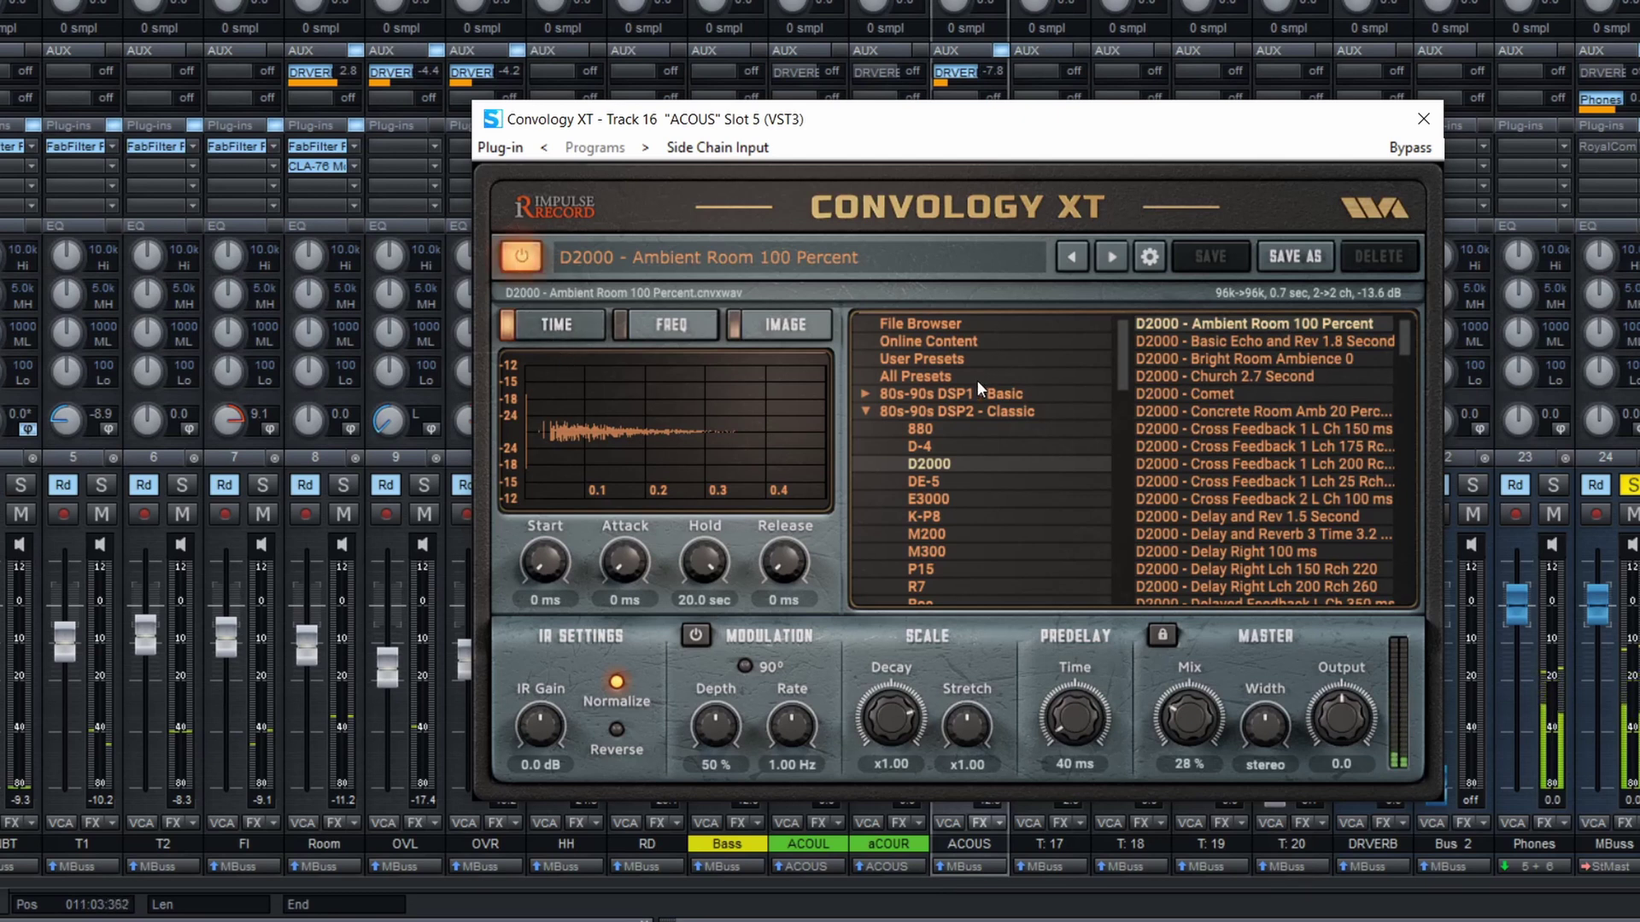
scroll(1308, 532, "down", 3)
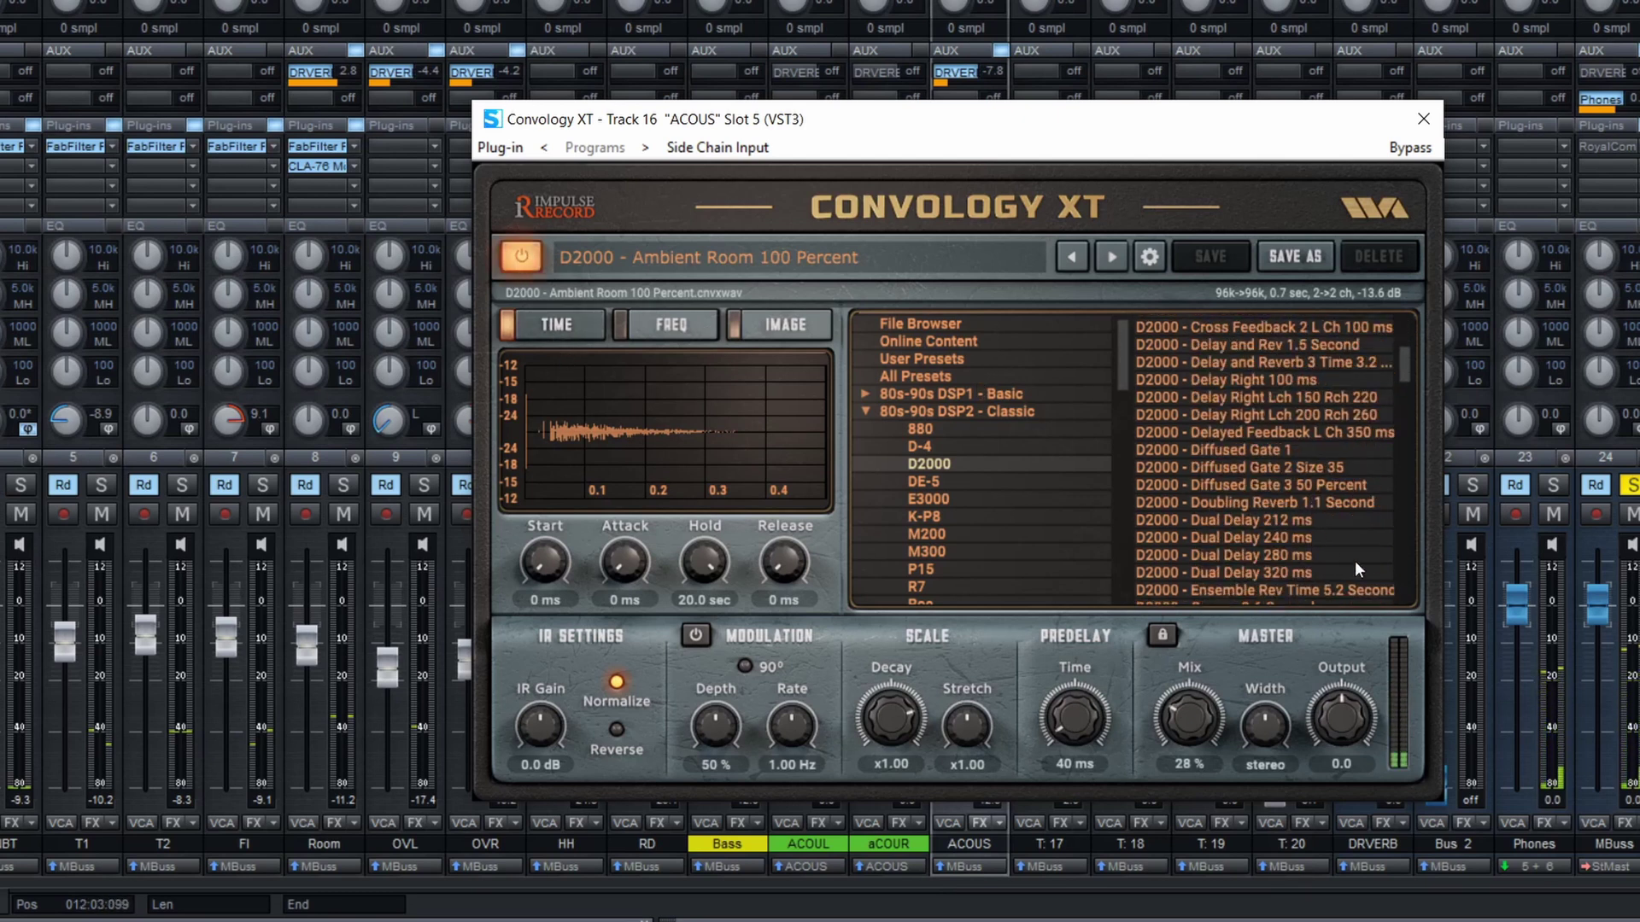
scroll(1360, 574, "down", 5)
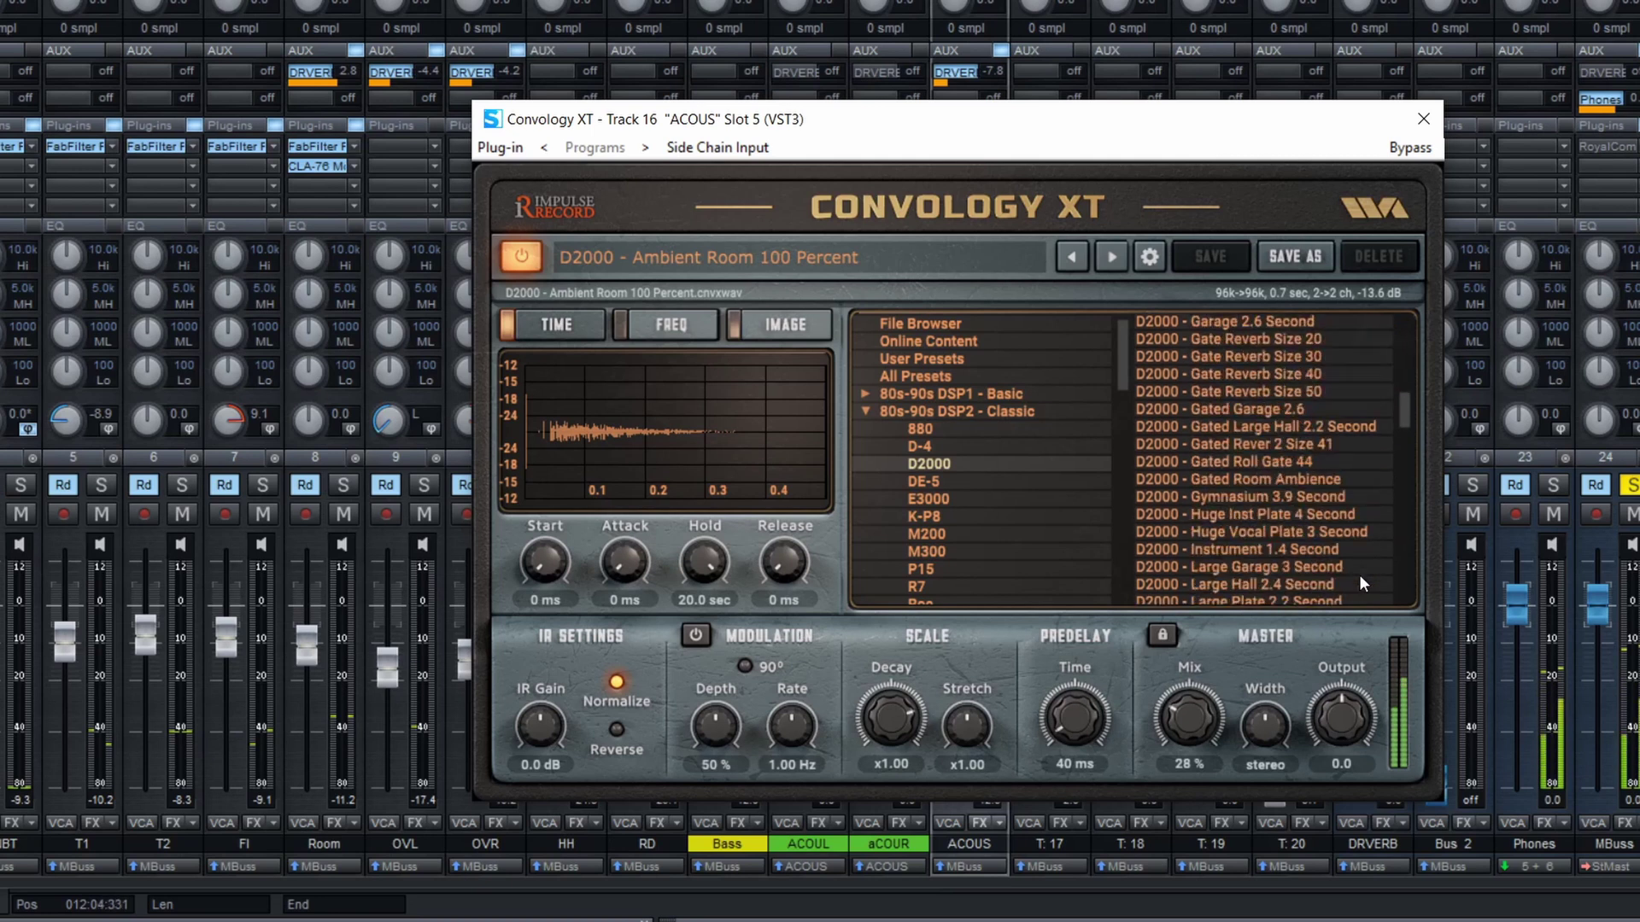
left_click(1268, 531)
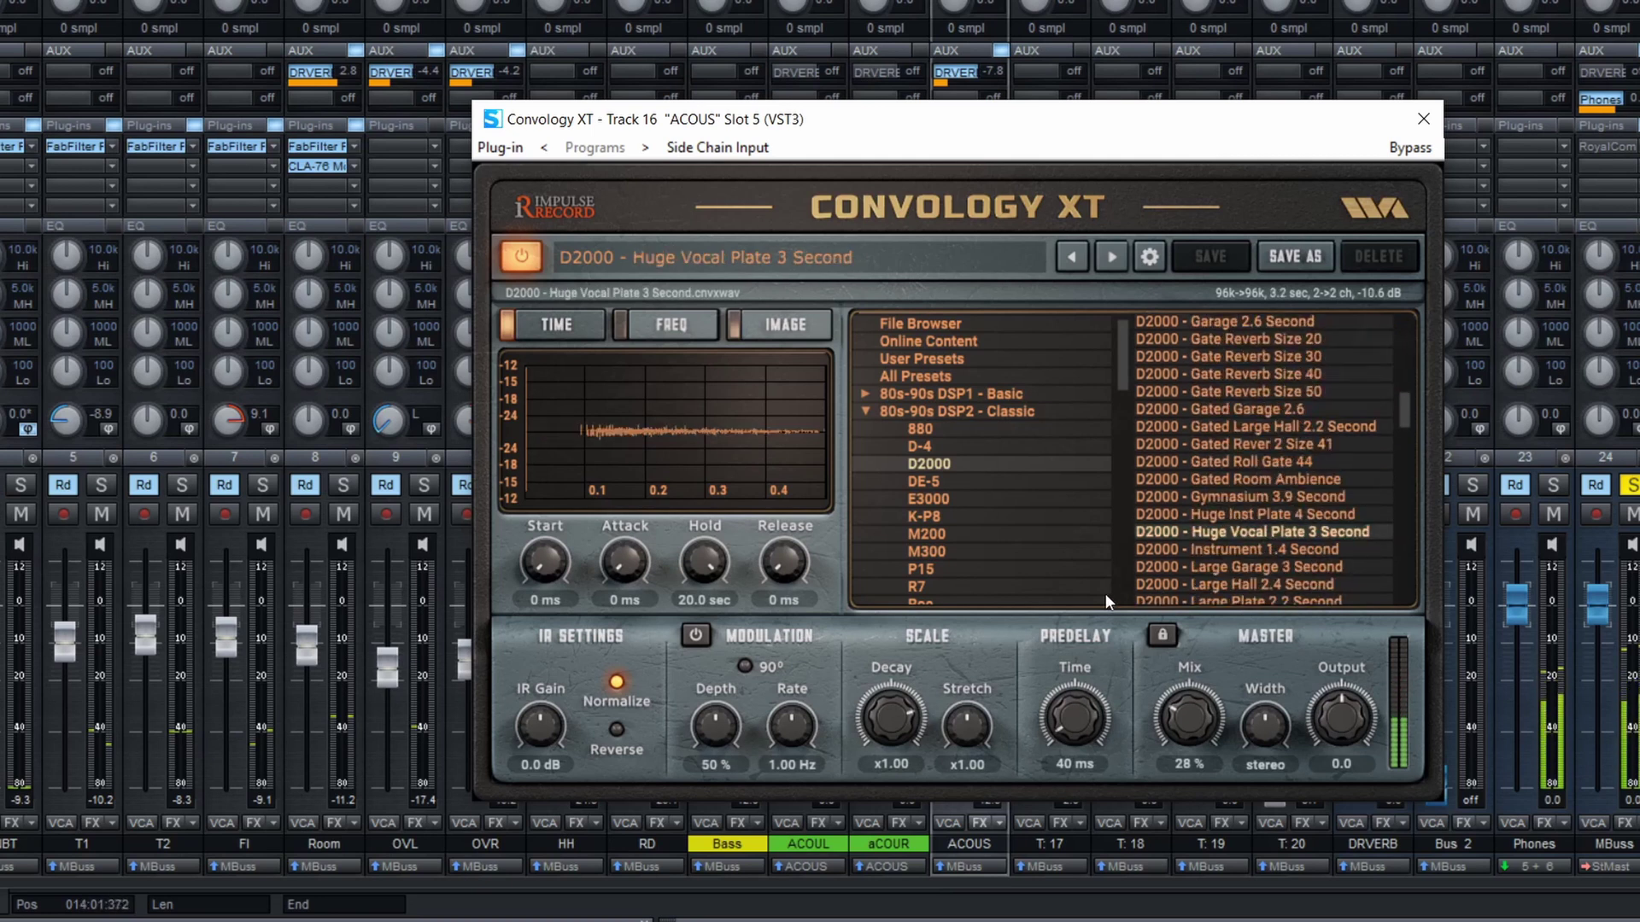
Step: Lower the two reverb EQ points around 200 to 400 Hz, and view the modelled hardware's picture before returning to the time view
left_click(670, 325)
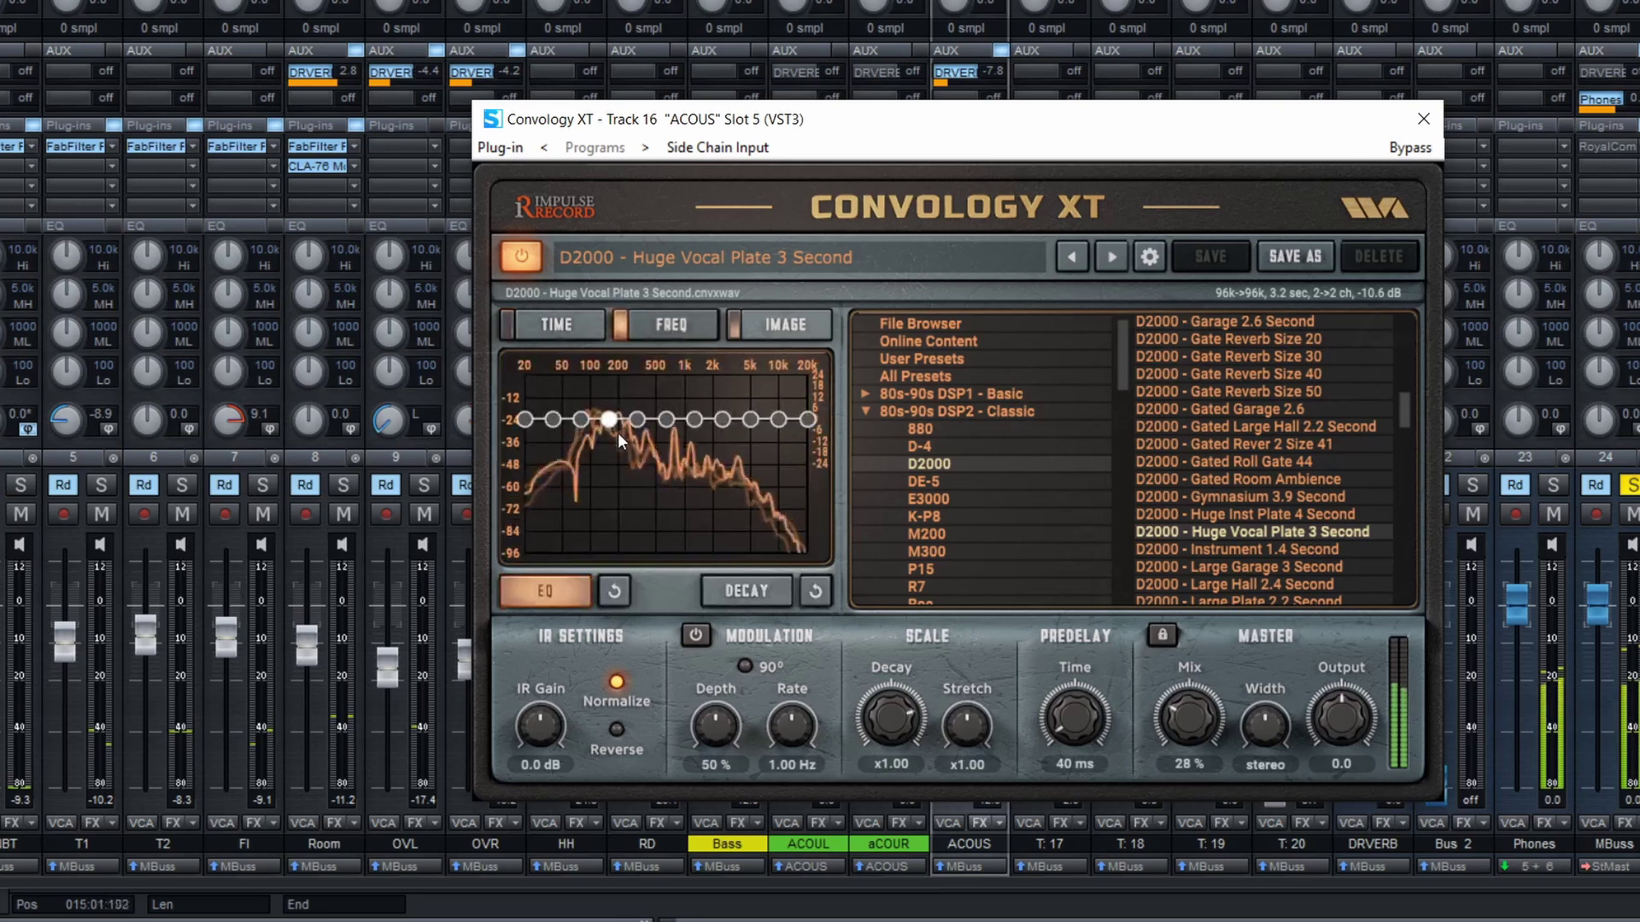
left_click_drag(609, 420, 638, 442)
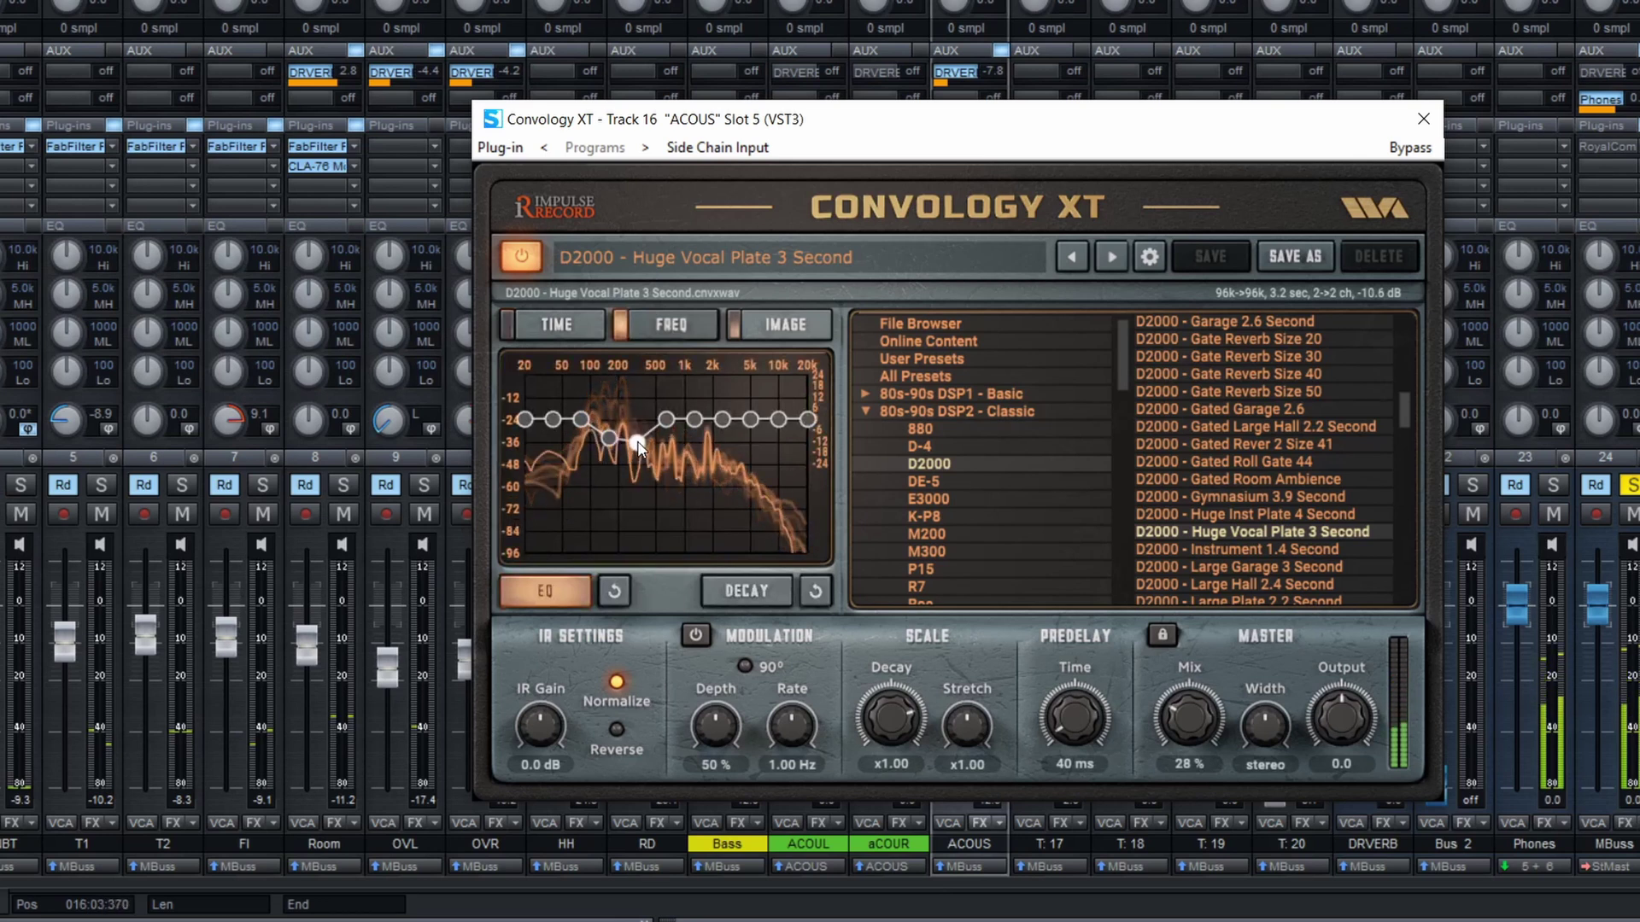
left_click(795, 327)
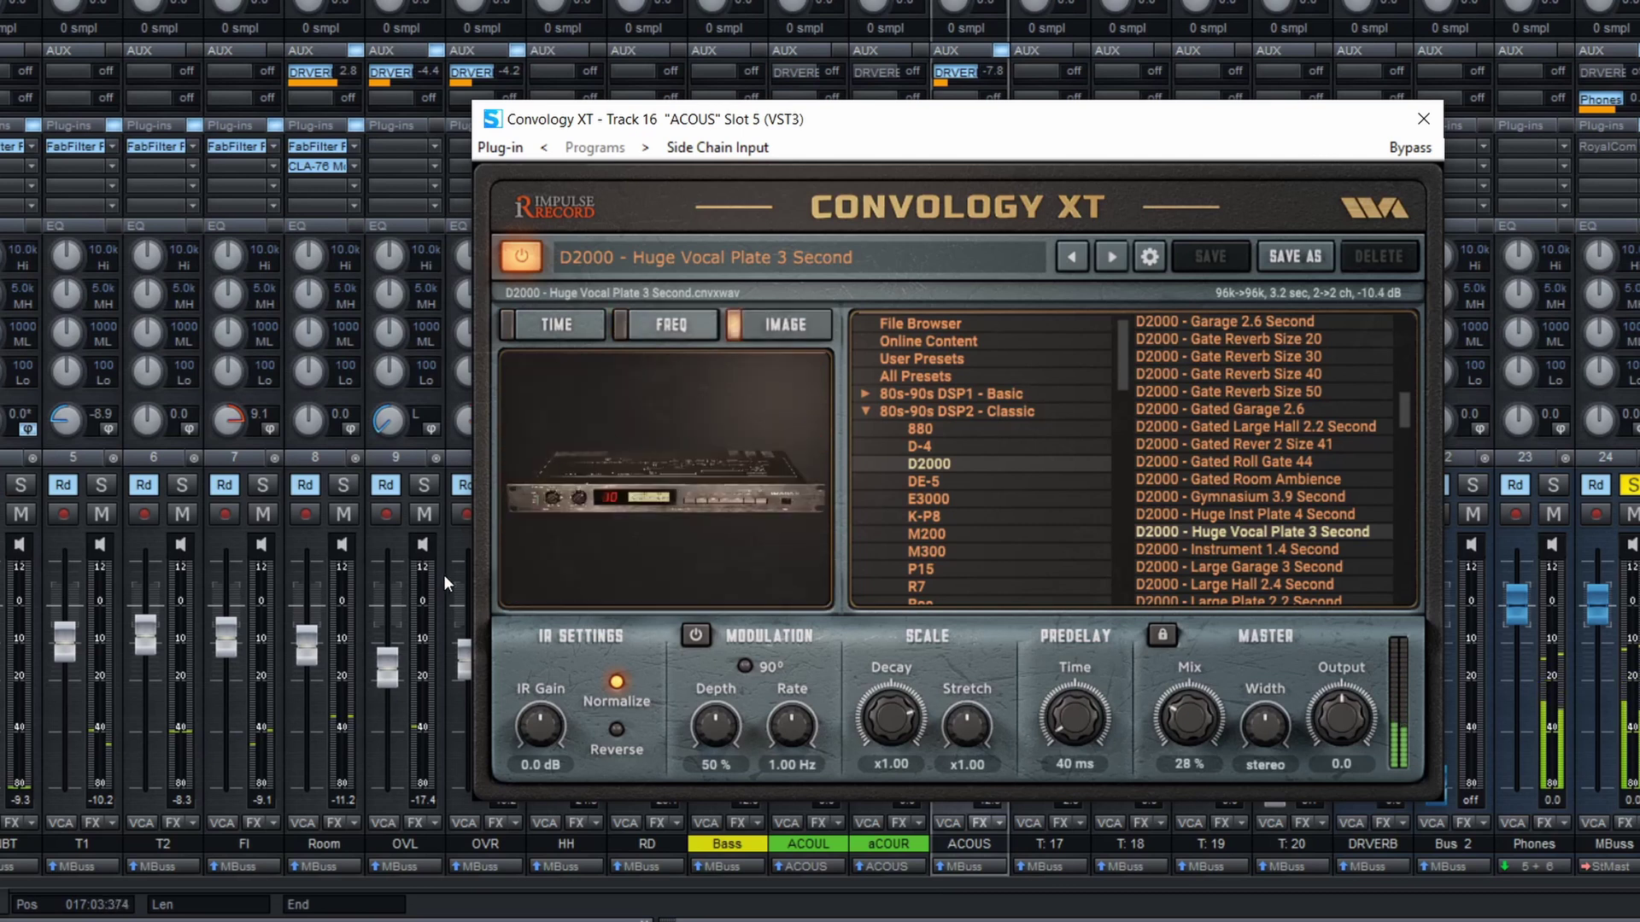
left_click(542, 325)
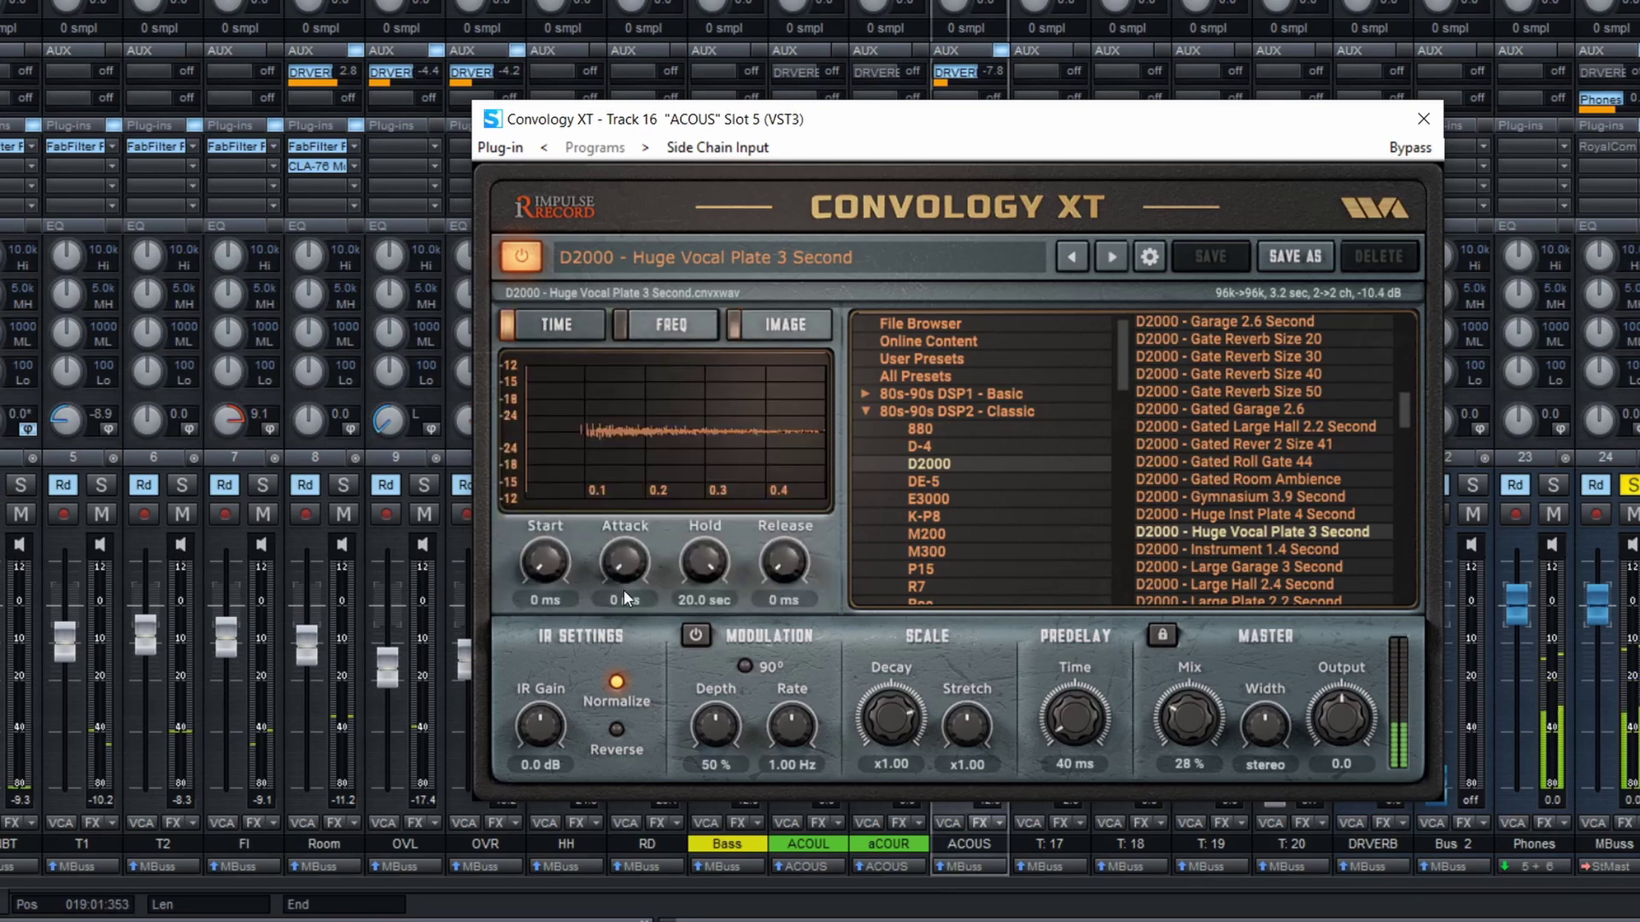
Step: Load the M300 - Ambience impulse response from the 80s-90s DSP2 - Classic folder
scroll(1038, 533, "down", 6)
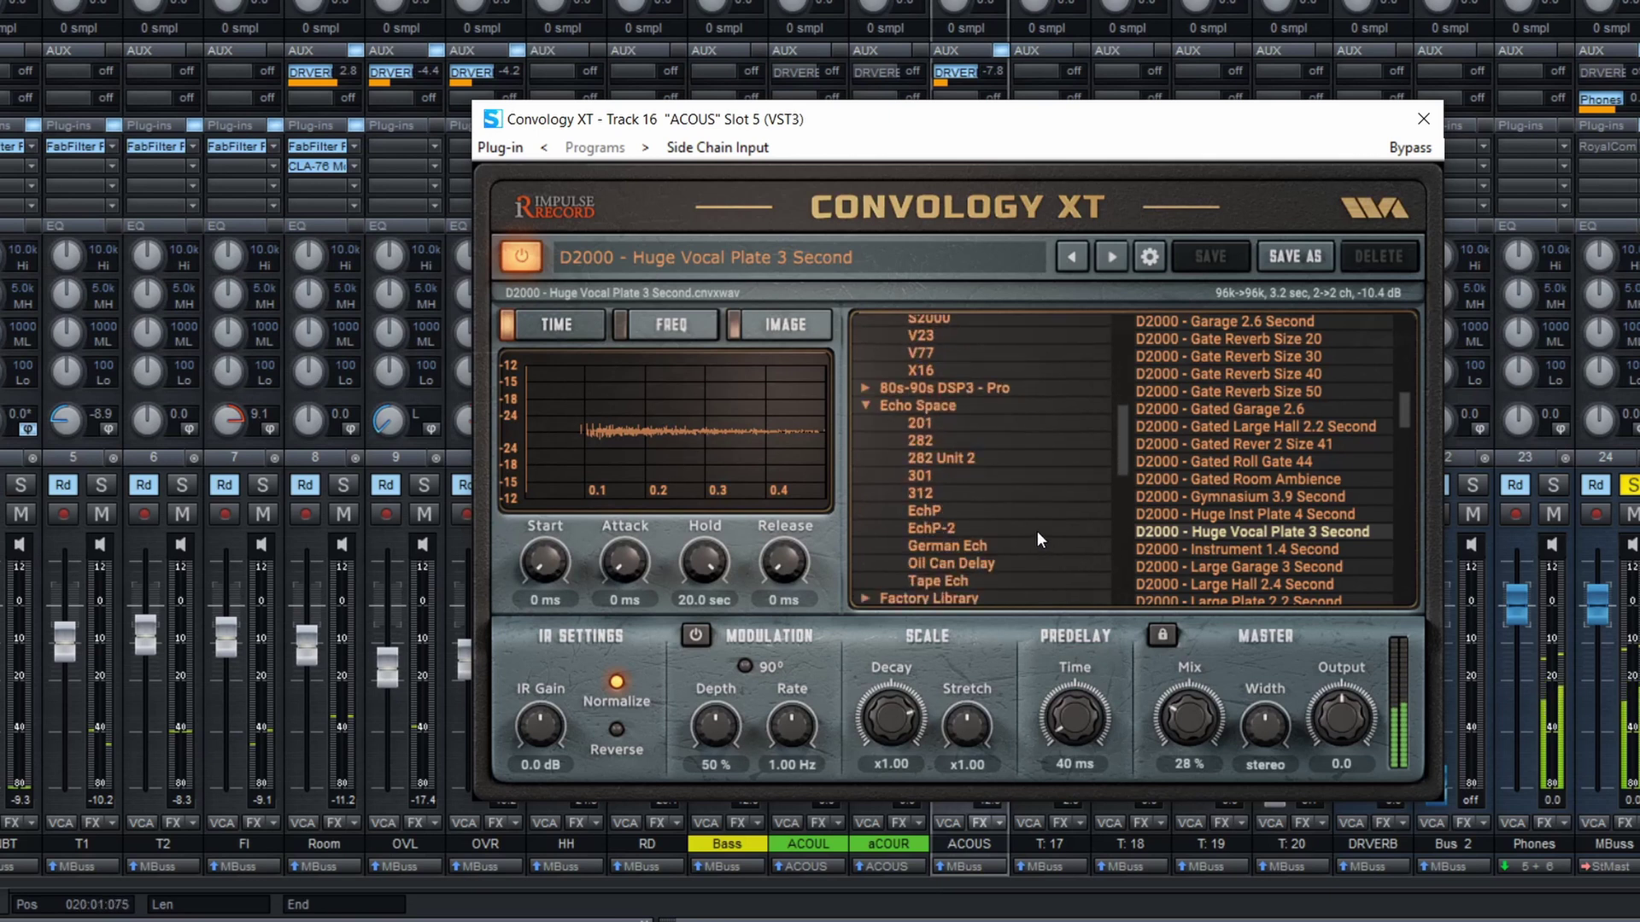
scroll(1038, 531, "up", 3)
left_click(936, 427)
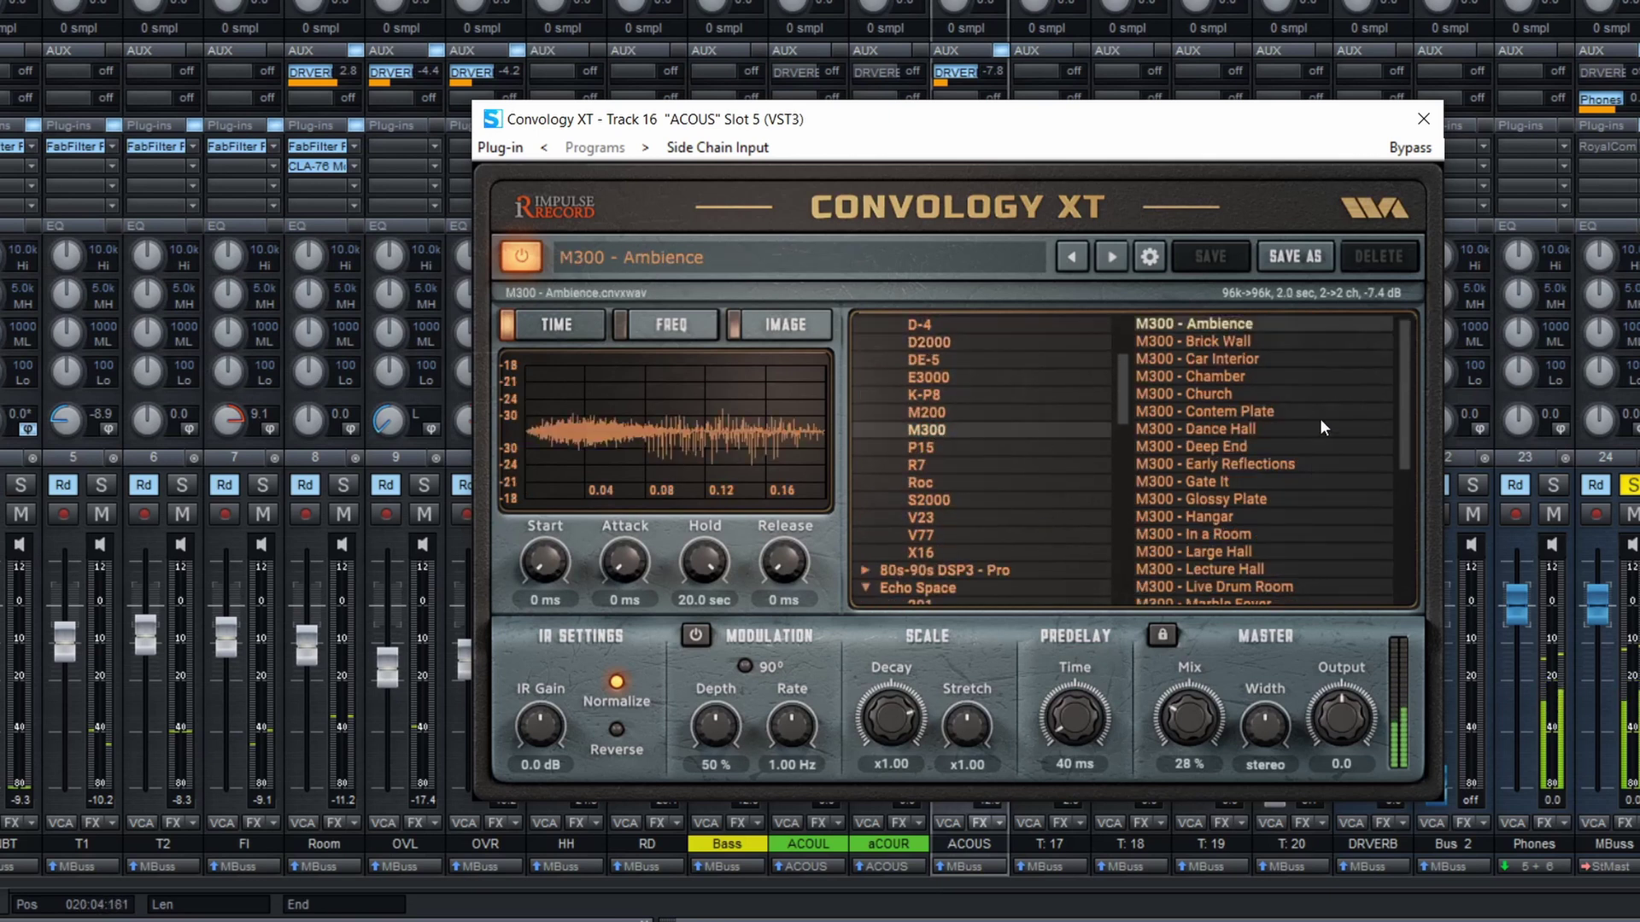
Step: Set the mix to 36% while auditioning M300 Contem Plate, Large Hall and Brick Wall, plus S2000 Hall RT .8 Second and RT 7.9 Seconds
left_click(1240, 412)
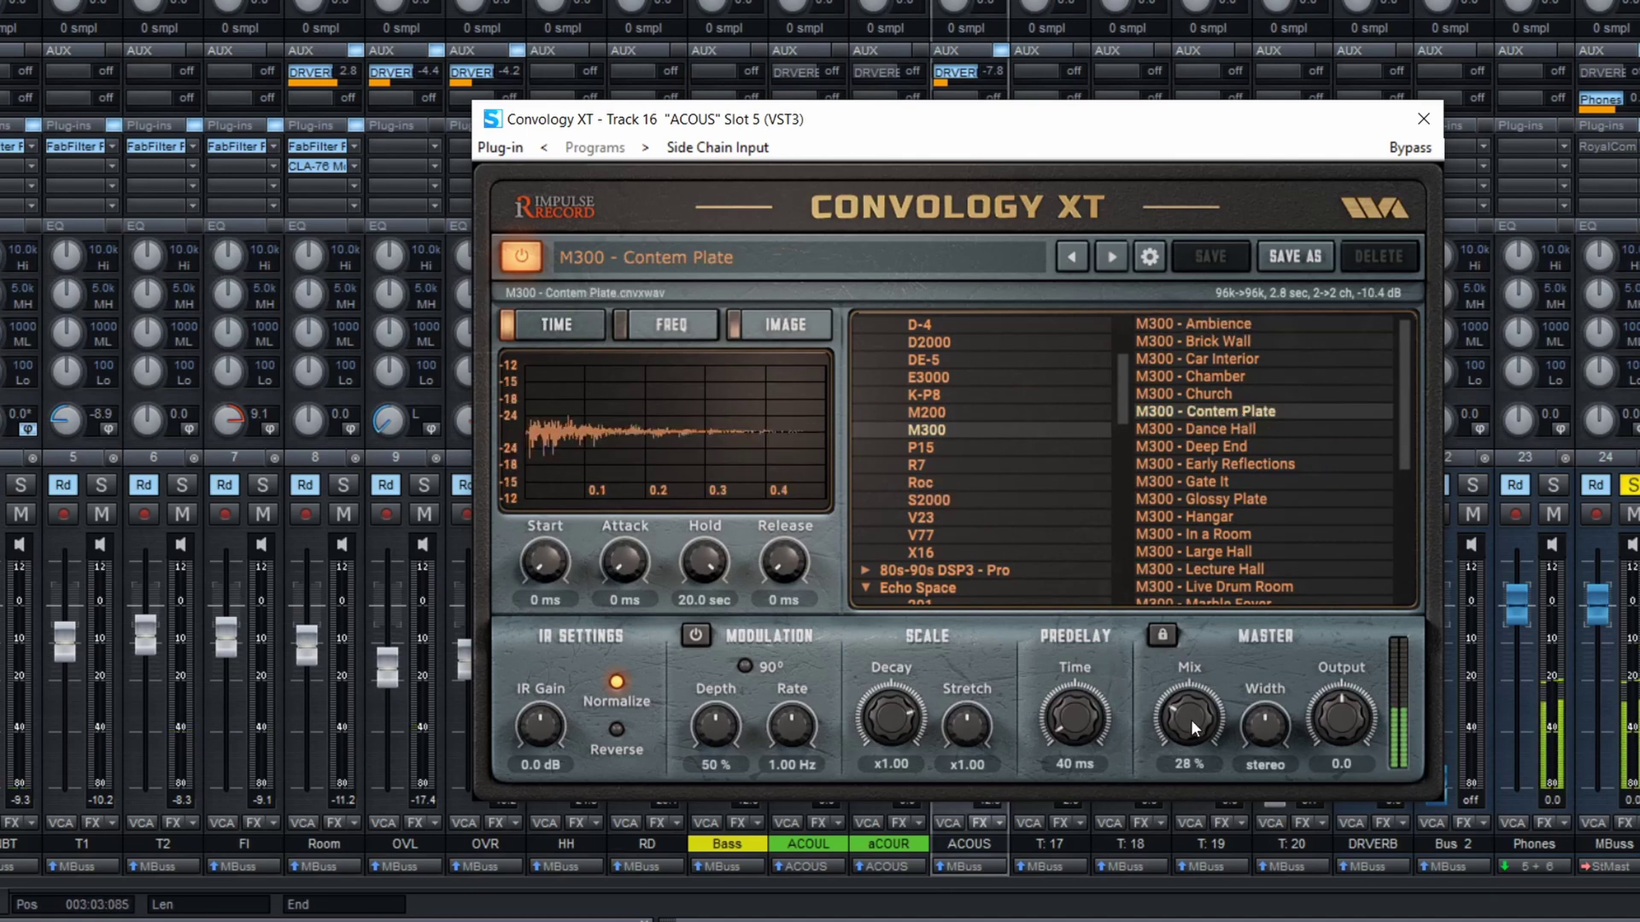
left_click_drag(1180, 690, 1180, 701)
left_click(1243, 551)
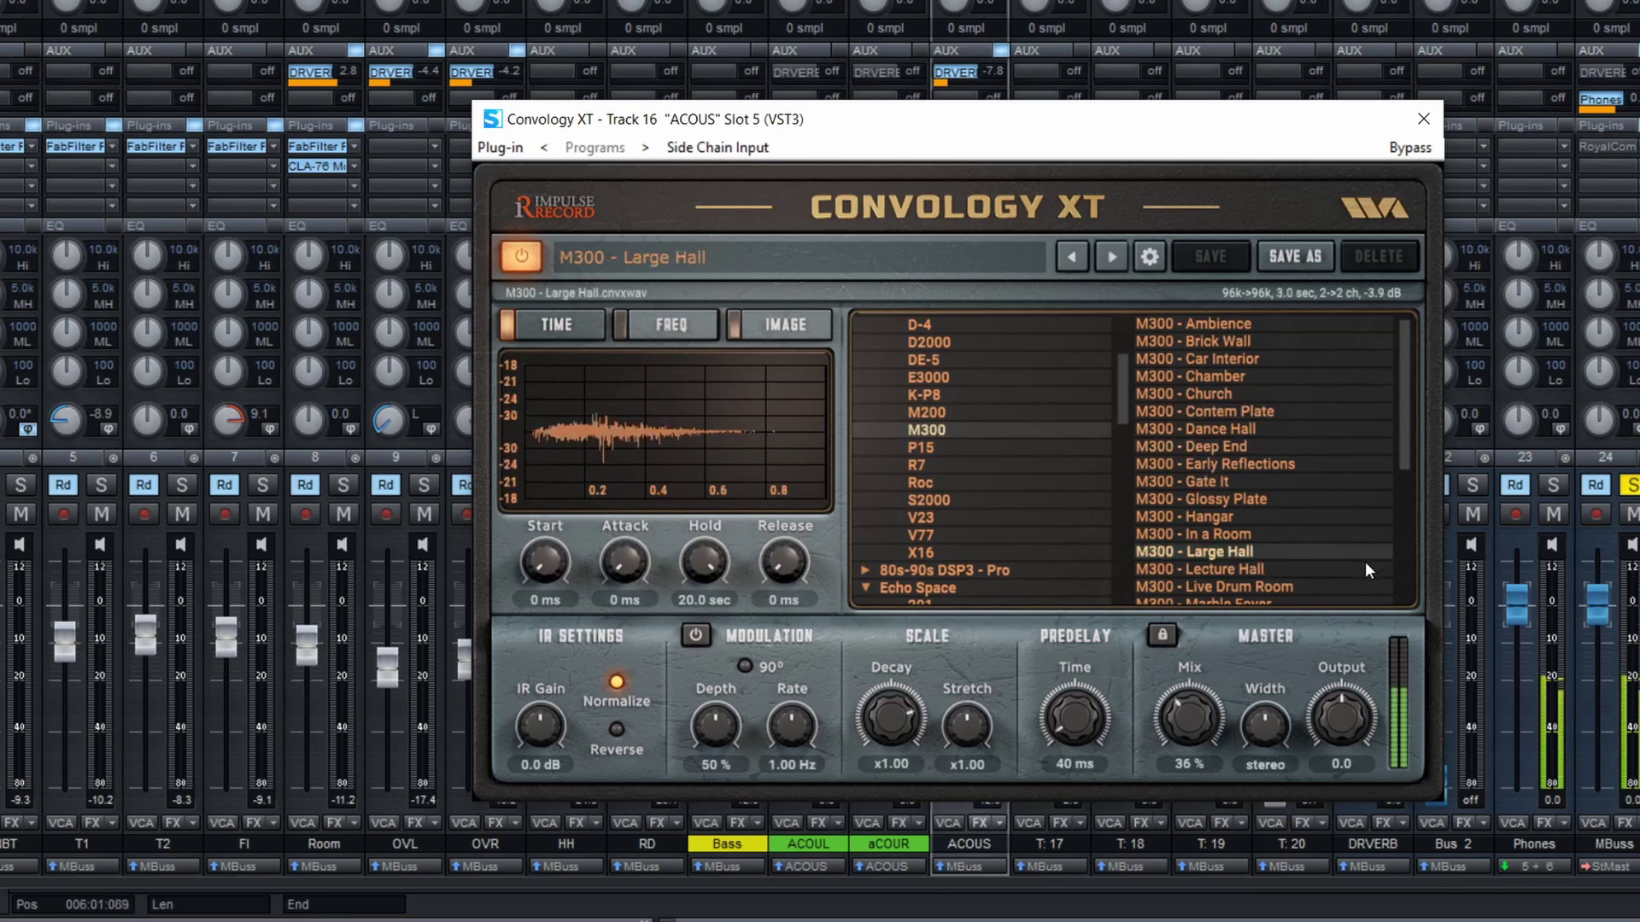
left_click(1223, 342)
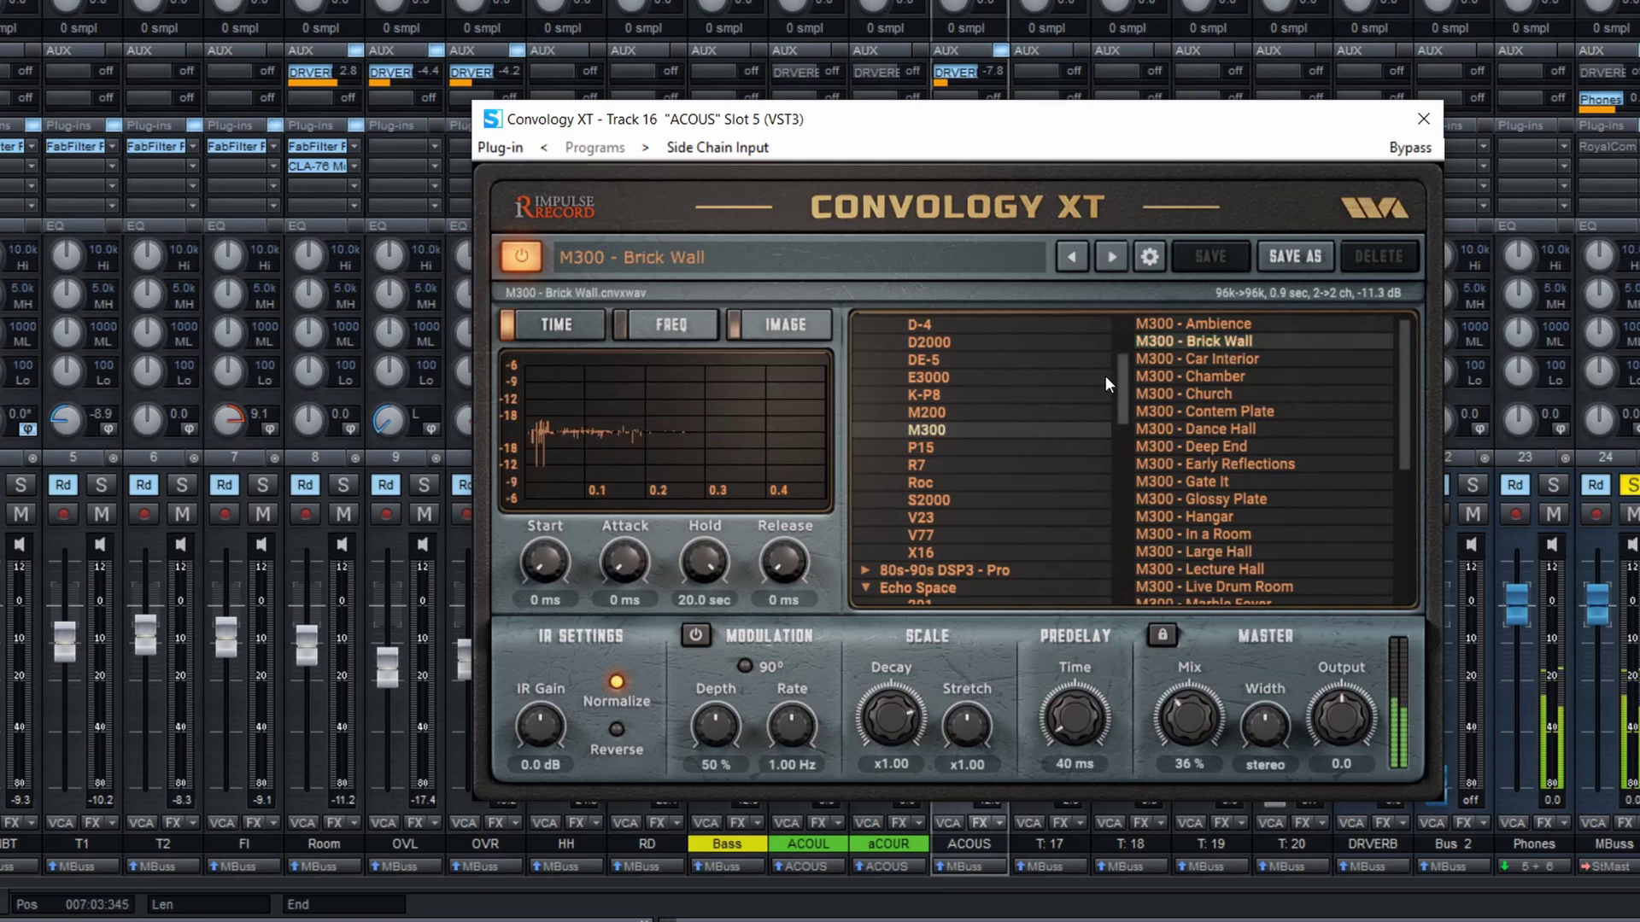
left_click(941, 502)
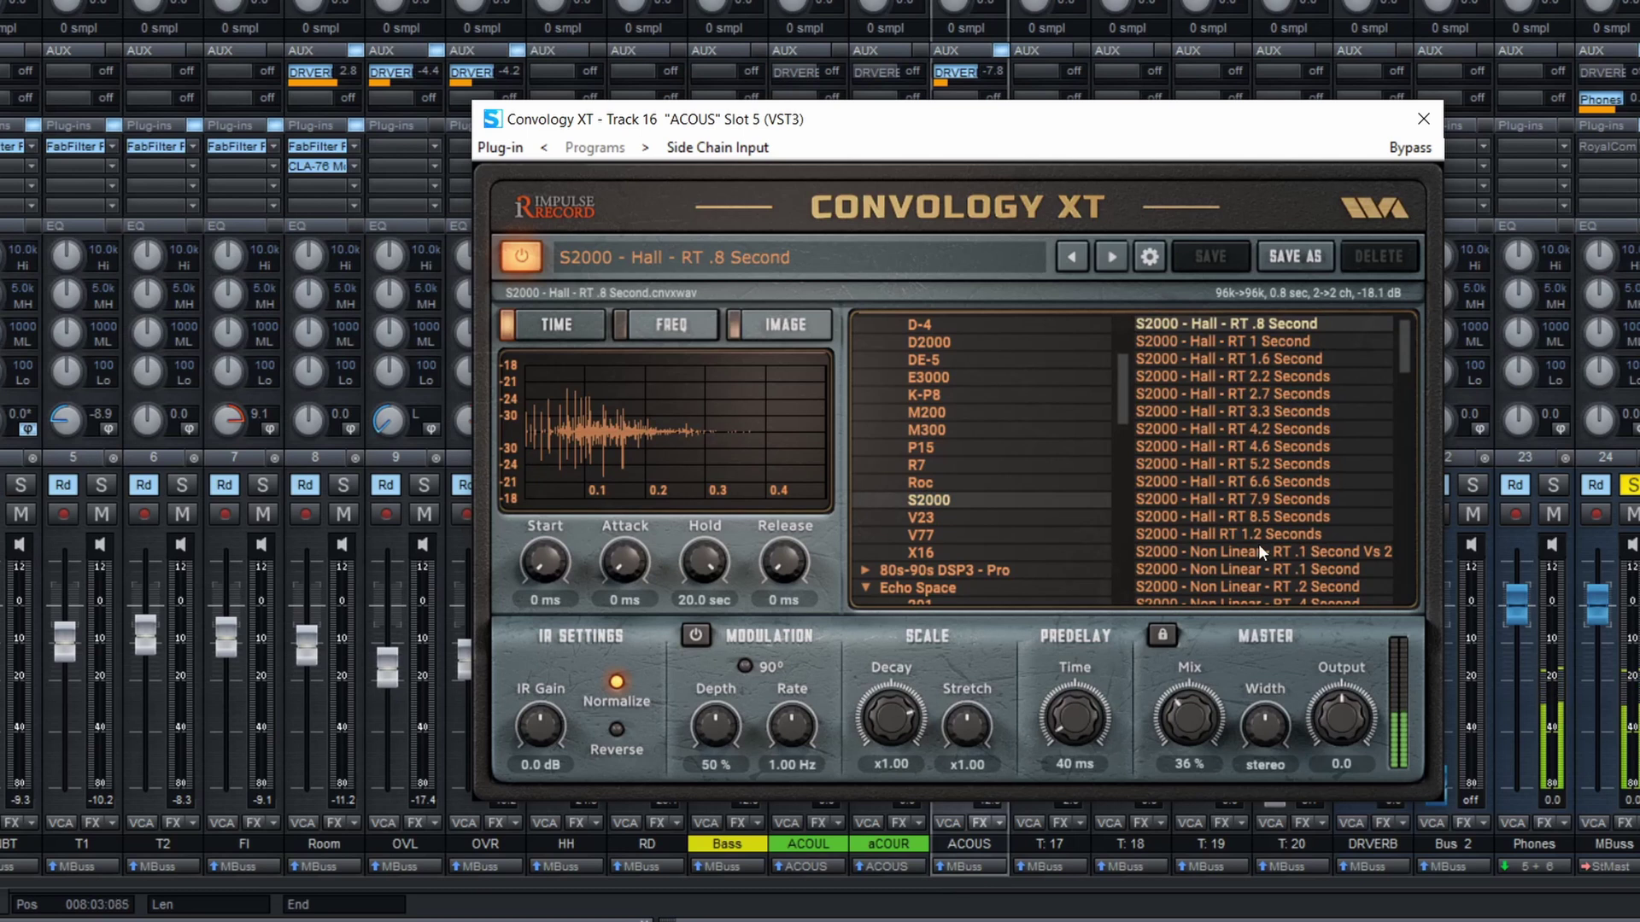
left_click(1258, 500)
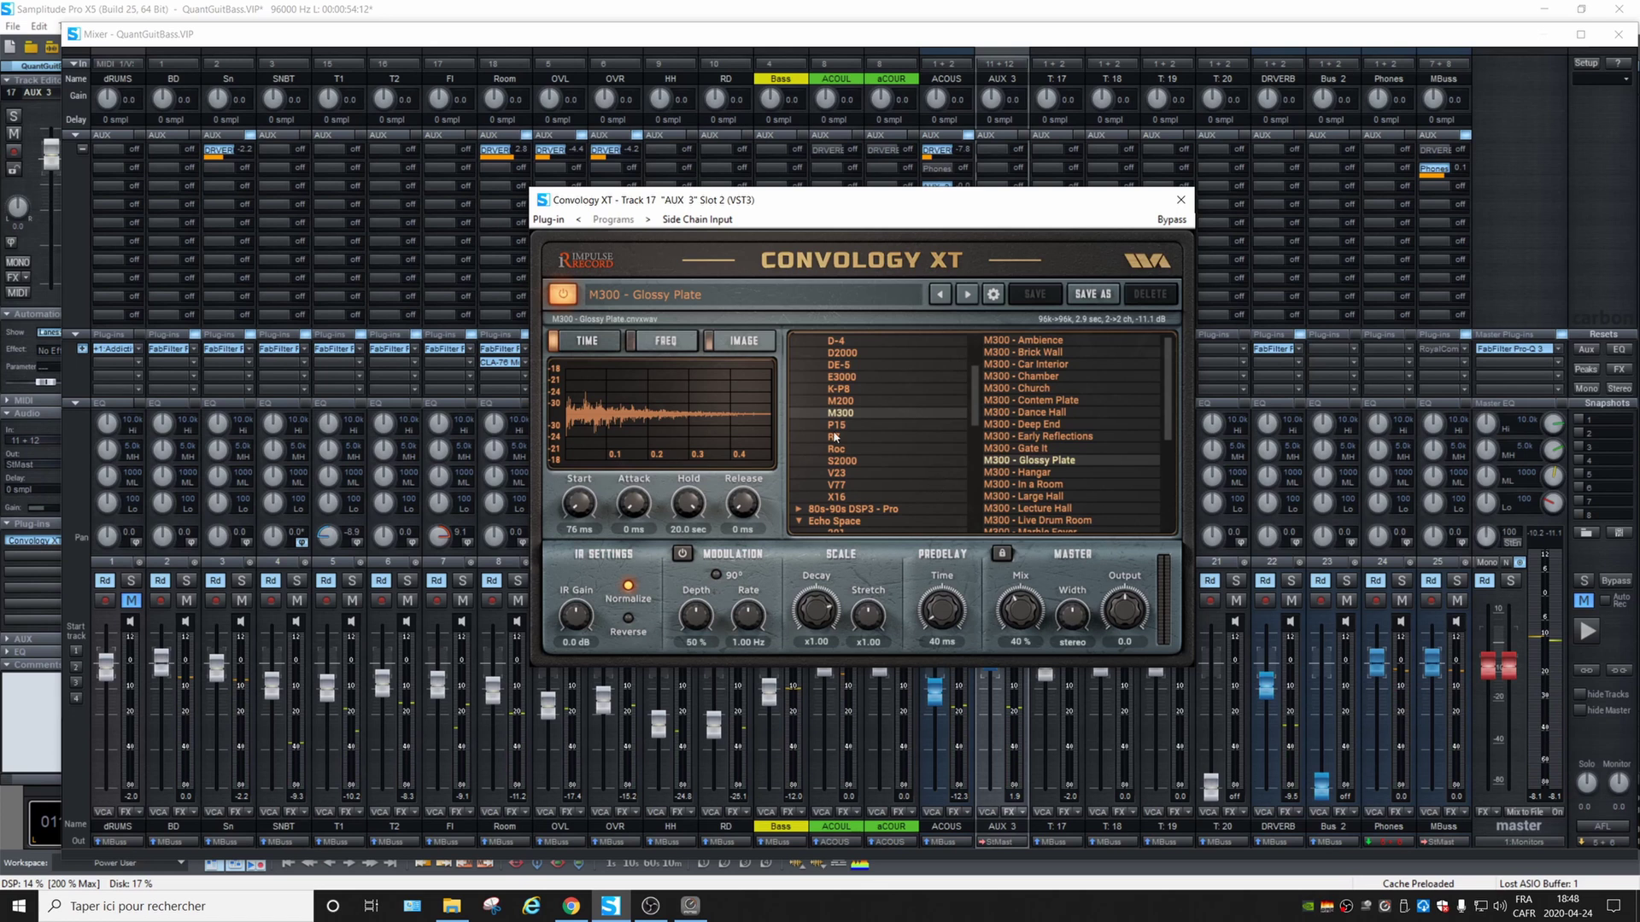
Step: View the picture of the modelled hardware behind M300 - Glossy Plate and browse the rest of the M300 impulse responses
left_click(741, 341)
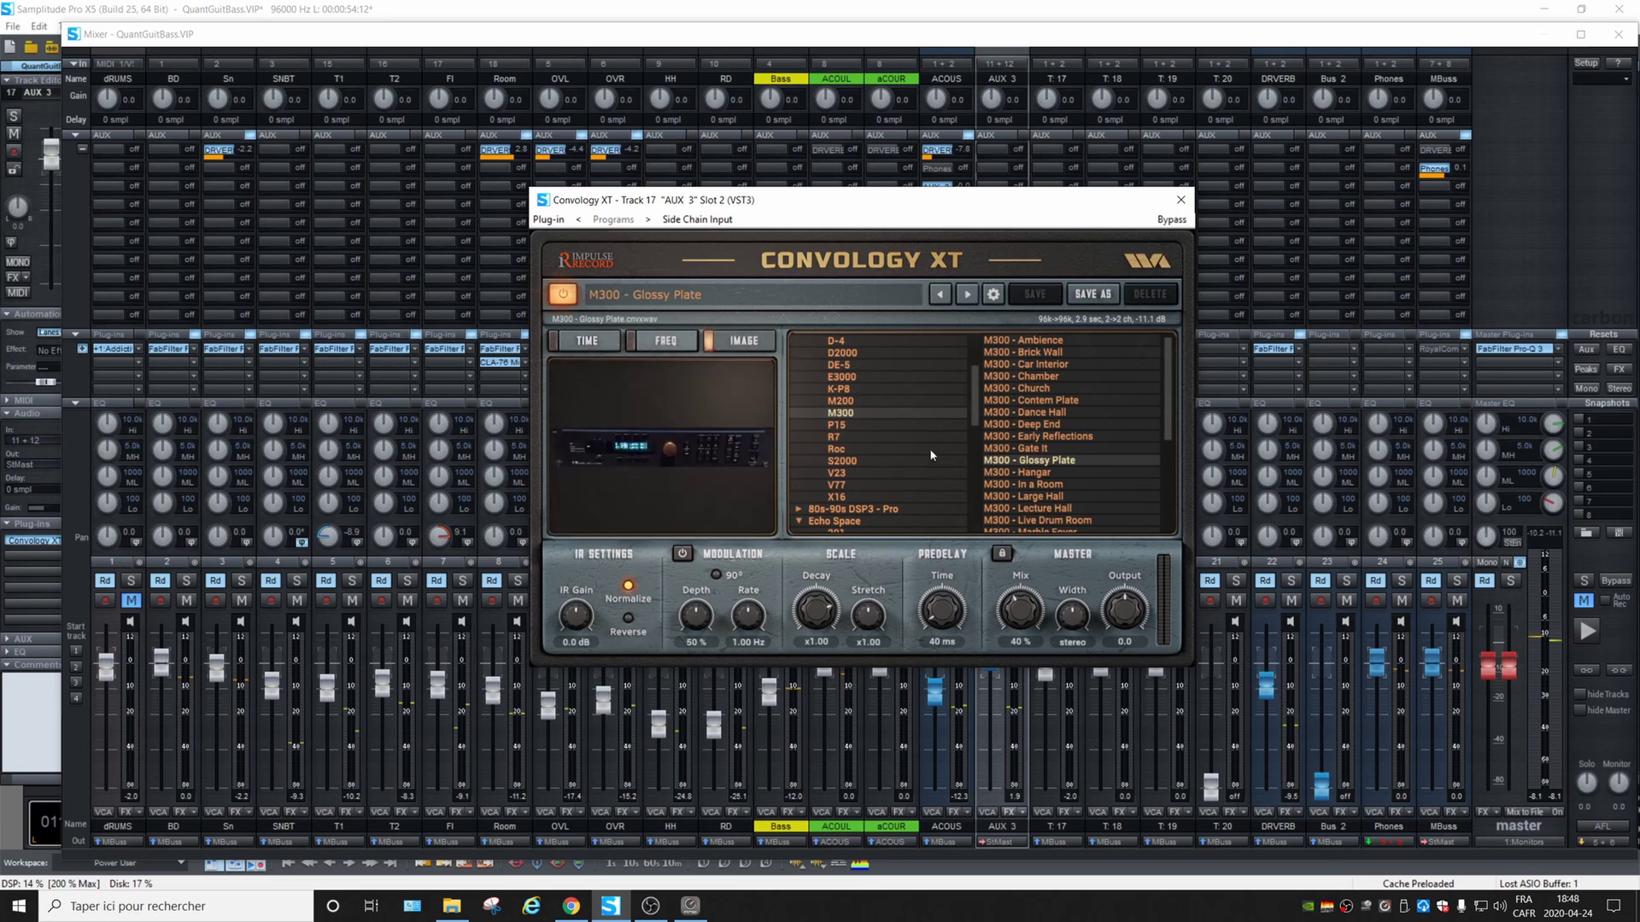
scroll(1109, 453, "down", 3)
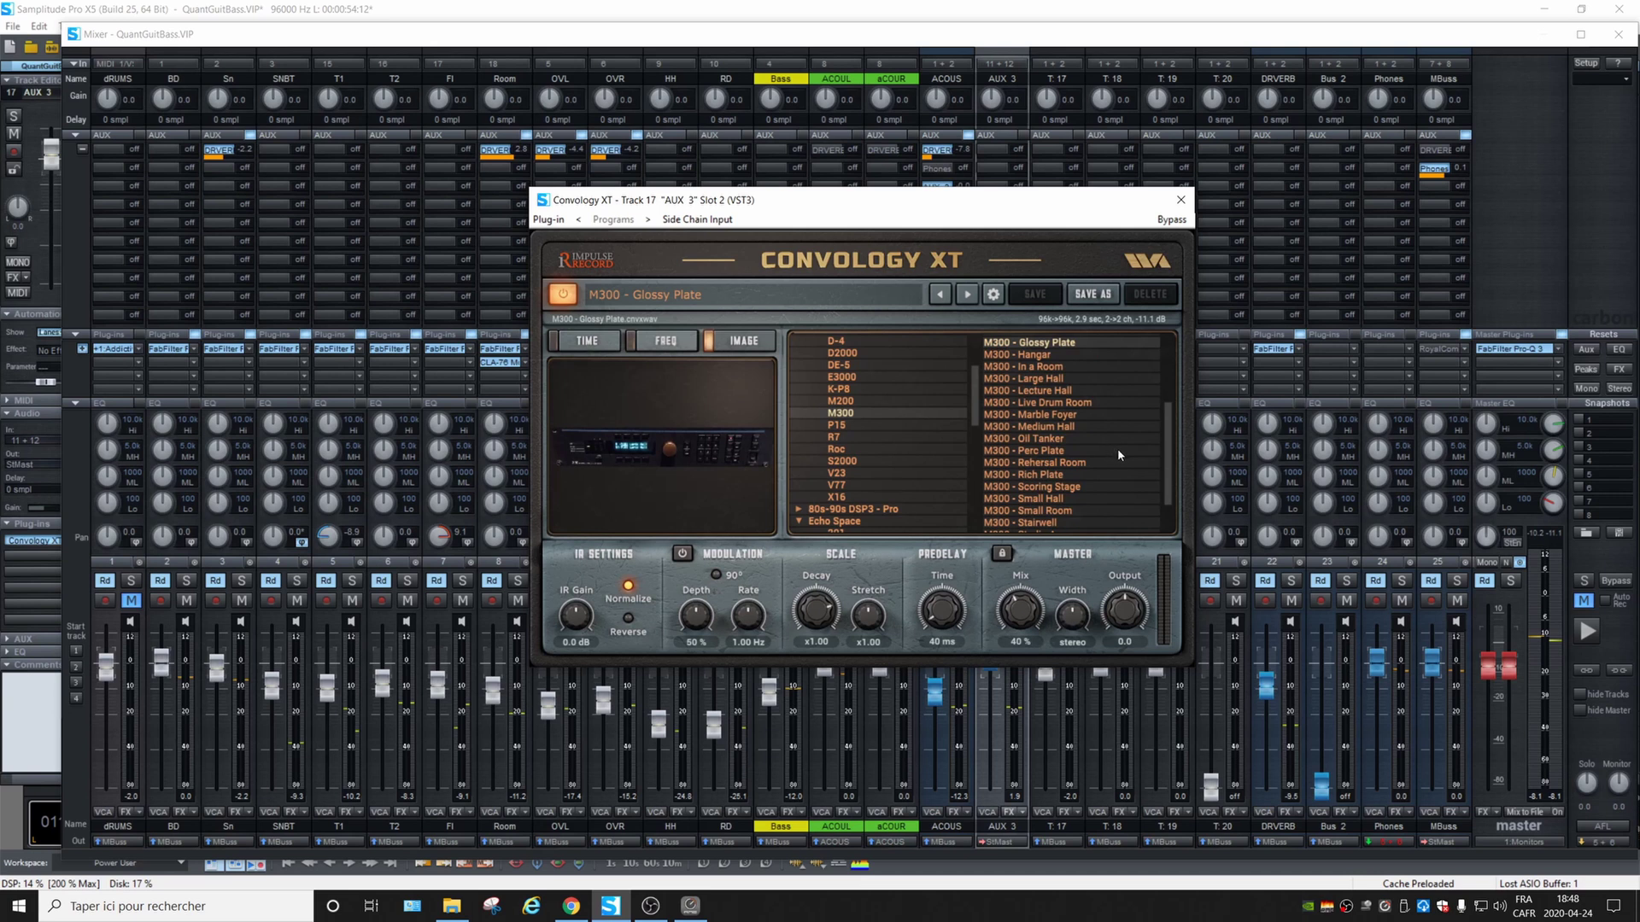
scroll(1118, 453, "down", 1)
scroll(897, 512, "down", 10)
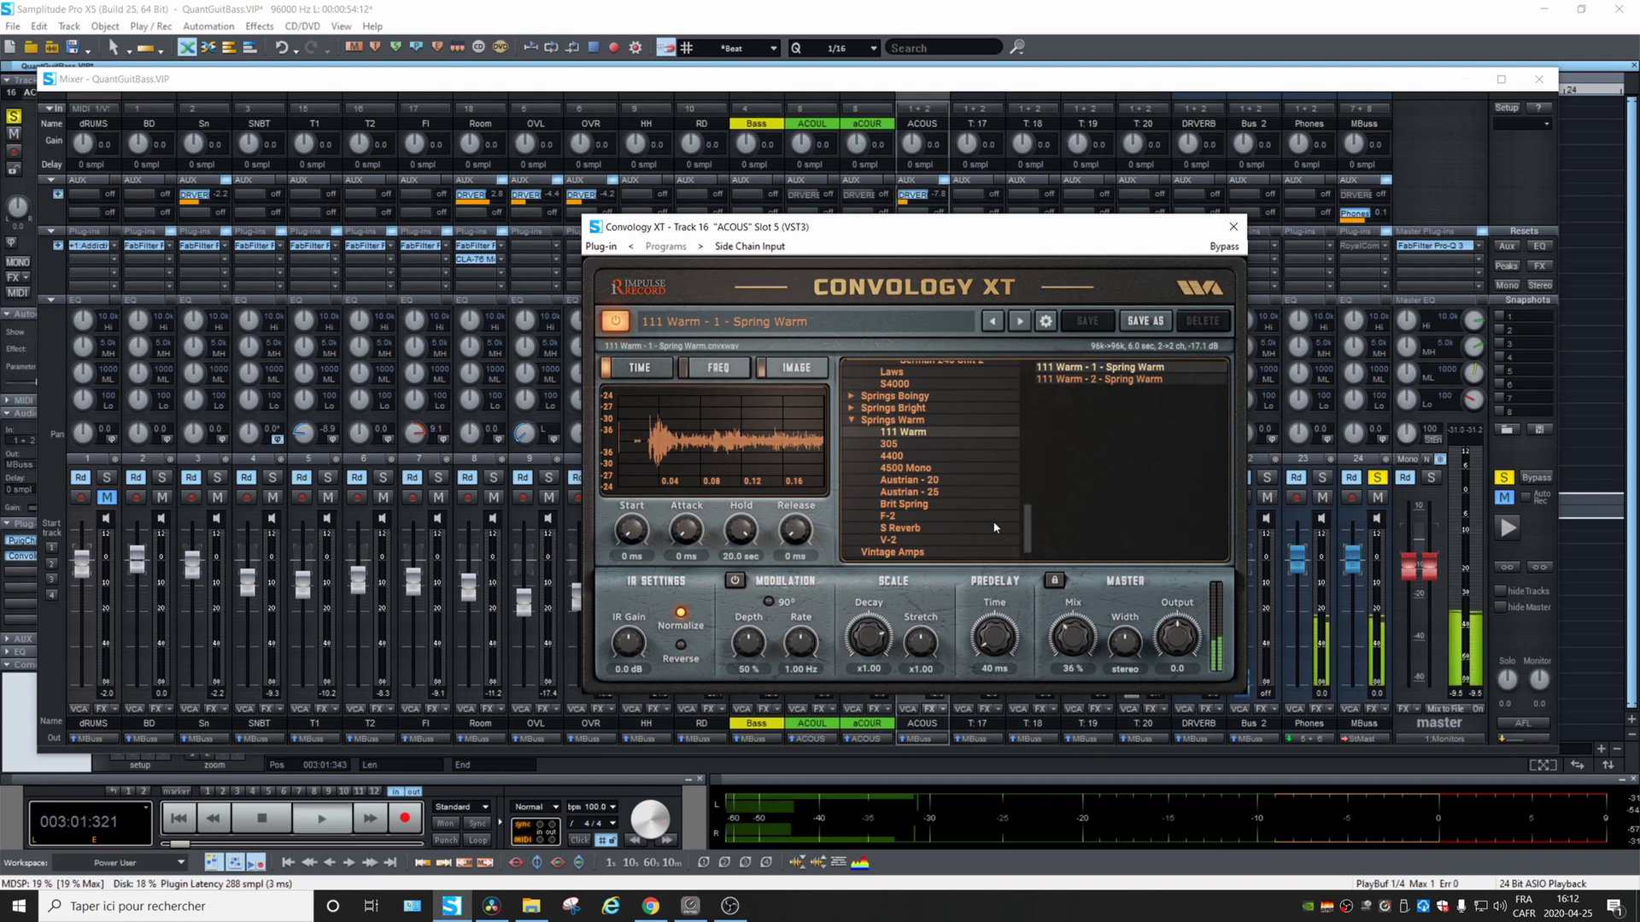
Step: Audition the 111 Warm - 2 - Spring Warm impulse response, the Brit Spring 2 Second Vocal Spring and Brit Spring - Channel 1
left_click(1083, 379)
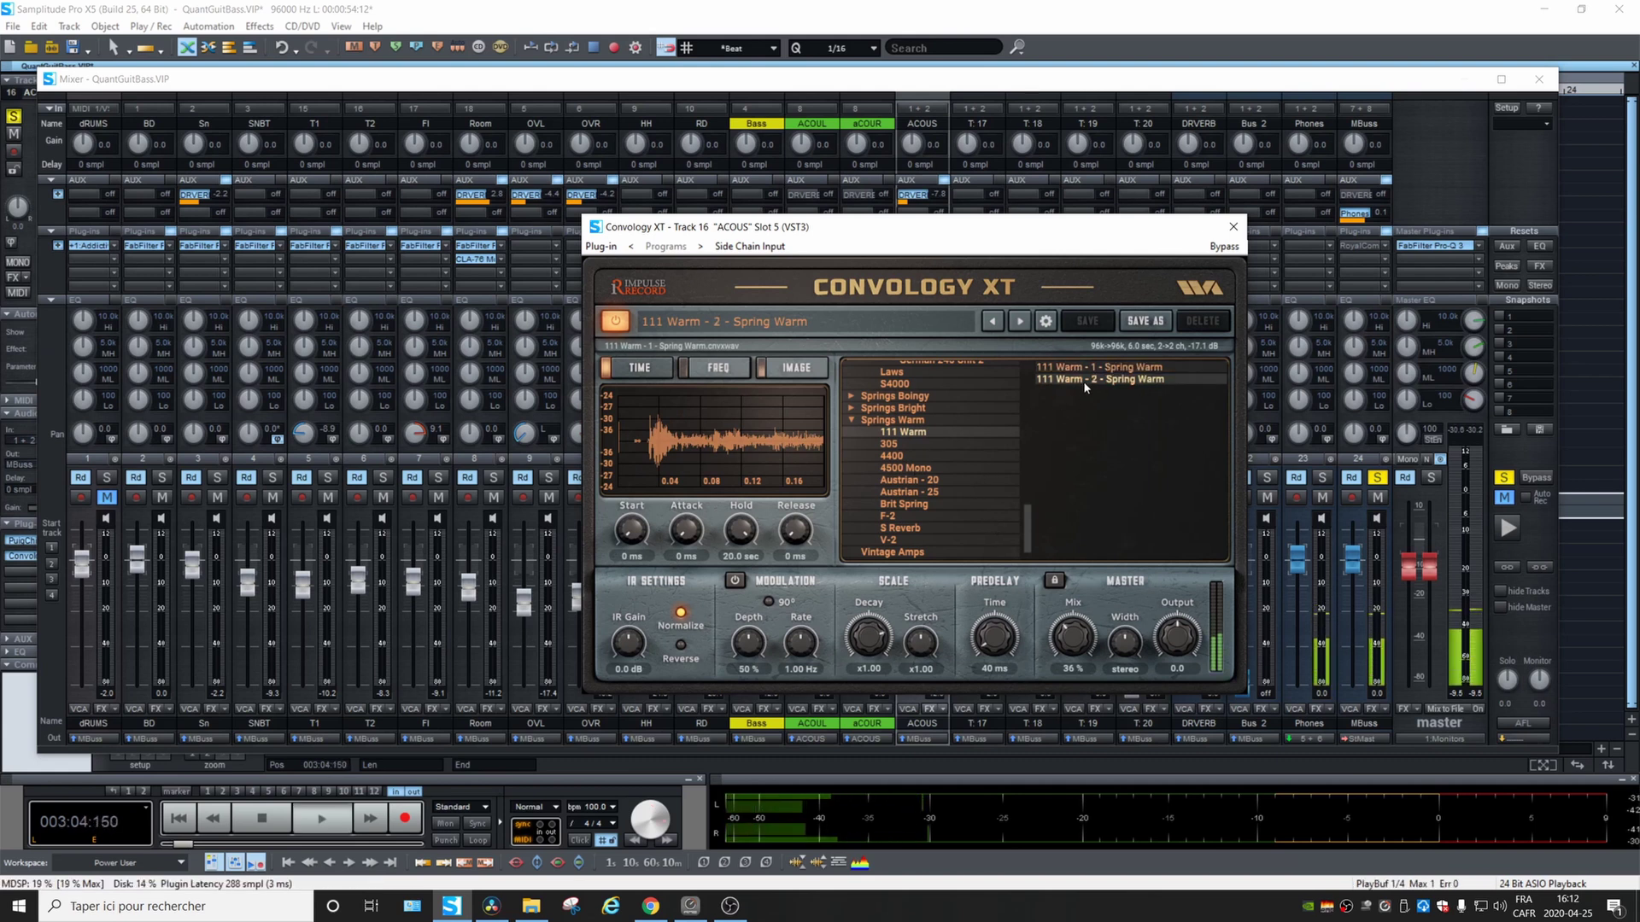
left_click(1004, 501)
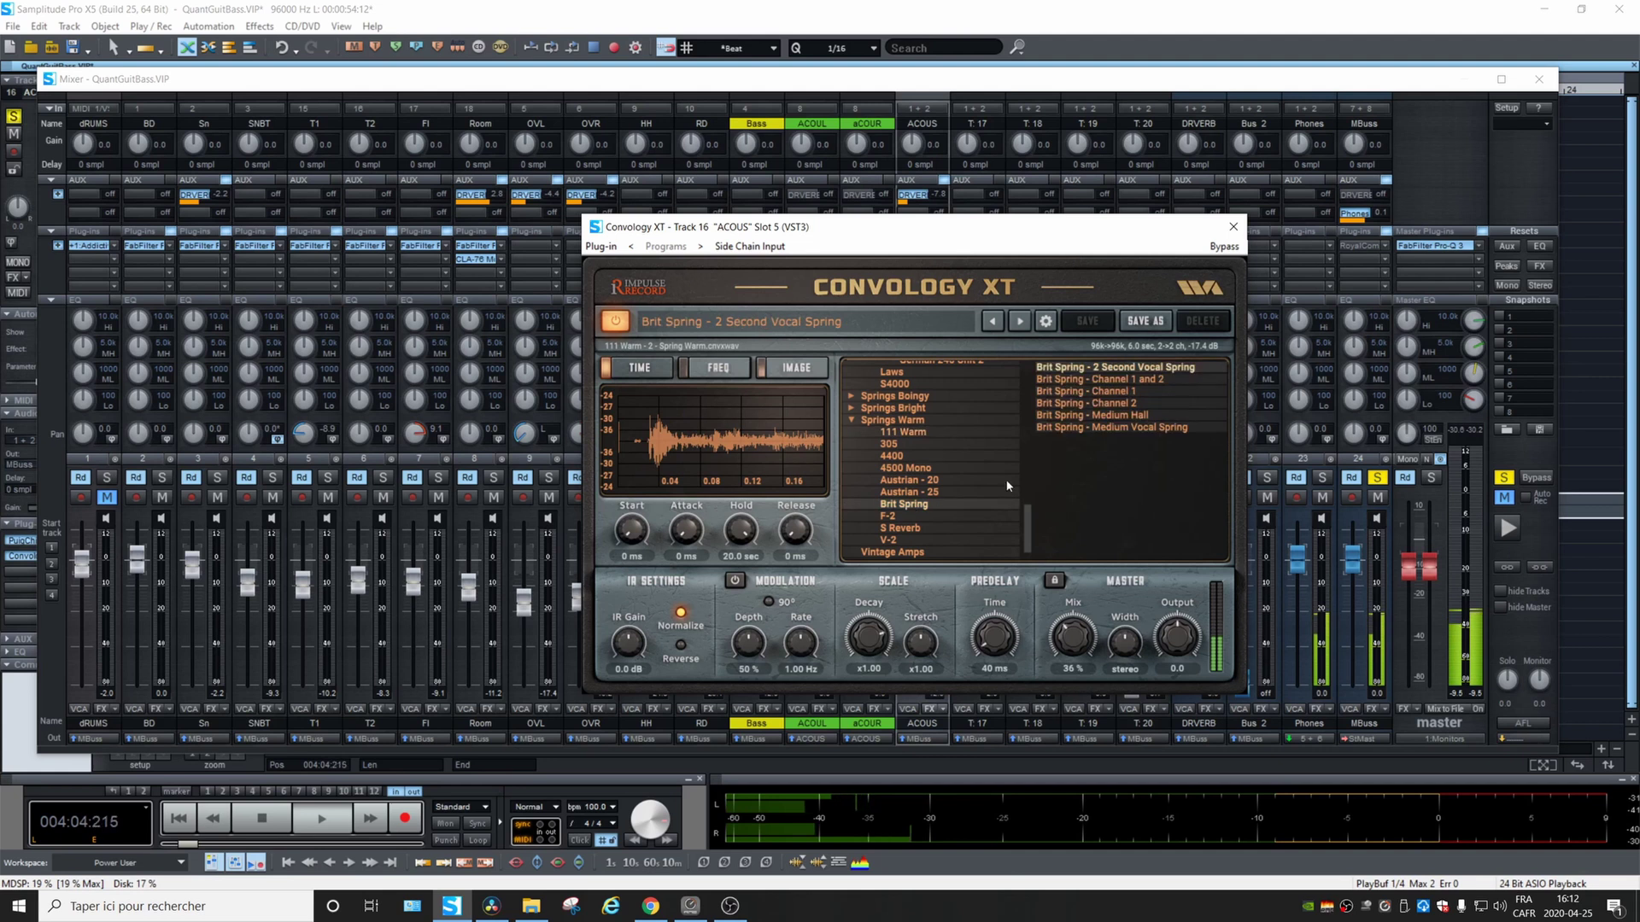
left_click(1102, 392)
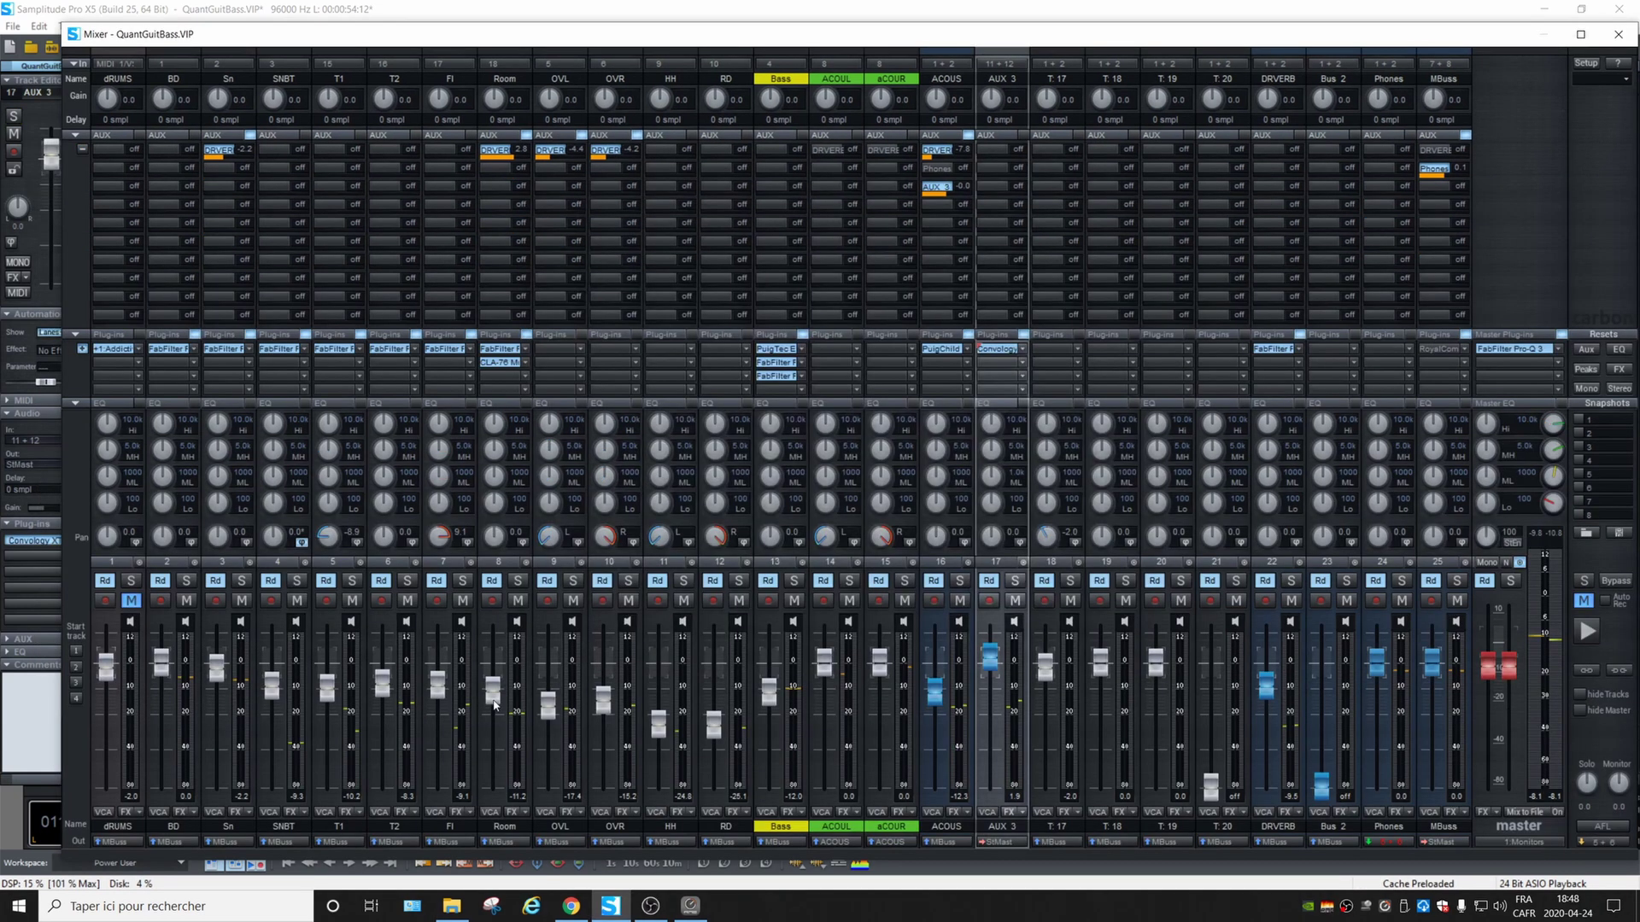
Step: Switch to the browser and read the Automation Shapes description on the Samplitude Pro X5 new features page
left_click(571, 910)
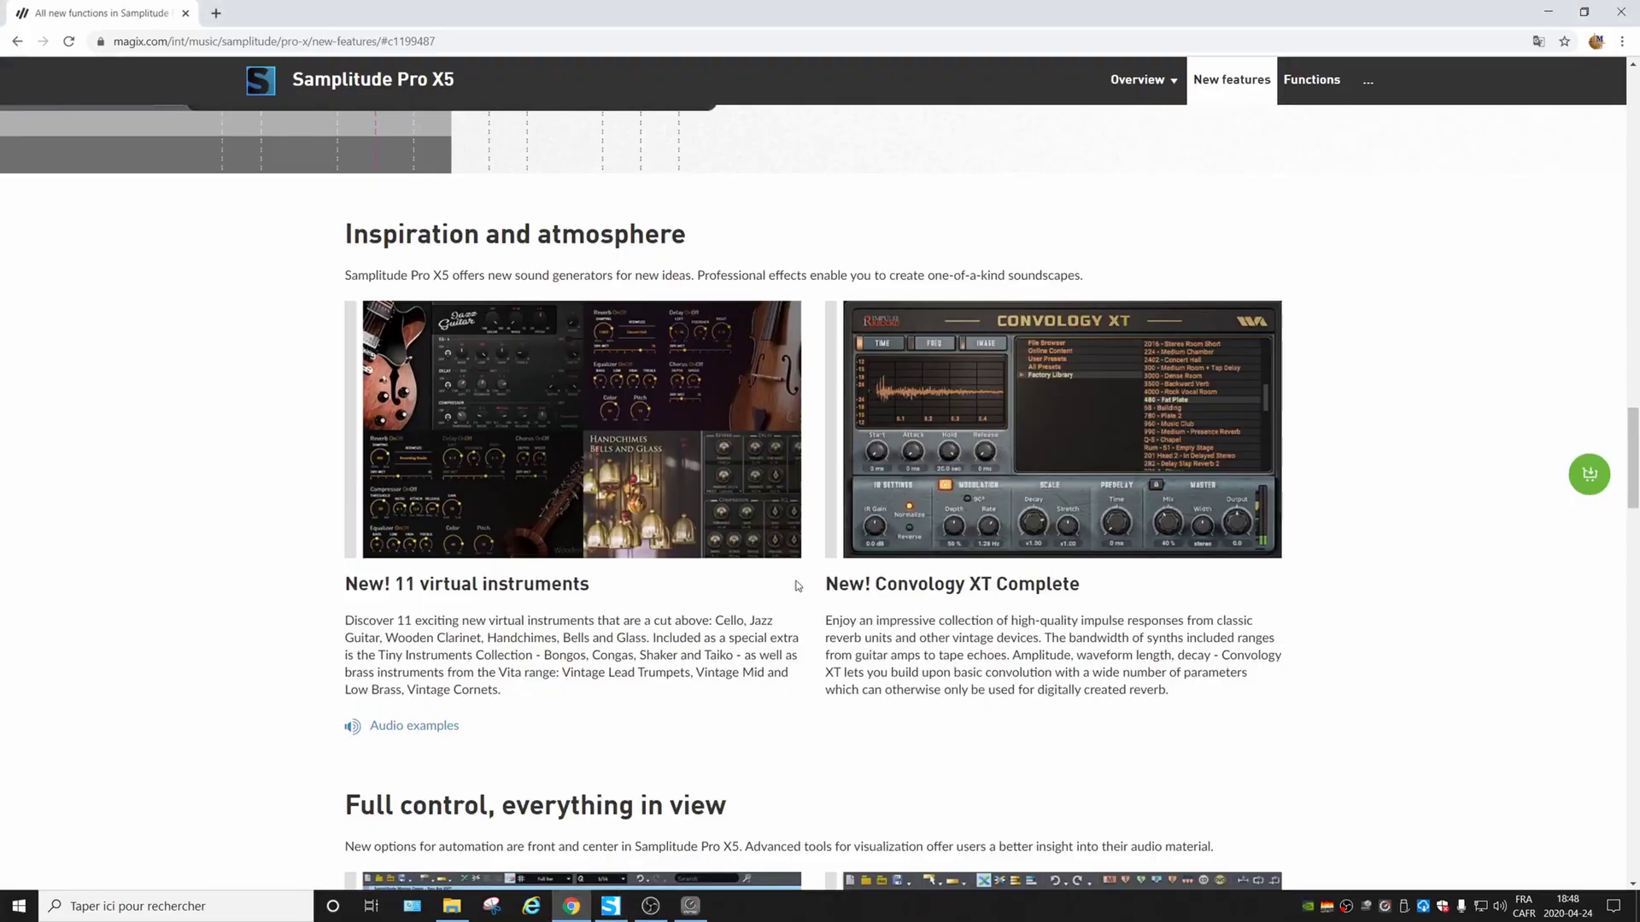
scroll(628, 672, "down", 4)
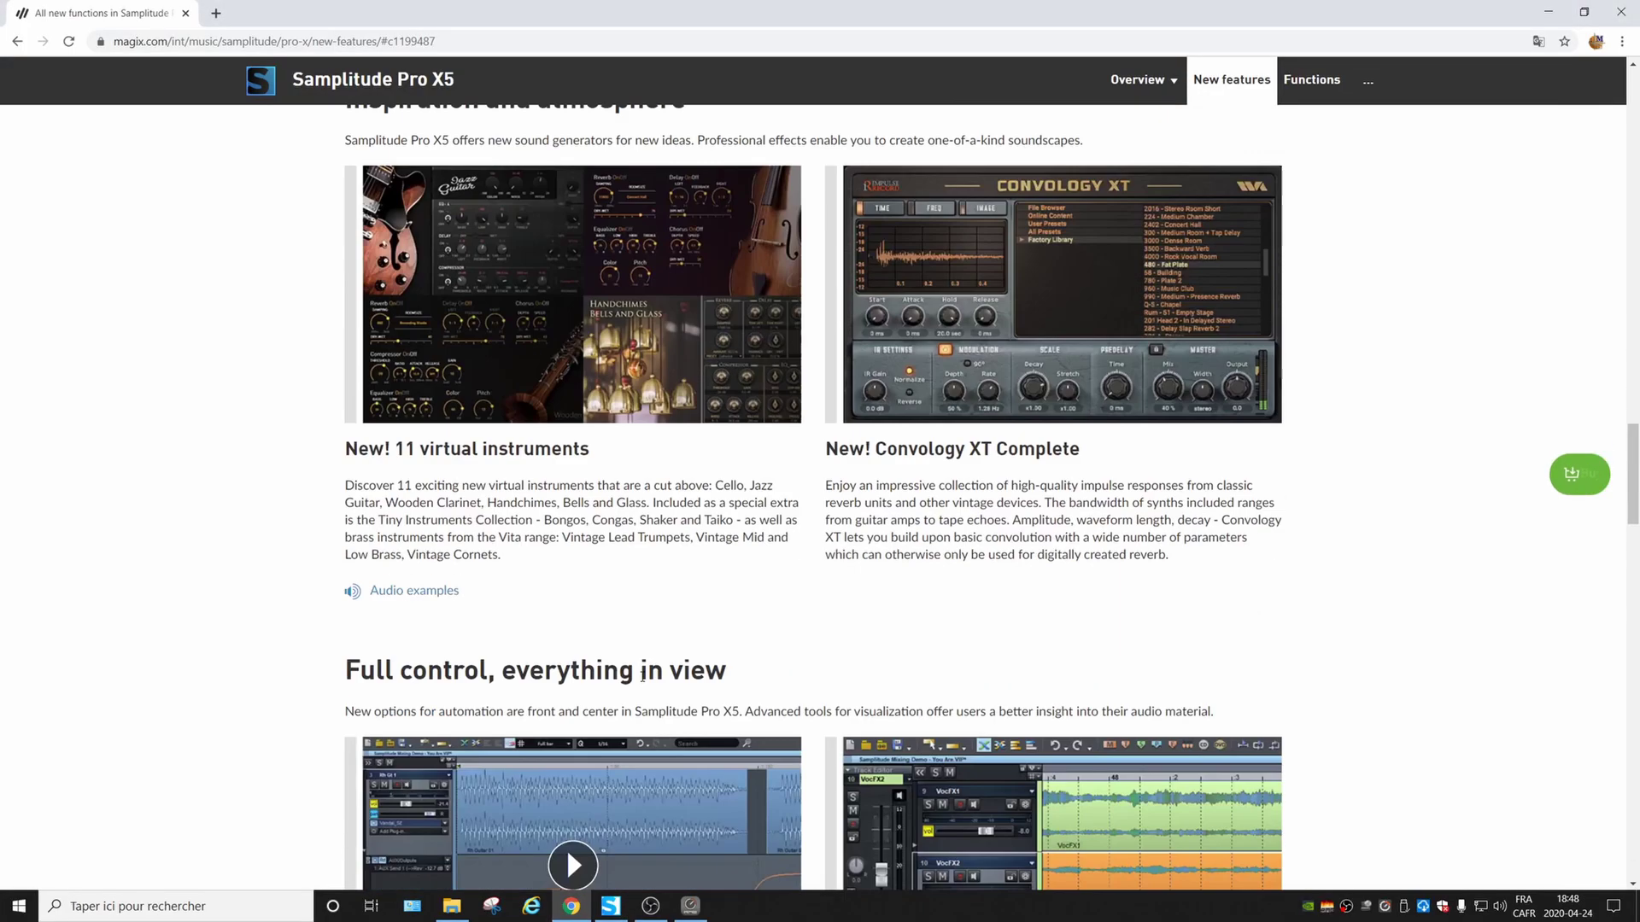
scroll(667, 669, "down", 1)
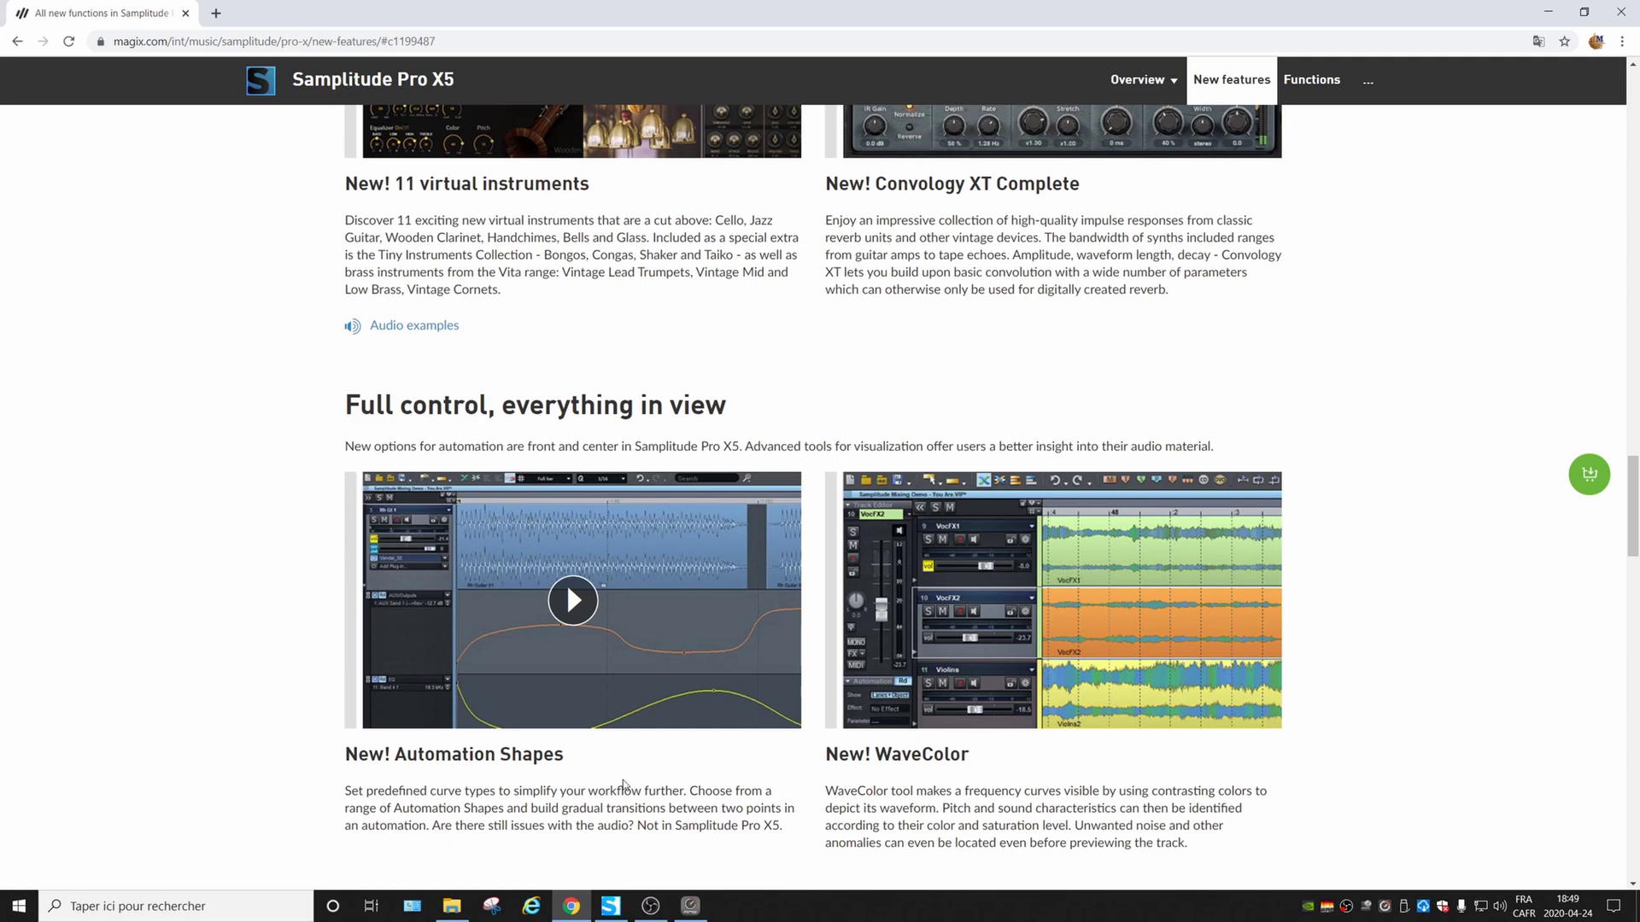
scroll(628, 785, "down", 1)
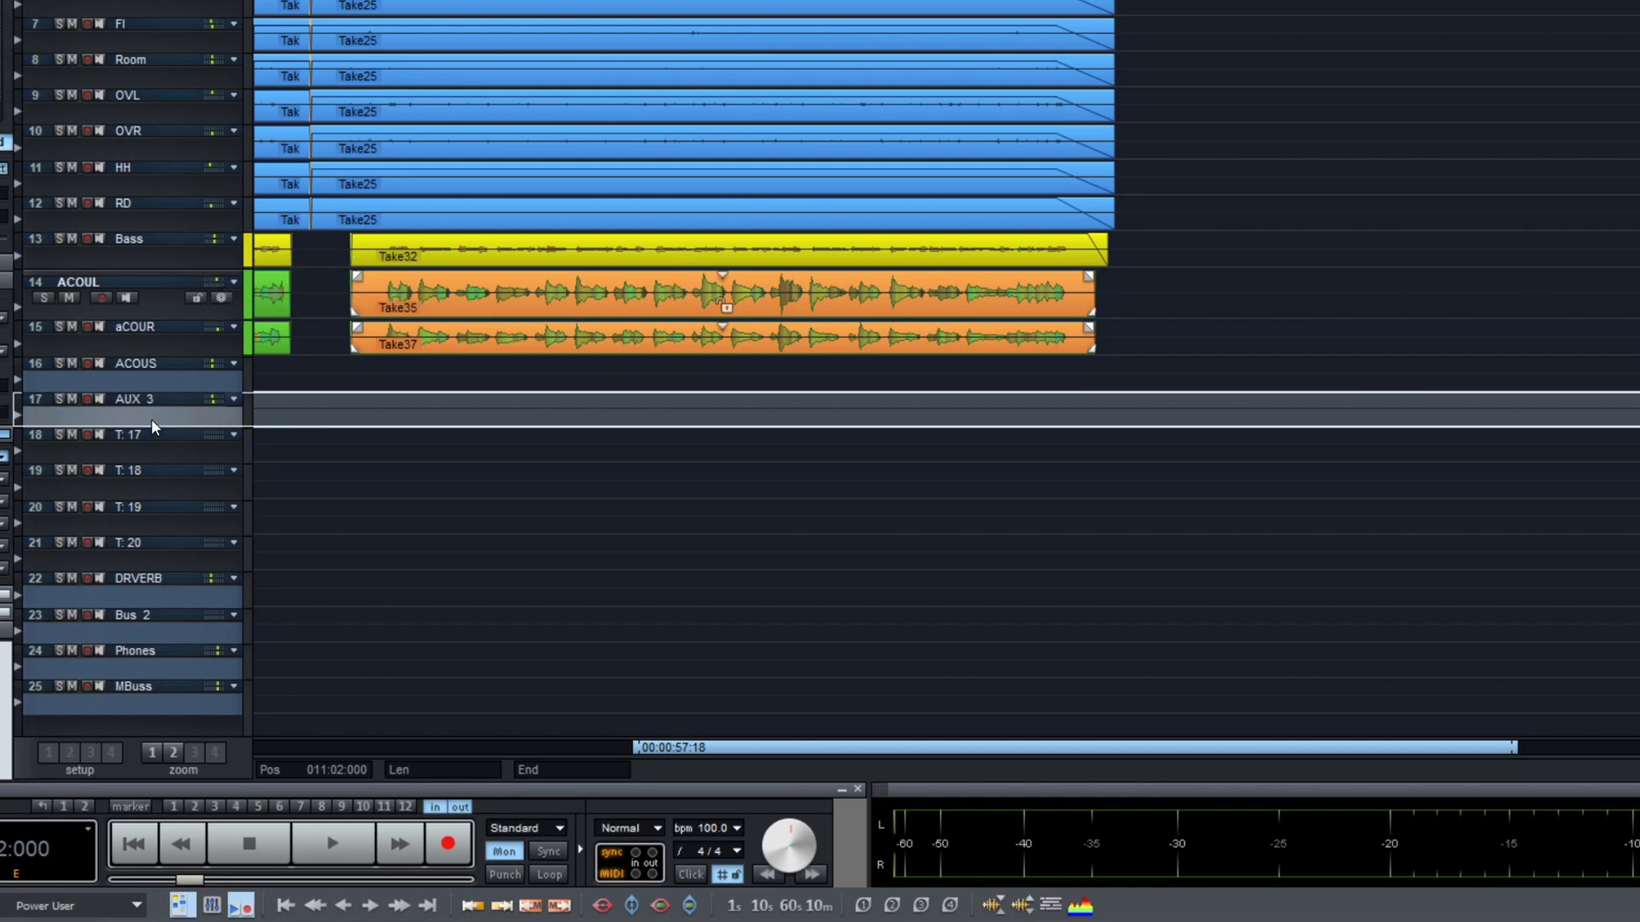
Step: Enlarge the AUX 3 track and show a Volume automation lane beneath it
left_click_drag(152, 425, 145, 605)
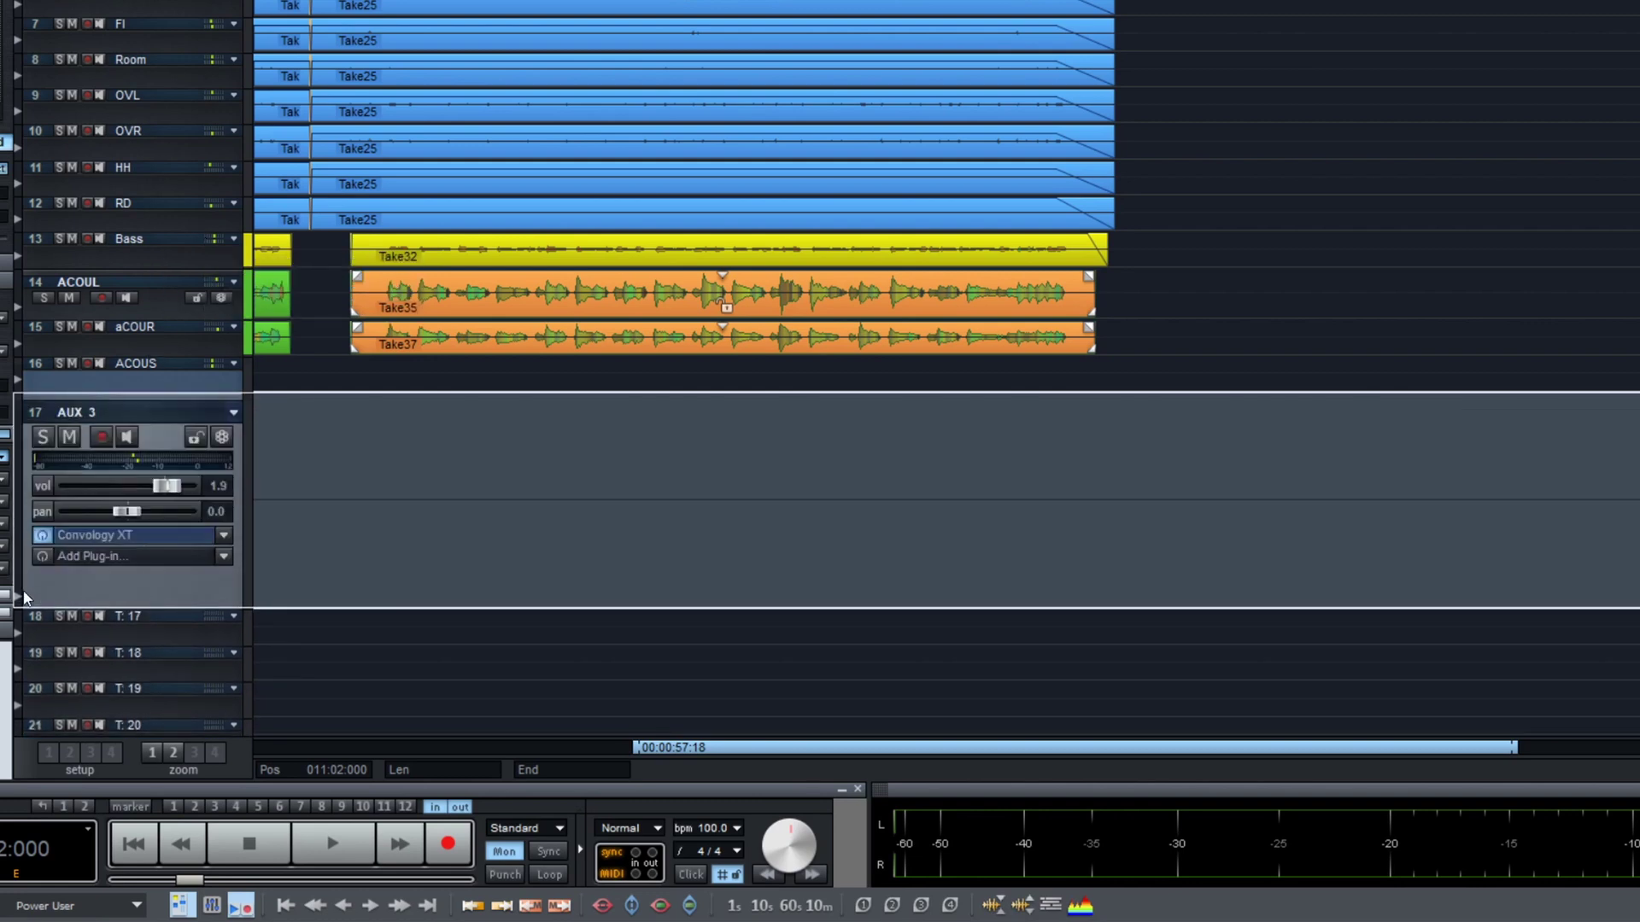
left_click(17, 599)
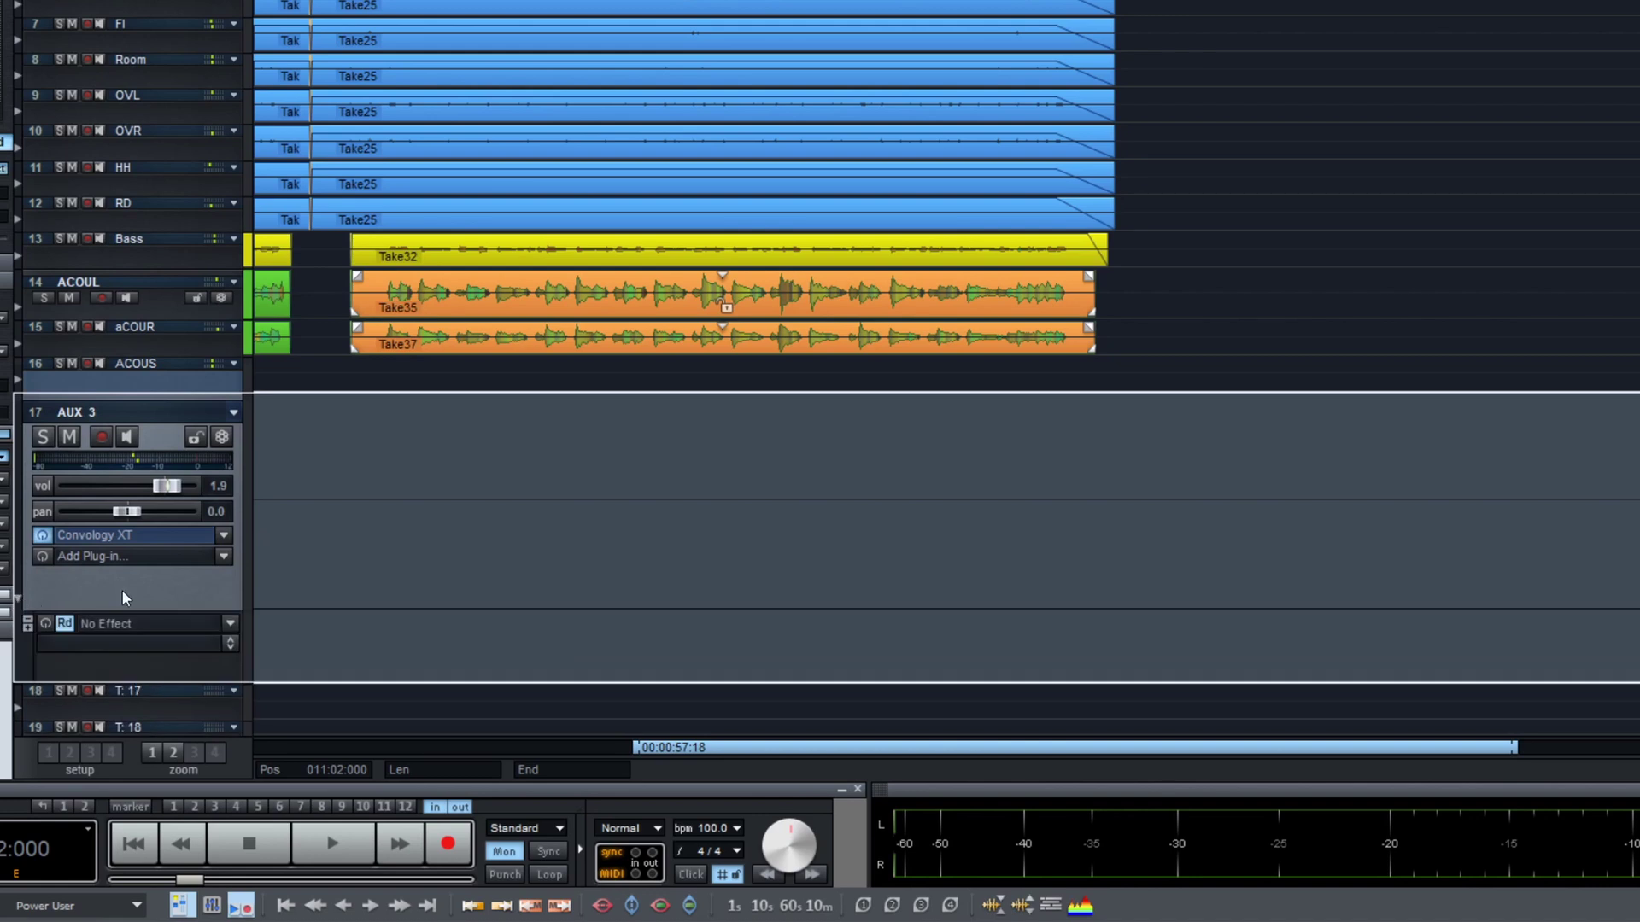
left_click(229, 623)
left_click(328, 699)
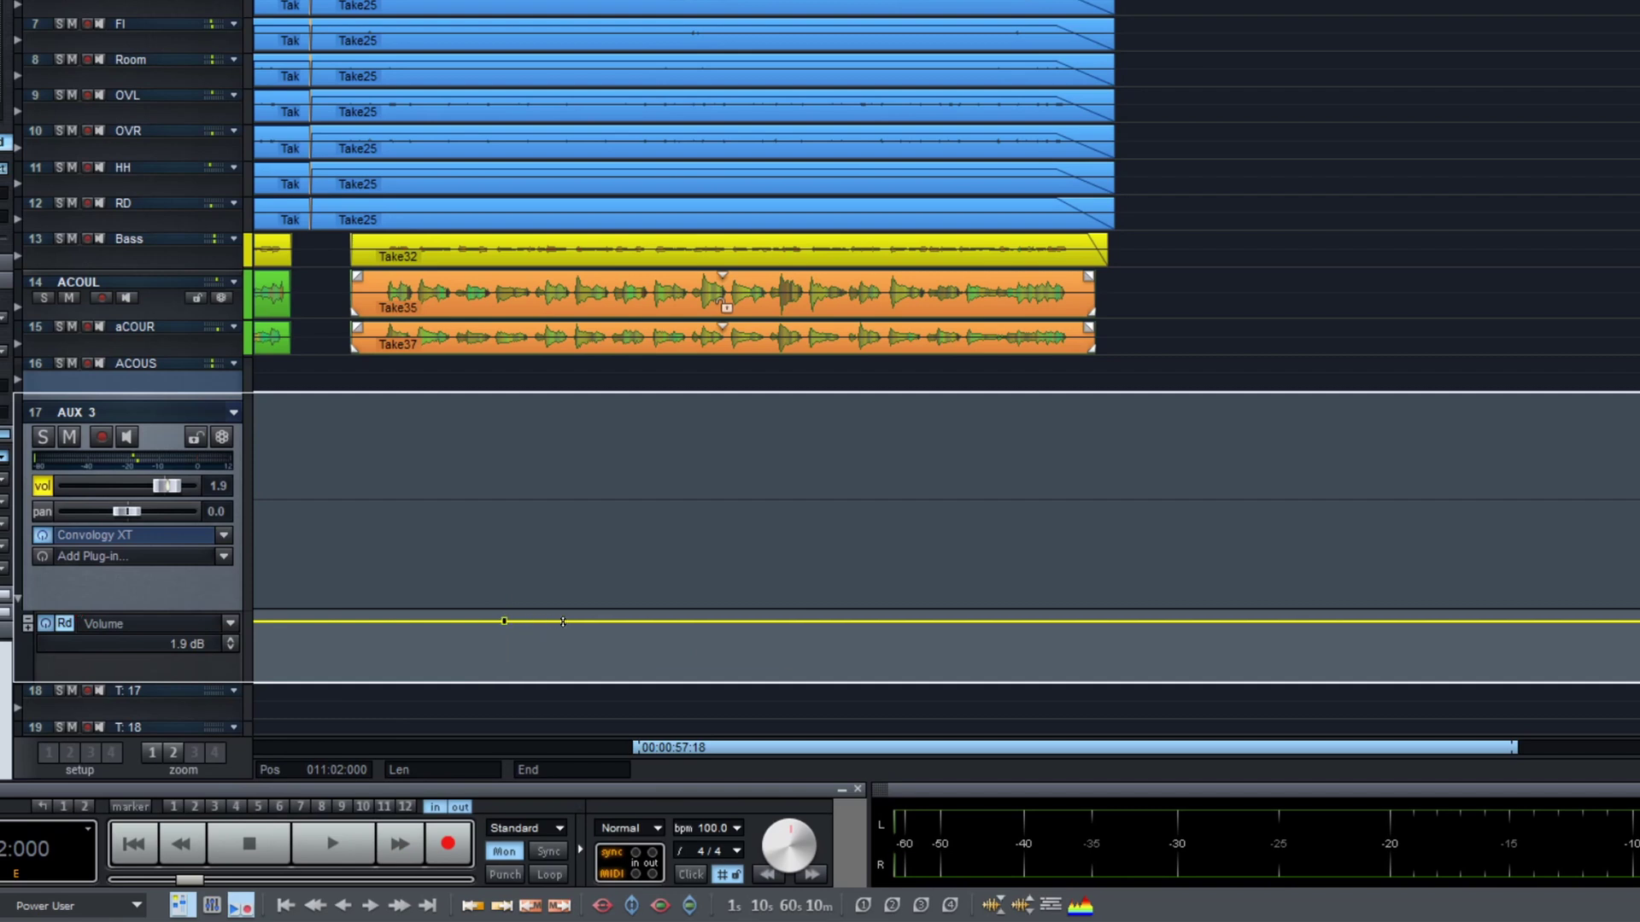
Step: Add two automation points on the AUX 3 volume curve to form a dip followed by a partial rise
left_click_drag(563, 622, 563, 655)
mouse_move(671, 656)
left_mouse_down()
mouse_move(670, 623)
mouse_move(670, 642)
left_mouse_up()
Step: Give the falling segment after the first volume point an exponential curve shape with a strength of -133.0
left_click(506, 623)
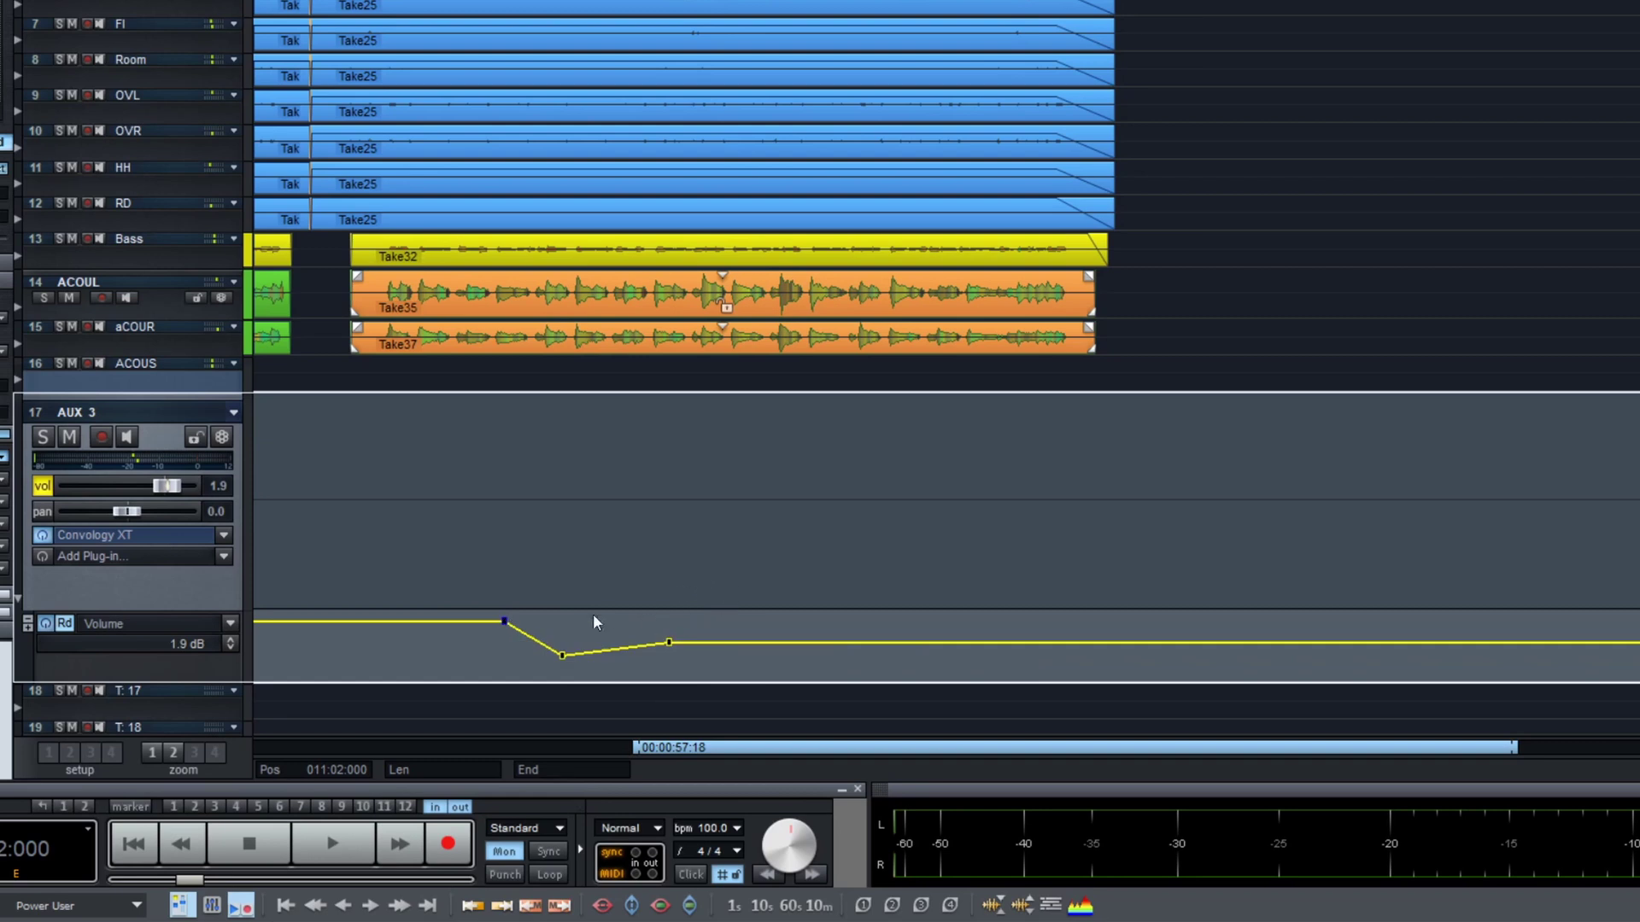
right_click(504, 620)
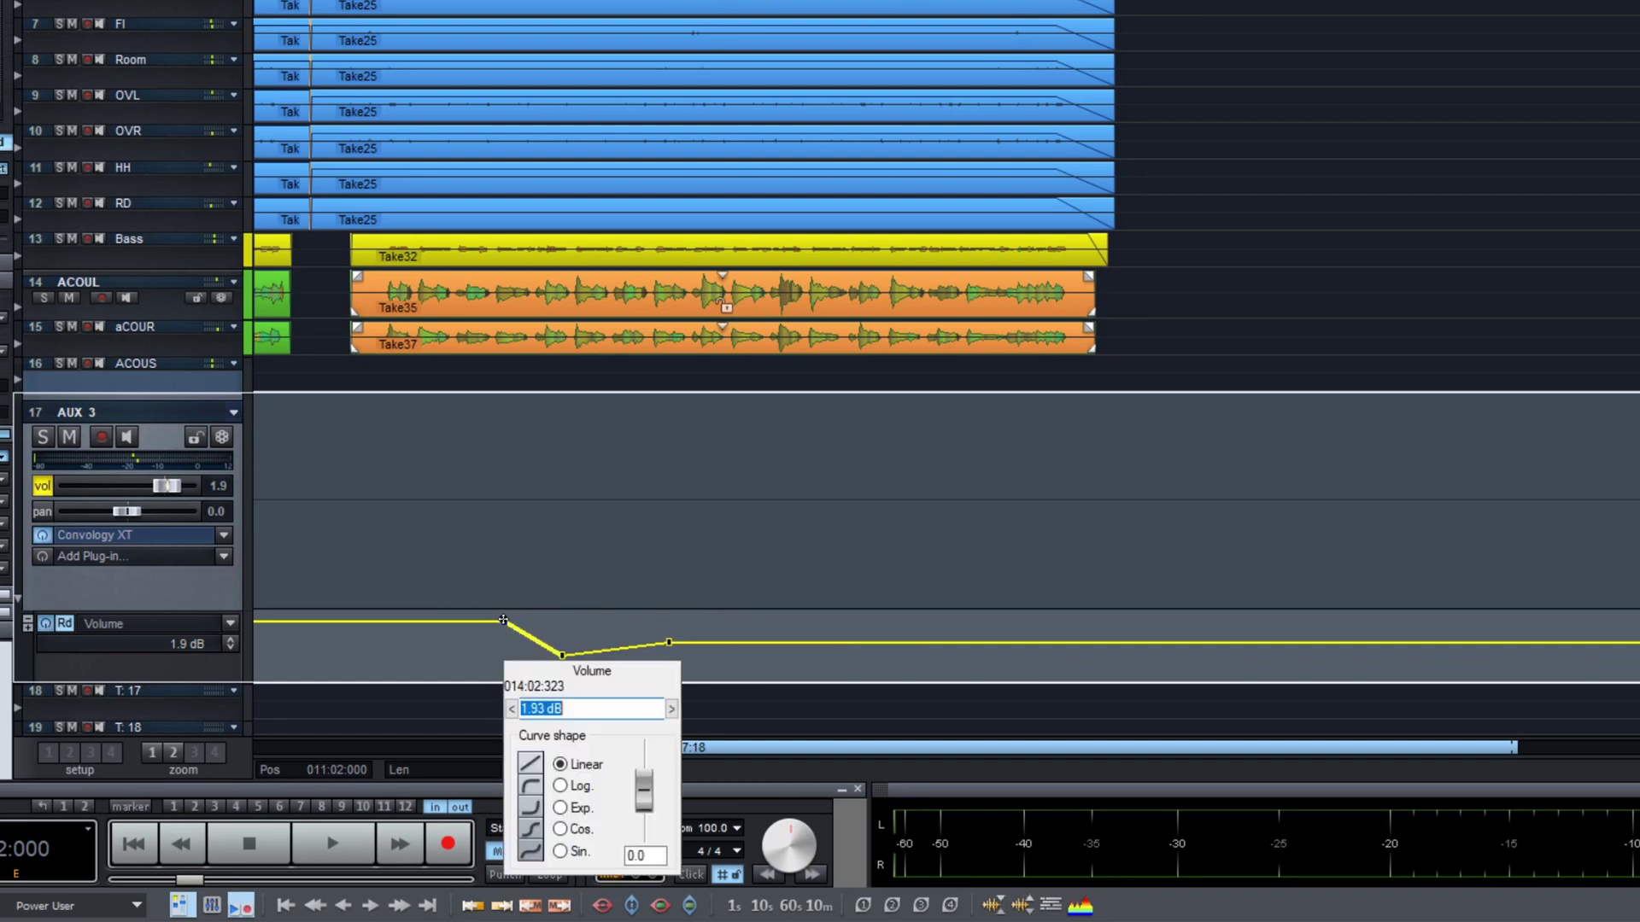
left_click(530, 809)
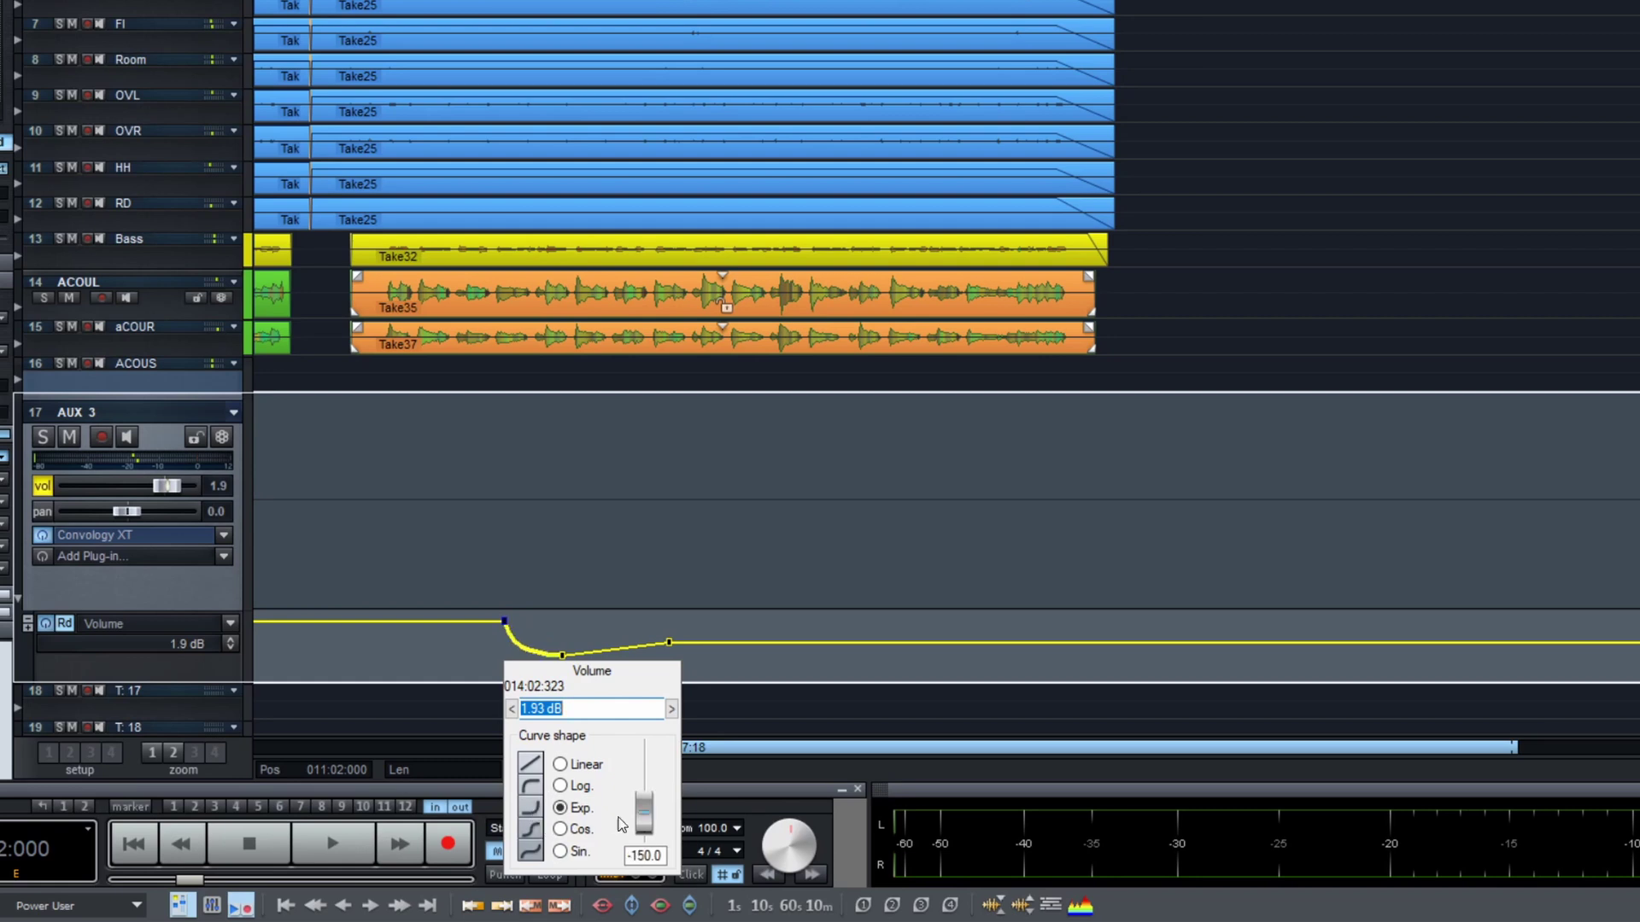
mouse_move(647, 824)
left_mouse_down()
mouse_move(645, 751)
mouse_move(642, 821)
mouse_move(645, 753)
mouse_move(656, 823)
left_mouse_up()
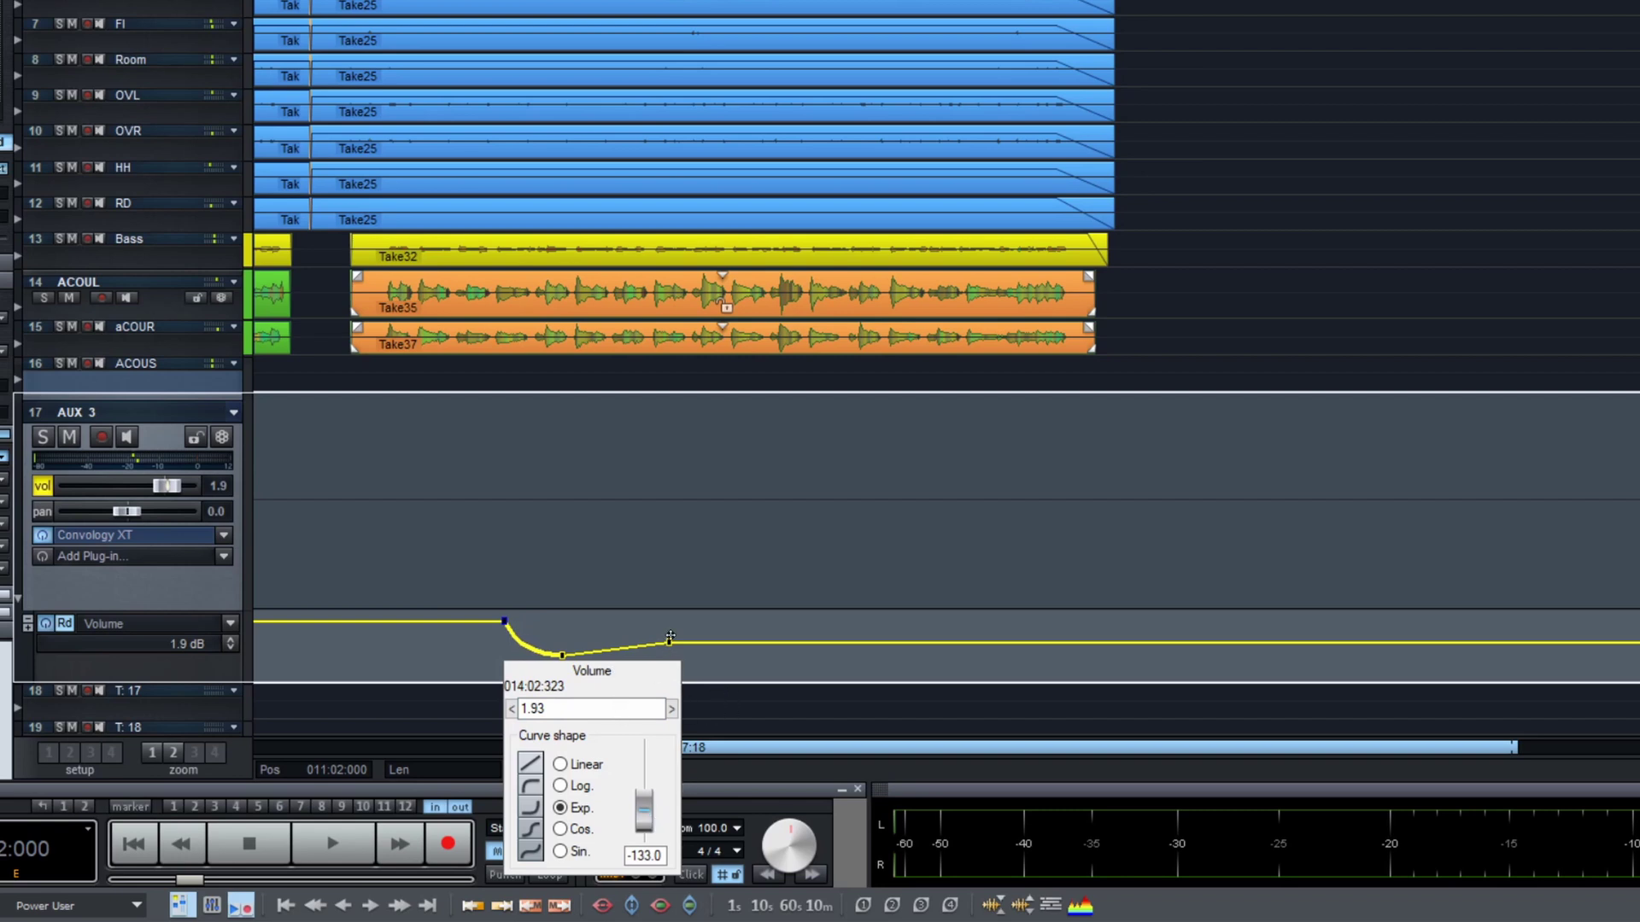
Step: Play the project from bar 14 through the AUX 3 volume dip and stop playback
left_click(451, 471)
key("space")
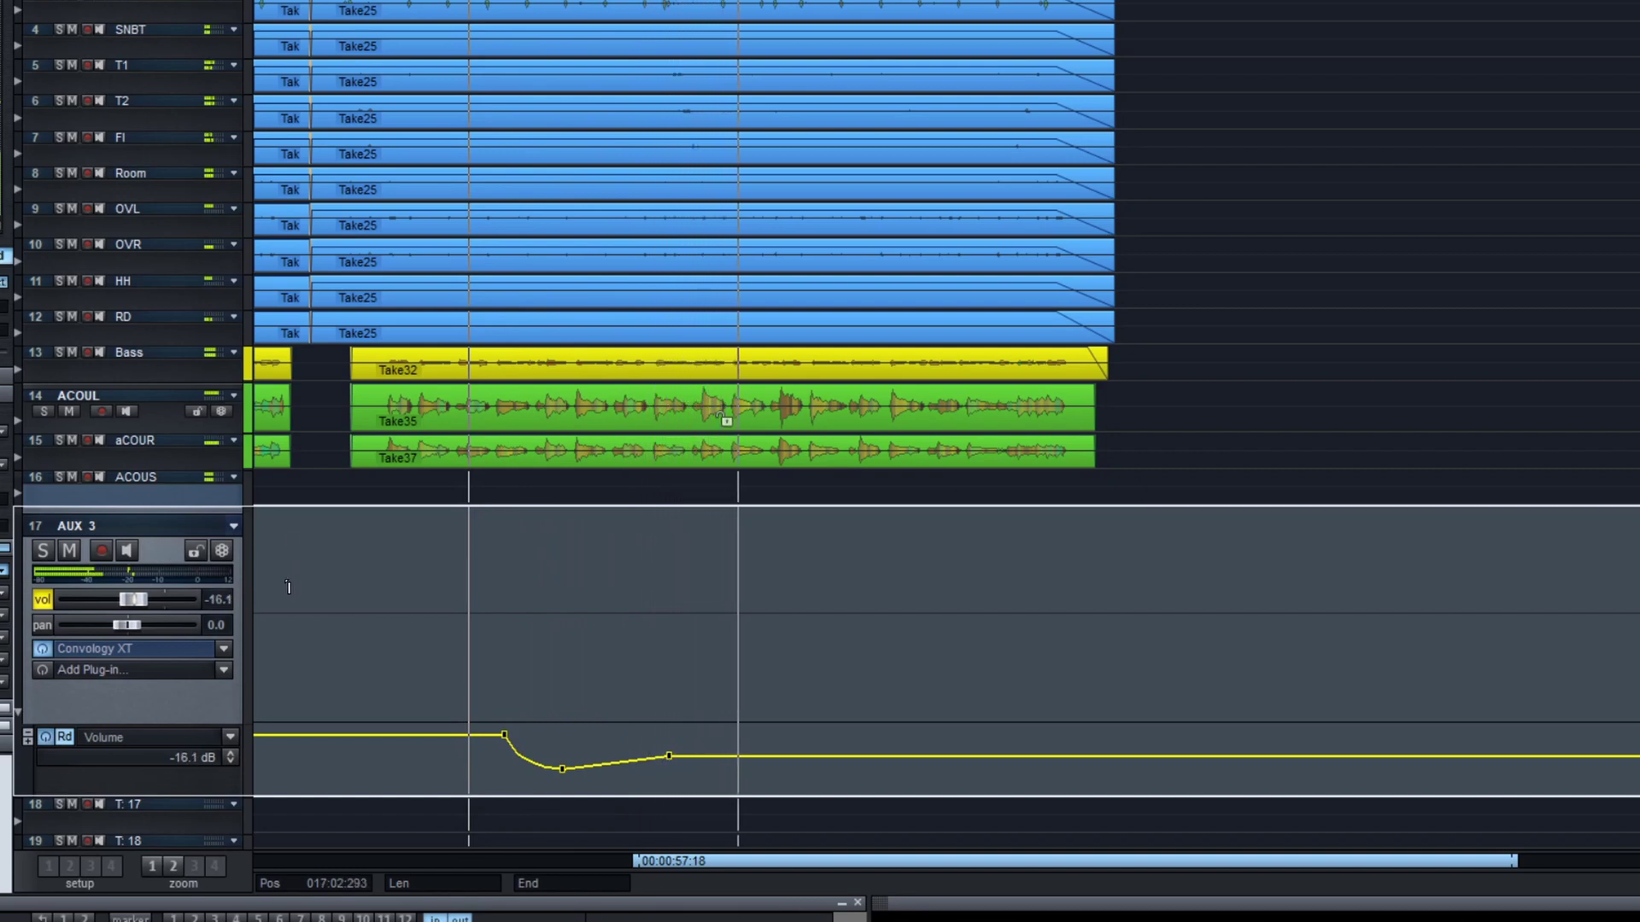
key("space")
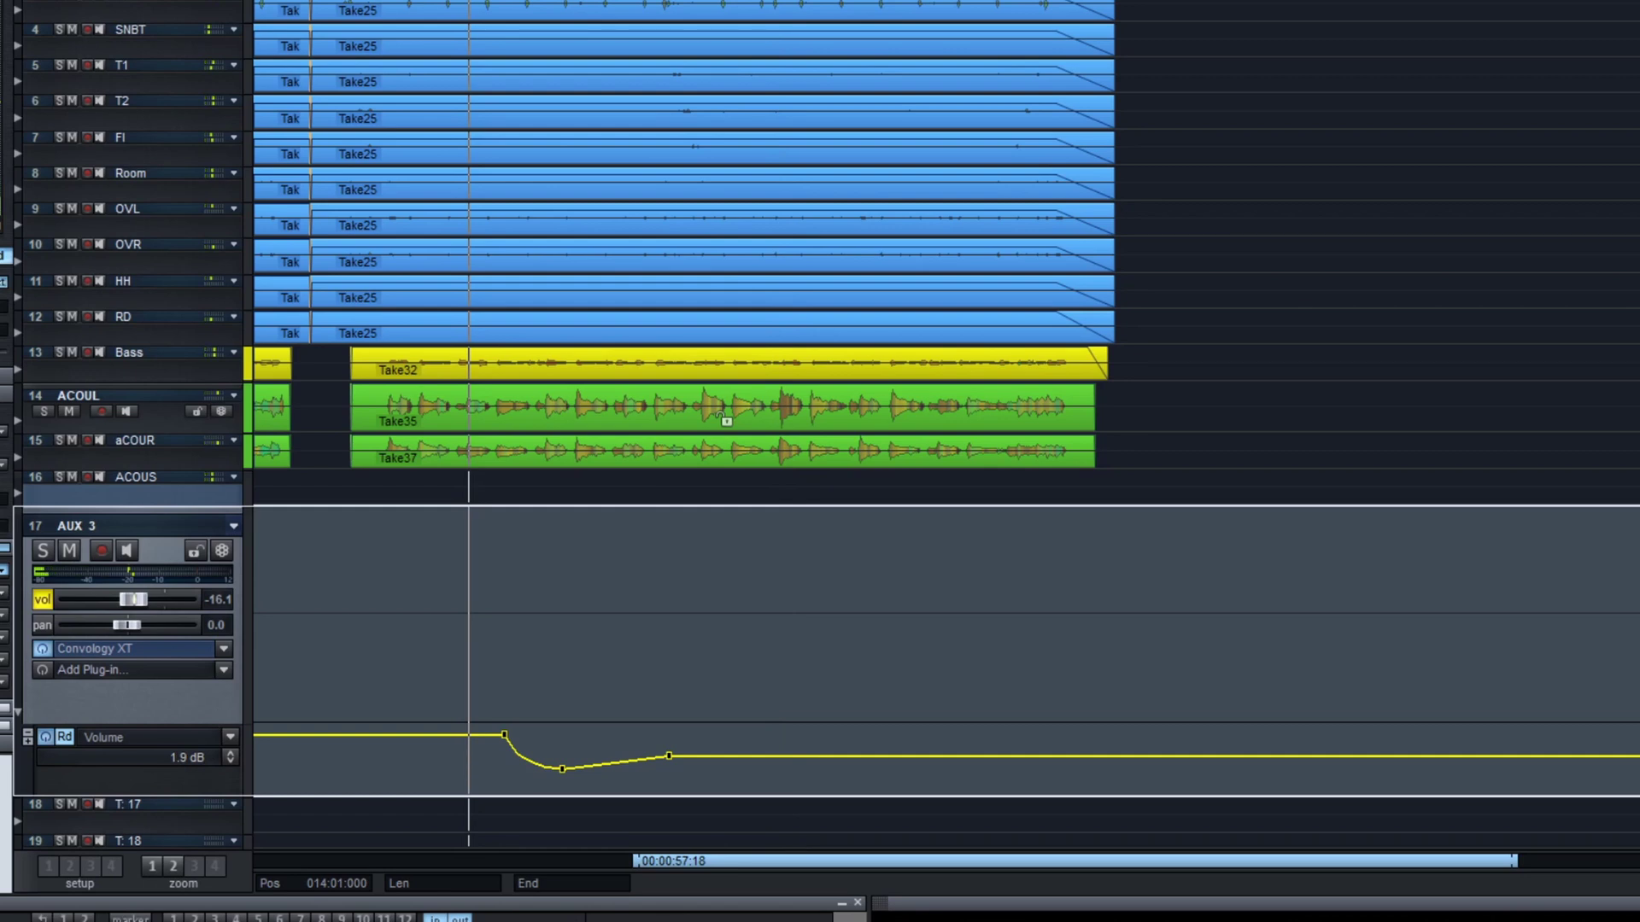
Step: View the WaveColor description on the new features page in the browser, and return to Samplitude
left_click(572, 906)
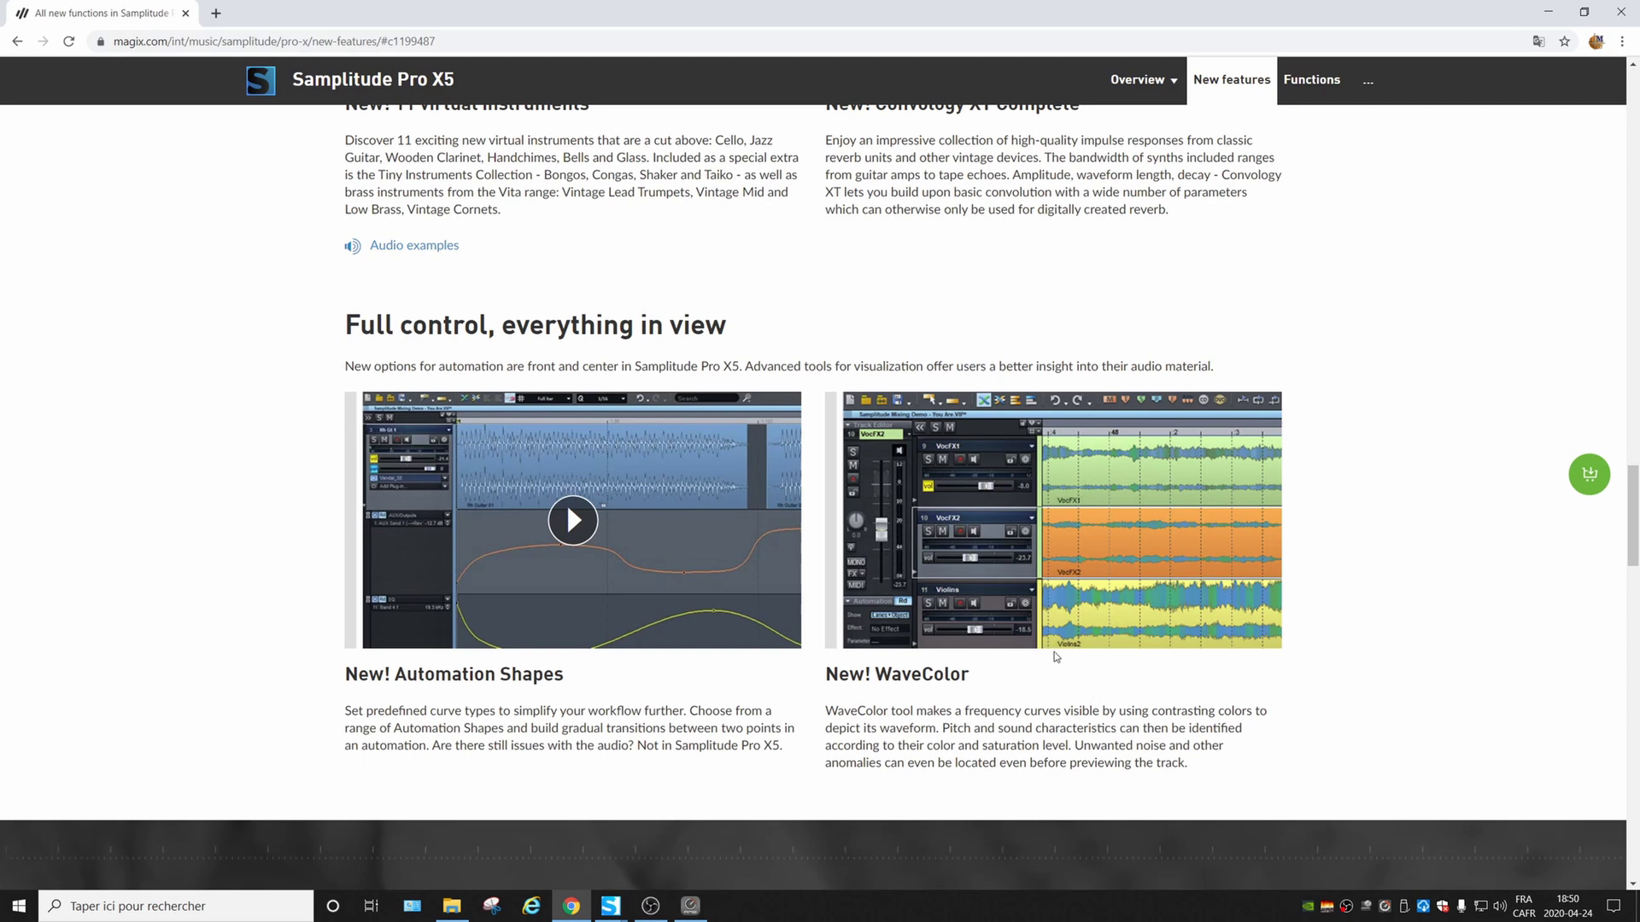
left_click(611, 906)
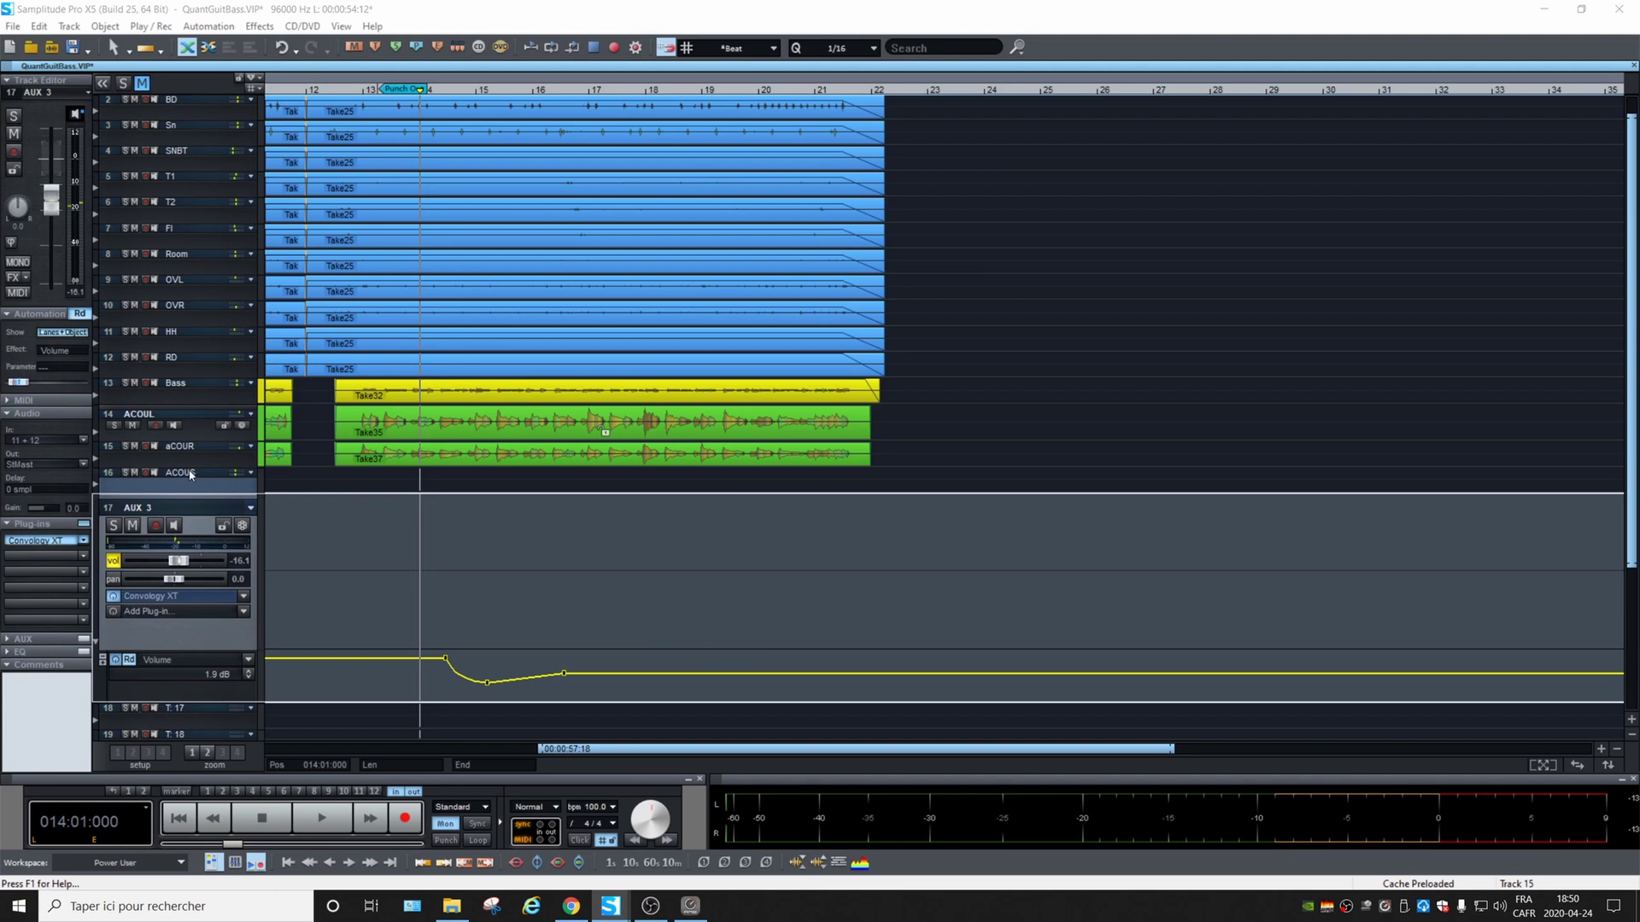
Step: Enlarge the aCOUR track's coloured waveform and play the passage from bar 13, stopping after about a bar
left_click(191, 467)
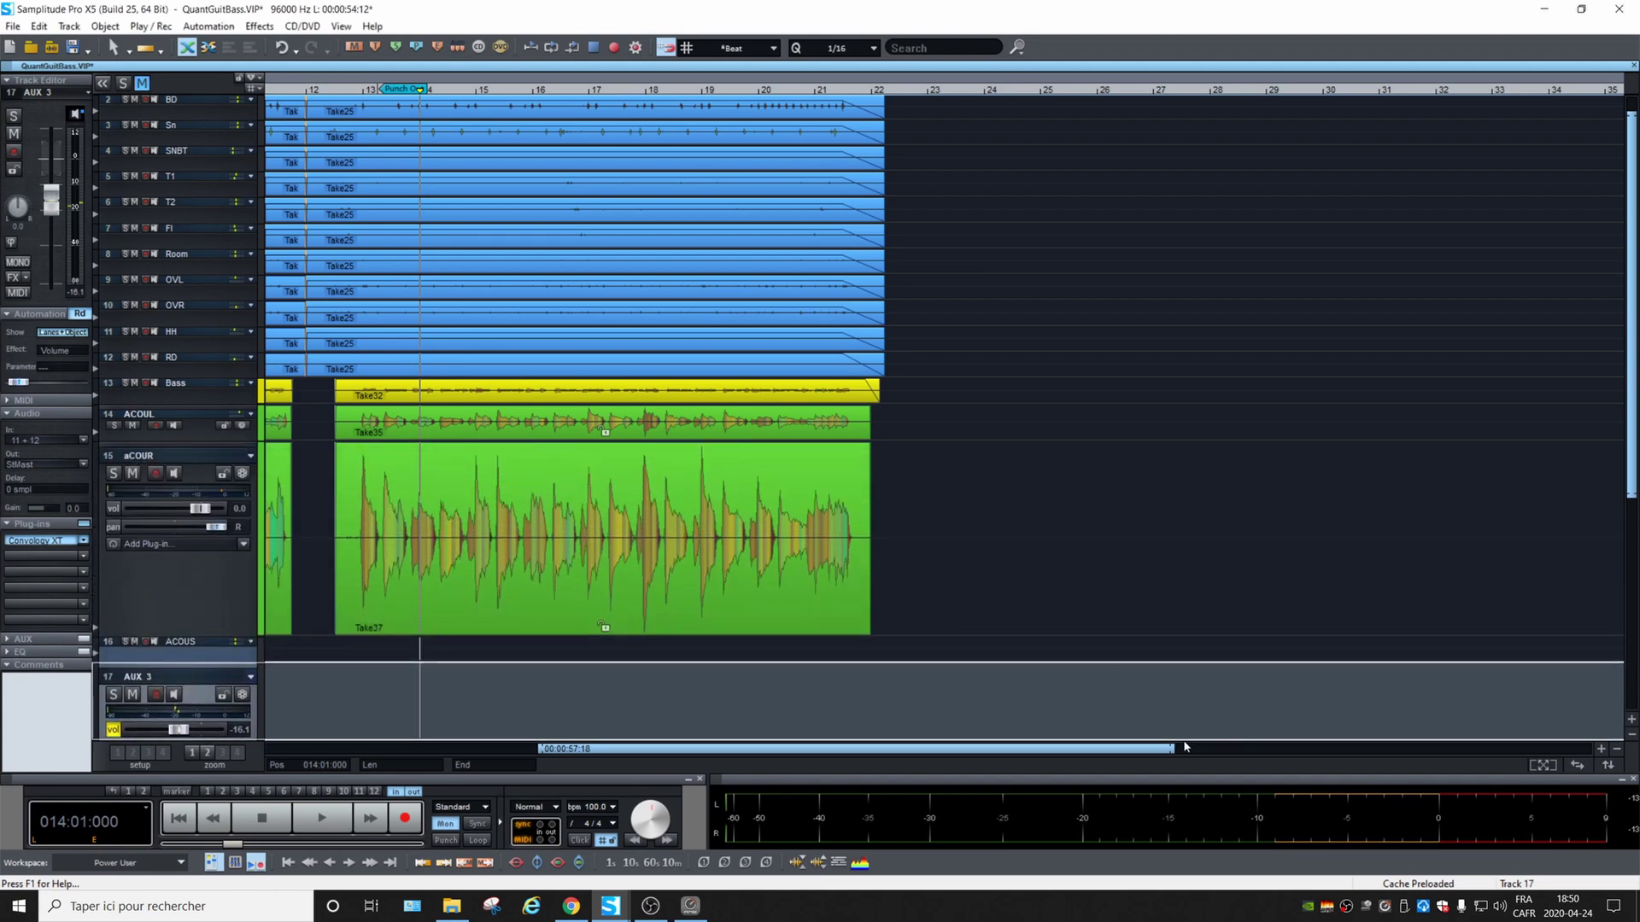
left_click_drag(1173, 749, 689, 752)
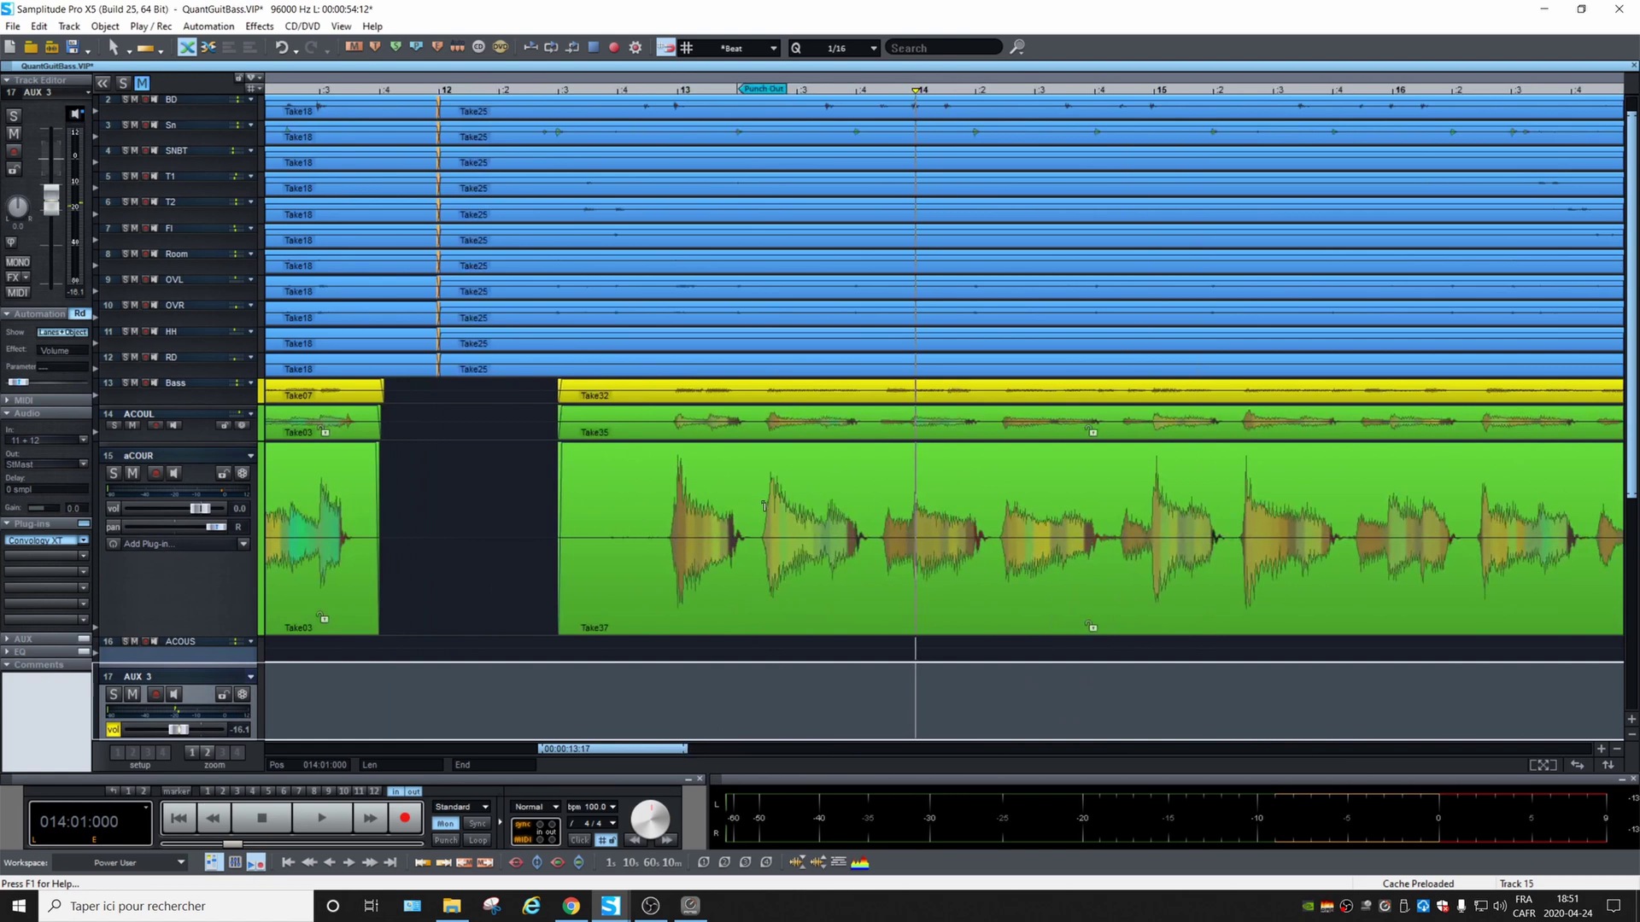
left_click(676, 525)
key("space")
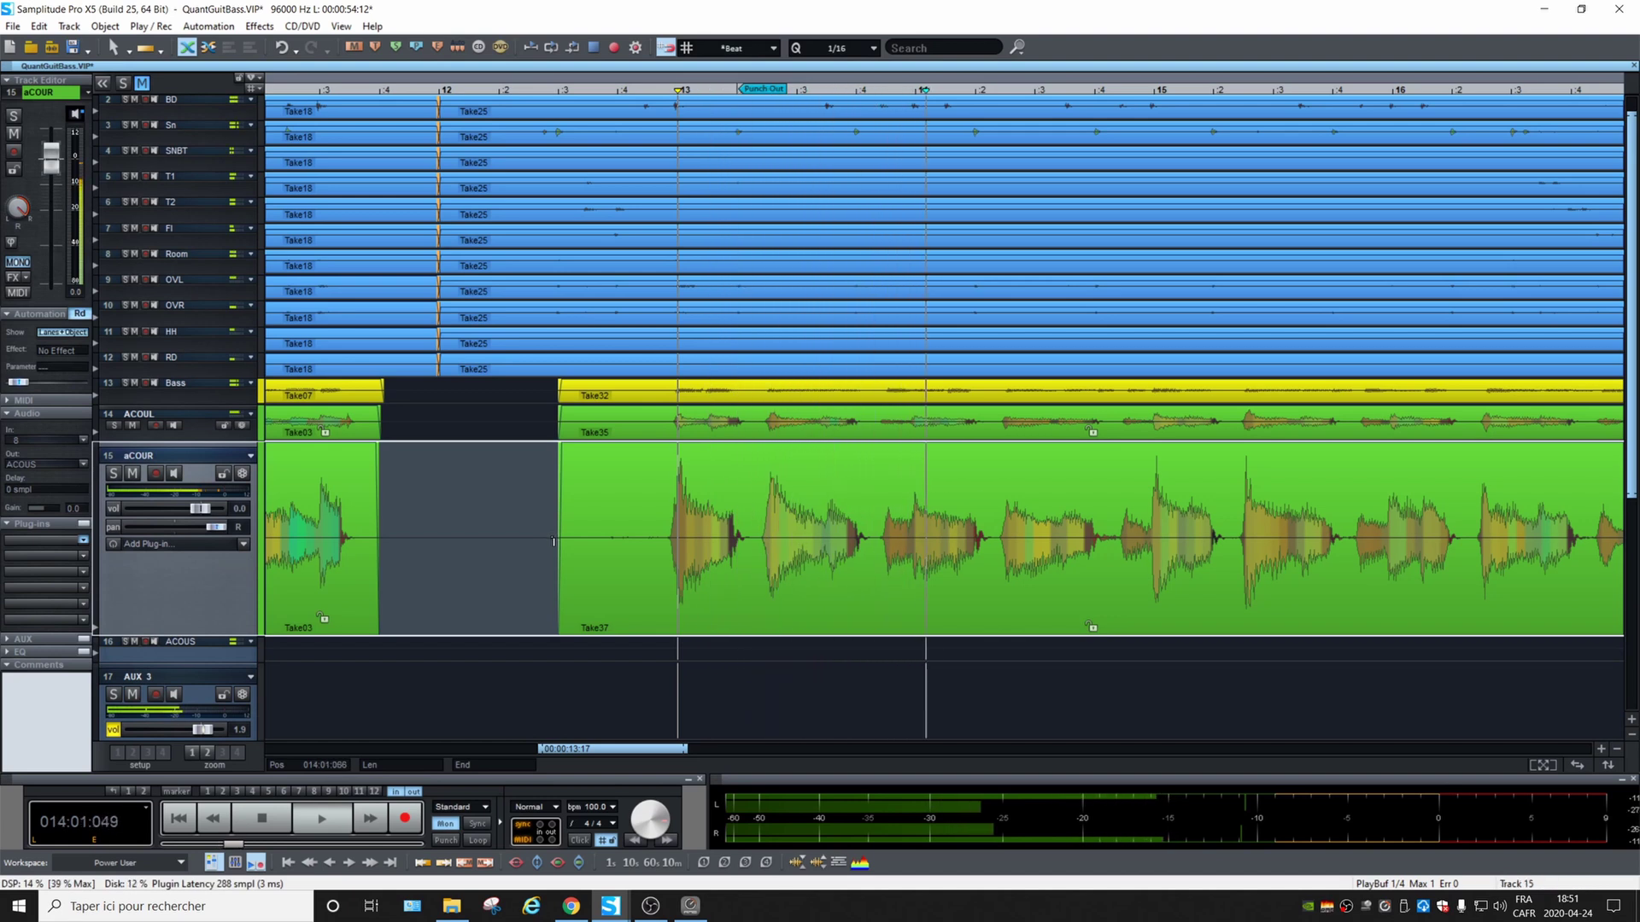
key("space")
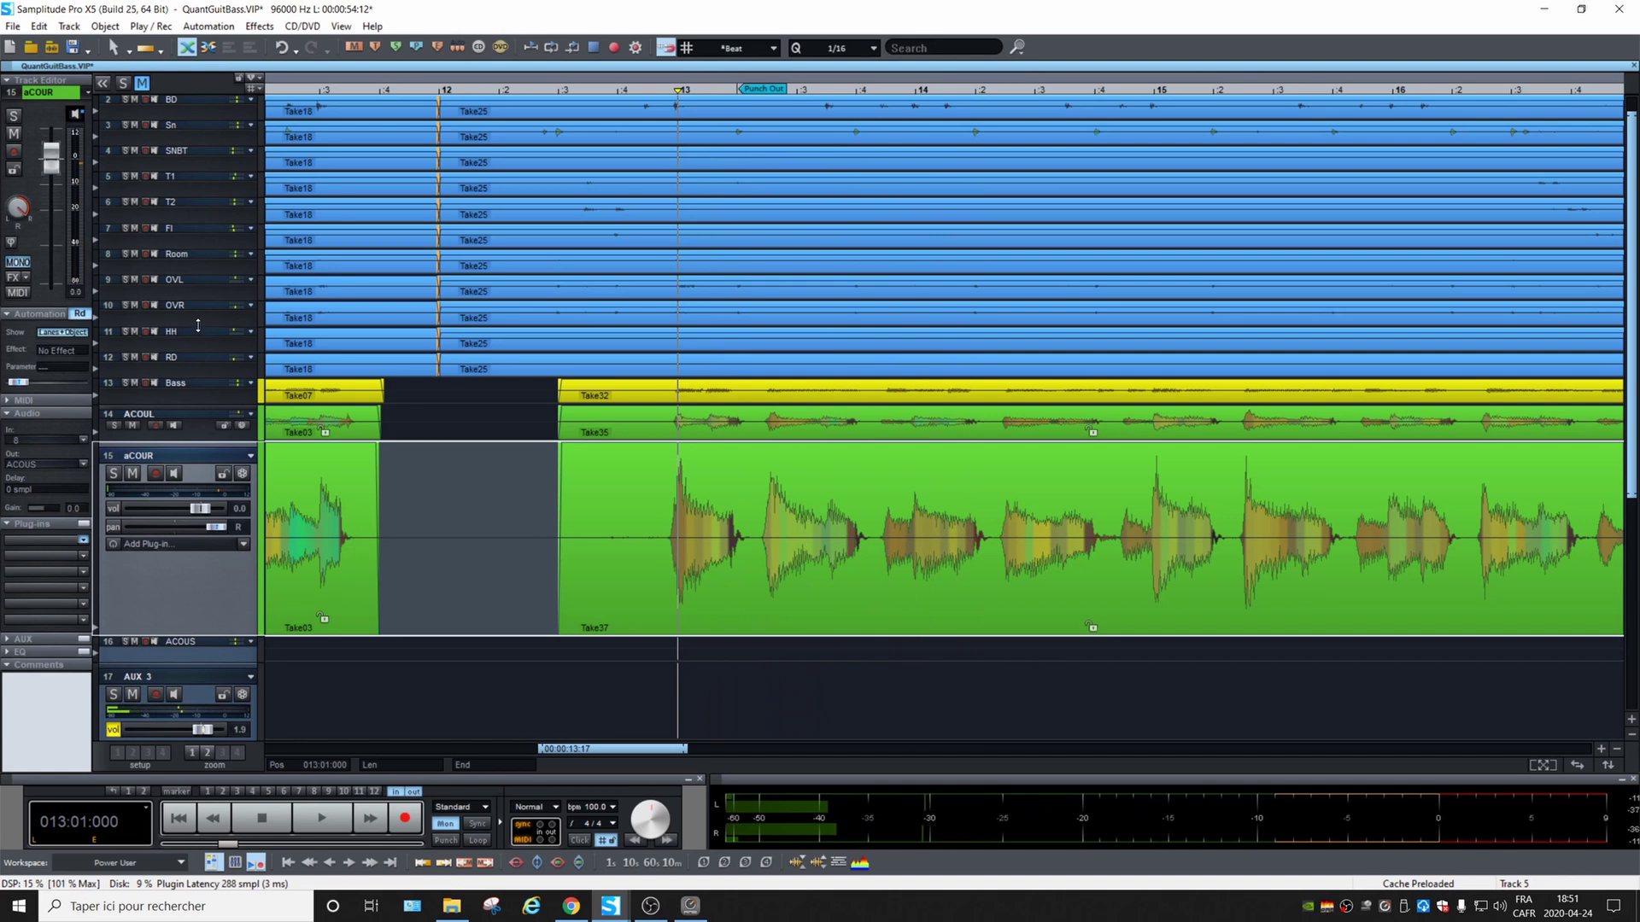
Step: Enlarge the OVR track to examine its coloured waveform and place the play cursor at 012:03:000
left_click(198, 323)
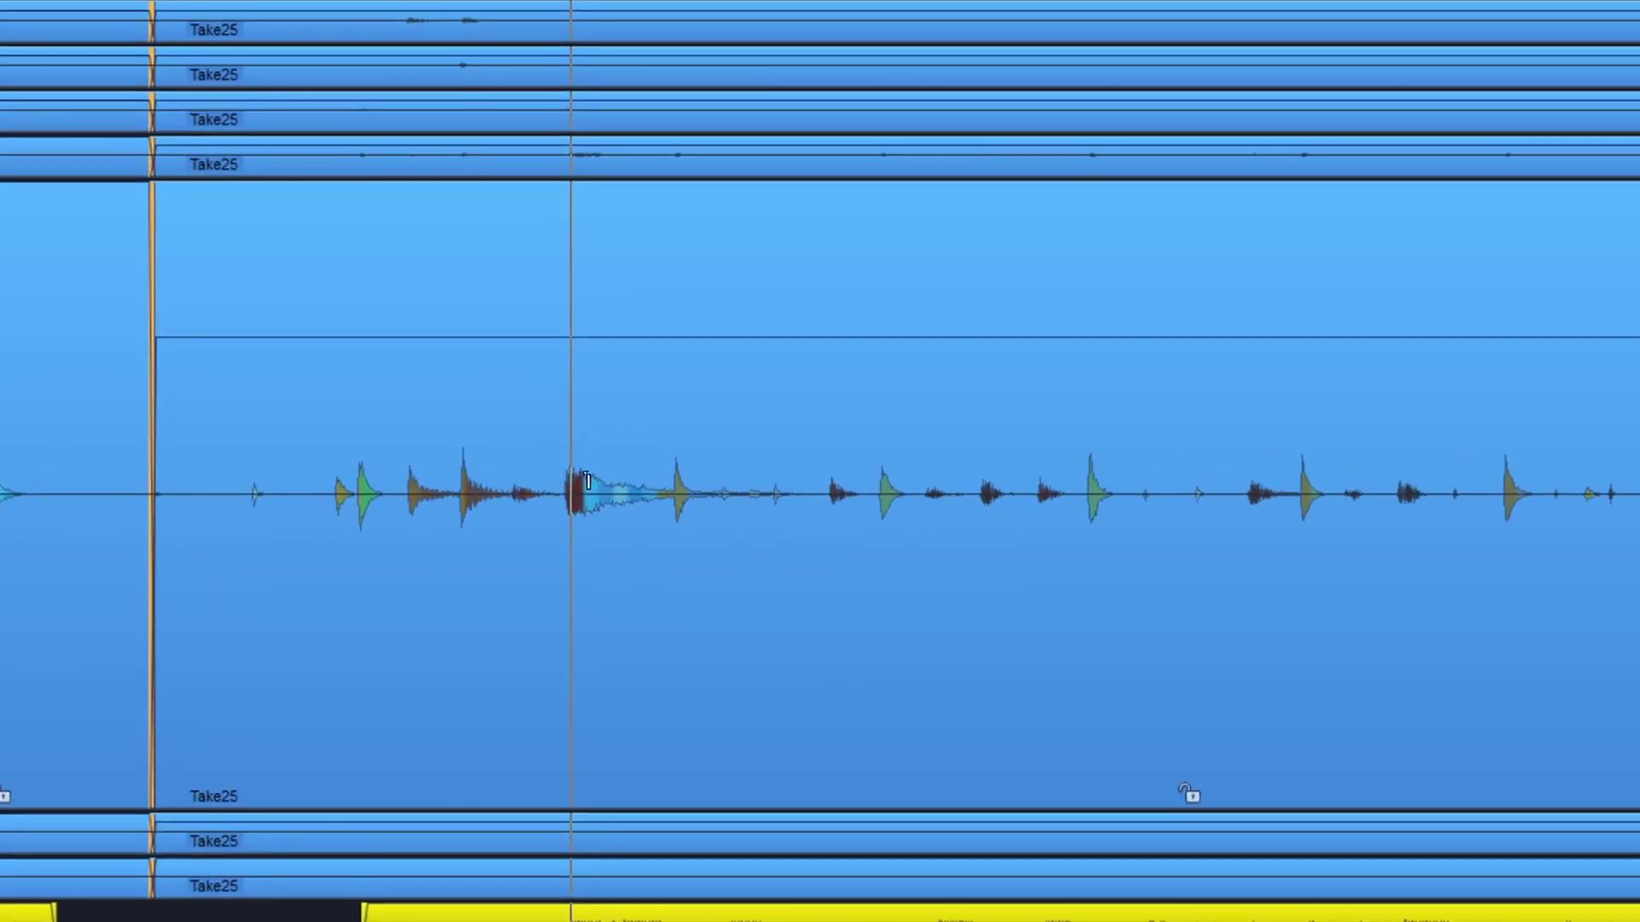
left_click(542, 465)
left_click(362, 427)
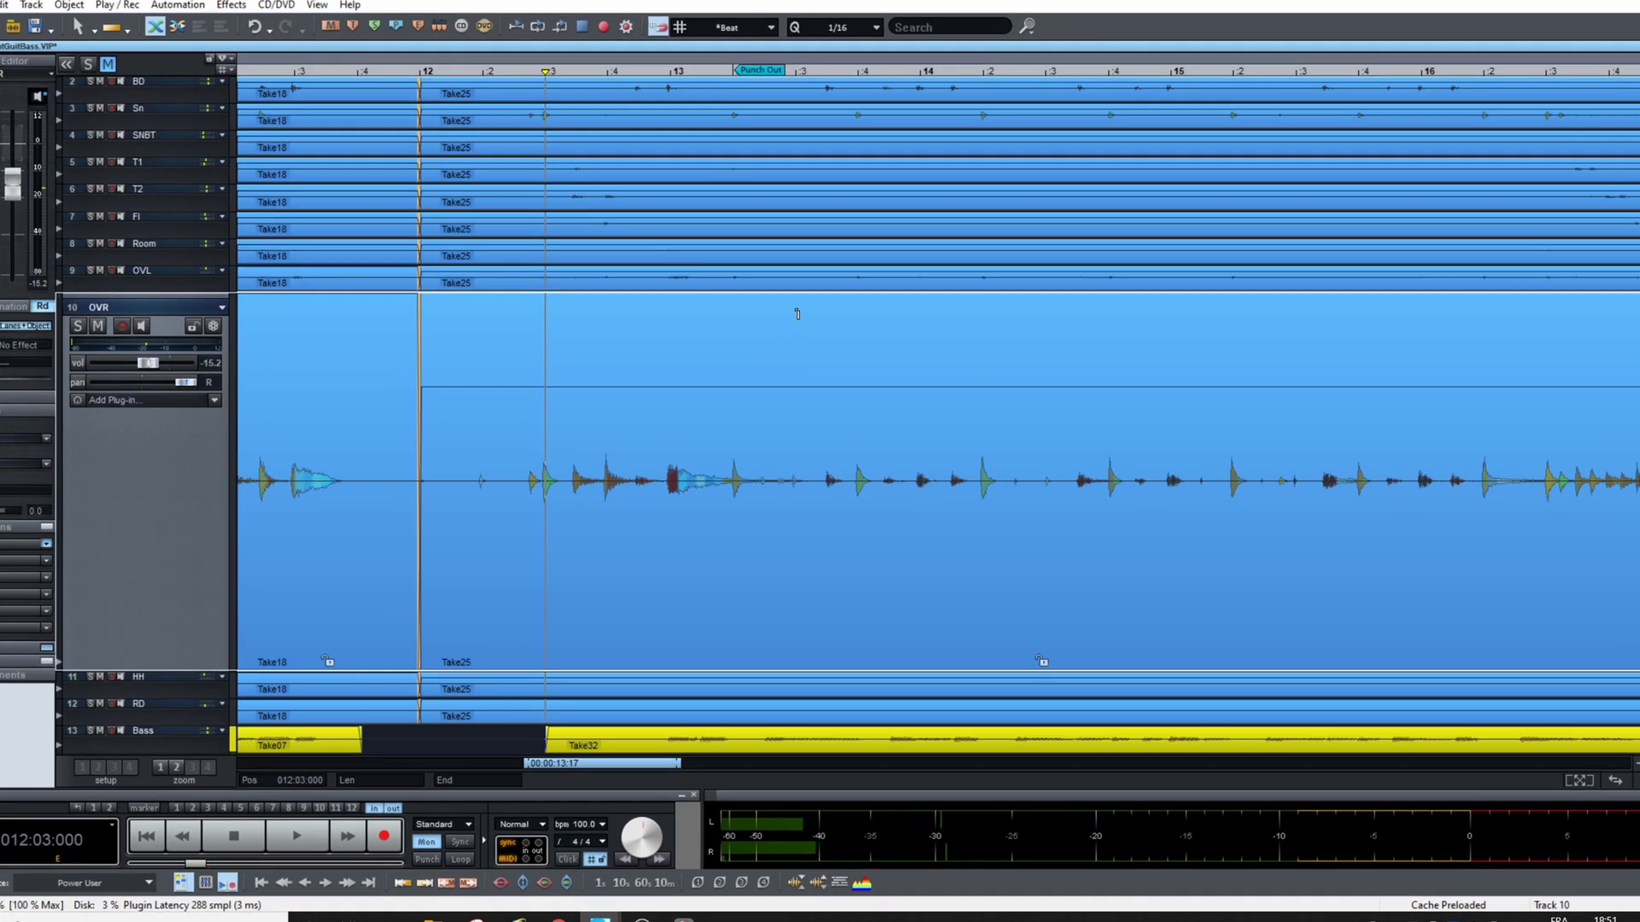
Step: Open the View Options in the system settings to reach the waveform colour settings
key("y")
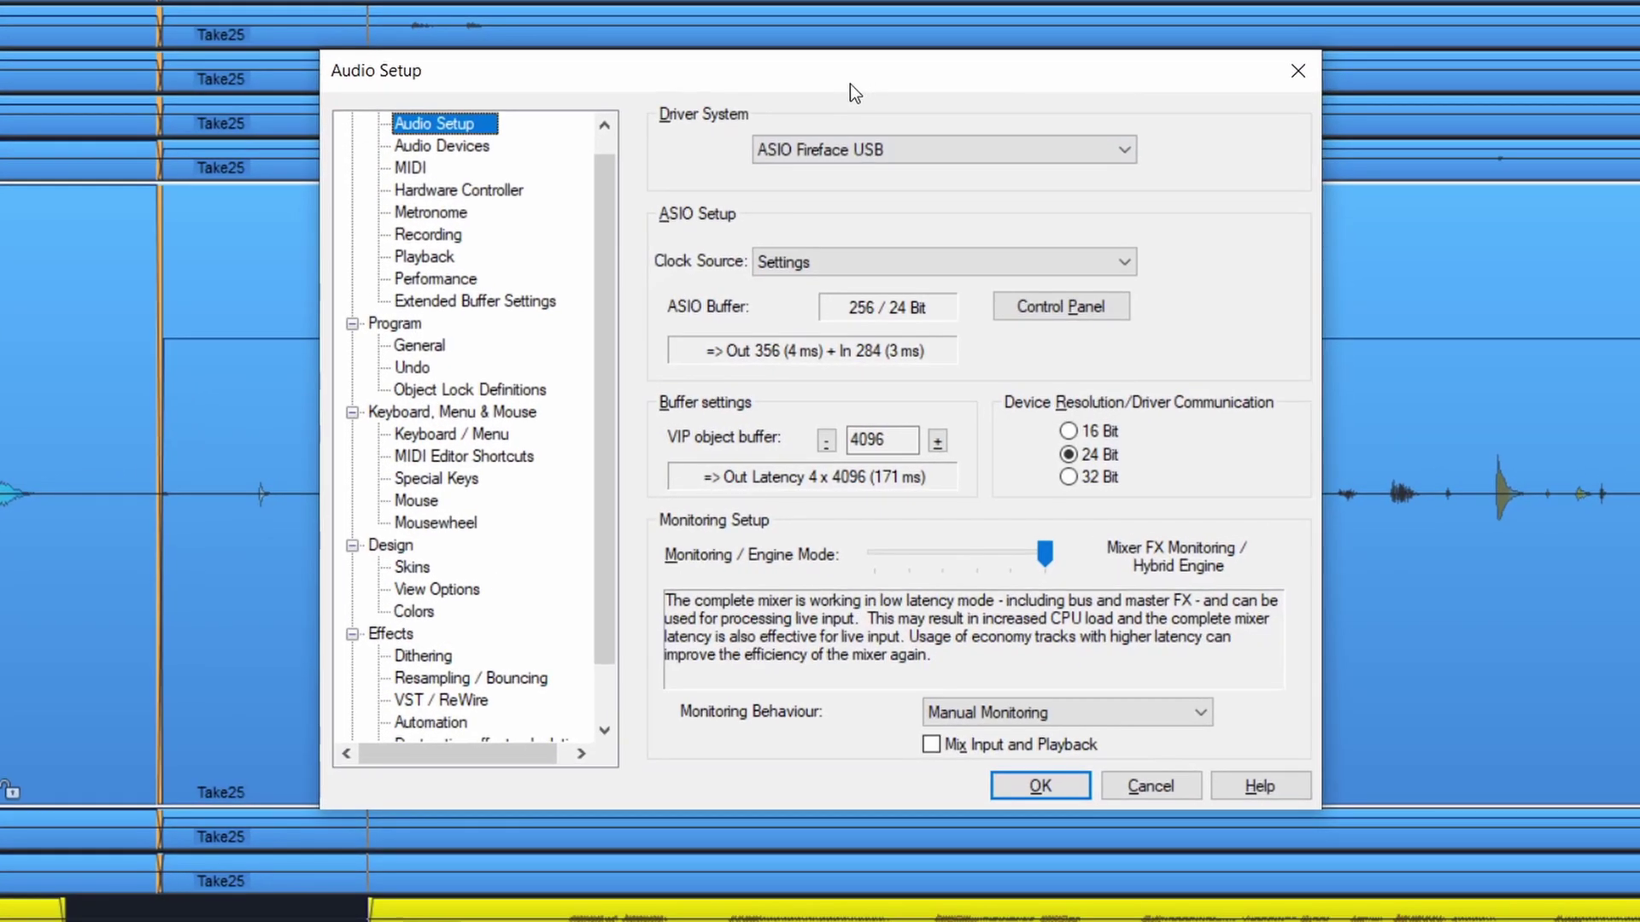
left_click(470, 590)
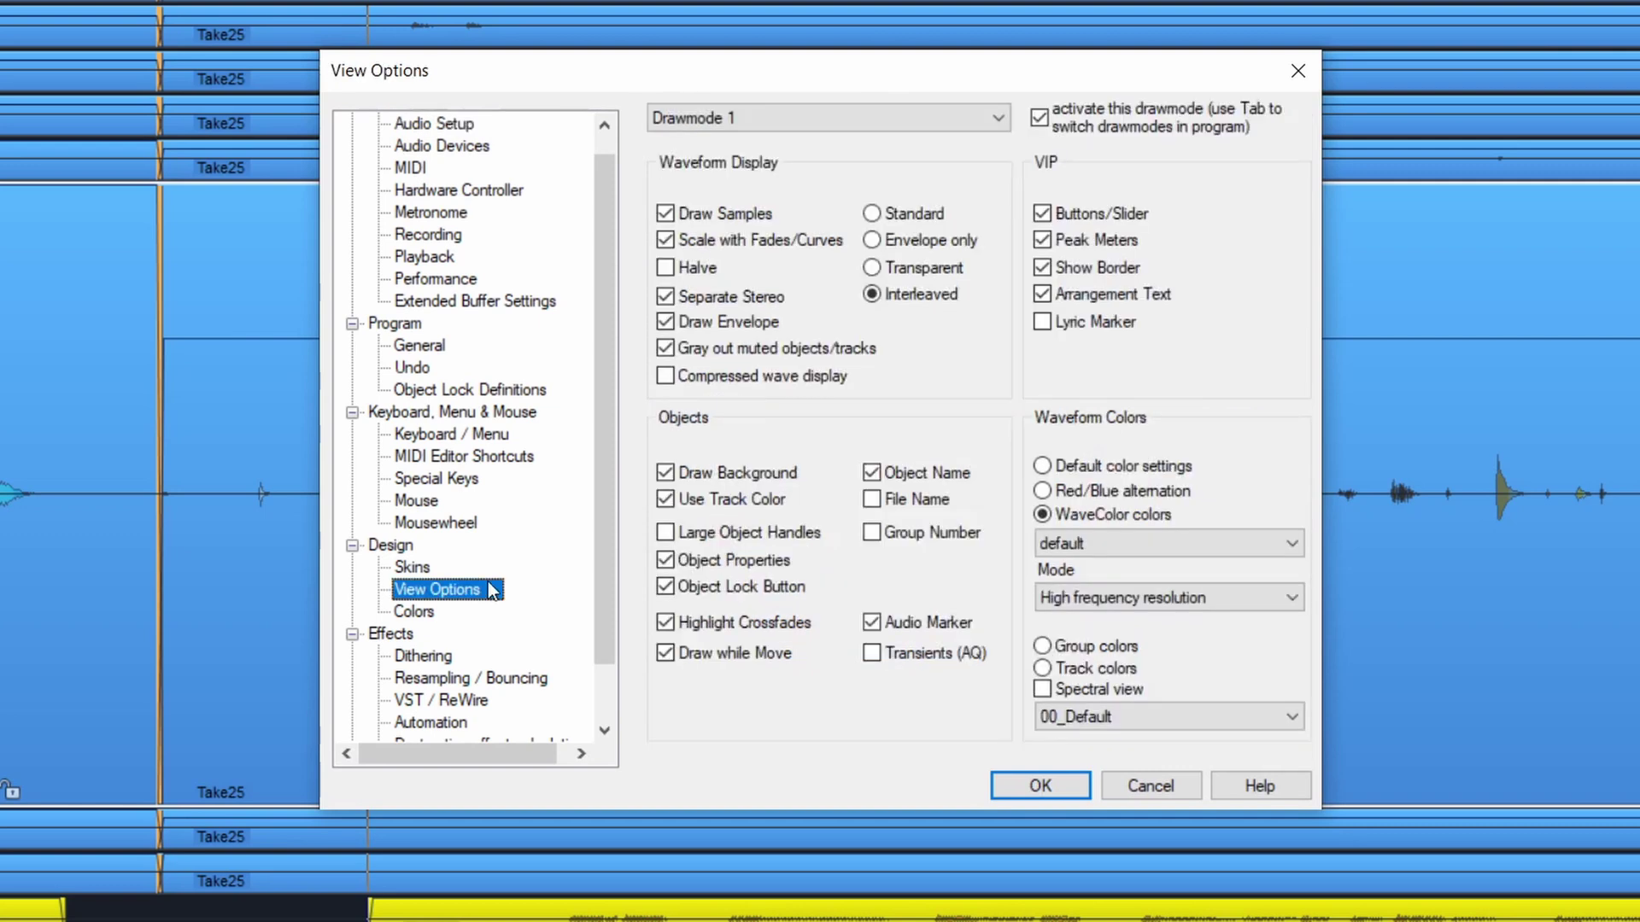